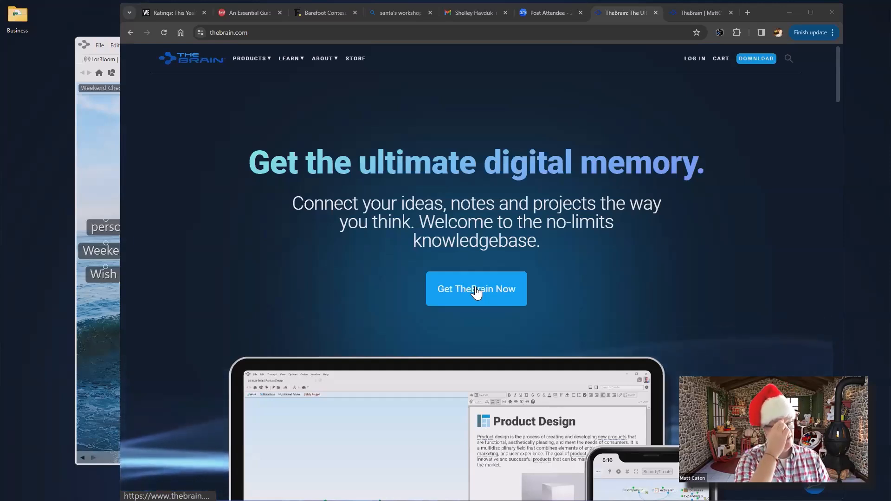
Bring the TheBrain desktop window in front of Chrome's thebrain.com page
click(91, 150)
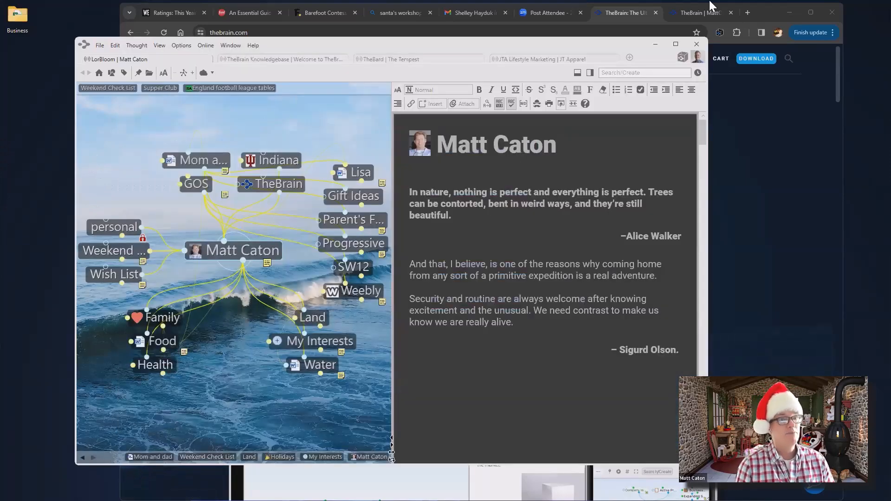
Minimize Chrome, move and enlarge the TheBrain window, and open the JTA Lifestyle Marketing brain
click(766, 9)
click(792, 8)
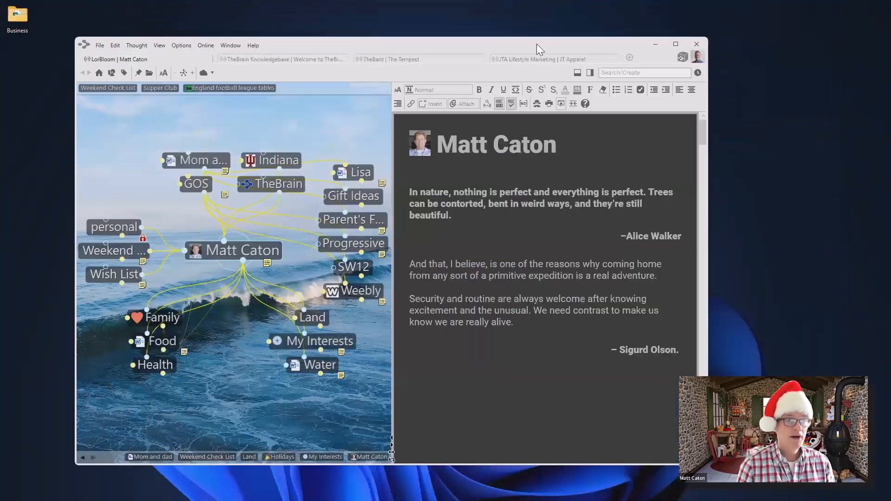
drag(534, 42, 496, 27)
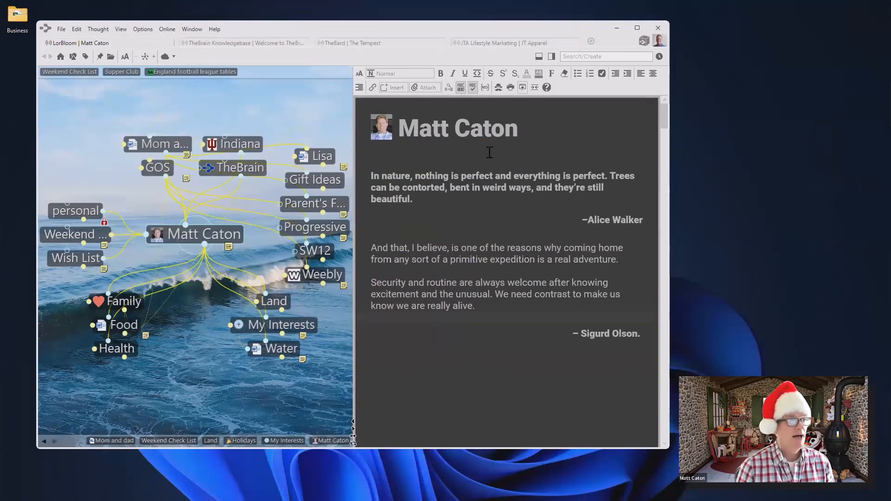
drag(667, 449, 868, 487)
click(549, 44)
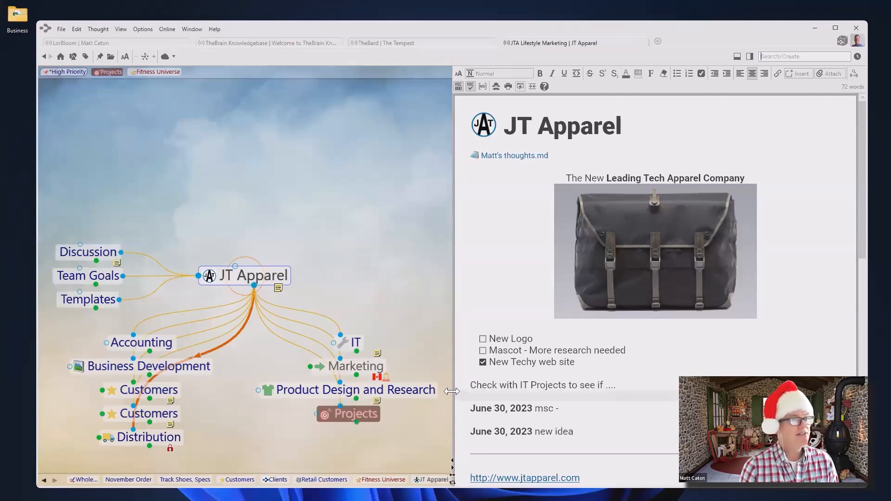
Drag the plex/notes splitter right so the JT Apparel map gets more room
drag(453, 342, 507, 340)
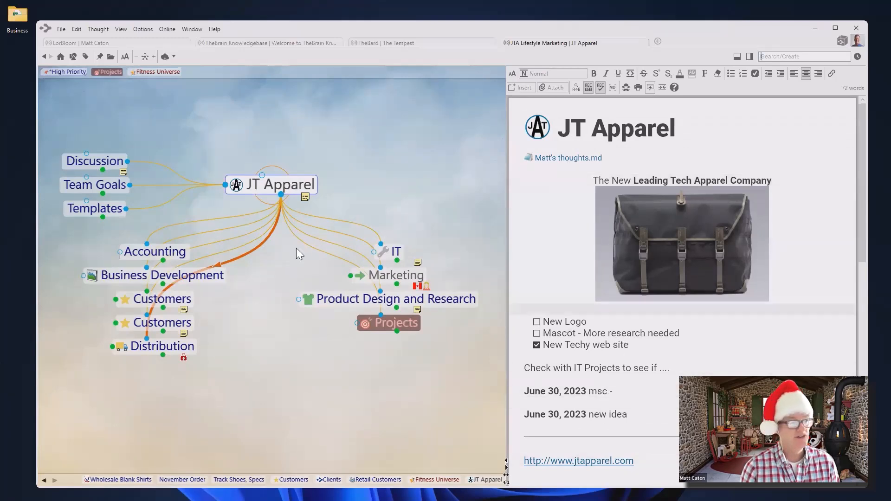
Browse Customers, Retail Customers and Sport Zone, then switch to TheBard brain's The Tempest
click(167, 302)
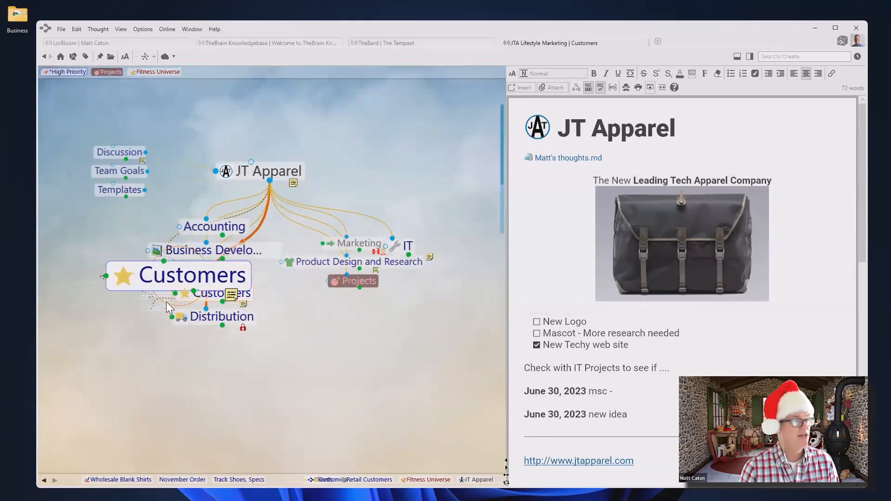
click(186, 280)
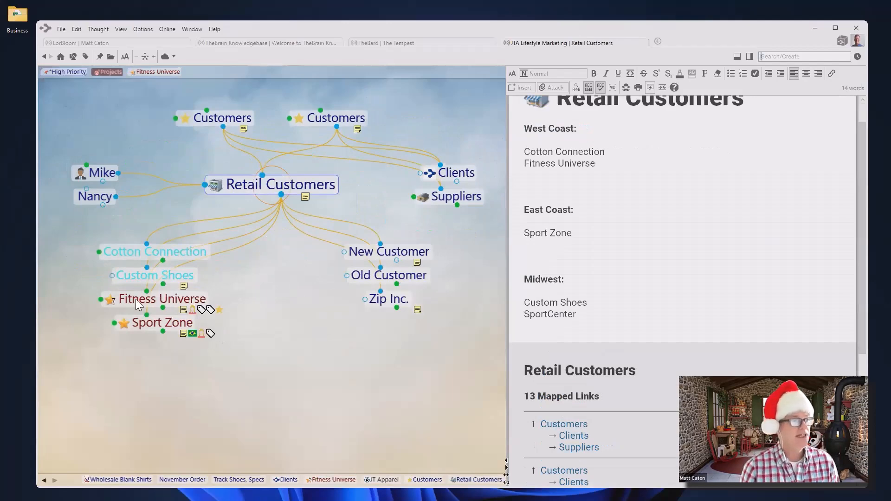
click(148, 322)
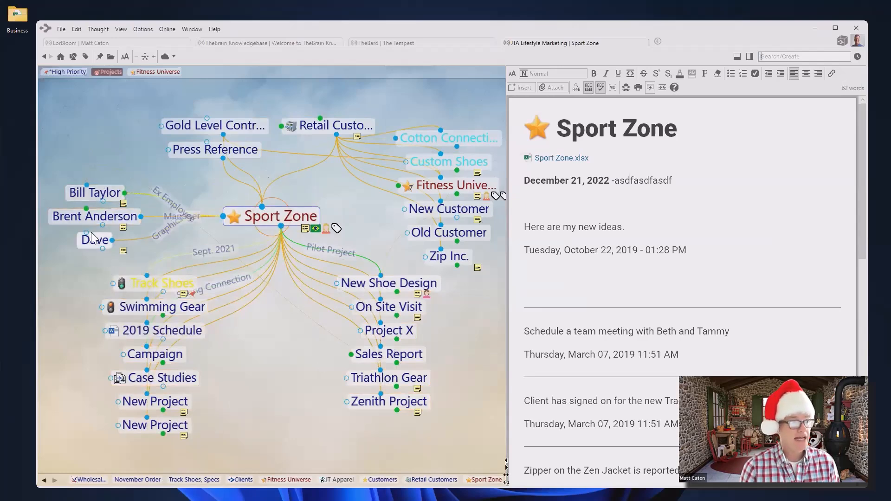
scroll(651, 364, down, 3)
scroll(652, 365, up, 3)
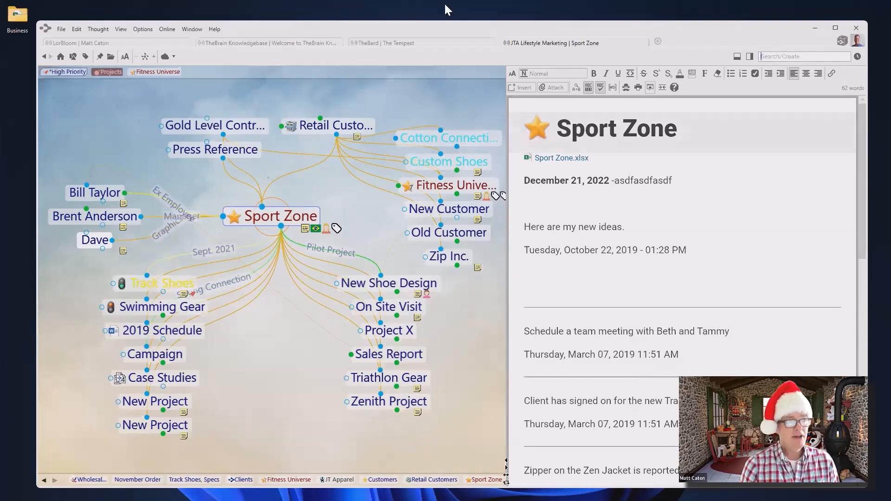
click(429, 44)
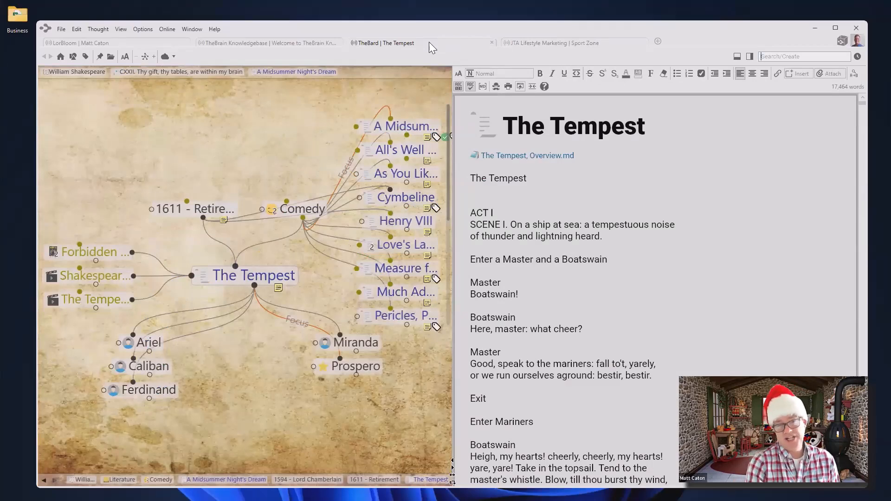
Navigate through Comedy, Literature, William Shakespeare and Resources to the Dictionary thought
click(301, 207)
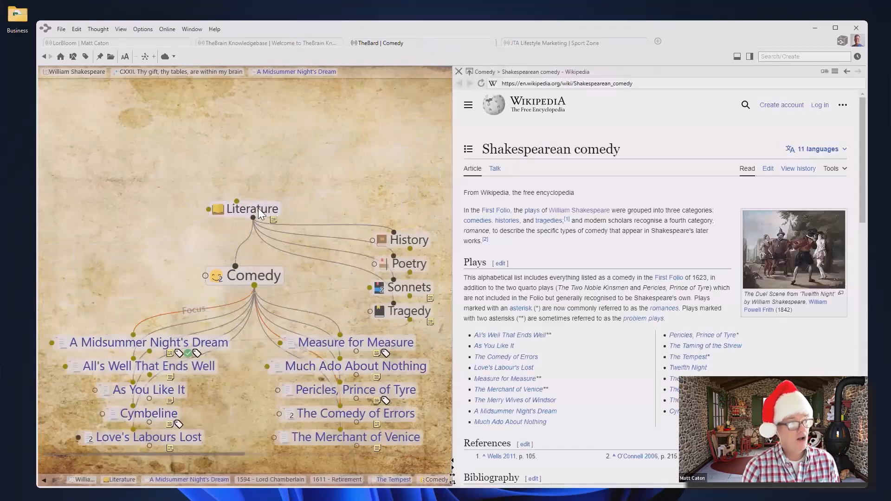
click(259, 210)
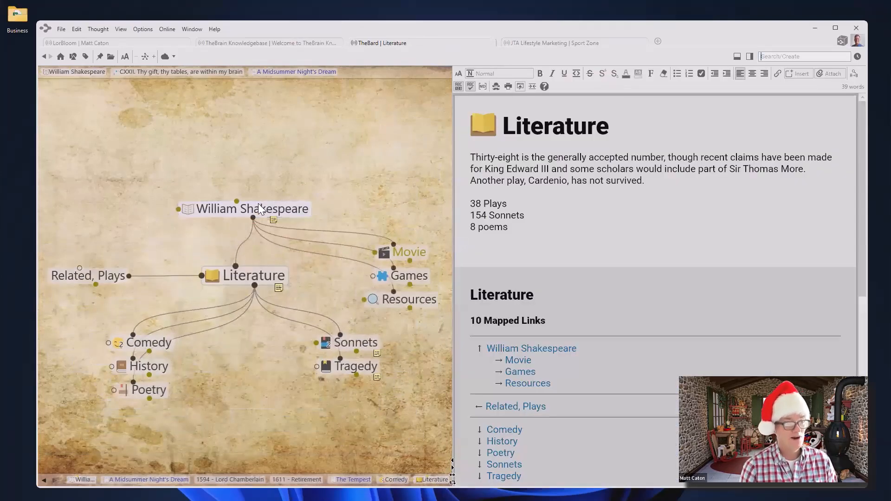
click(260, 209)
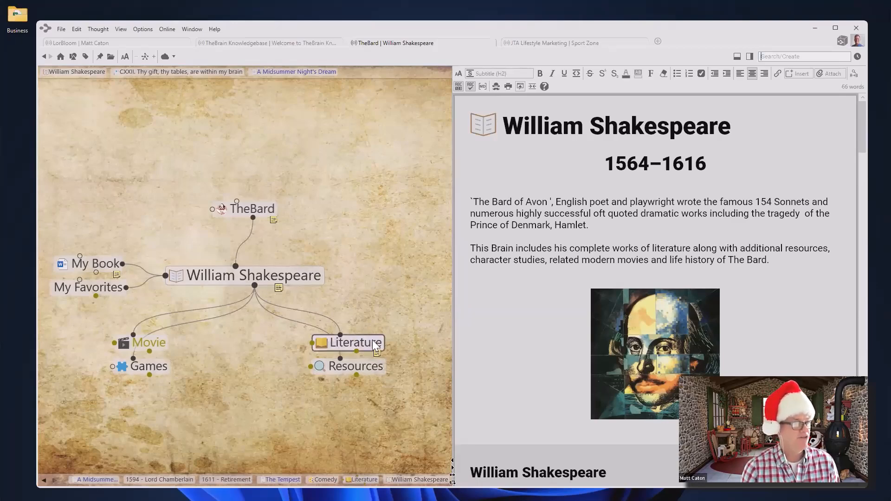
click(356, 369)
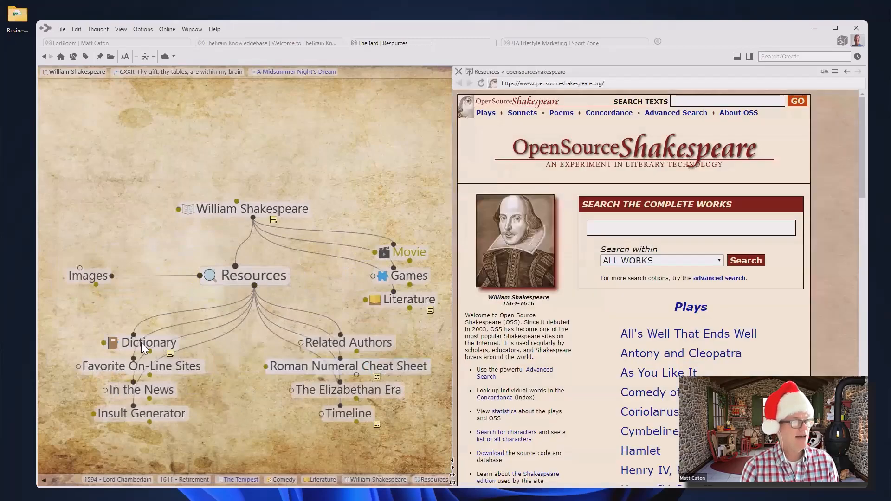
click(142, 343)
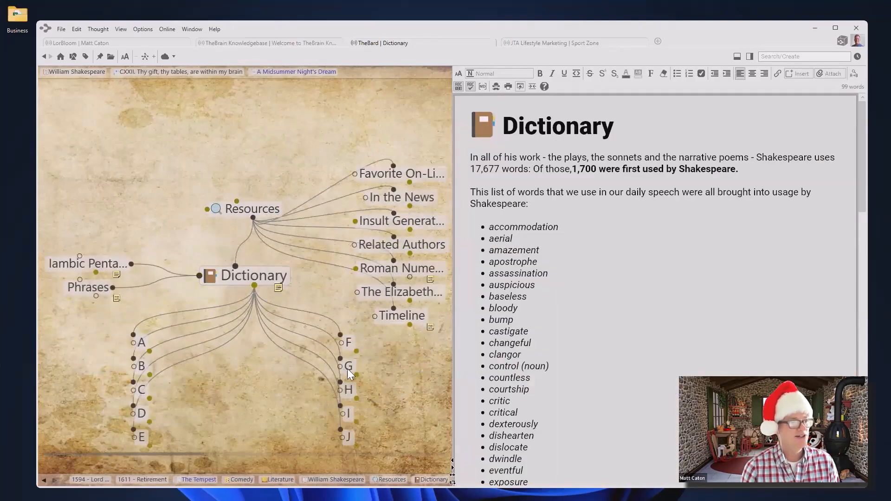
Open letter G, then the Galliard entry, and focus the Search/Create box
click(345, 368)
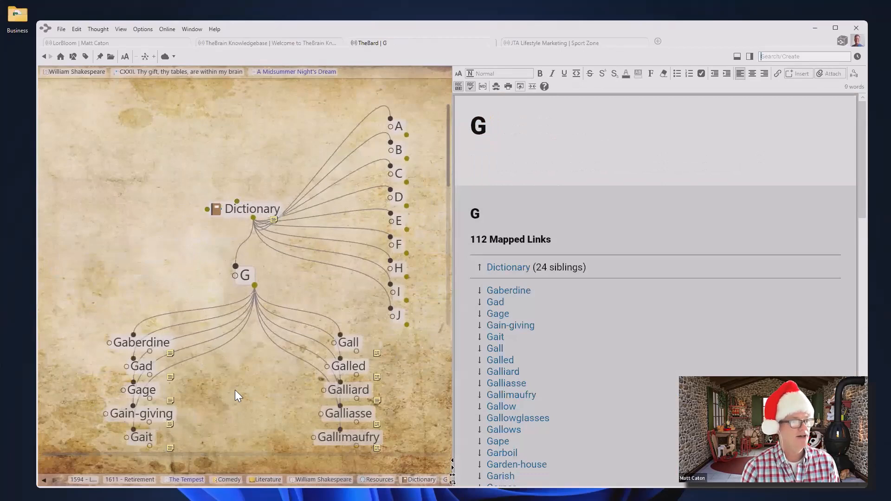
click(351, 390)
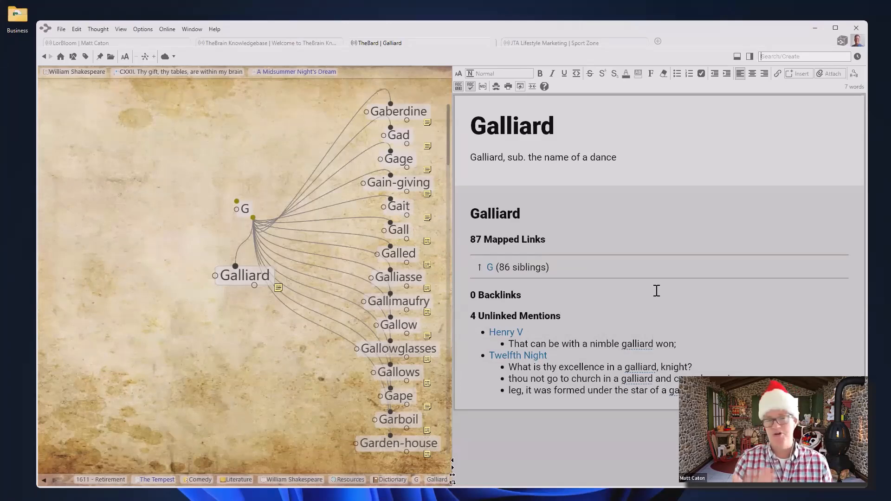
key(ctrl+f)
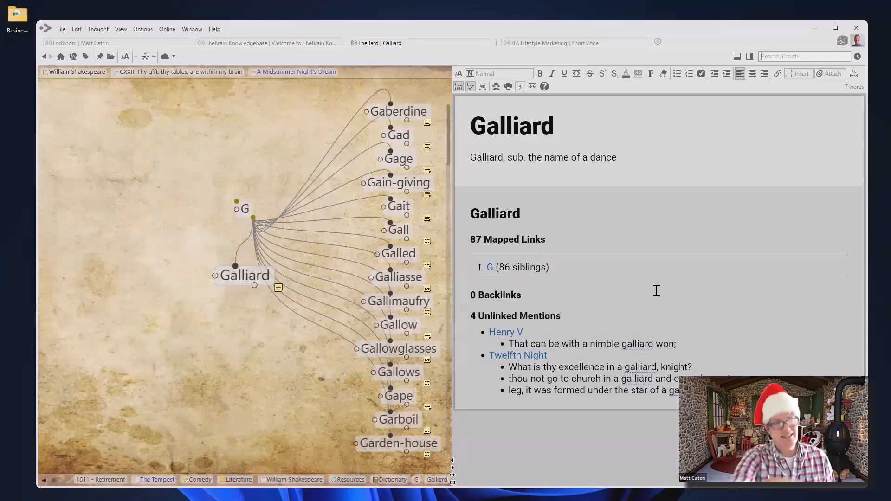
Switch to the TheBrain Knowledgebase brain's Welcome thought
click(261, 43)
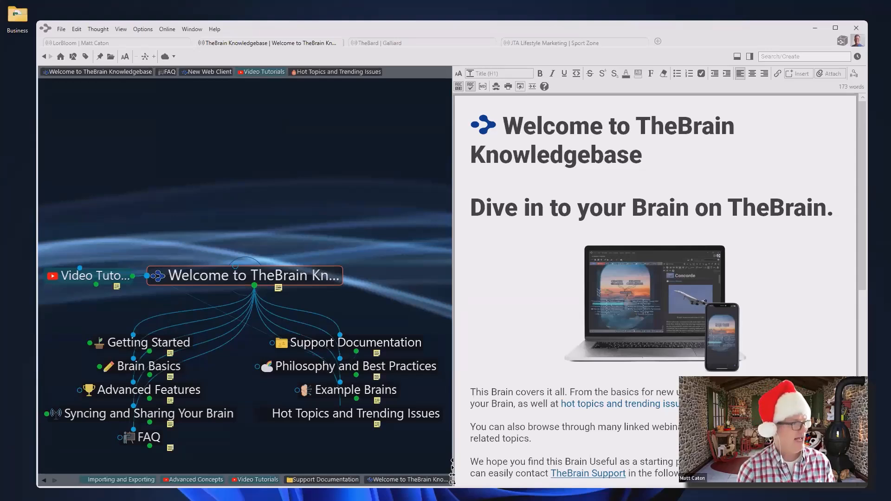
Open Advanced Features, then its BrainBox child thought
click(141, 389)
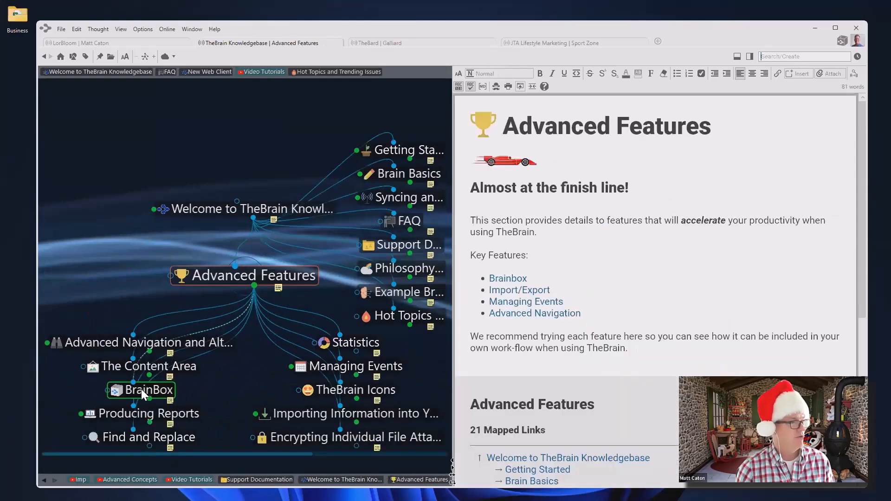
click(150, 393)
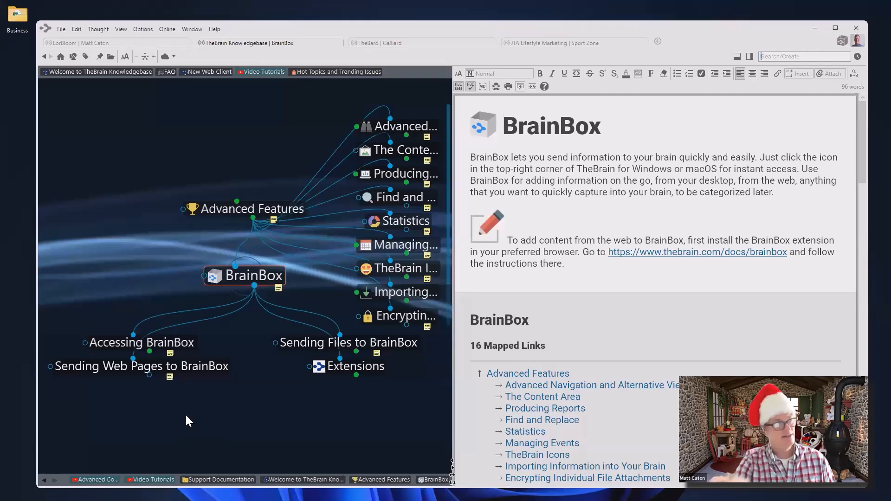
Return to the LorBloom brain and navigate from My Interests to the Holidays thought
click(111, 45)
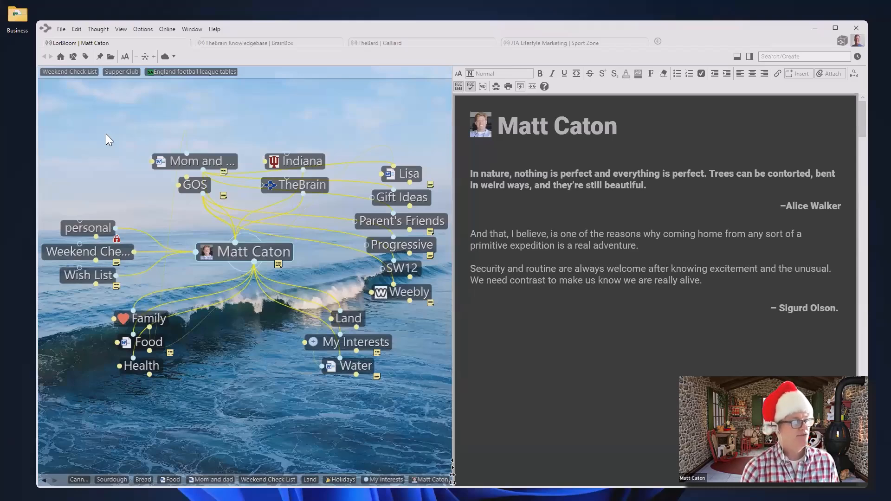
click(376, 343)
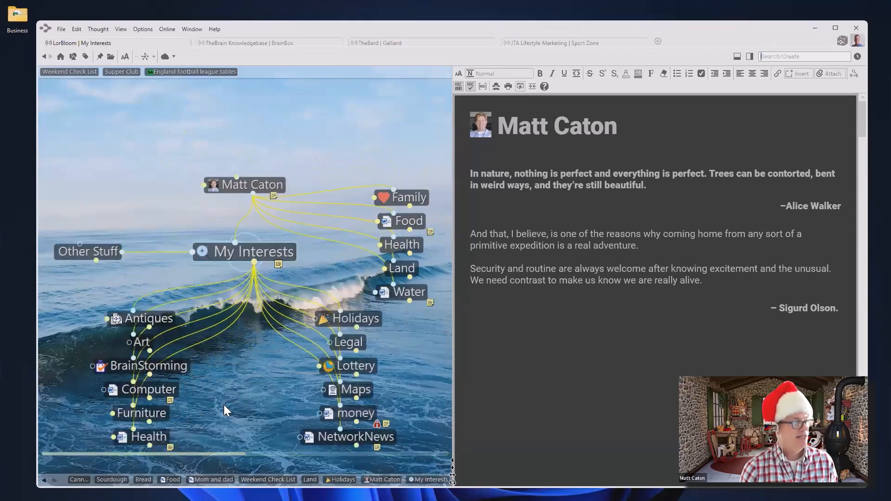
click(361, 319)
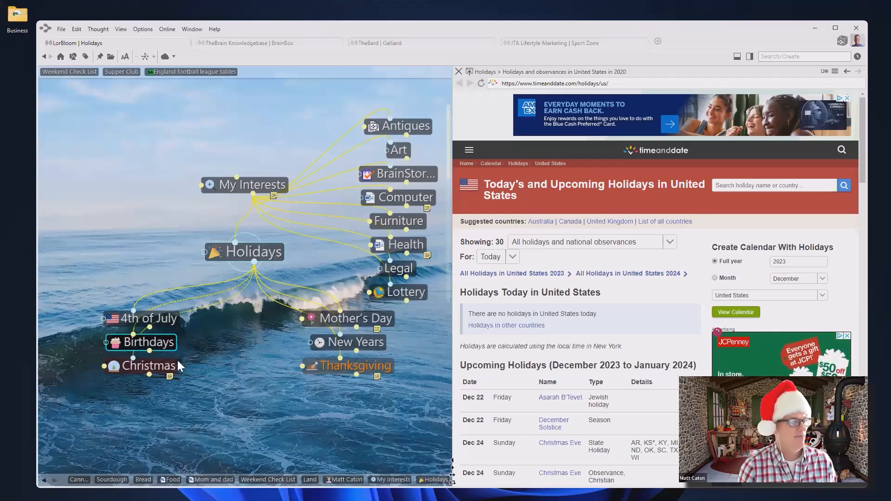
Open the Christmas child thought with its 2022 Checklist note
click(157, 365)
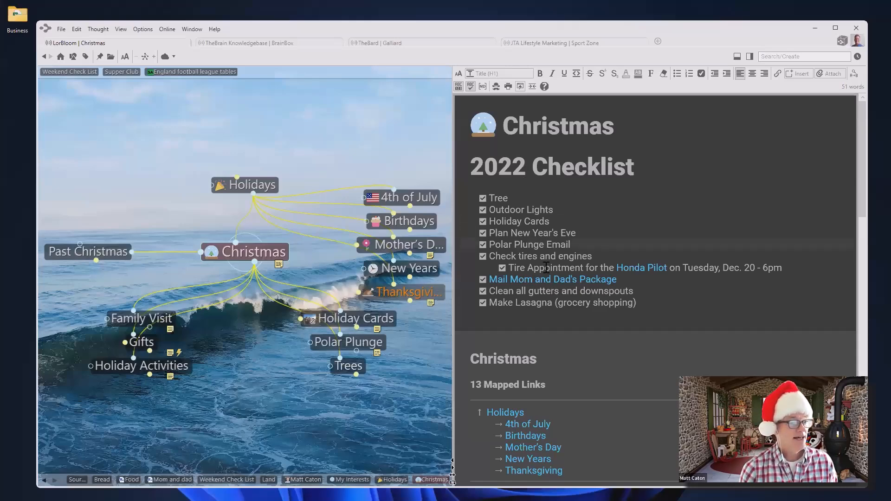
mouse_move(307, 318)
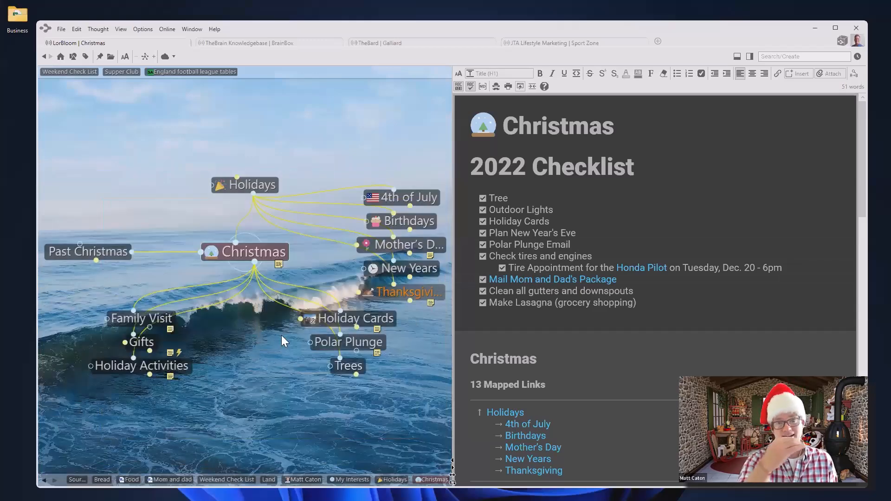
click(367, 317)
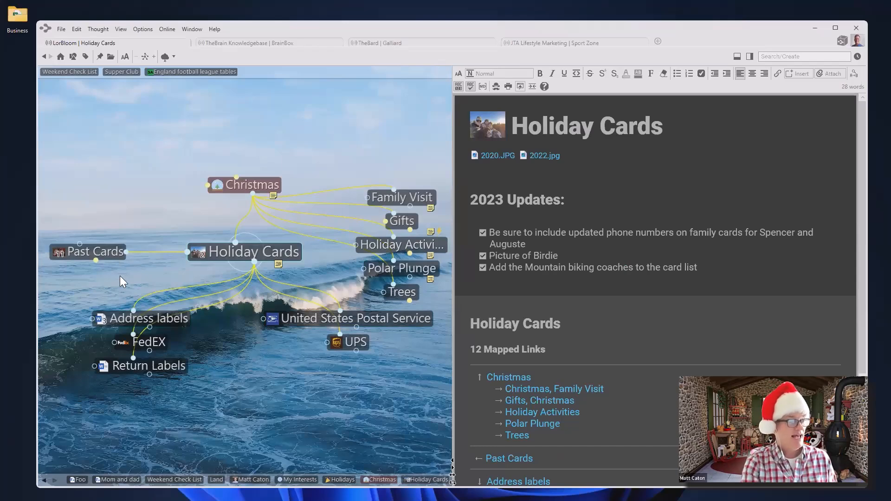
click(261, 186)
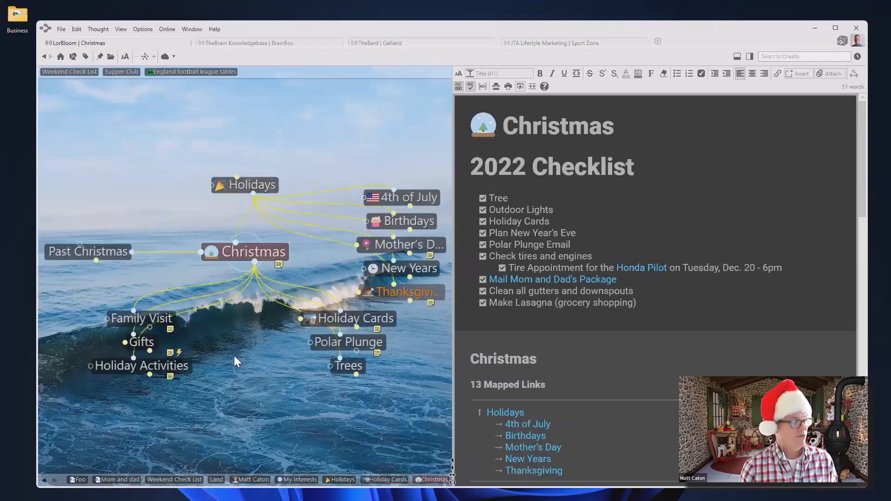
click(134, 367)
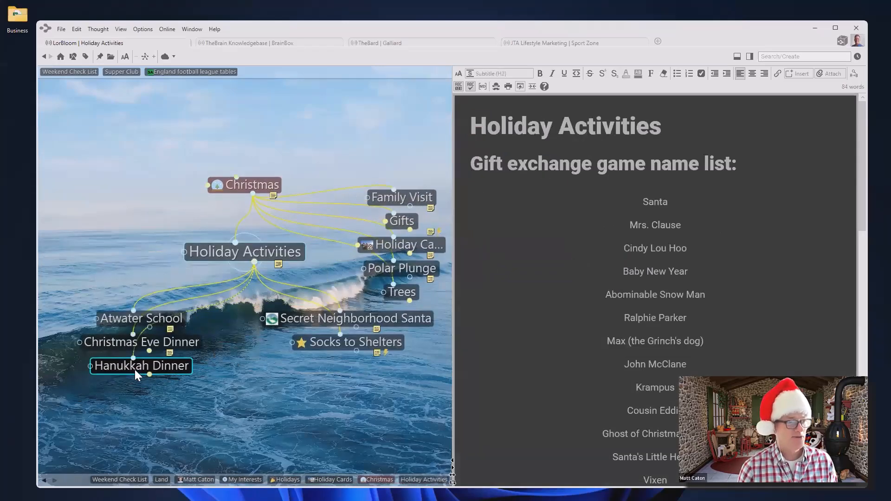
click(249, 183)
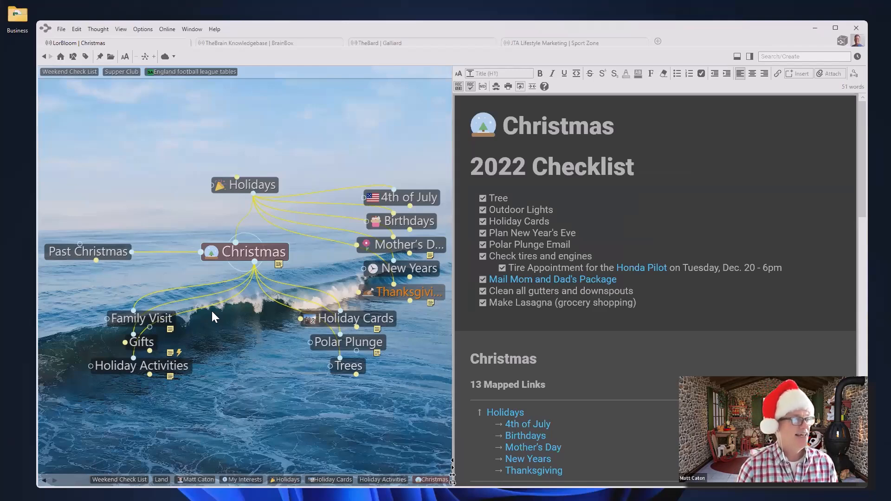
Go to Holiday Activities and make Christmas Eve Dinner the active thought
click(150, 369)
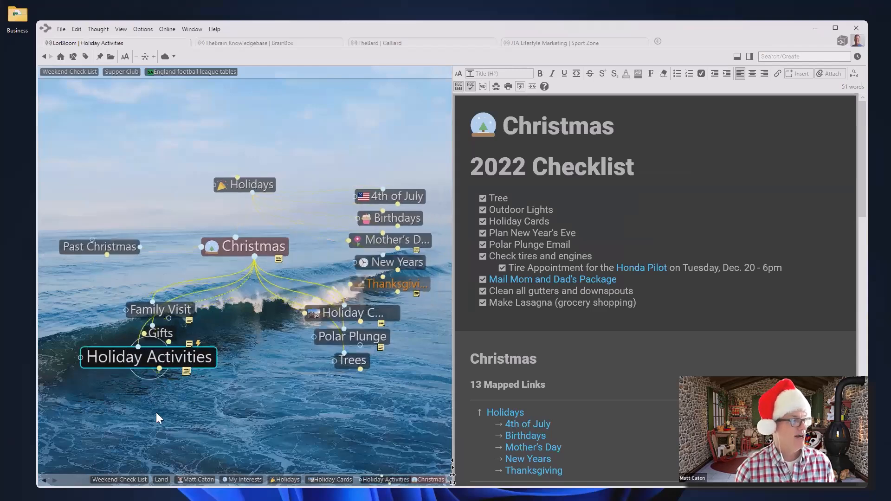
click(181, 346)
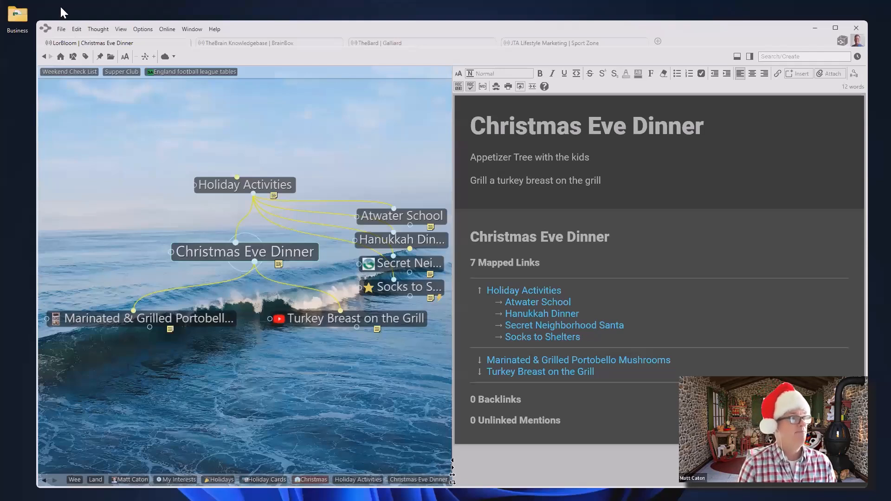
click(60, 29)
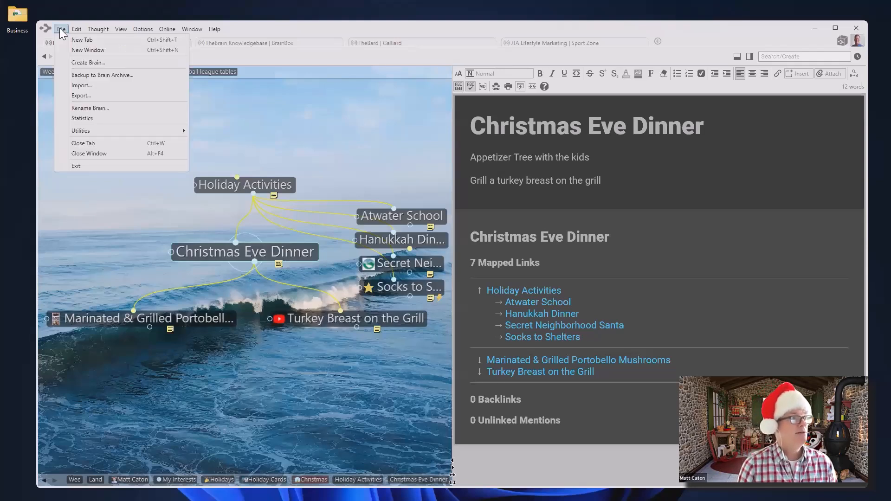
Create a new brain named '101 Holiday'
click(83, 62)
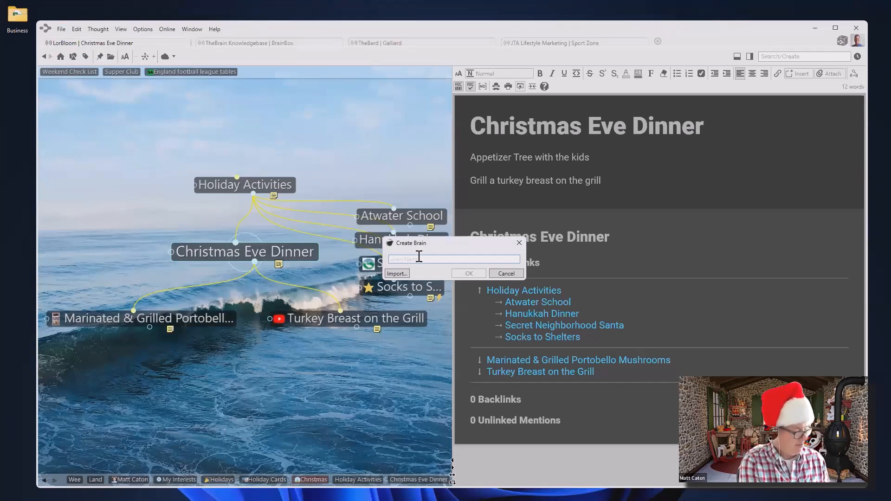
text(101 Holiday Brain)
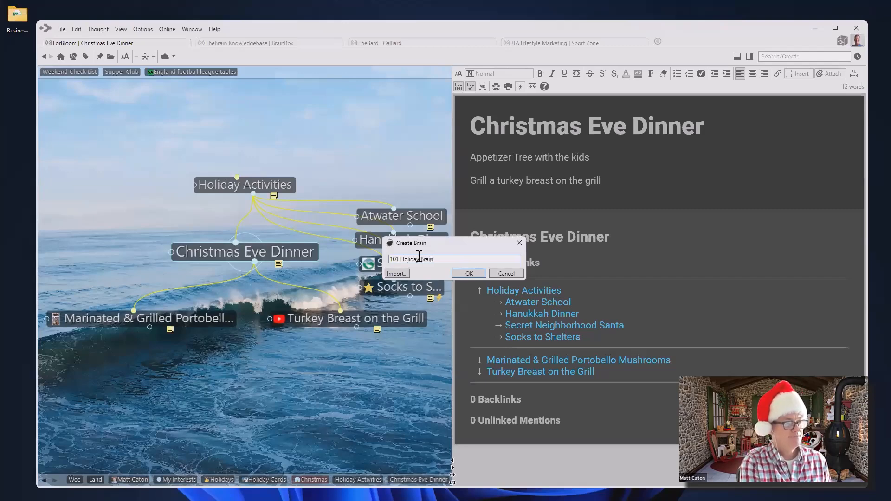
key(Return)
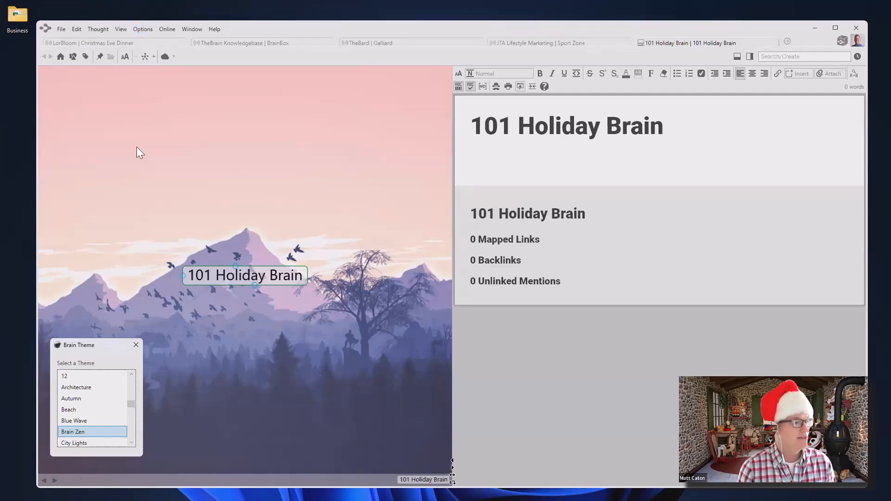
Reopen the Brain Zen theme editor and show its wallpaper, alignment and font options
click(136, 345)
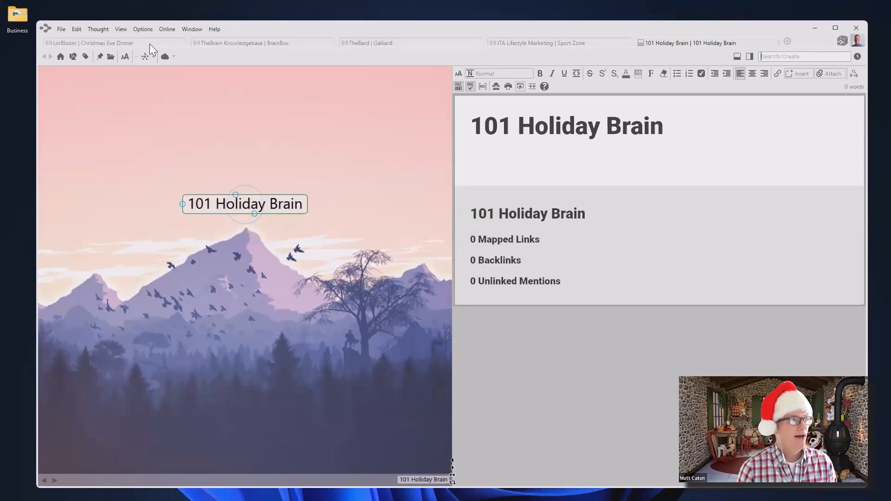
click(149, 31)
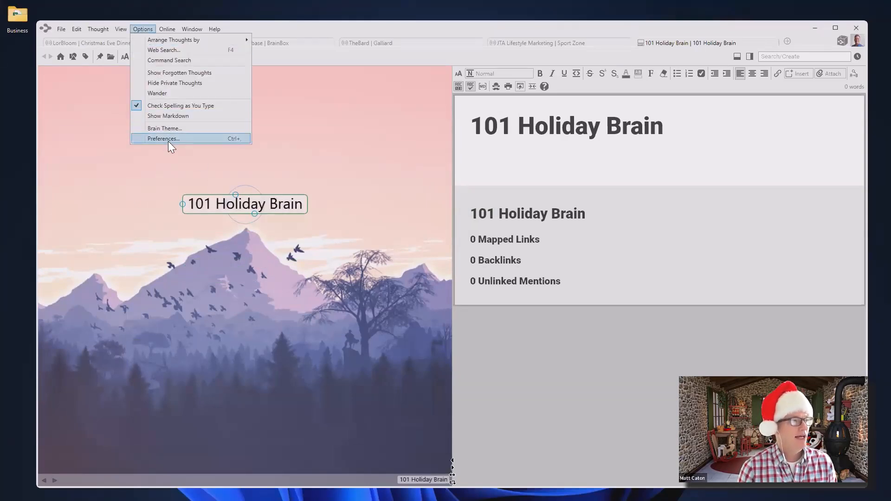
click(168, 129)
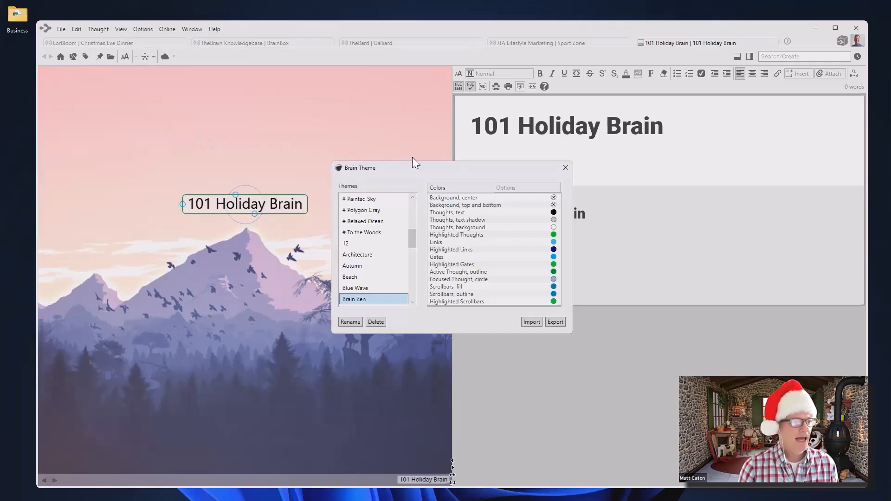
click(515, 188)
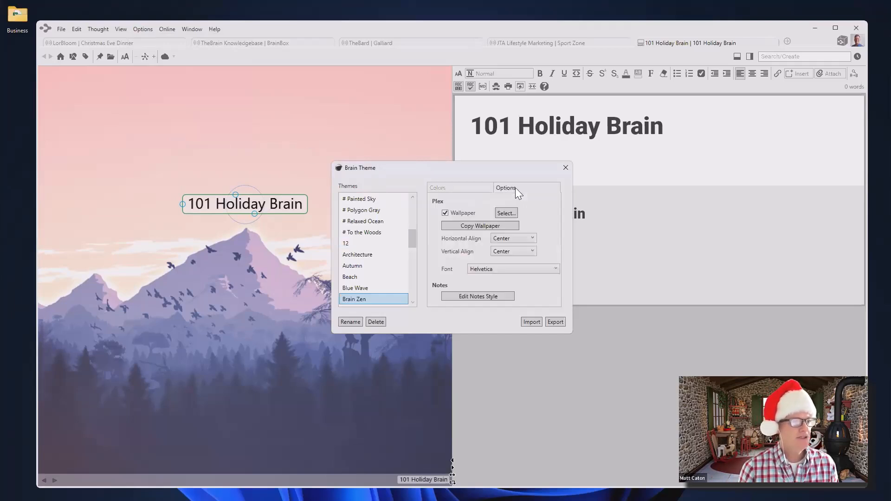
Set the brain wallpaper to holiday.jpg, replacing an initial holiday-1.jpeg choice
click(505, 213)
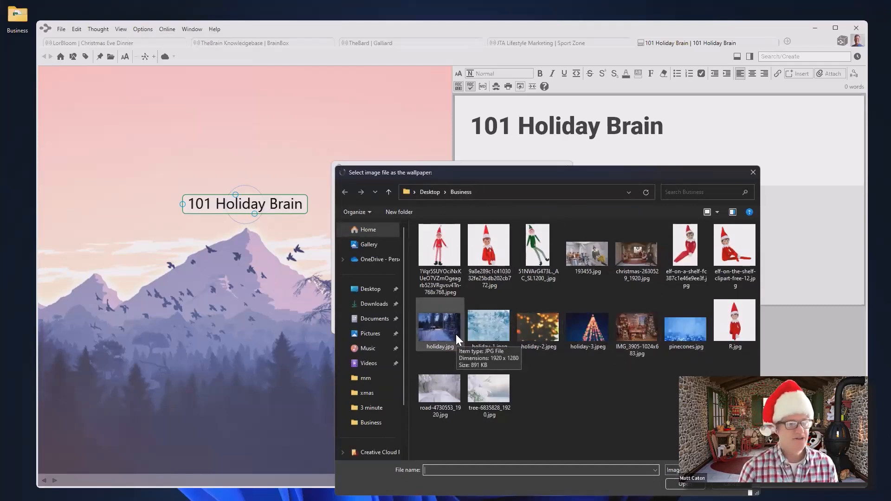
click(491, 327)
click(671, 483)
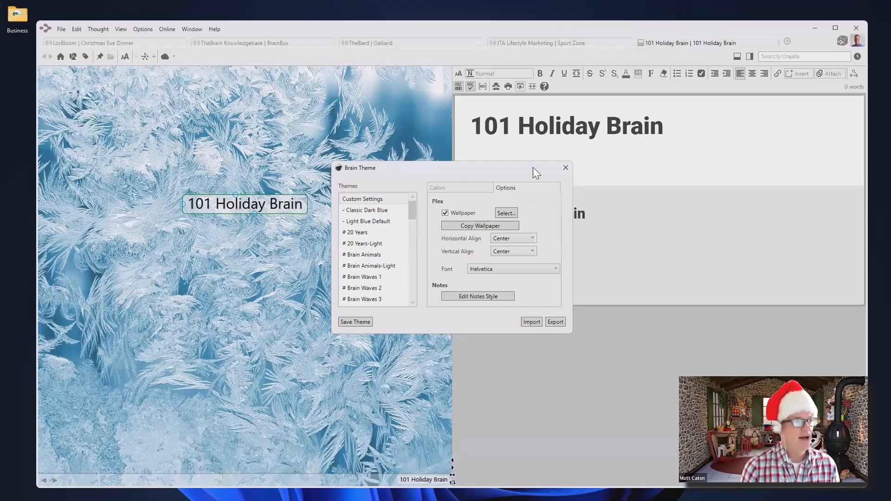
click(504, 211)
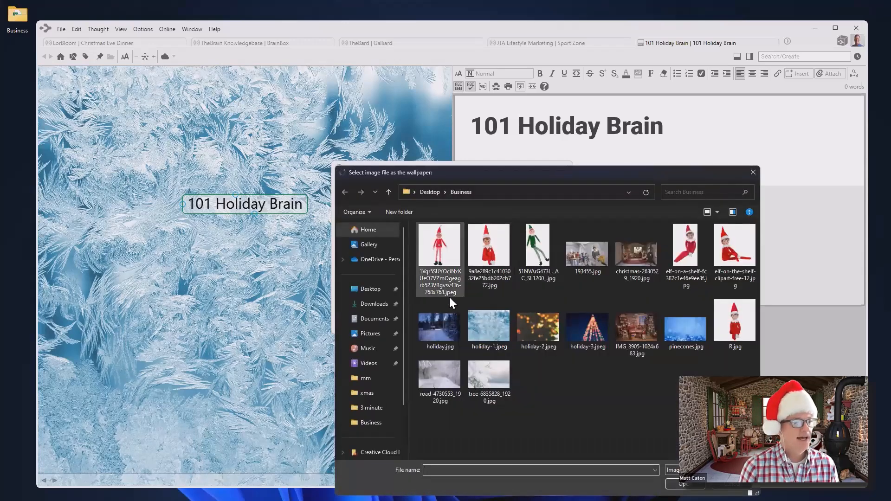
click(428, 334)
click(677, 484)
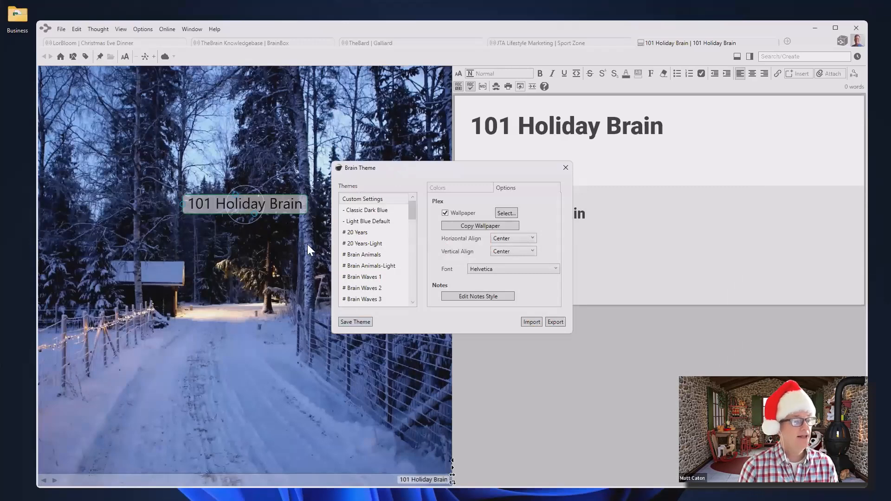
click(458, 188)
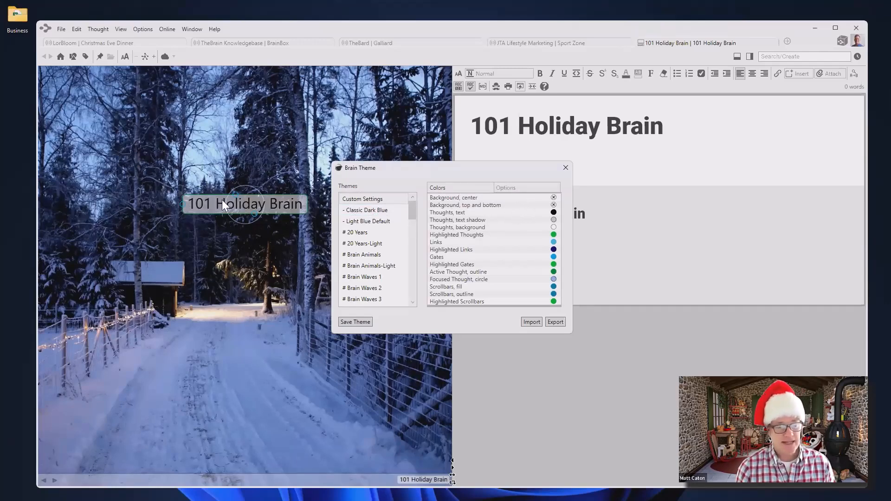
Make thought text white and thought backgrounds black, then close the theme editor
click(554, 213)
click(596, 232)
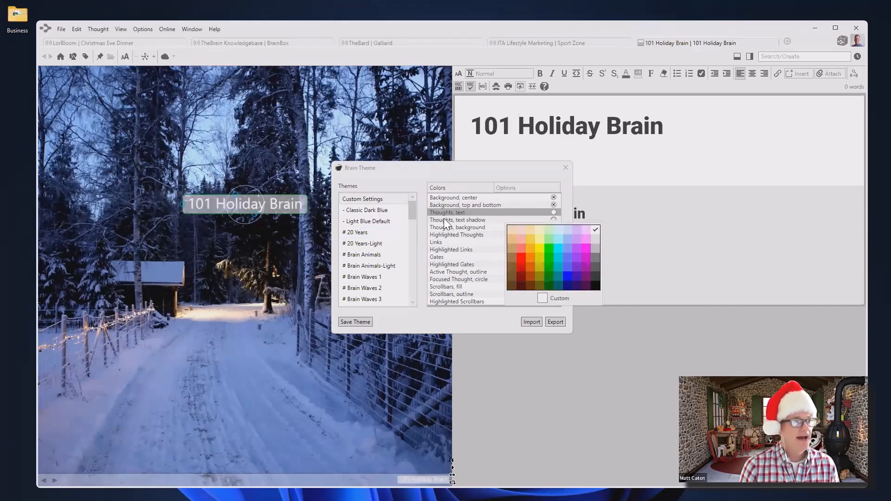
click(483, 228)
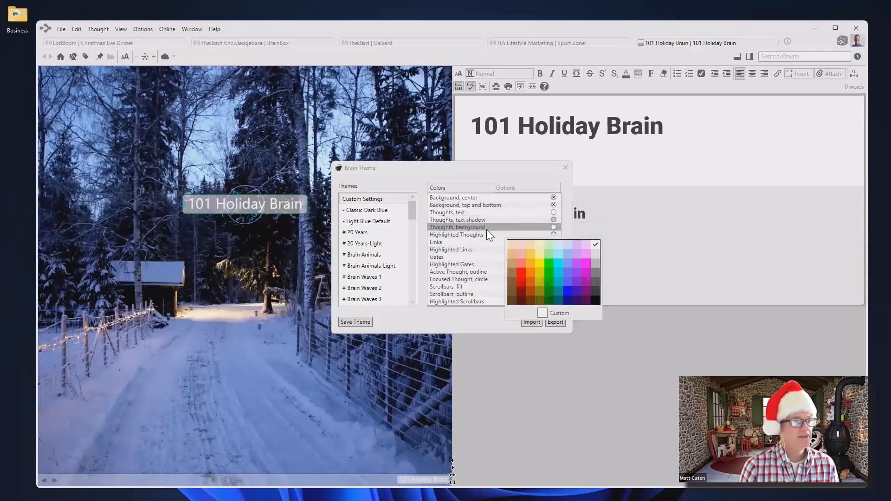
click(596, 302)
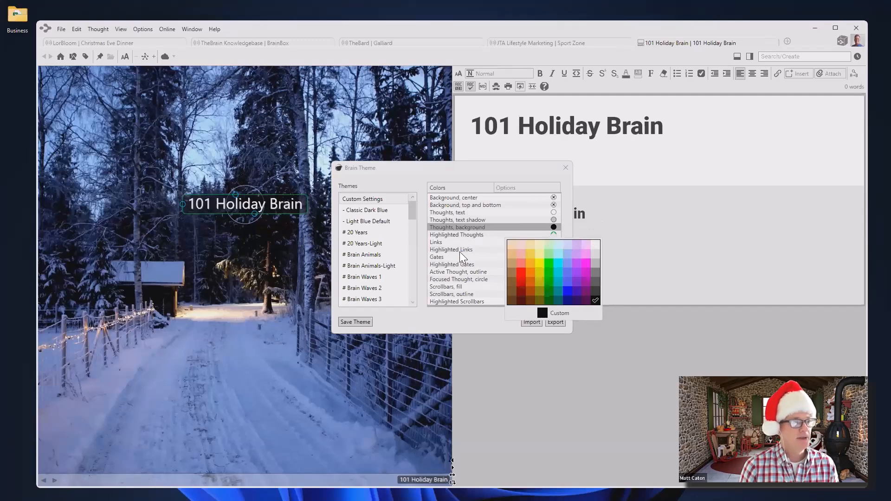
click(448, 242)
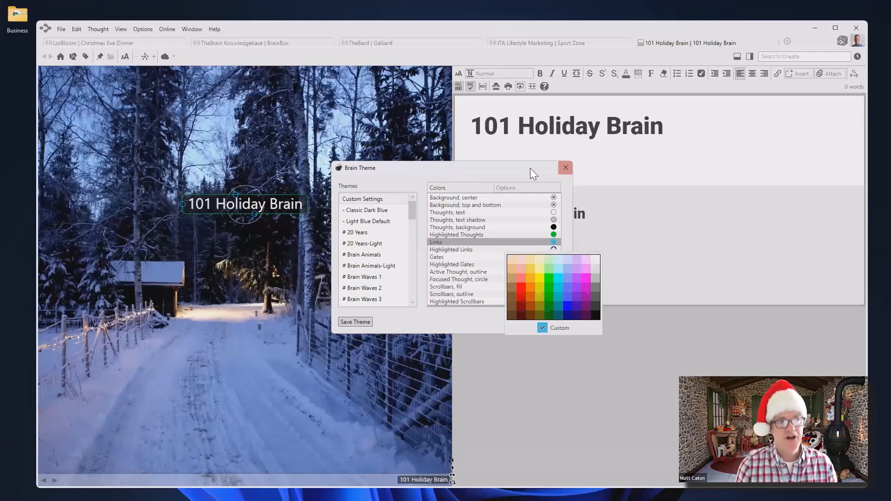
click(566, 168)
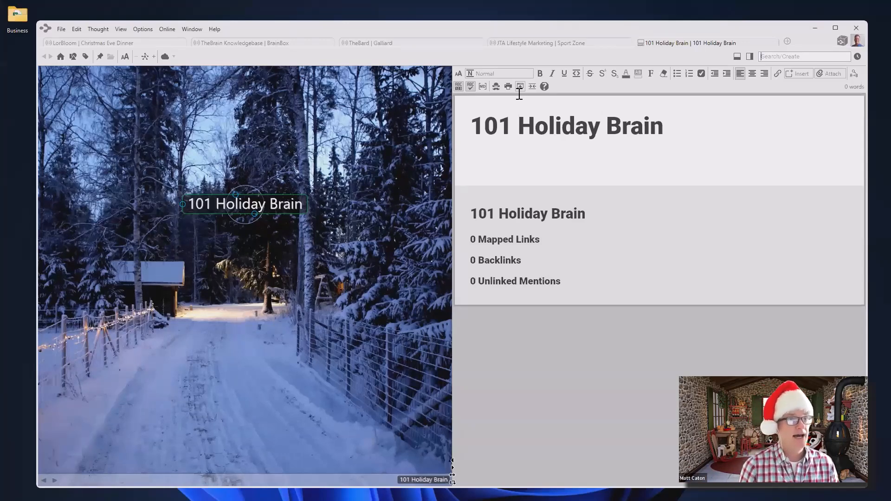
Browse the brain thumbnails in the Brains list, then return to 101 Holiday Brain
click(788, 42)
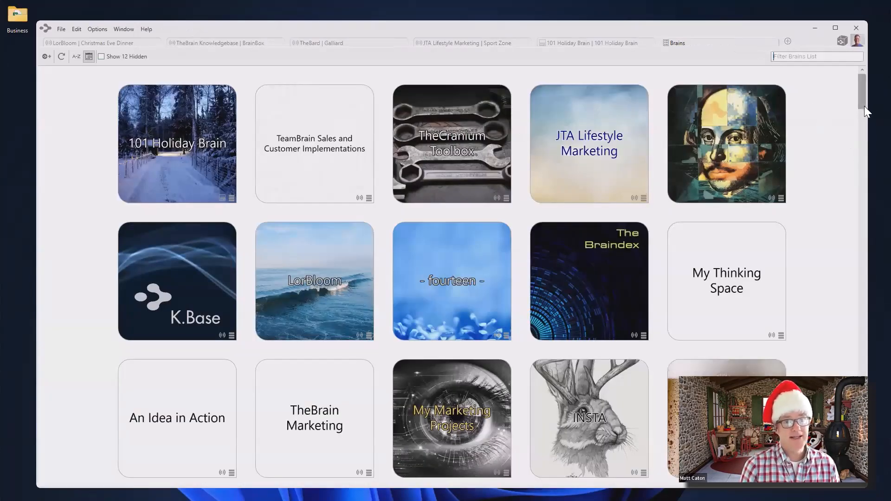
drag(863, 100, 869, 144)
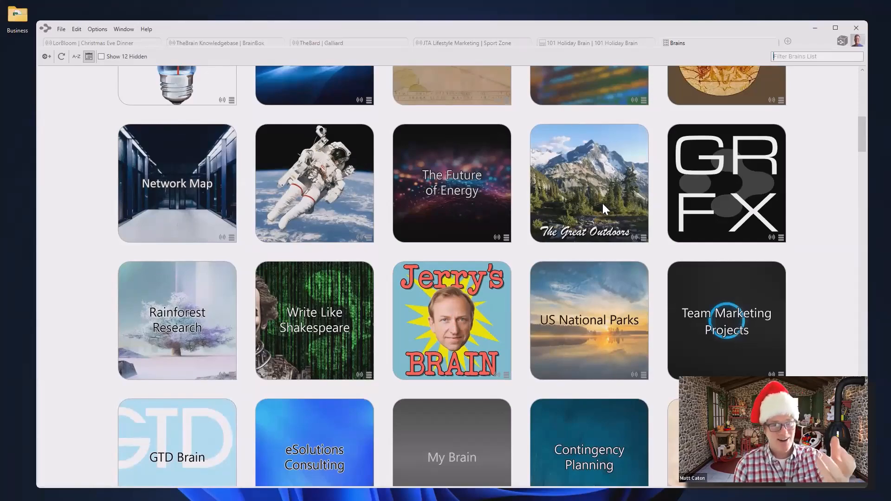
scroll(603, 203, up, 7)
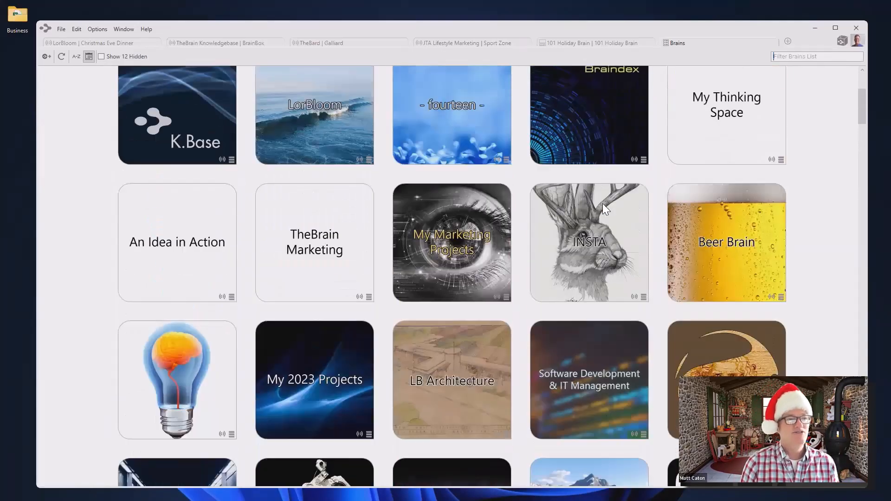
scroll(602, 204, up, 4)
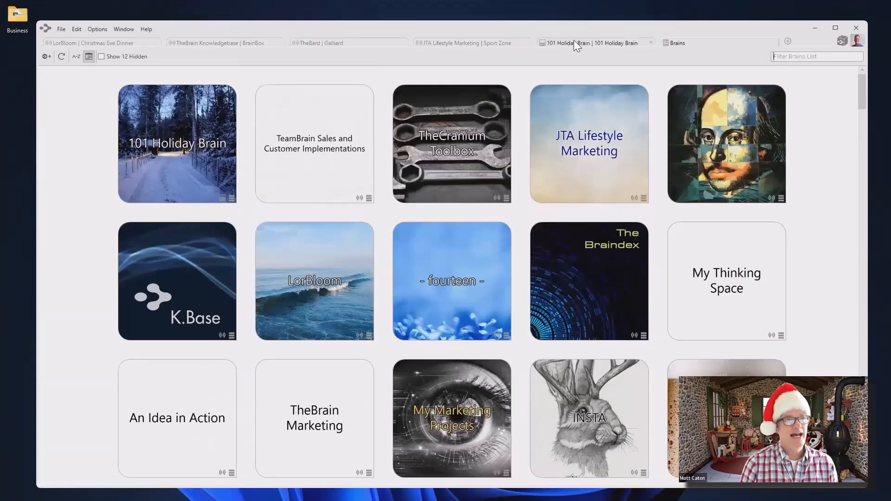
click(574, 43)
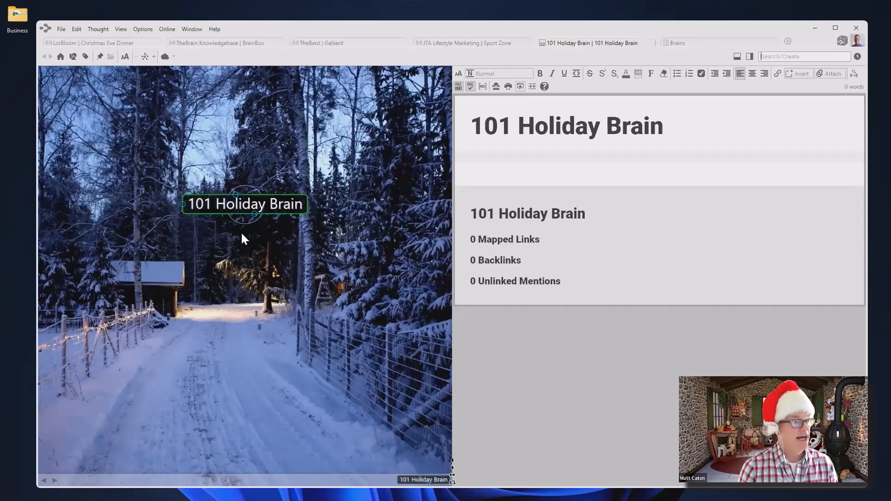
Add Personal and Business as child thoughts of 101 Holiday Brain
drag(255, 216, 175, 321)
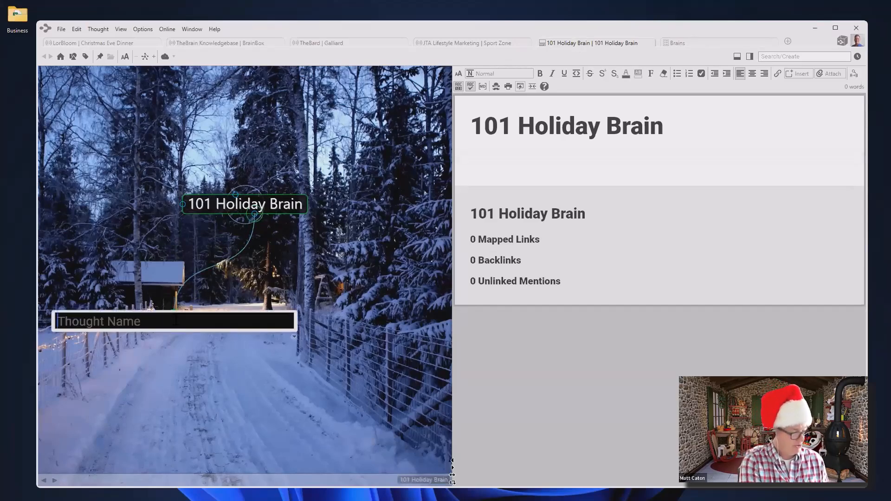
text(Personal)
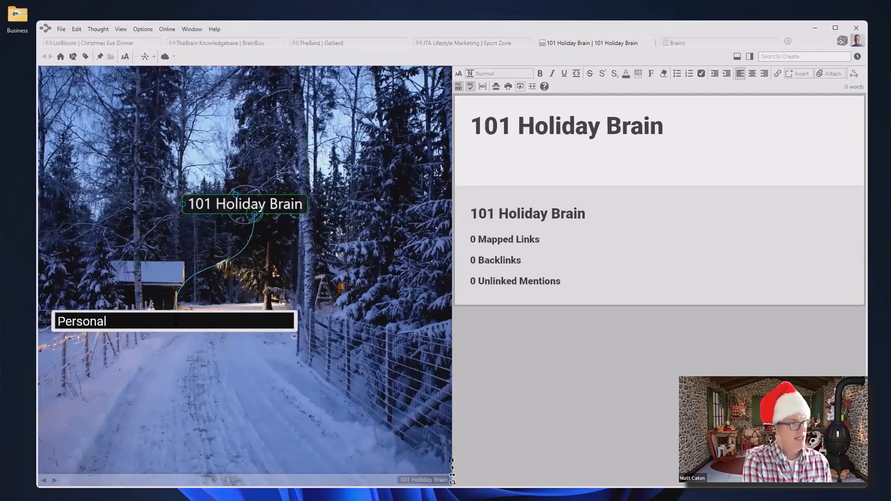
key(Return)
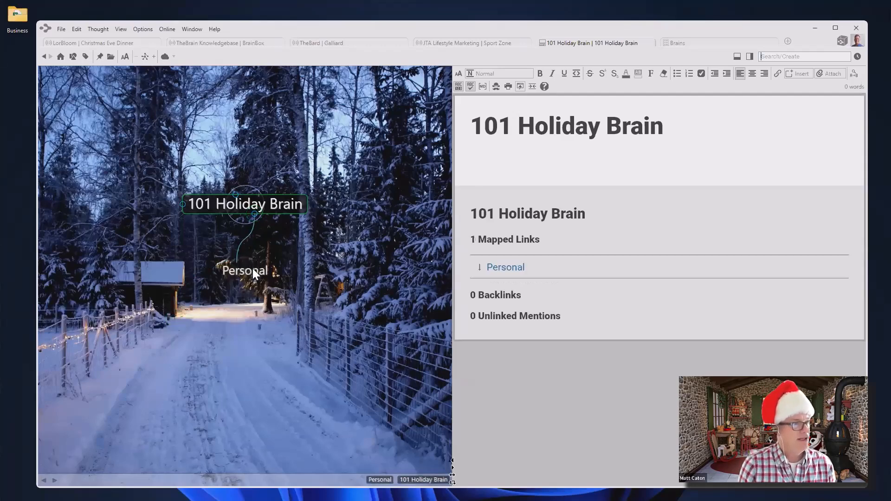
drag(254, 214, 319, 272)
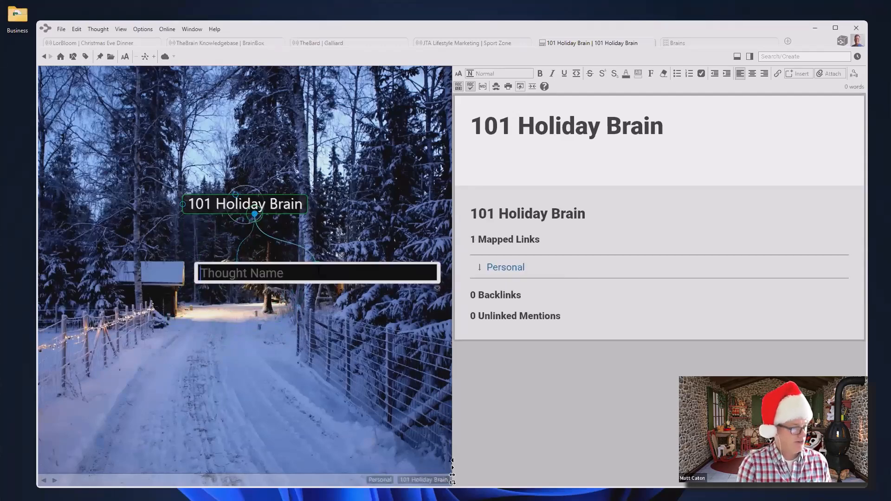
text(Bus)
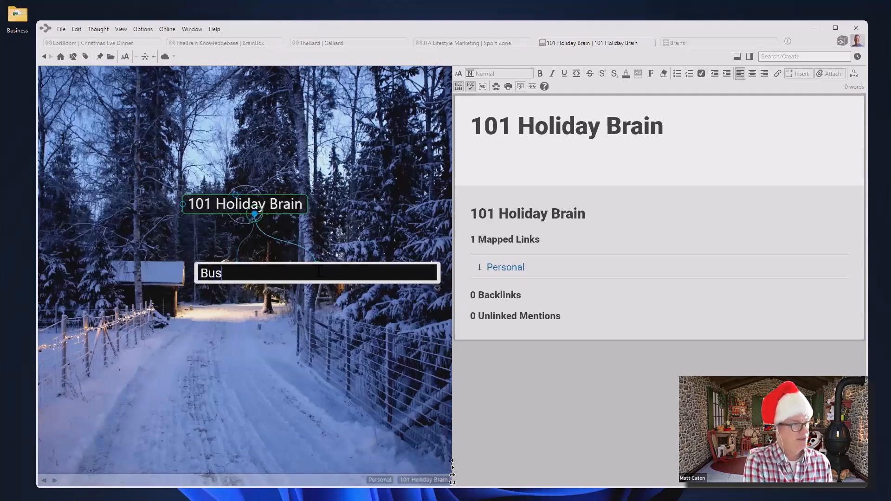
text(iness)
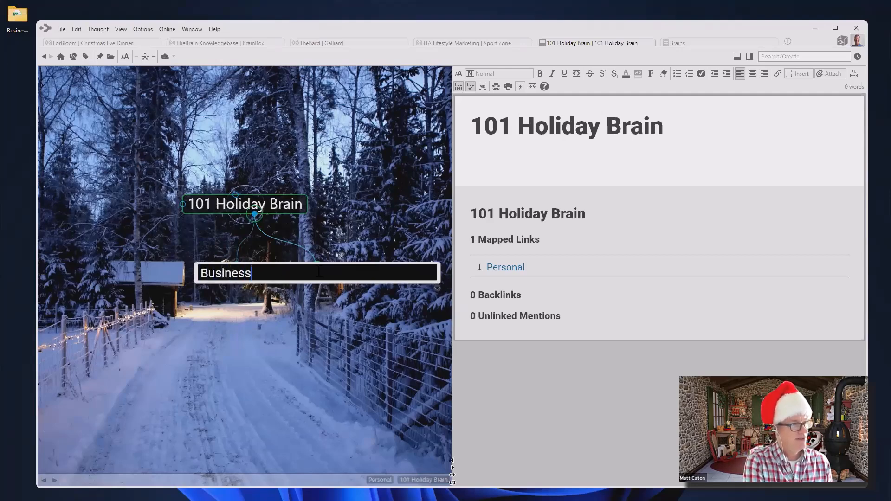
key(Return)
Under Personal, create child thoughts Family, Friends, Woodworking and Food
click(366, 271)
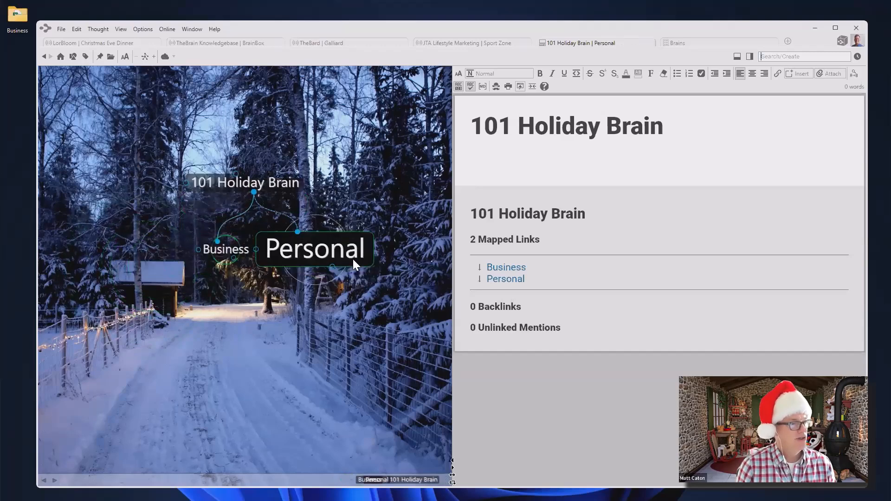
drag(255, 212, 230, 297)
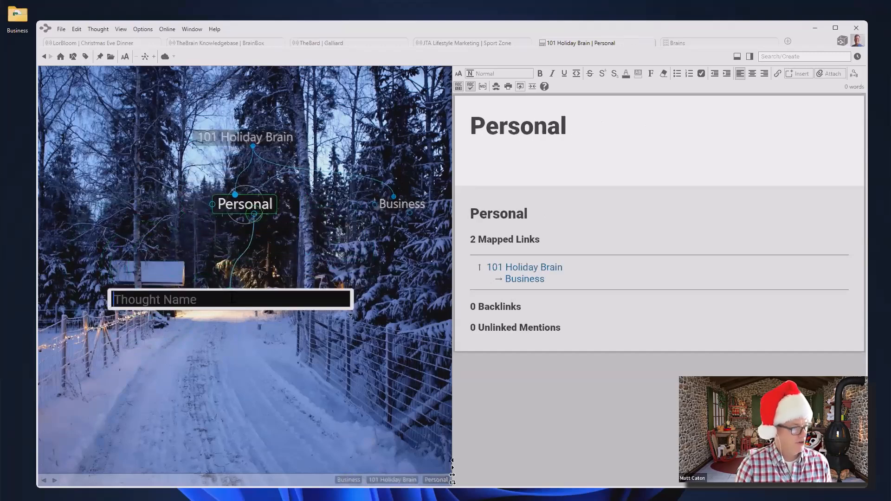
text(Family)
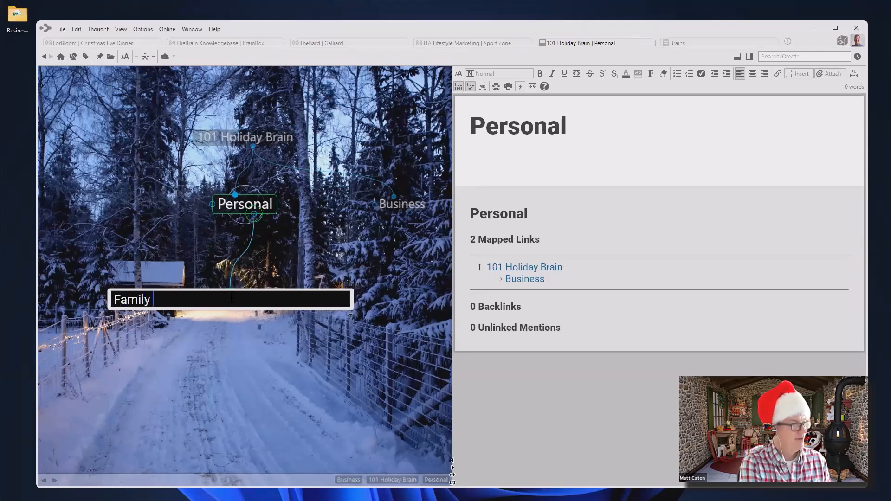
text(;Frilend)
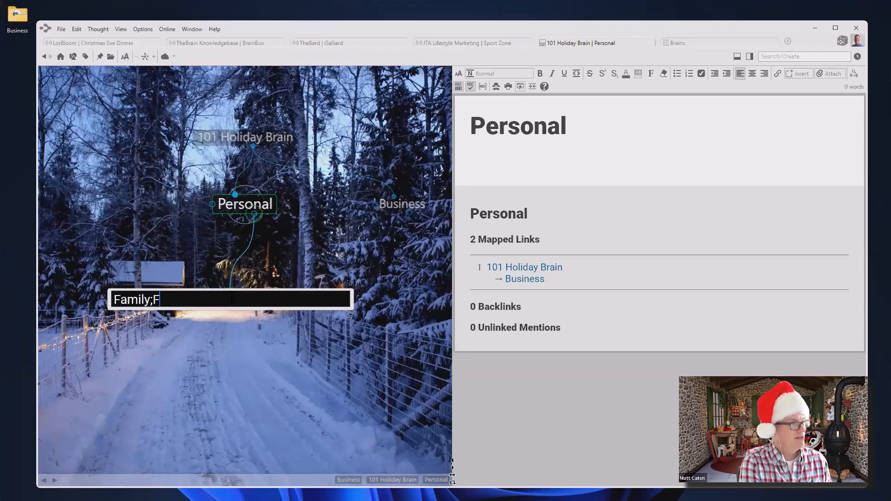
key(BackSpace)
key(BackSpace)
key(BackSpace)
key(BackSpace)
text(ends;Woo)
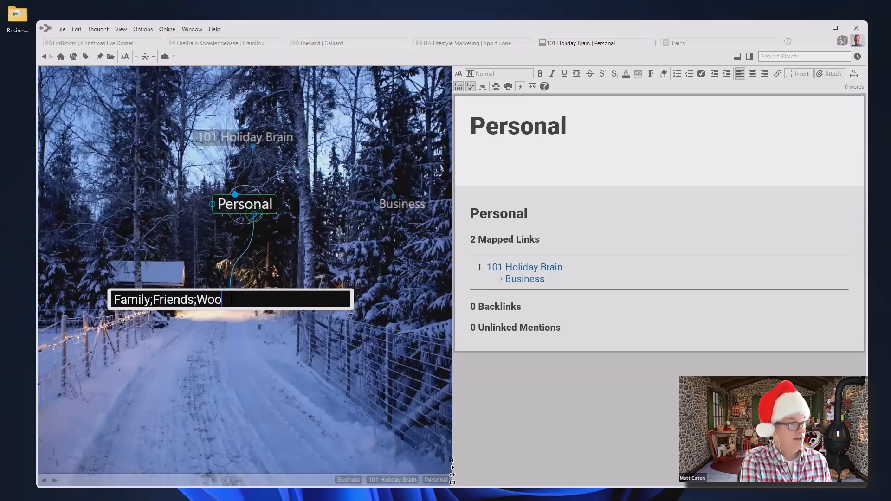
text(dworking;)
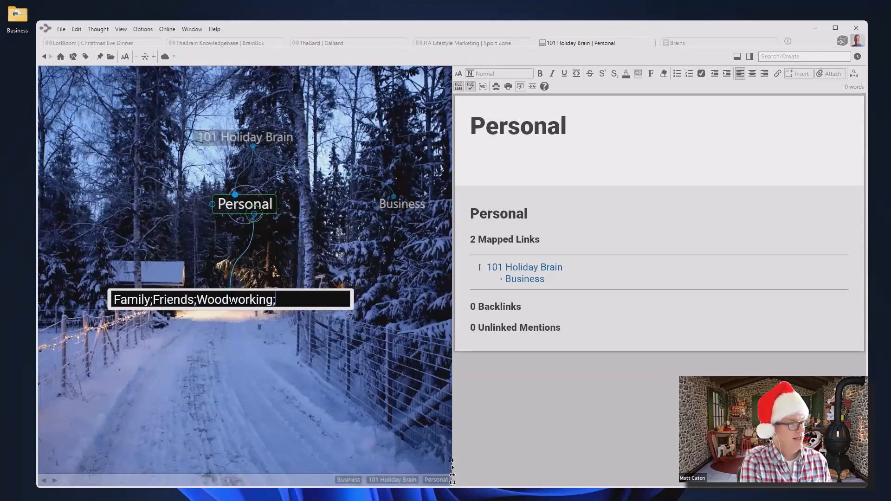
text(Food)
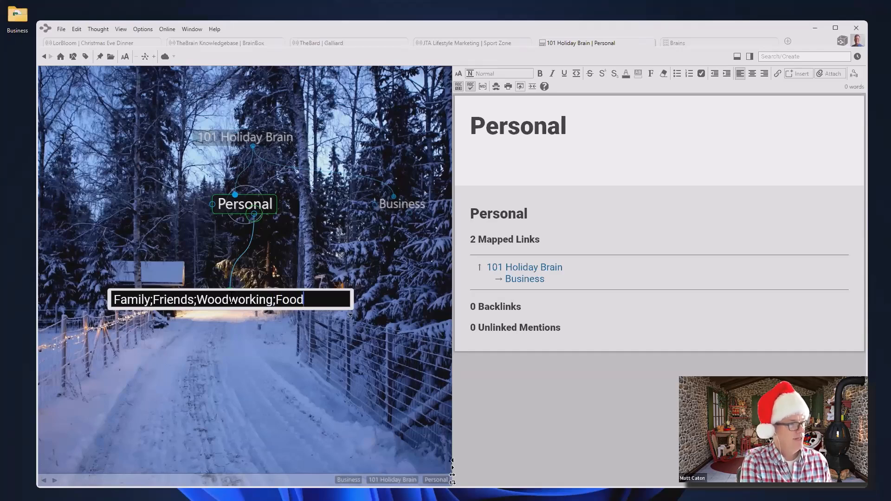
key(Return)
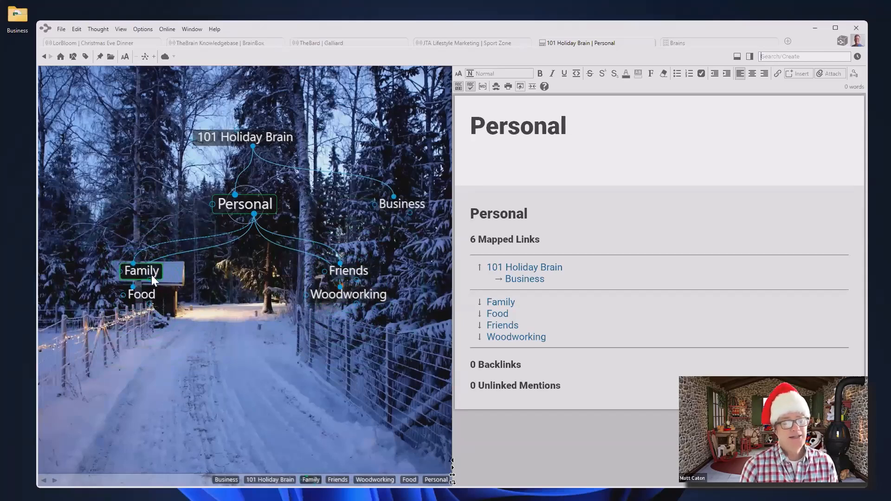
Add three child thoughts with friends' names under Friends, then move back to Business
click(151, 293)
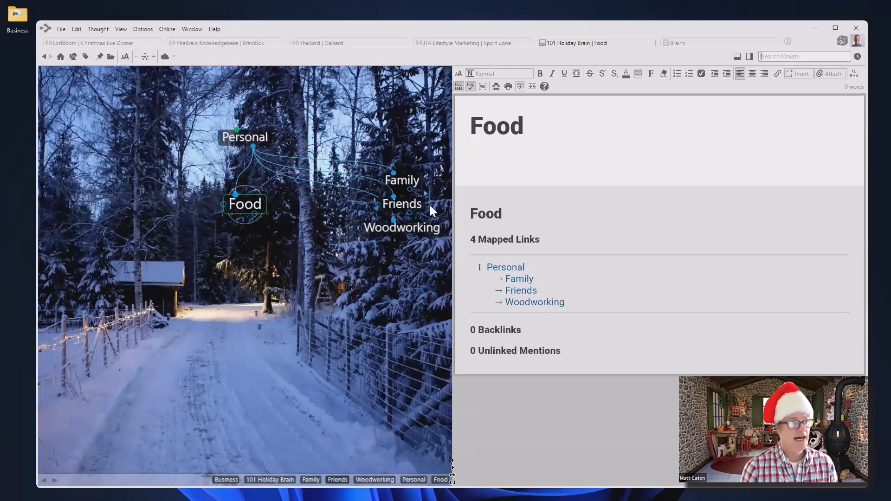
click(413, 206)
drag(255, 214, 242, 278)
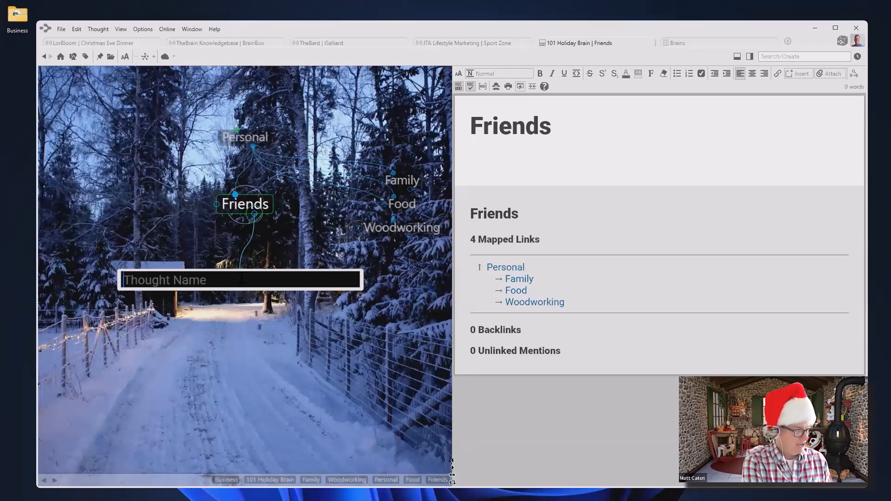
text(Tom;Brend)
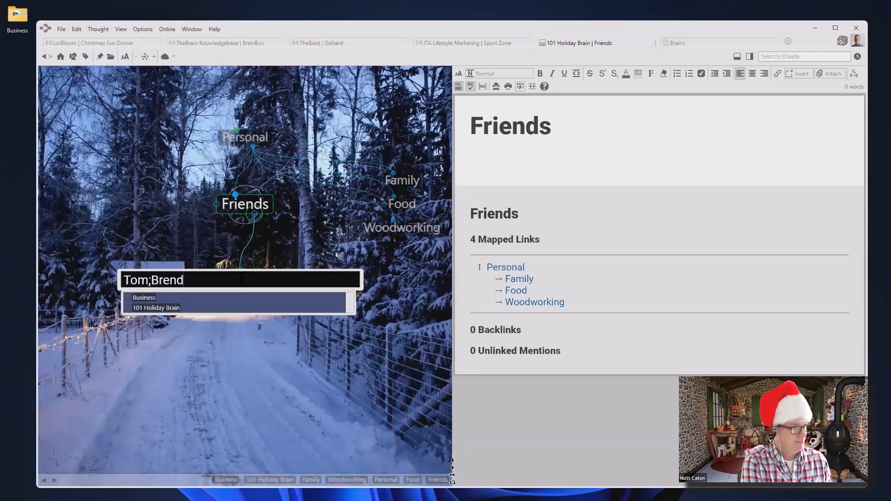
text(an;Brigitte)
key(Return)
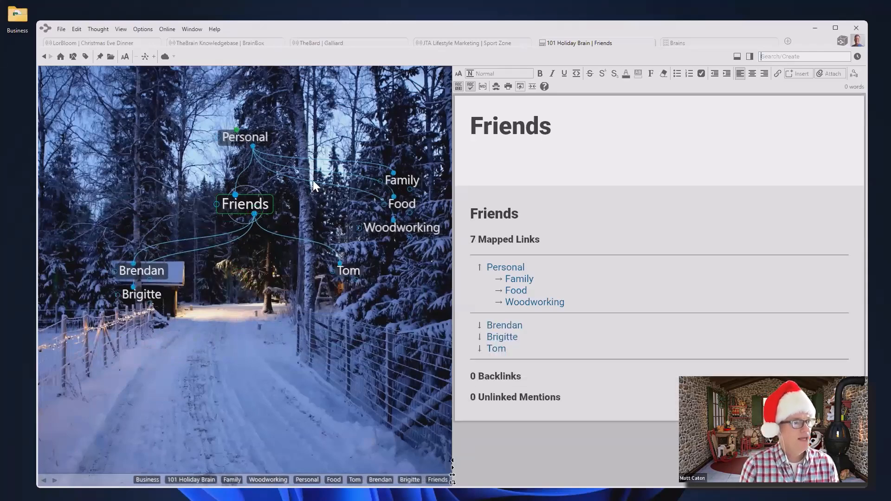
click(240, 138)
click(394, 205)
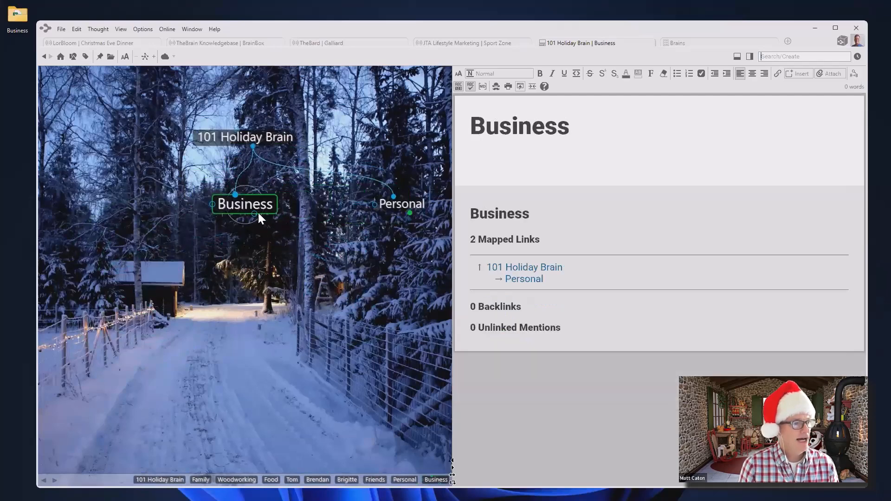
Create Clients, Finances, Projects and Team under Business, then focus on Projects
drag(254, 213, 175, 278)
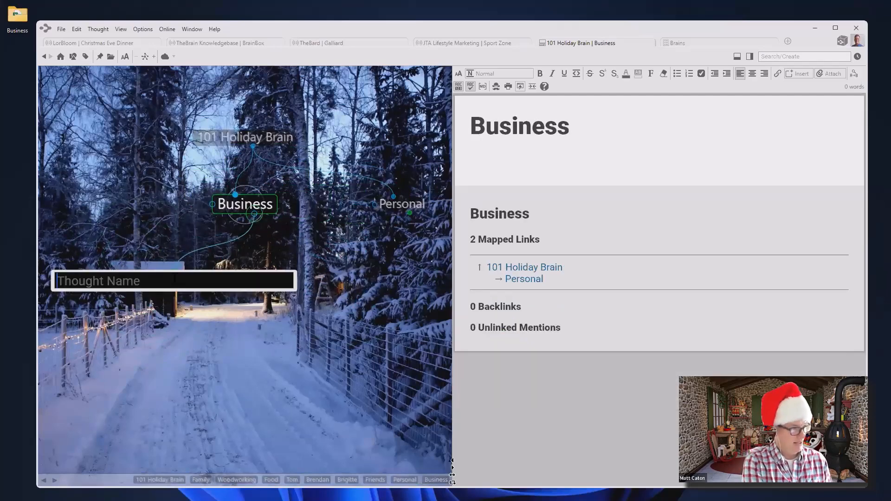
text(Clients;)
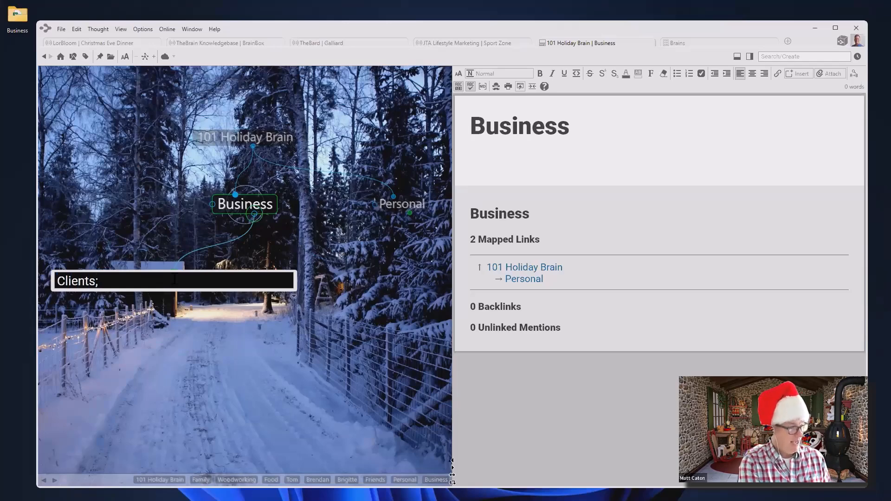
text(Financ)
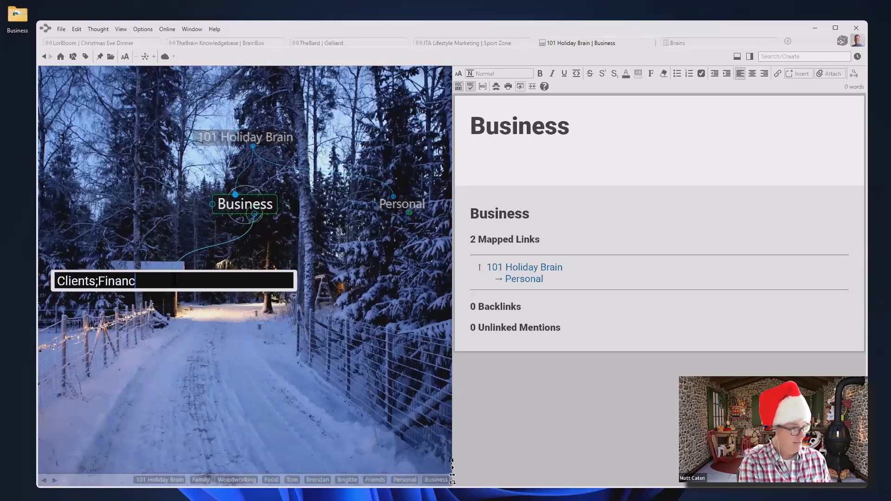
text(es;Pro)
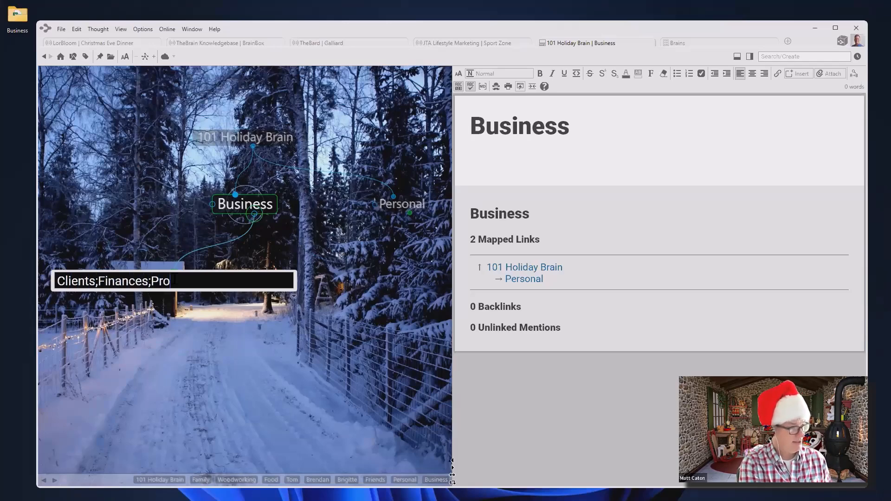
text(jects;)
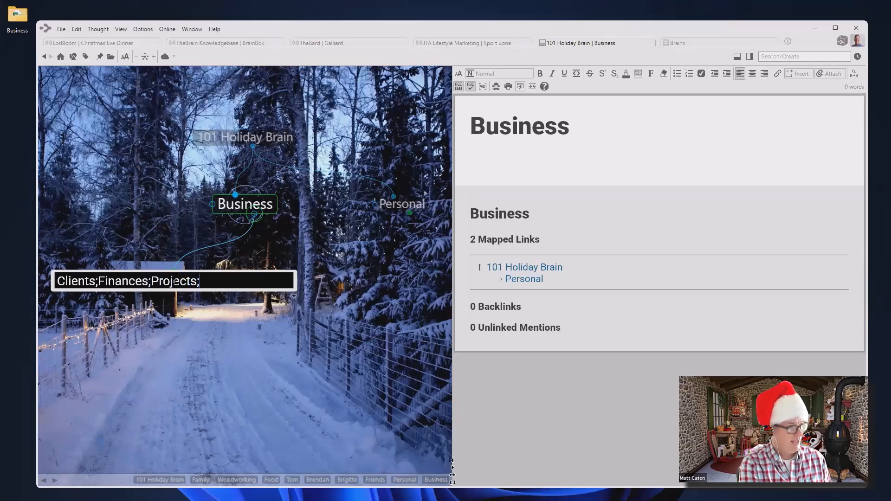
text(Team)
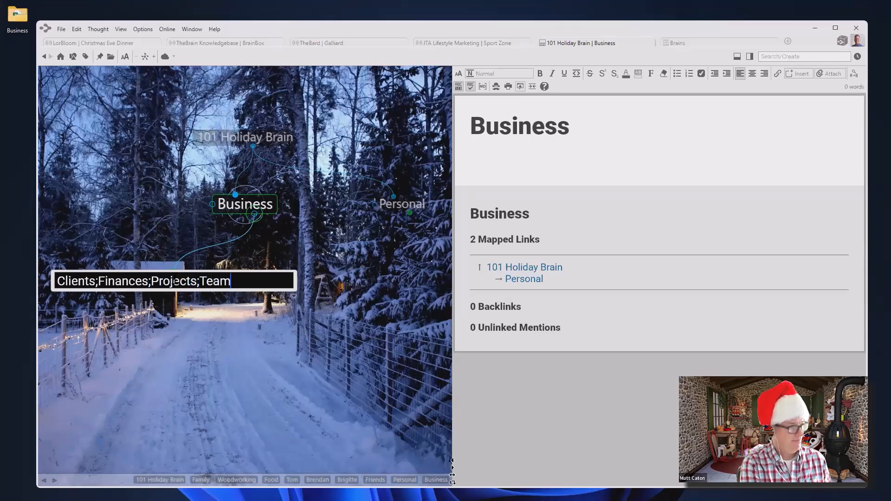
key(Return)
click(346, 273)
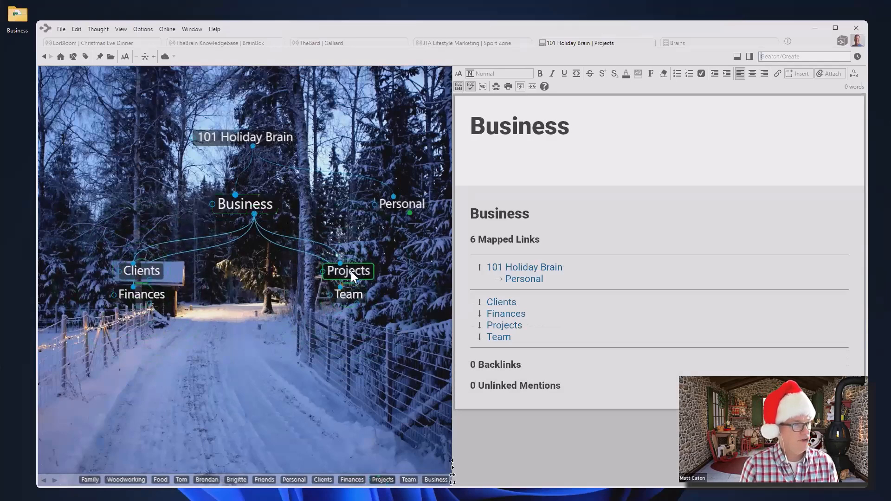
Add Holiday Party under Projects, focus it, and start a new thought off its left side
click(254, 215)
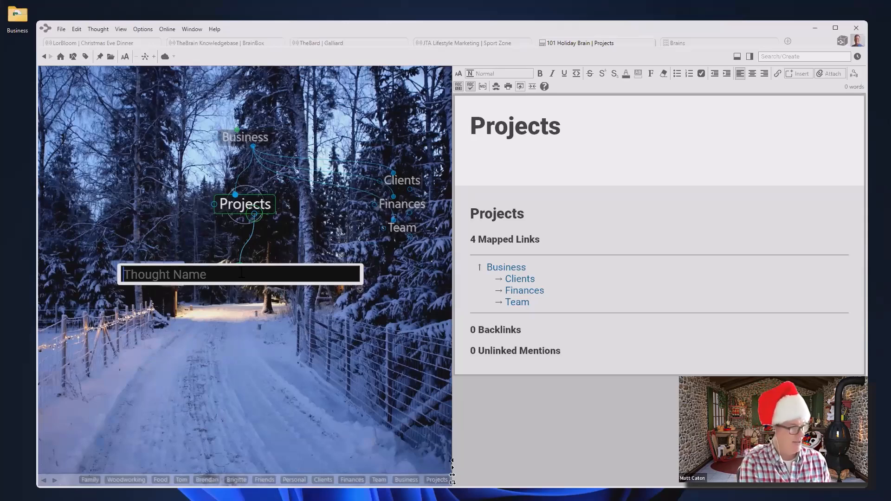
text(Holiday Party)
key(Return)
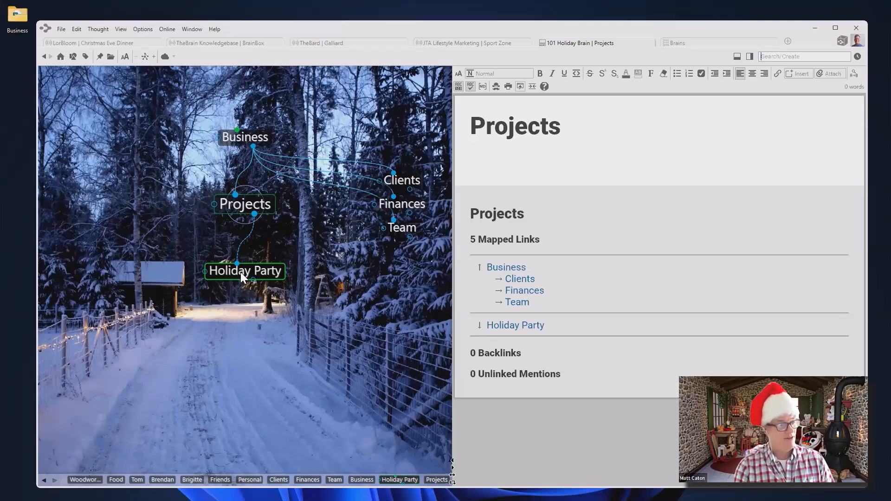
click(240, 272)
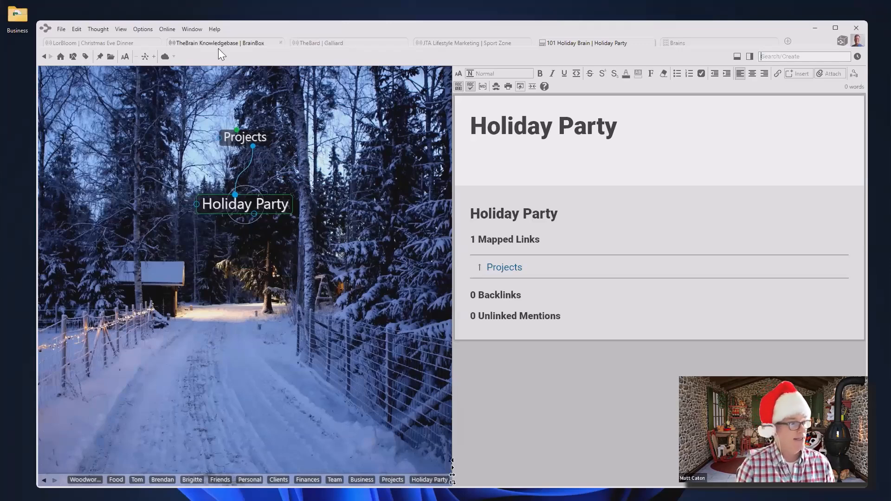
drag(147, 204, 133, 205)
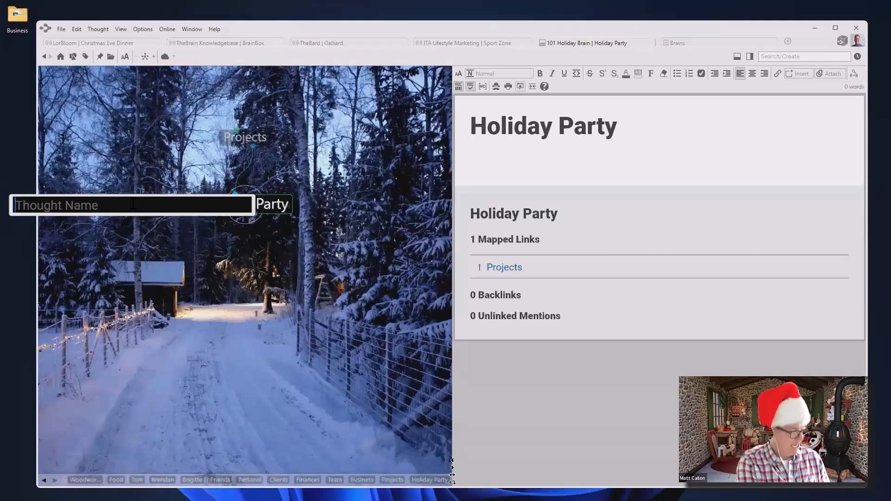
Link the existing friend thought to Holiday Party from the 'b' suggestions and make it active
text(b)
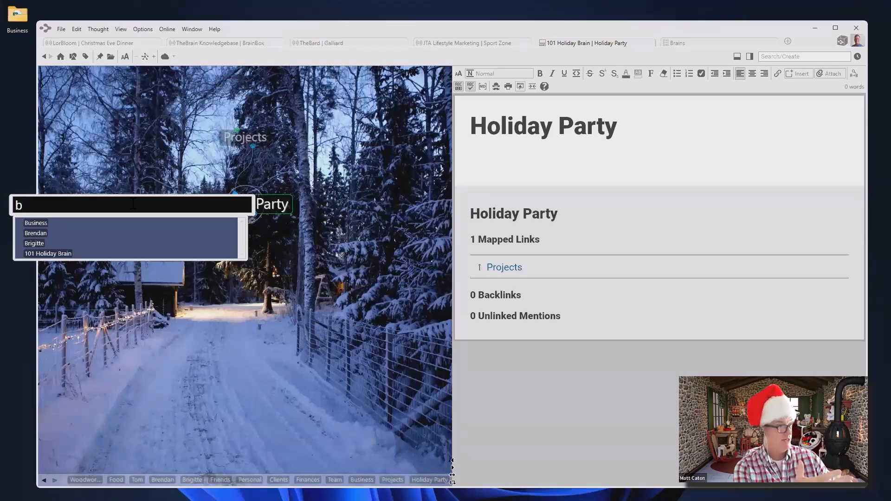
click(57, 242)
key(Return)
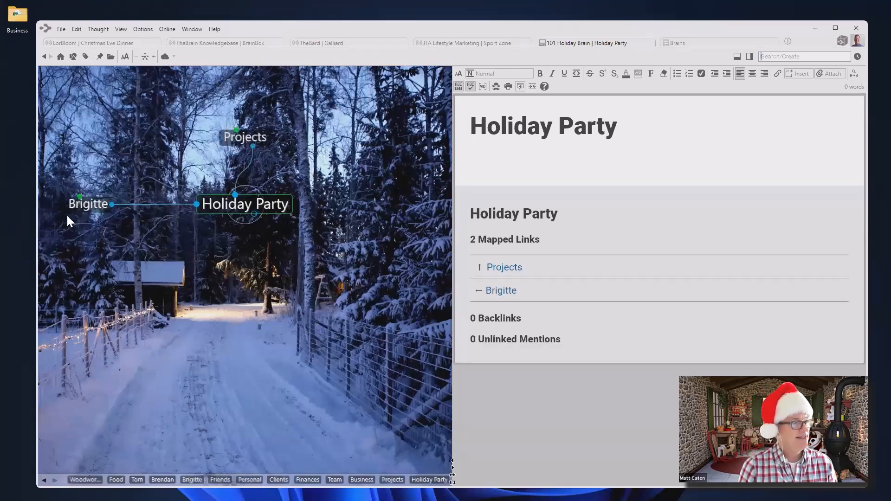
click(92, 202)
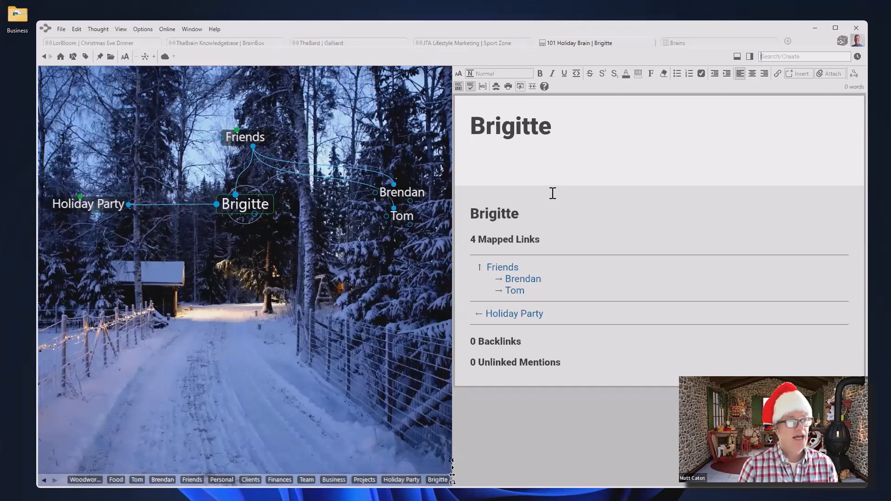
Enter the friend's phone number and work e-mail address as separate linked lines in the notes
click(534, 158)
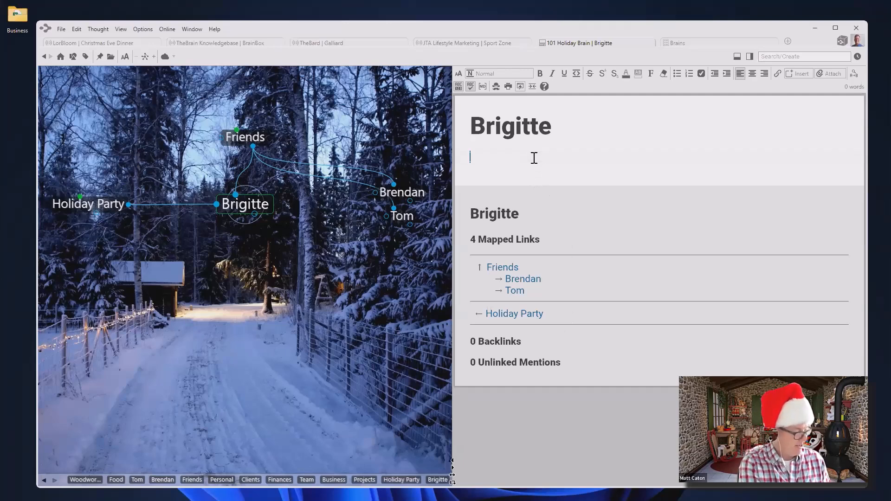
text(310-555-1234\)
key(BackSpace)
key(BackSpace)
key(Return)
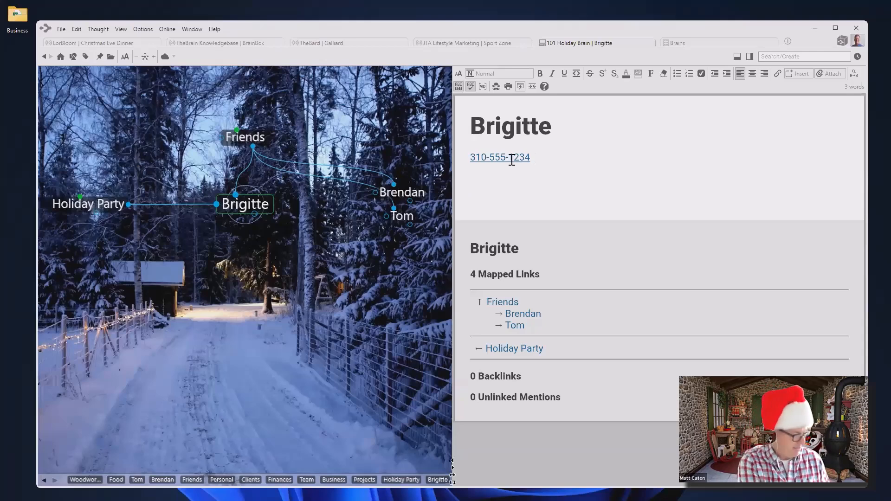
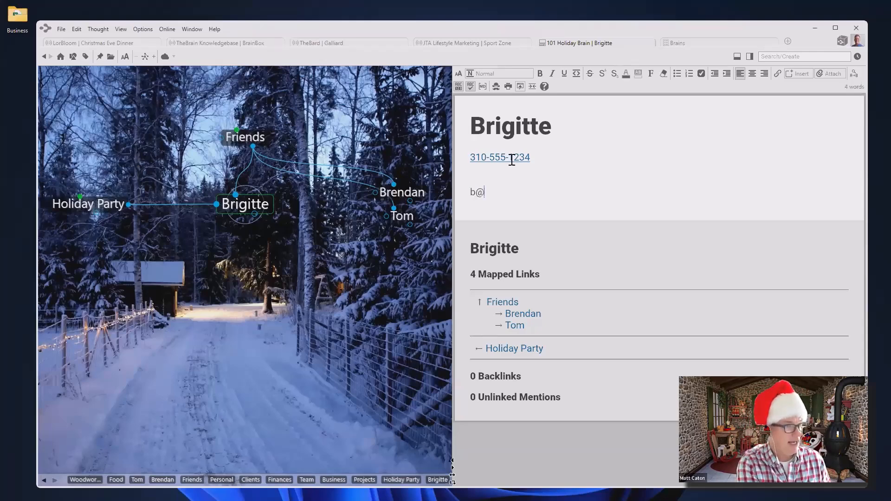
key(Return)
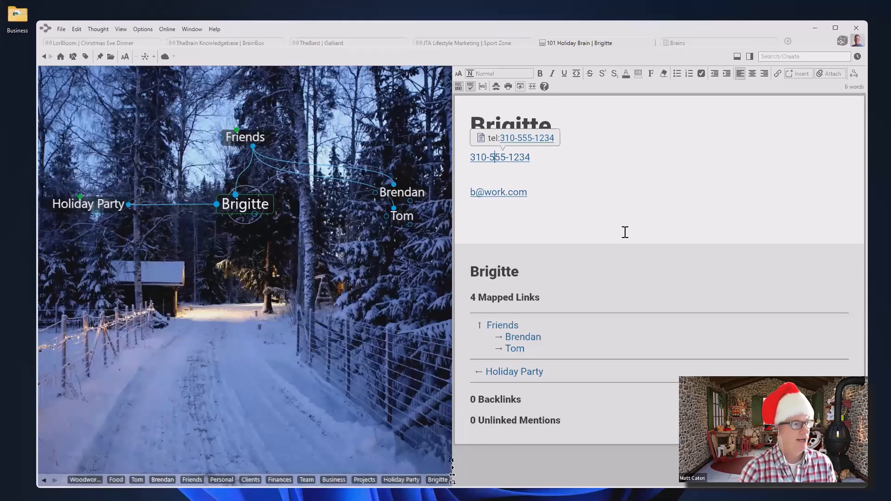
click(239, 341)
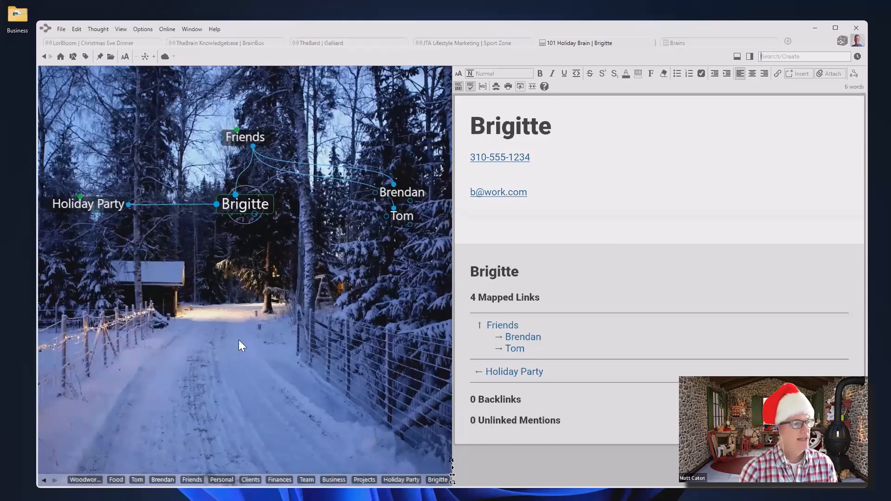
Reactivate Holiday Party and narrow TheBrain's window so the Business picture folder sits beside it
click(108, 205)
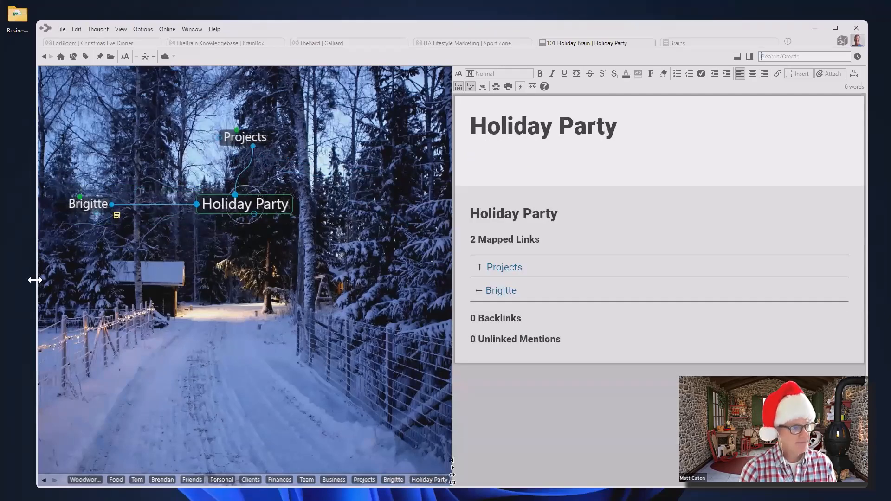
drag(35, 280, 277, 282)
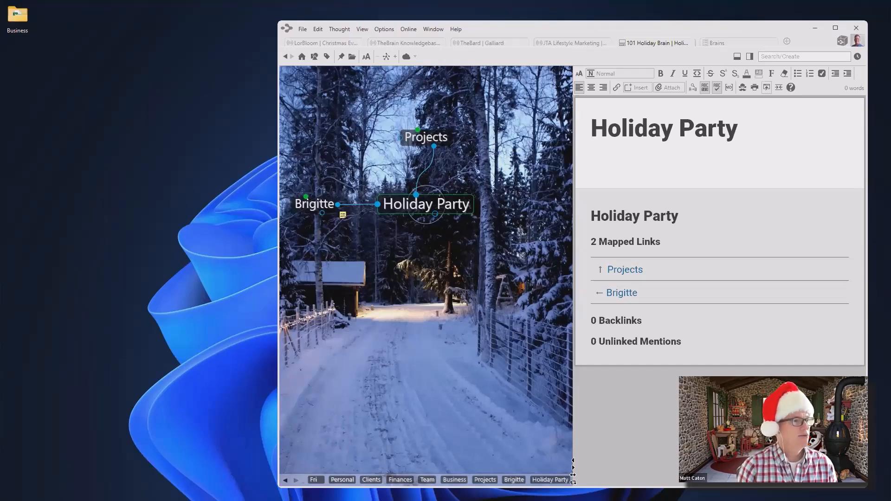
drag(1, 71, 177, 75)
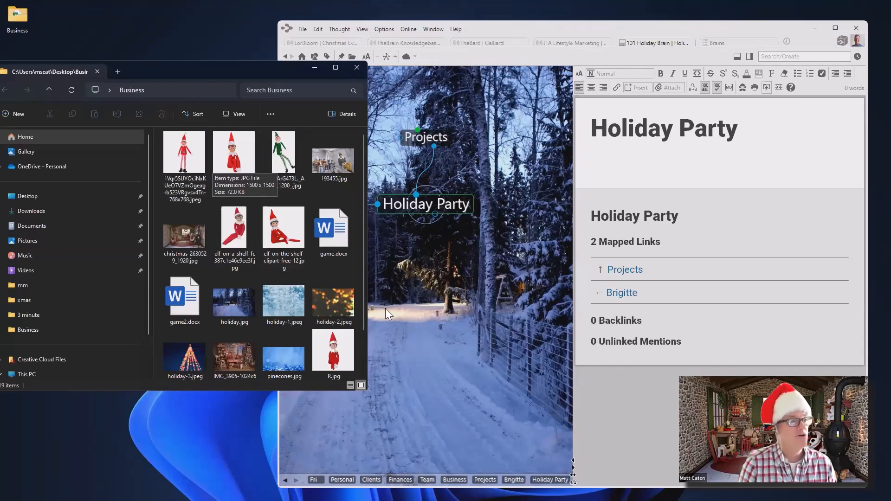
Create a 'Find Buddy the Elf' child under Holiday Party and make it the active thought
click(462, 289)
drag(435, 212, 388, 287)
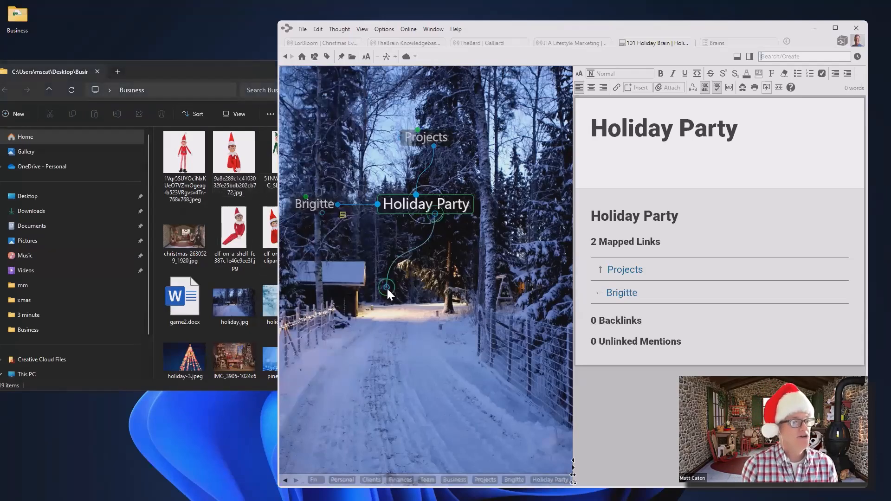
text(Find)
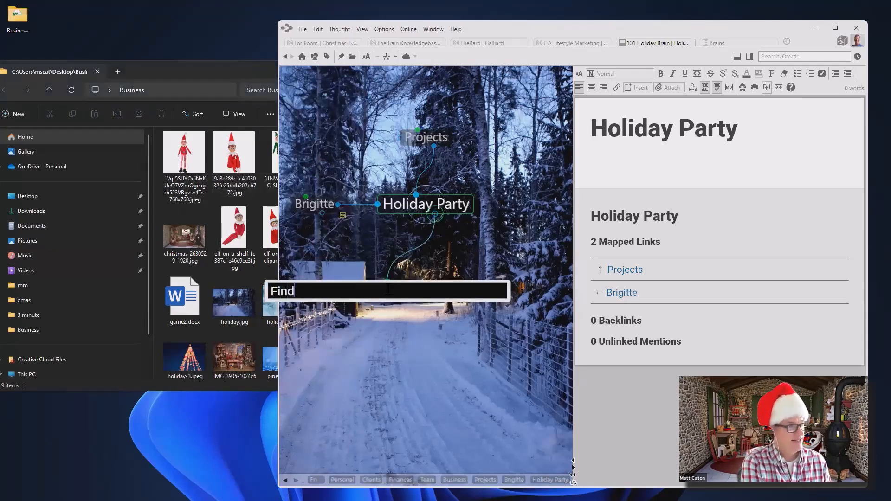
text( Buddy)
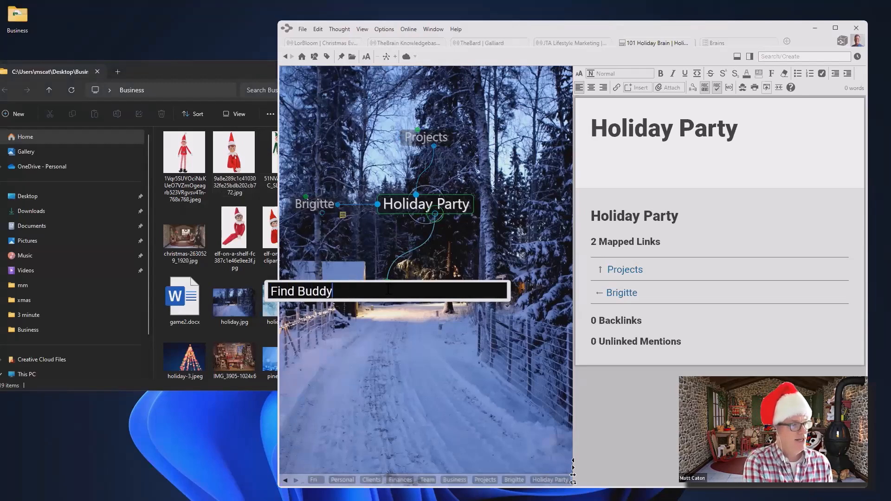
text( the Elf)
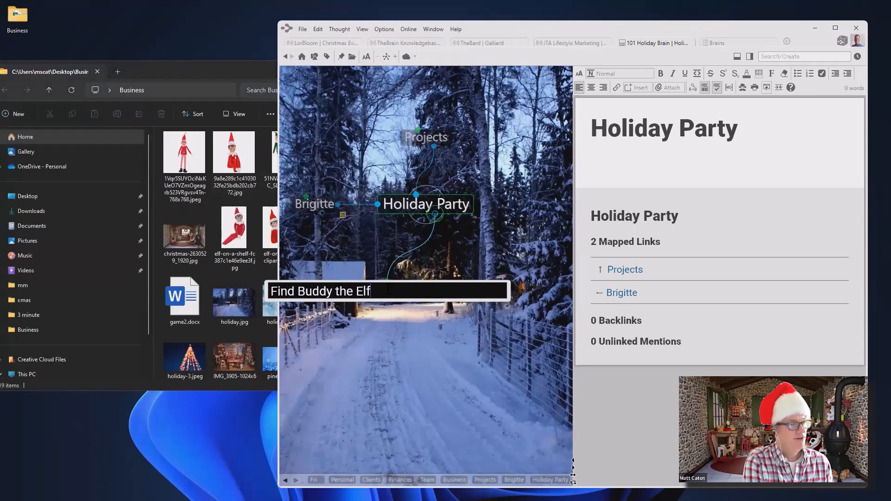
key(Return)
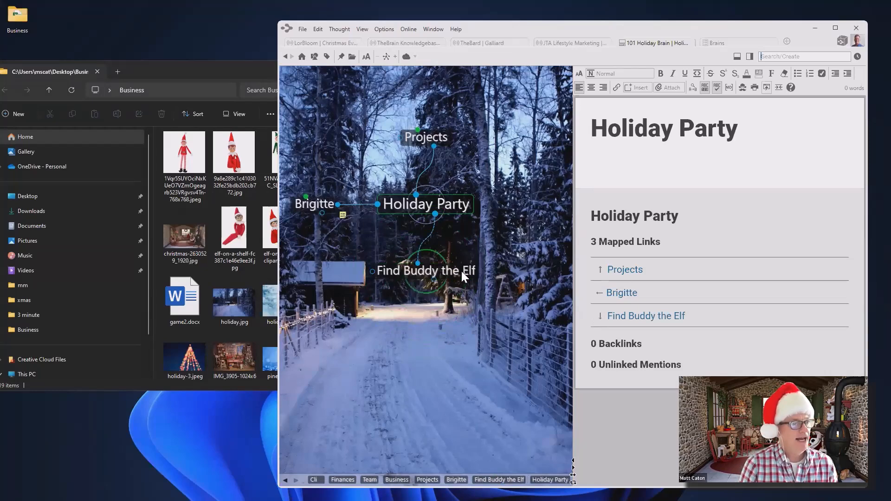
click(462, 271)
Give Find Buddy the Elf an 'Elf Images' child and the dragged-in IMG_3905-1024x683 picture
click(207, 68)
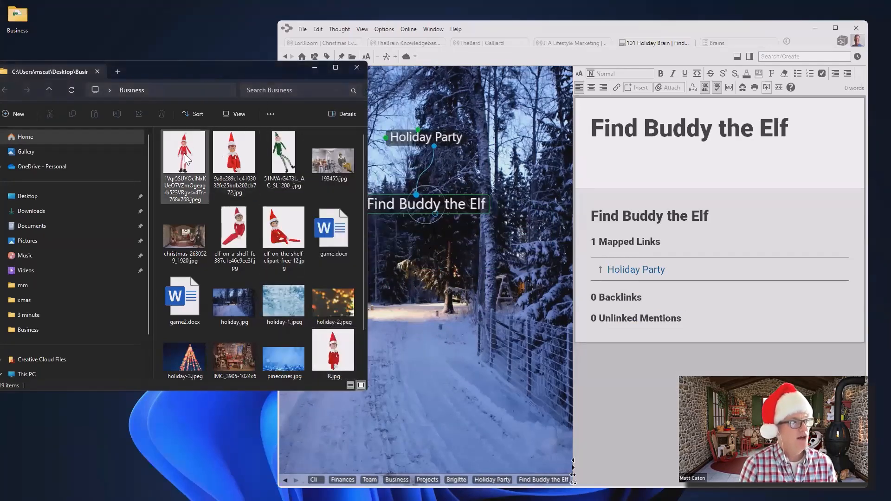
drag(436, 215, 469, 320)
text(E)
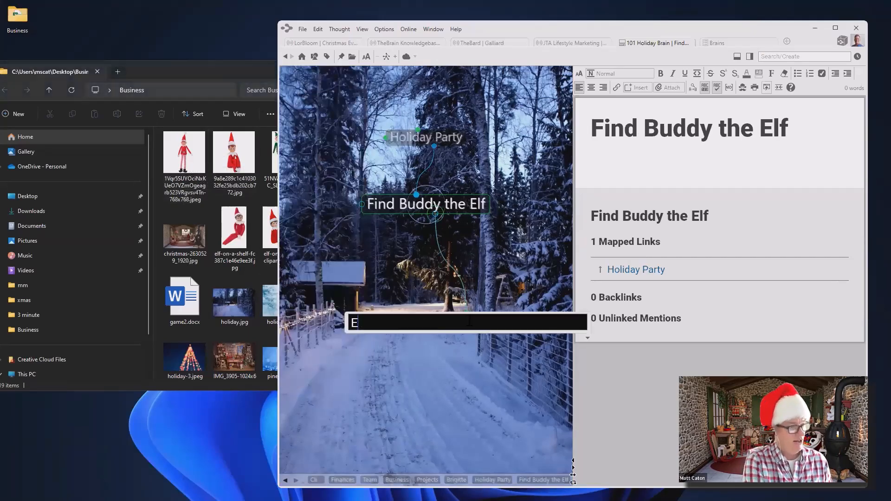
text(lf Images)
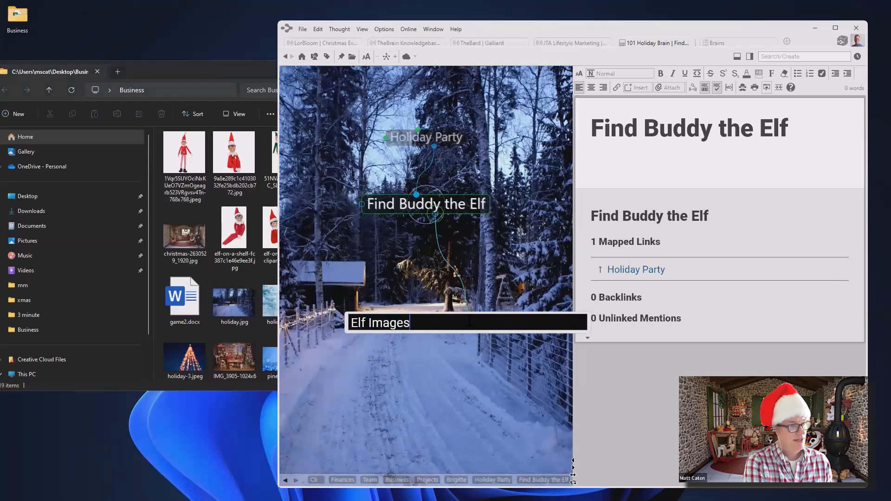
key(Return)
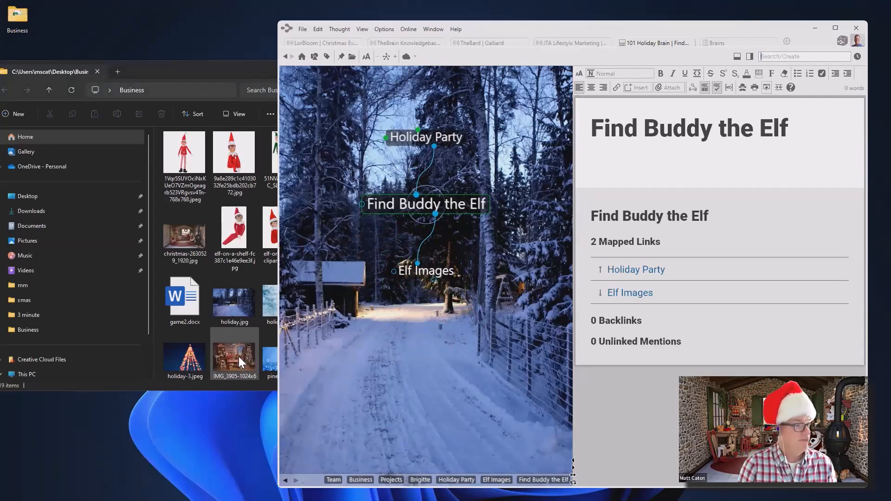
drag(239, 356, 456, 349)
drag(494, 328, 494, 327)
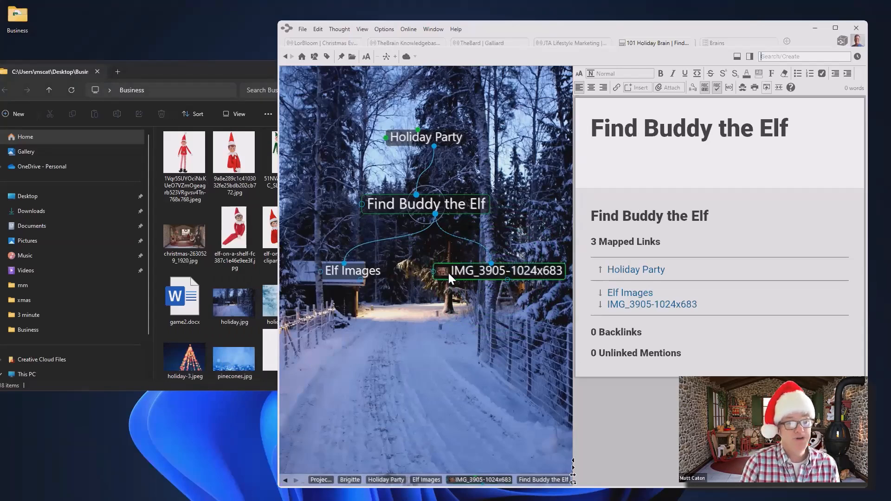
mouse_move(444, 272)
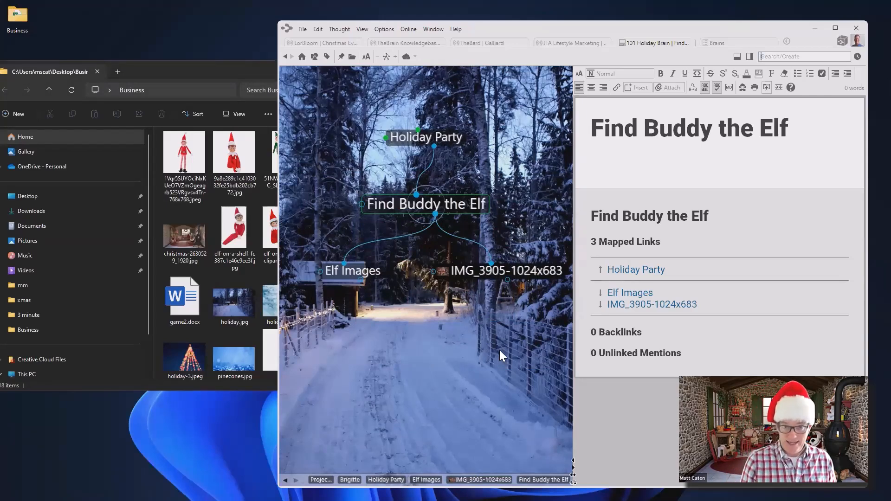
Keep 'Move dropped files' for file drag and drop in Preferences > Behavior, then close Preferences
click(383, 28)
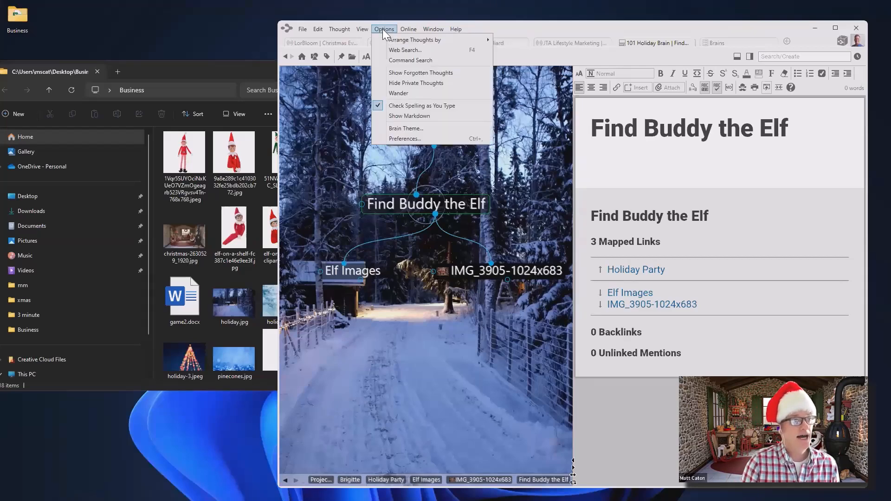
click(414, 138)
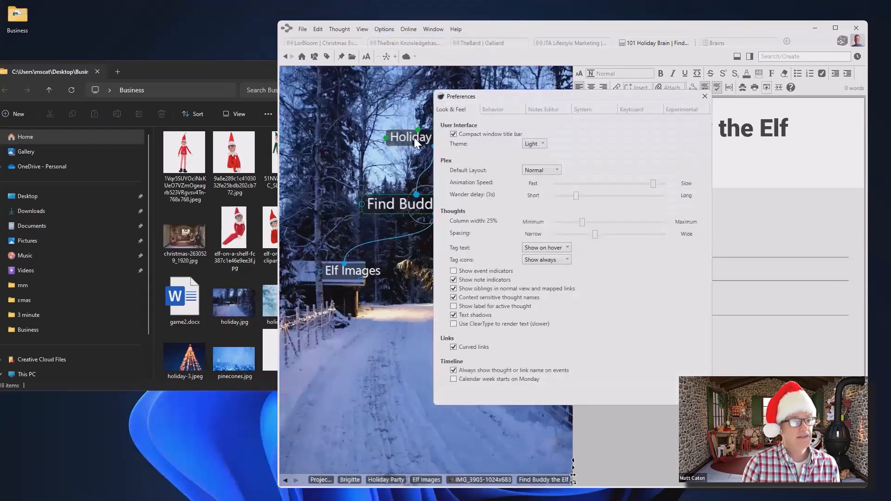
click(505, 109)
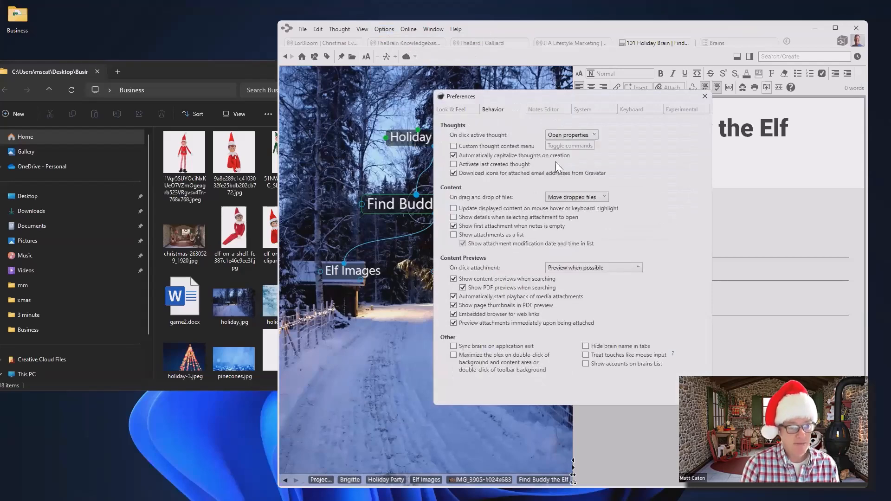
click(601, 196)
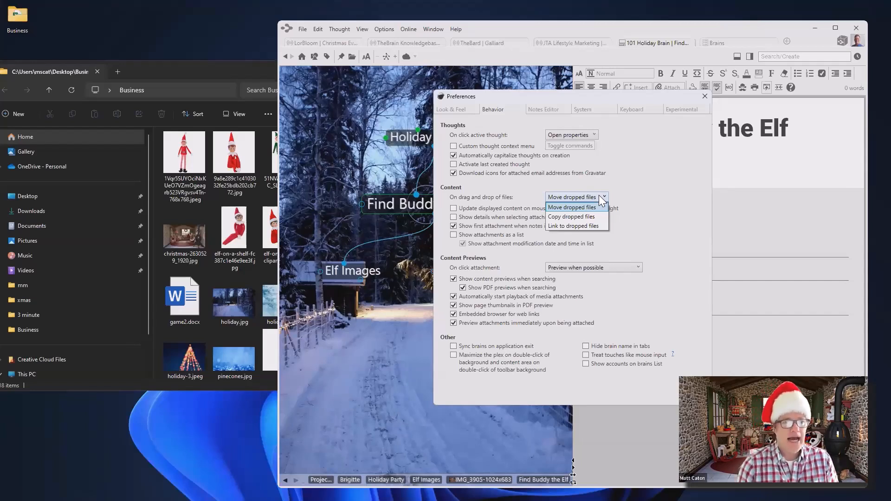
click(704, 97)
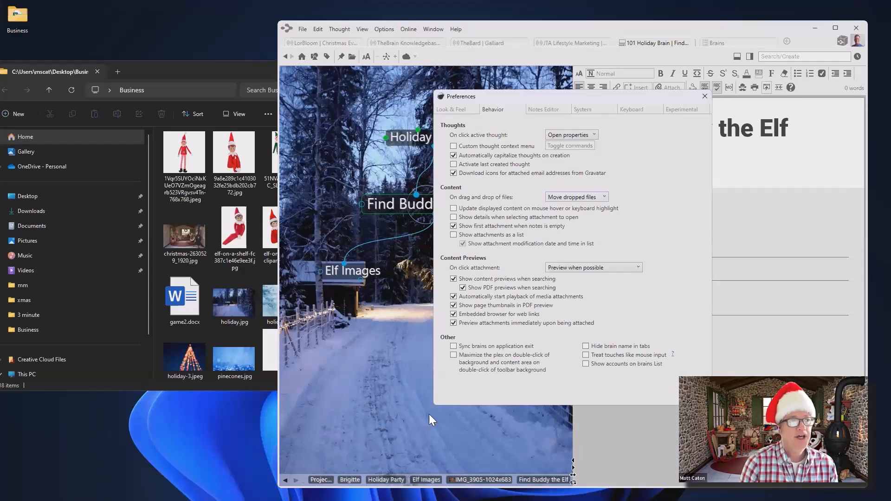
click(704, 96)
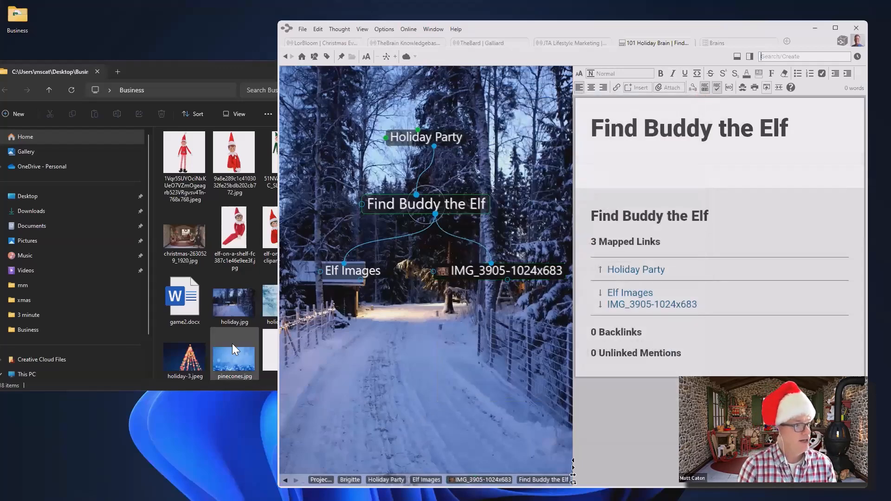
Add pinecones.jpg as a pinecones thought under Find Buddy the Elf, then make Elf Images active
click(234, 356)
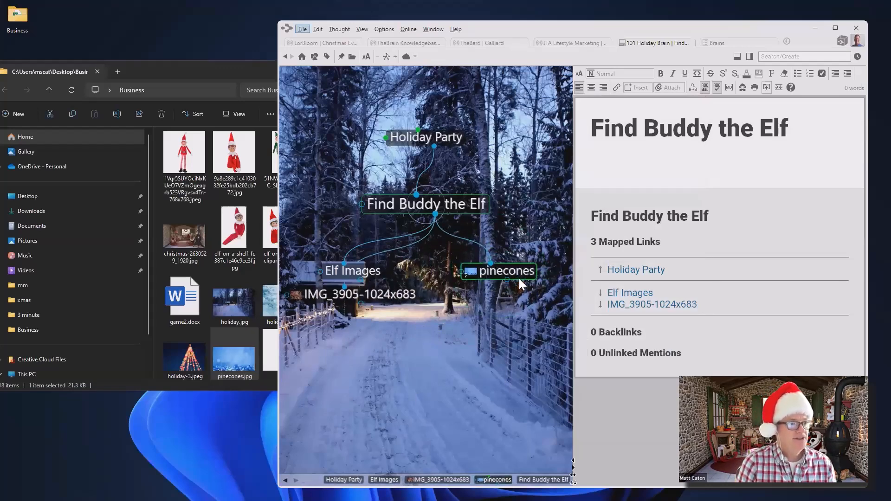
mouse_move(469, 272)
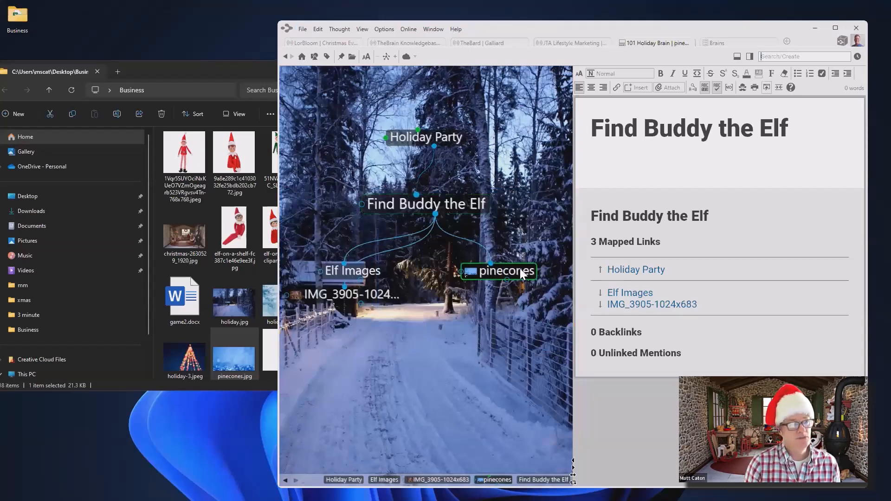
click(520, 268)
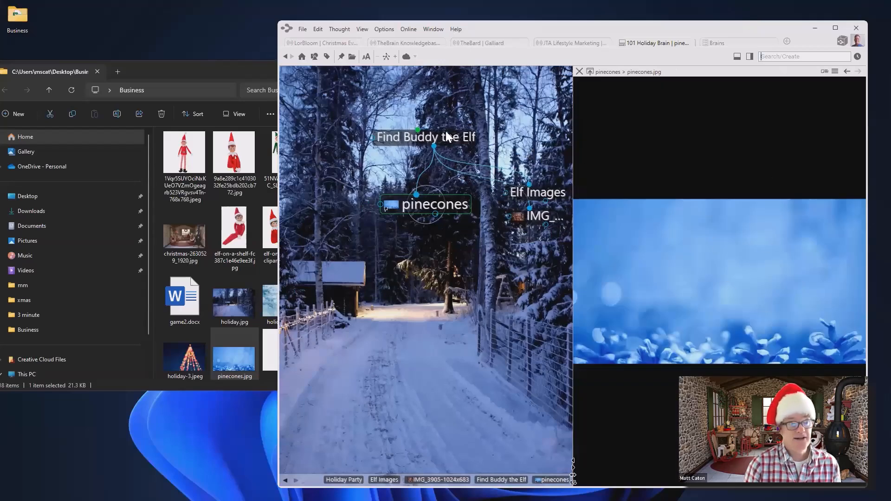
click(581, 72)
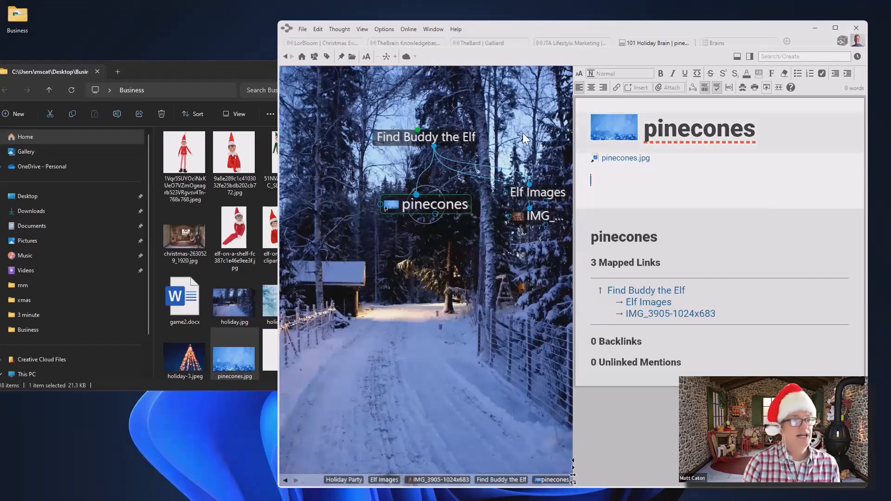
click(547, 195)
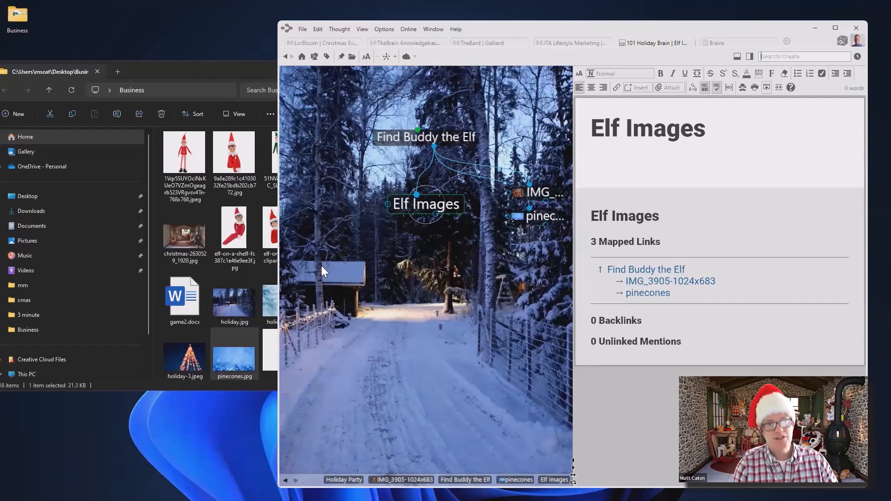
click(209, 72)
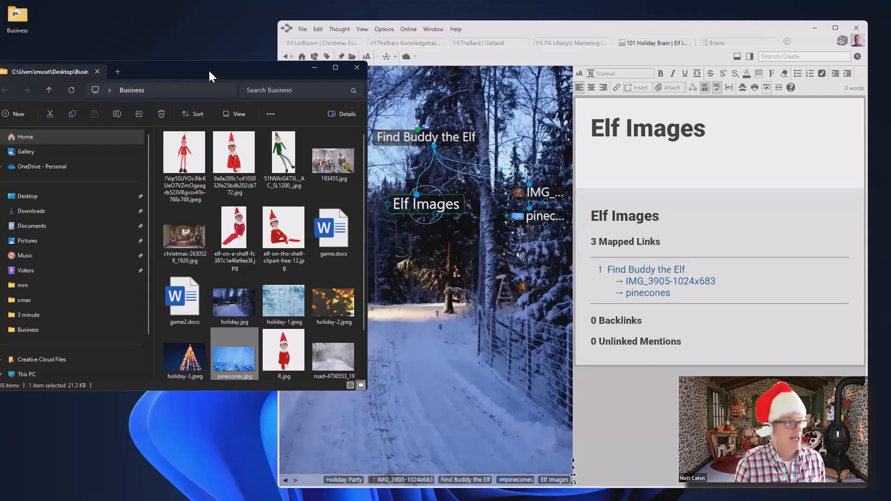
Select the six elf pictures in the Business folder and drop them onto the Elf Images thought
click(186, 160)
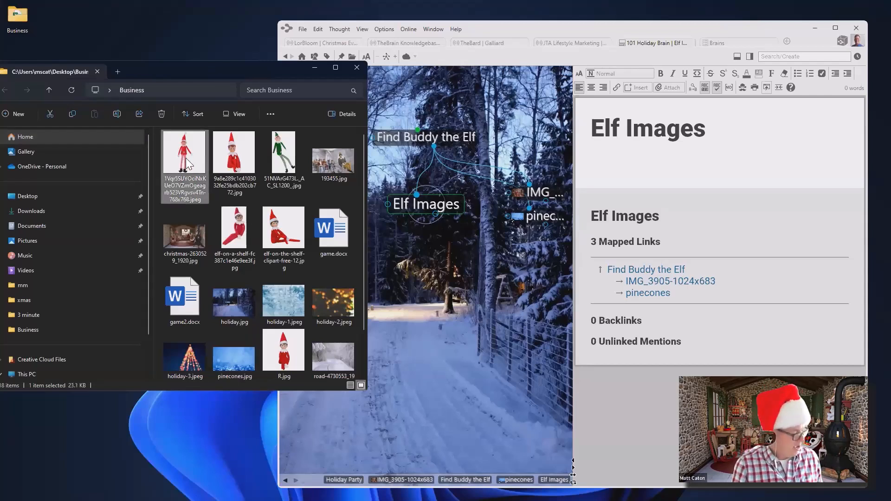
ctrl+click(240, 163)
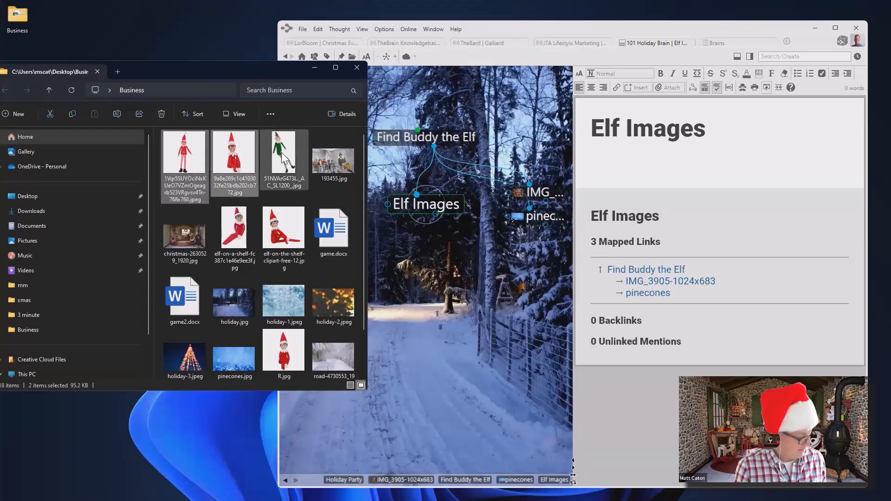
ctrl+click(284, 158)
ctrl+click(235, 229)
ctrl+click(279, 232)
ctrl+click(288, 360)
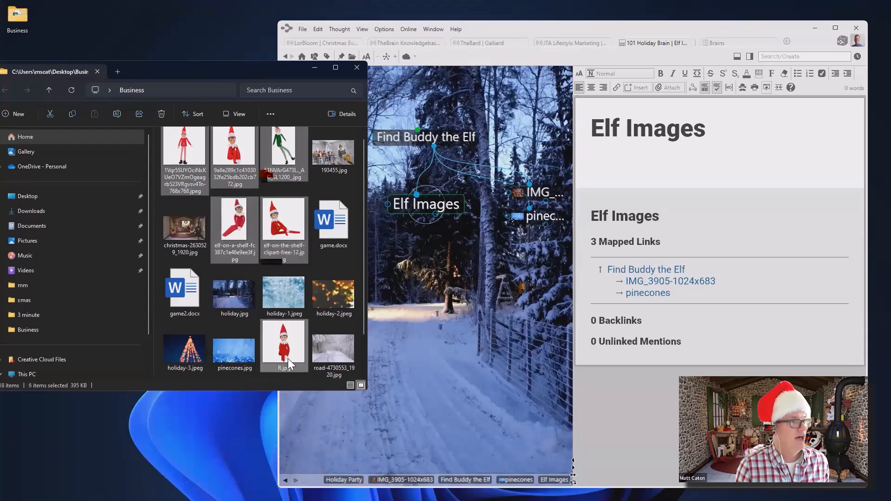
drag(284, 158, 471, 321)
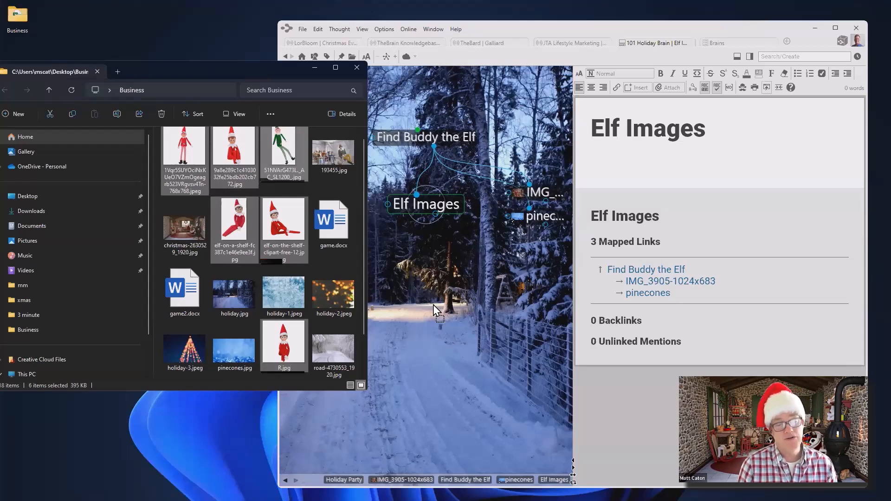
drag(436, 222, 438, 203)
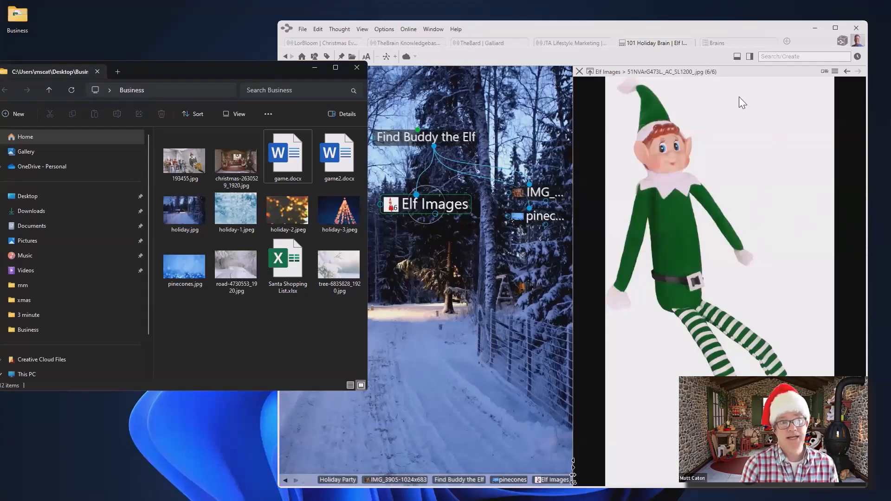
Browse back and forth through the six attached elf images in the viewer
click(848, 71)
click(848, 72)
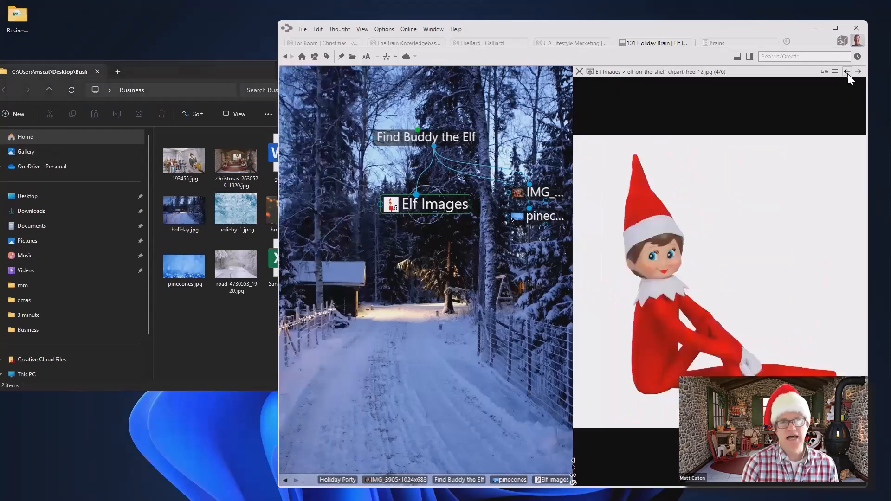
click(847, 72)
click(848, 72)
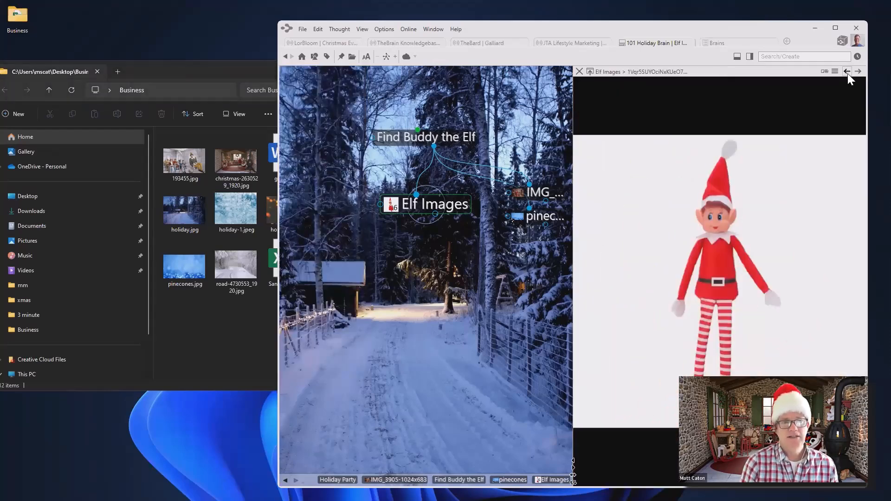
click(847, 71)
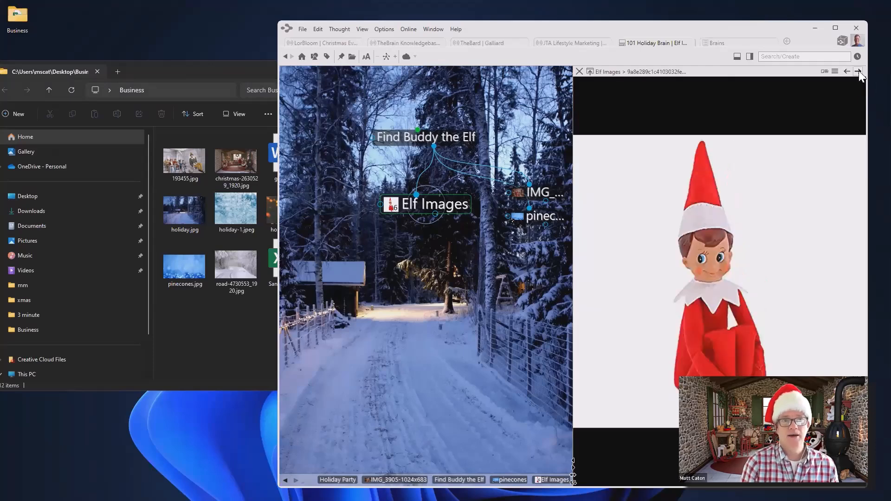
click(858, 71)
click(858, 71)
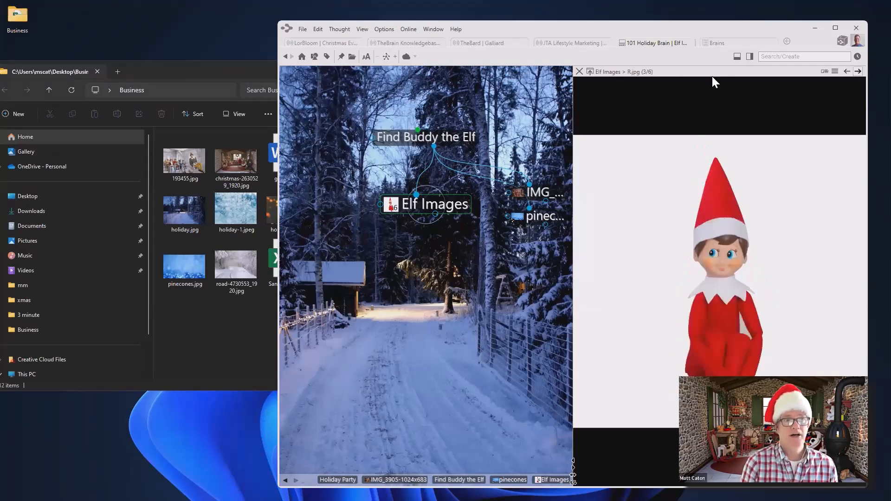
Close the image viewer and return to the Elf Images notes listing the six .jpg files
click(579, 72)
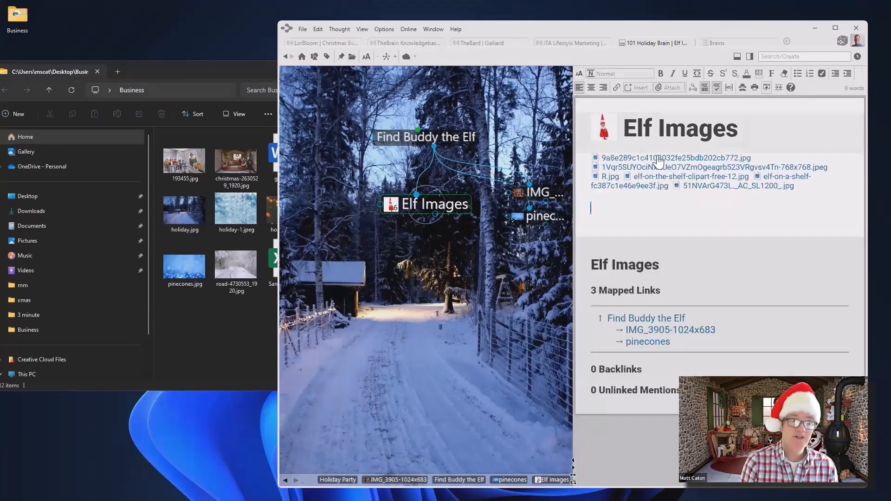
click(683, 199)
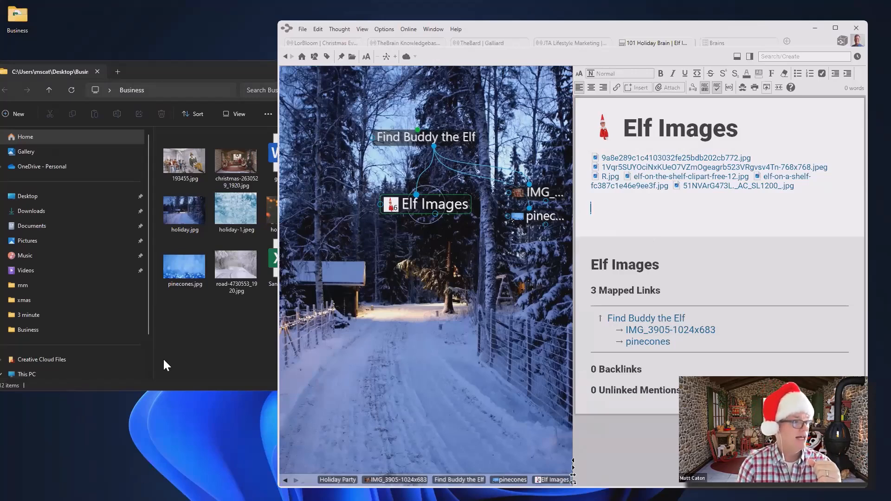
click(177, 347)
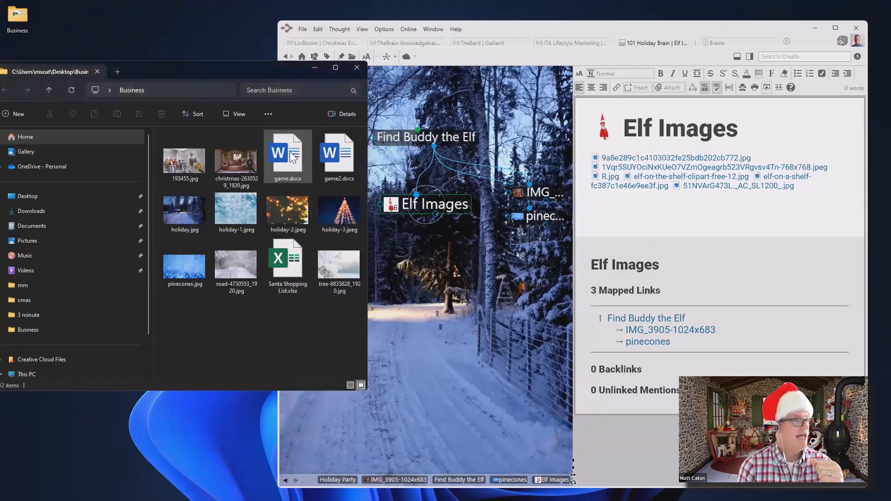
Add game2.docx and a 'Grand Prize Cert.' child under Elf Images, then activate Grand Prize Cert
click(332, 152)
drag(445, 284, 446, 283)
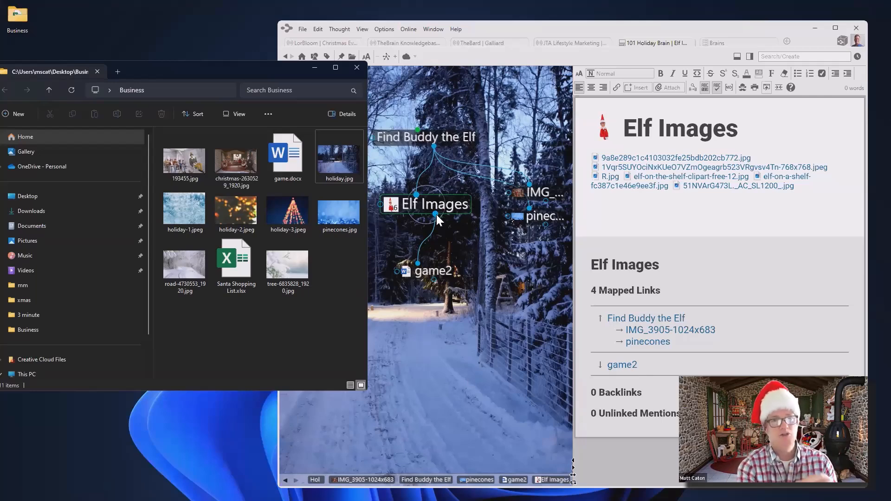
drag(436, 214, 509, 297)
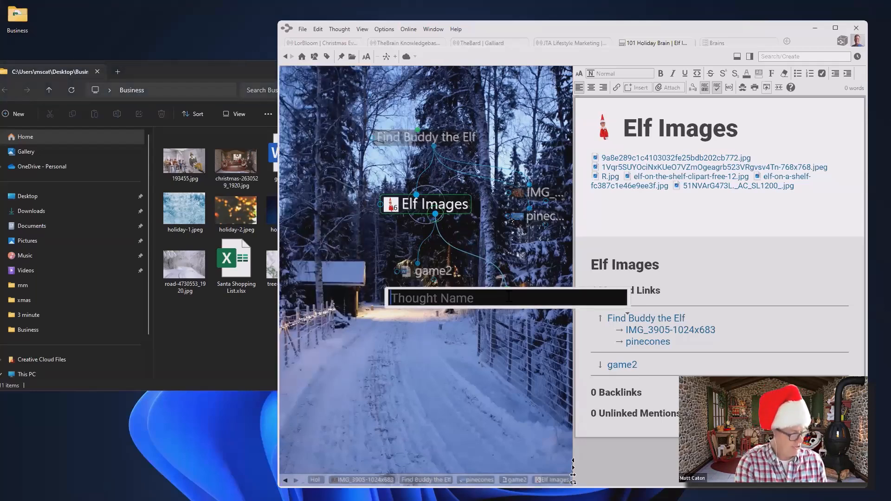
text(Grand)
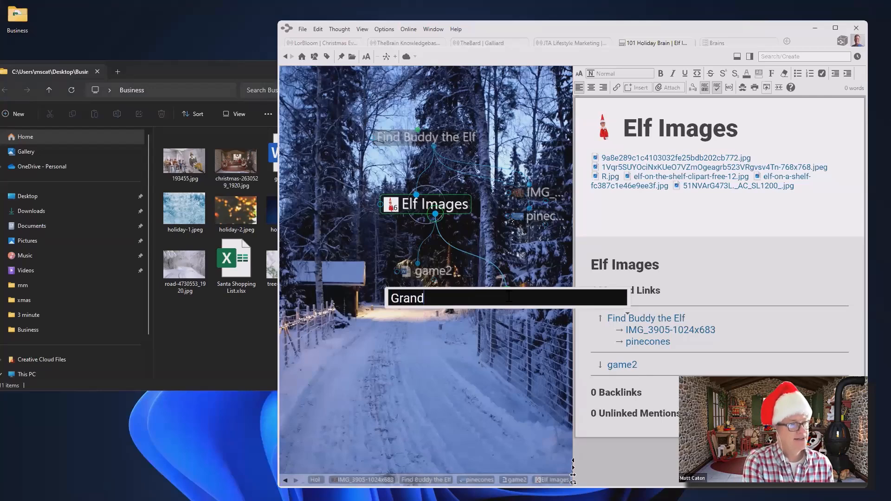
text( Prize)
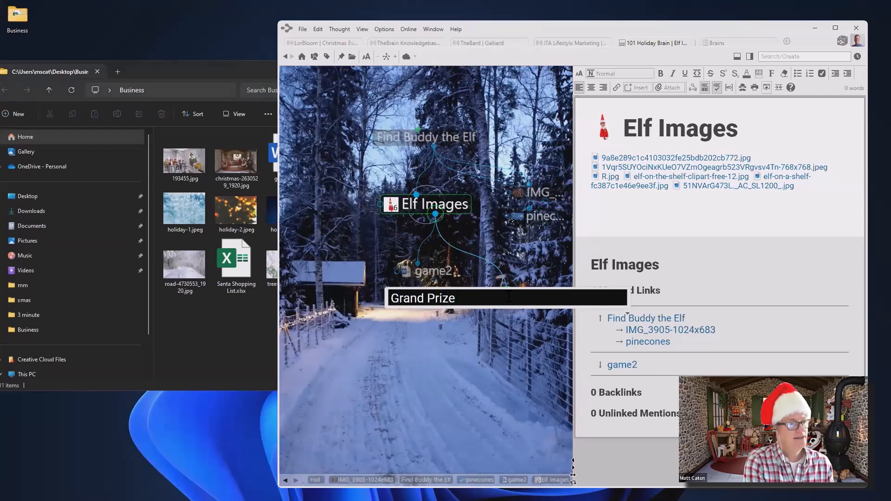
text( Cert.)
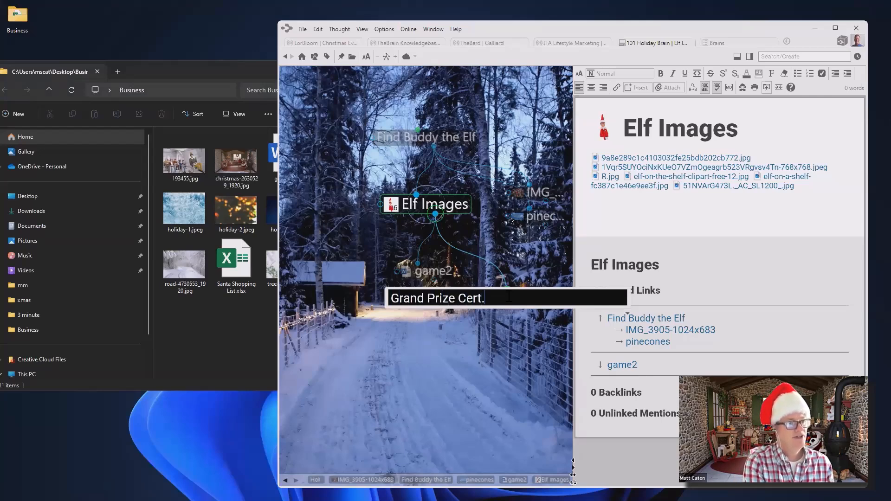
key(Return)
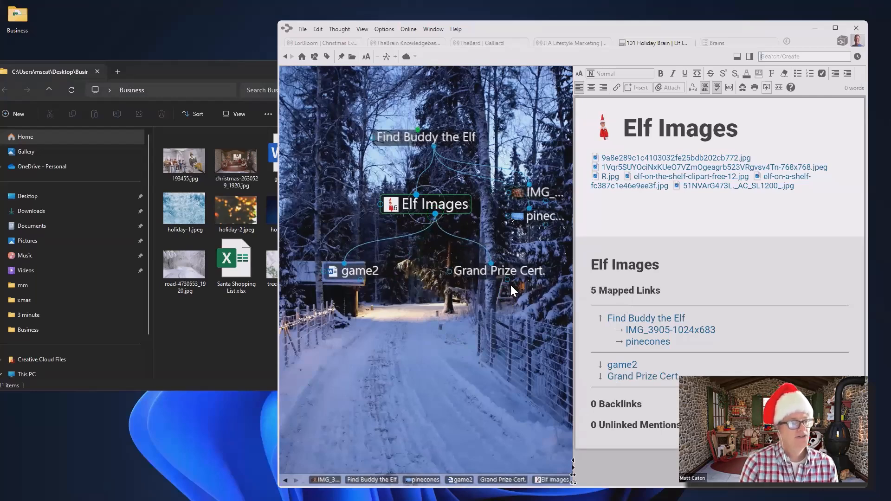
click(515, 272)
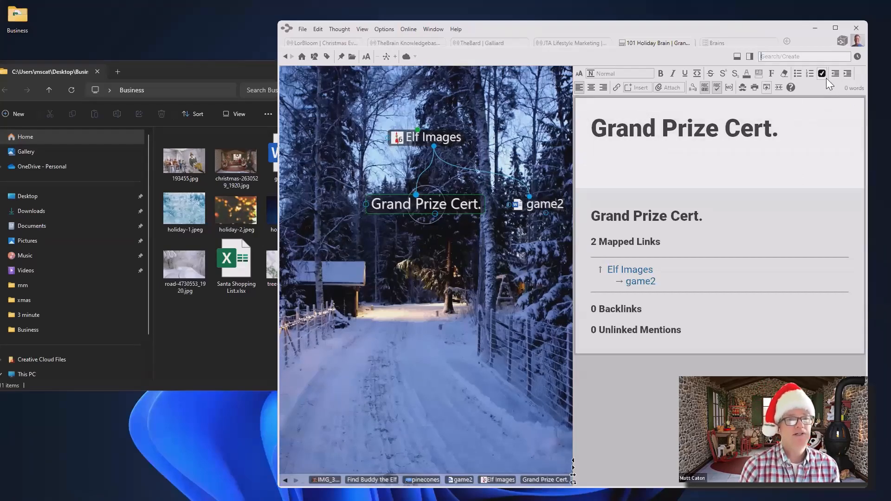
Open the Templates\User folder from the attachment options help, review its files, then close it
click(669, 88)
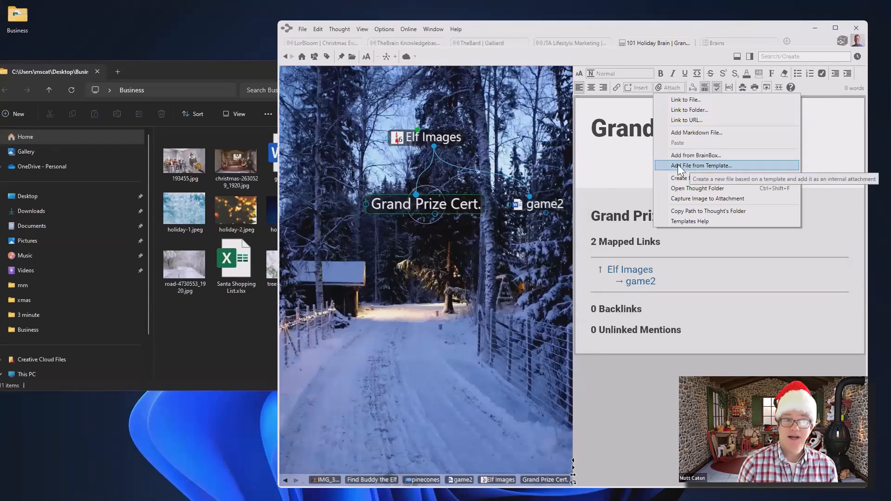
click(706, 223)
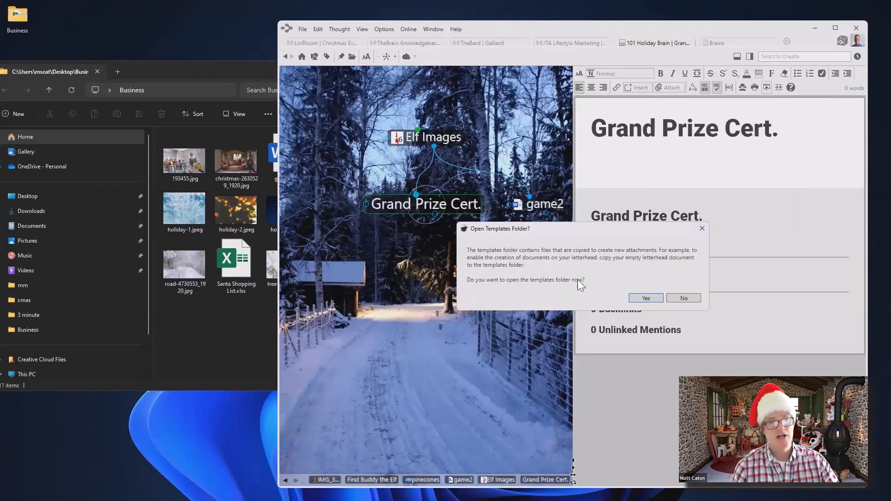
click(646, 298)
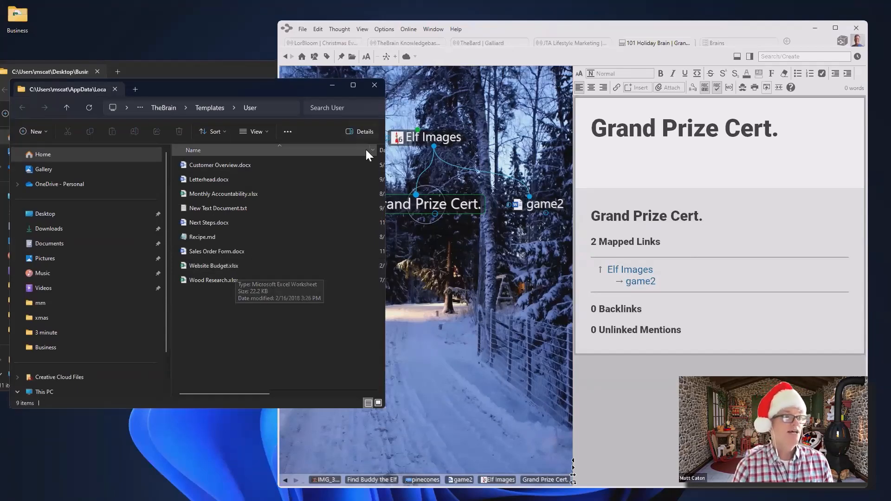
click(376, 86)
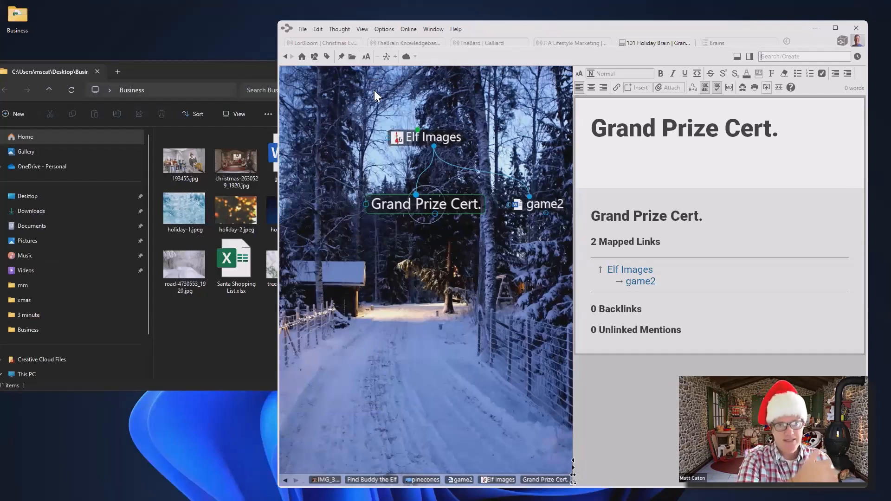
Attach a new Grand Prize Cert..docx, created from the Letterhead.docx template, to Grand Prize Cert
click(675, 87)
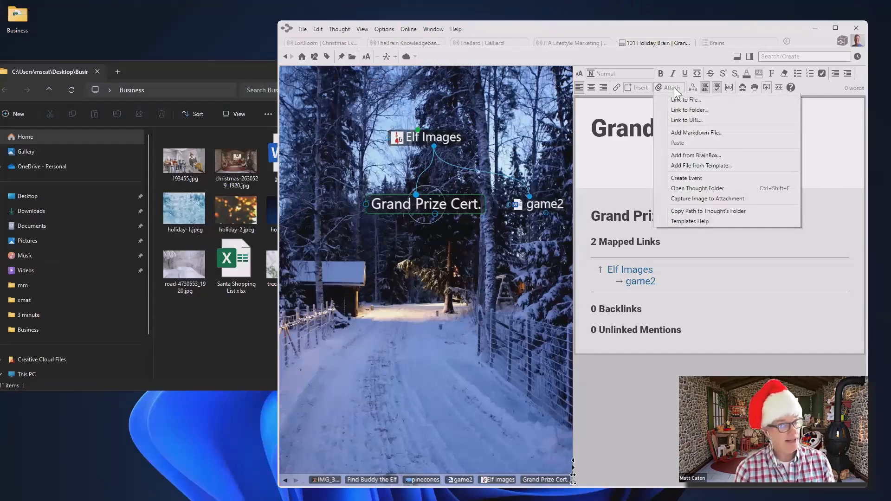
click(707, 165)
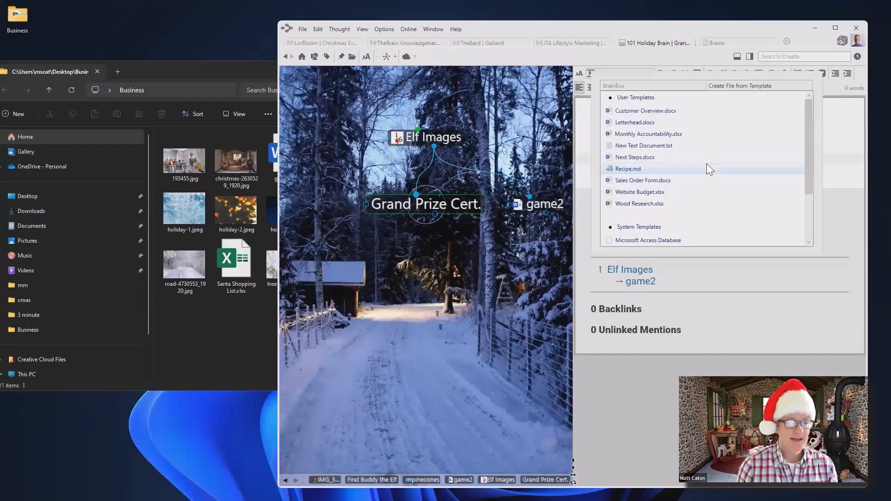
click(641, 121)
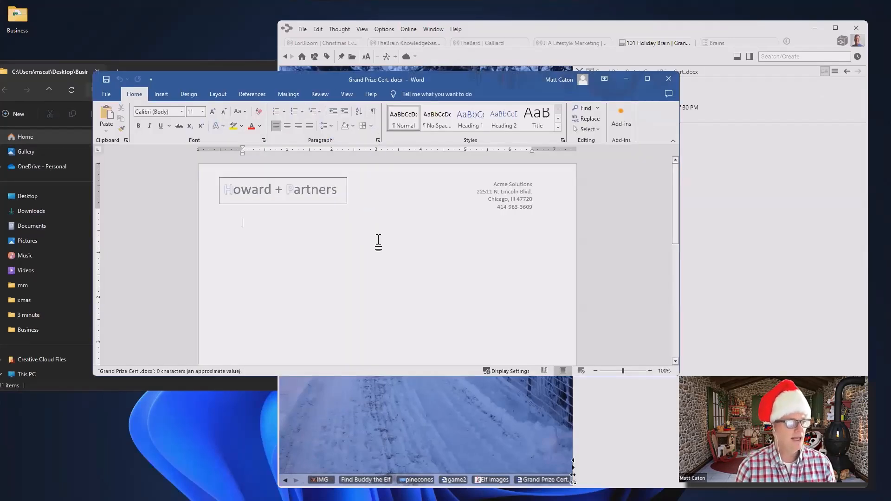
Type 'Here is the grand prize!!!' under the letterhead, save the certificate and close Word
text(Here)
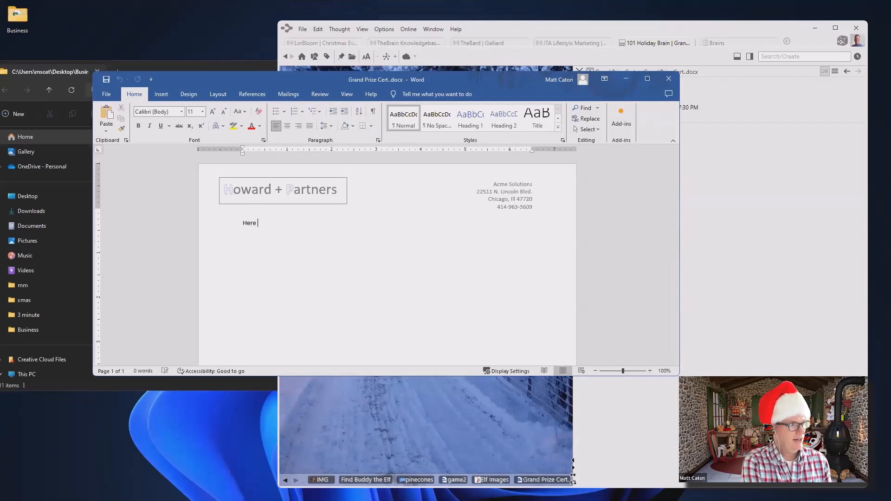
text( is the g)
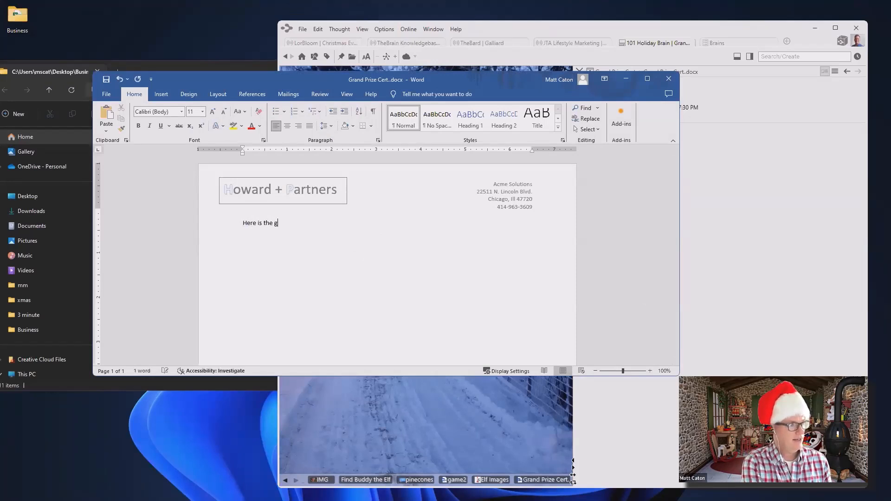
text(rand prize!!!)
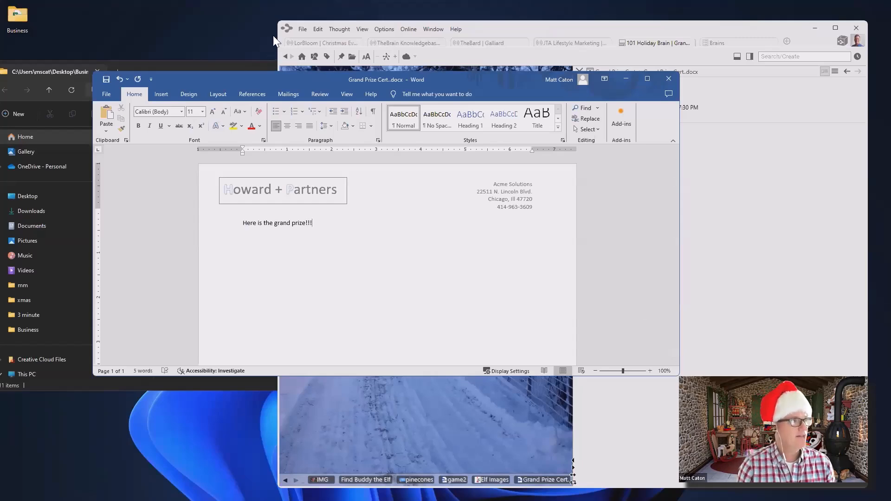
click(106, 78)
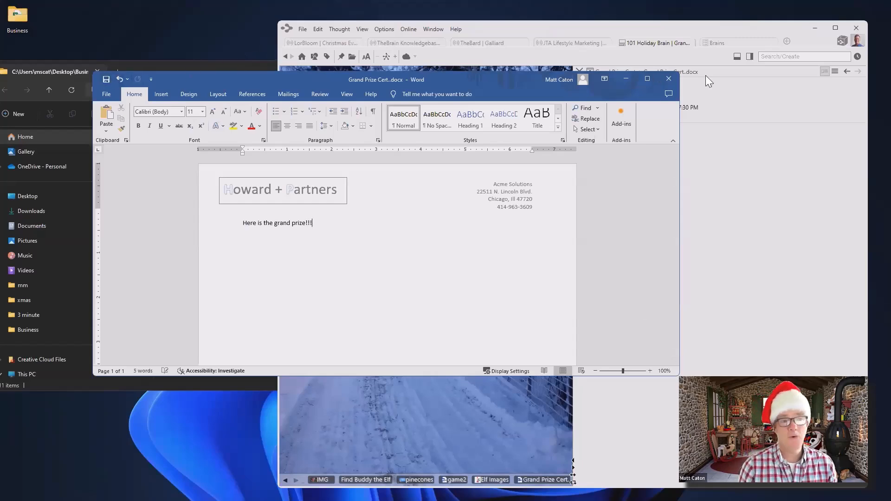
click(669, 79)
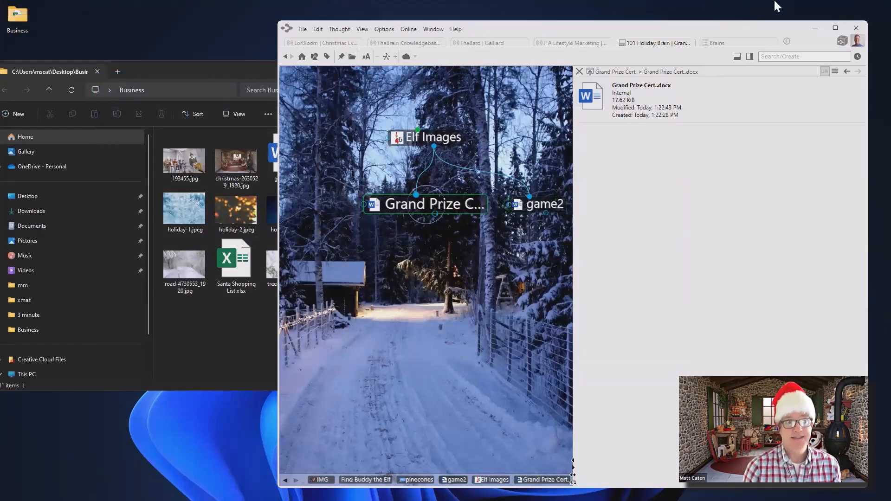
Close the attachment preview to return to the Grand Prize Cert. notes
click(577, 71)
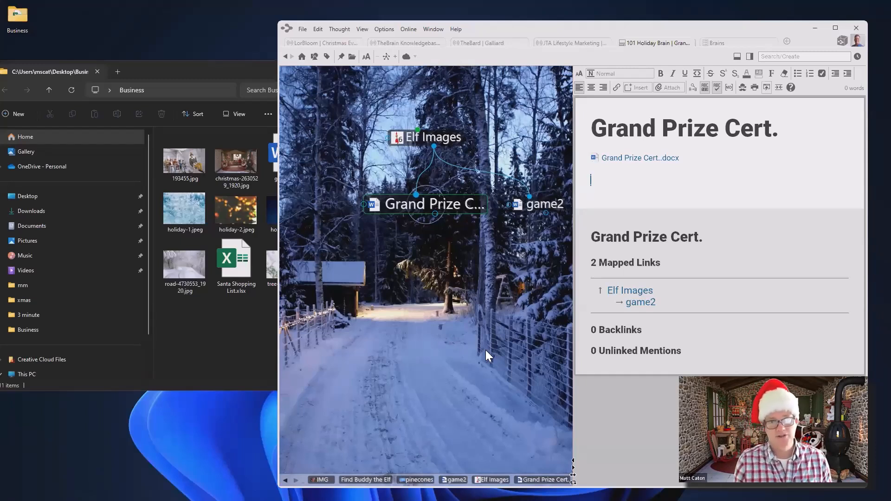
Add a Name Tags child thought under Find Buddy the Elf, focus it, and start cloud sync
click(453, 134)
click(422, 140)
drag(434, 213, 439, 340)
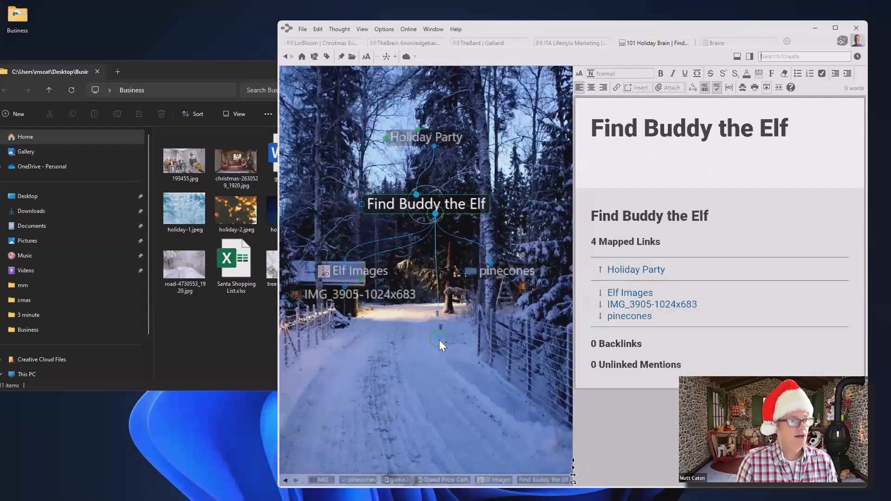
text(Nam)
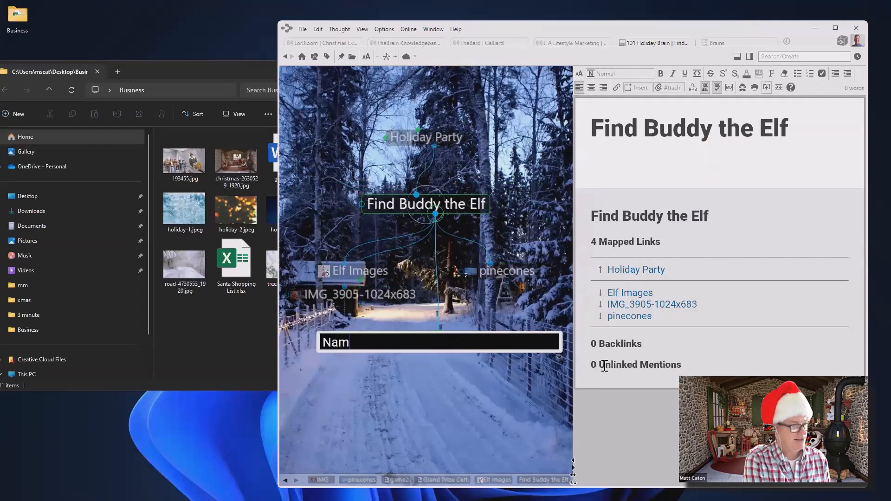
text(e Tags)
key(Return)
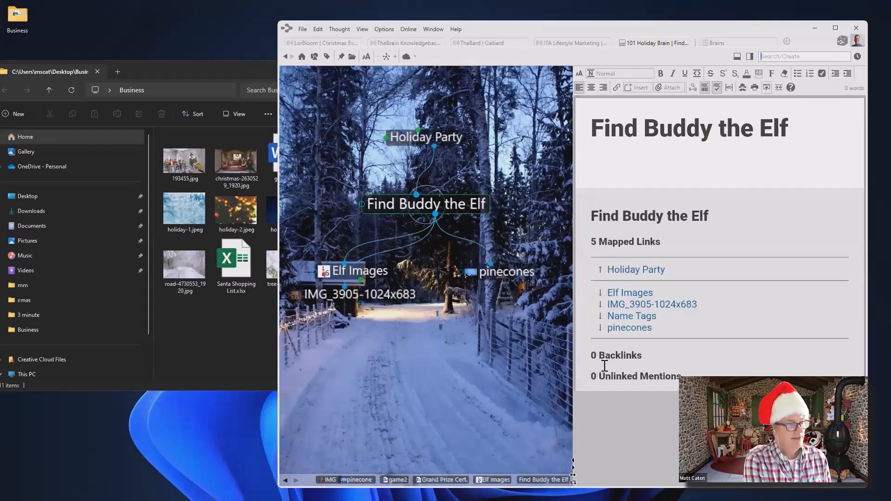
click(497, 272)
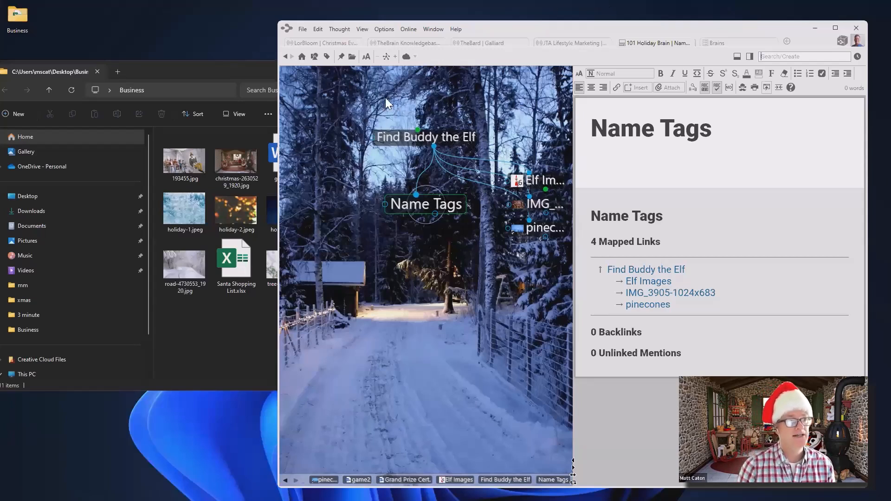
click(408, 57)
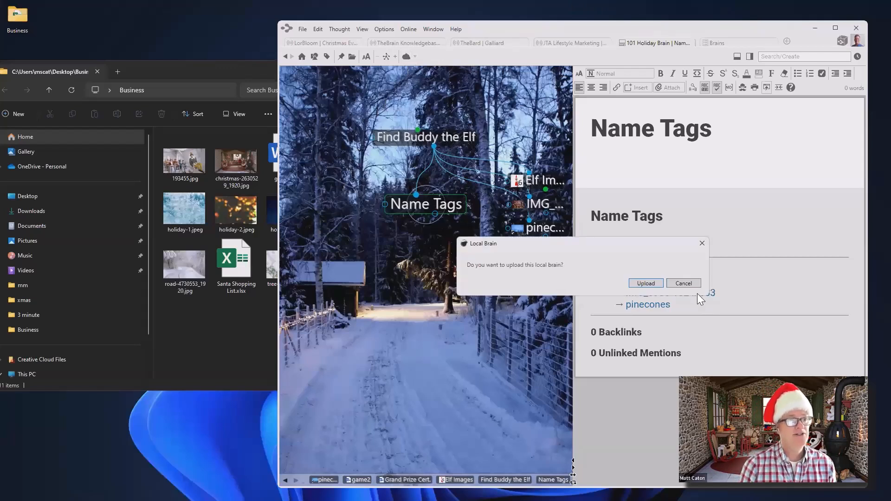
Confirm uploading the local 101 Holiday Brain to the cloud
click(646, 283)
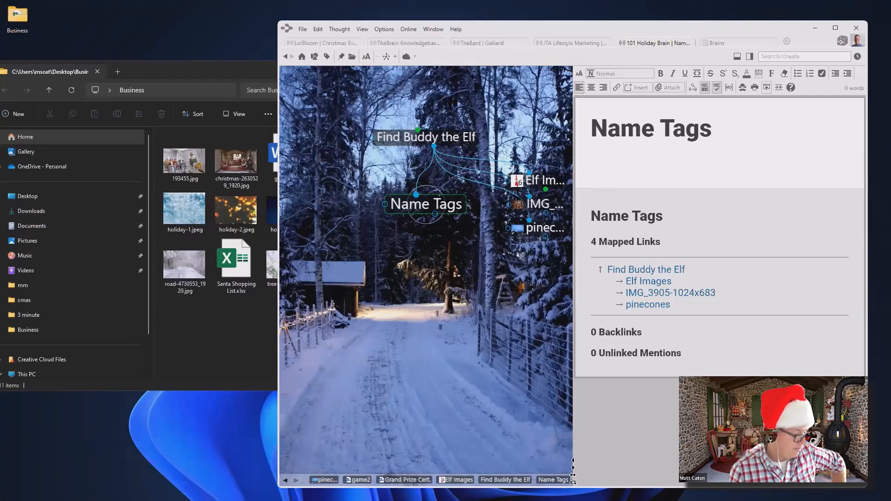
Log in to thebrain.com in Chrome using the saved account credentials
click(573, 500)
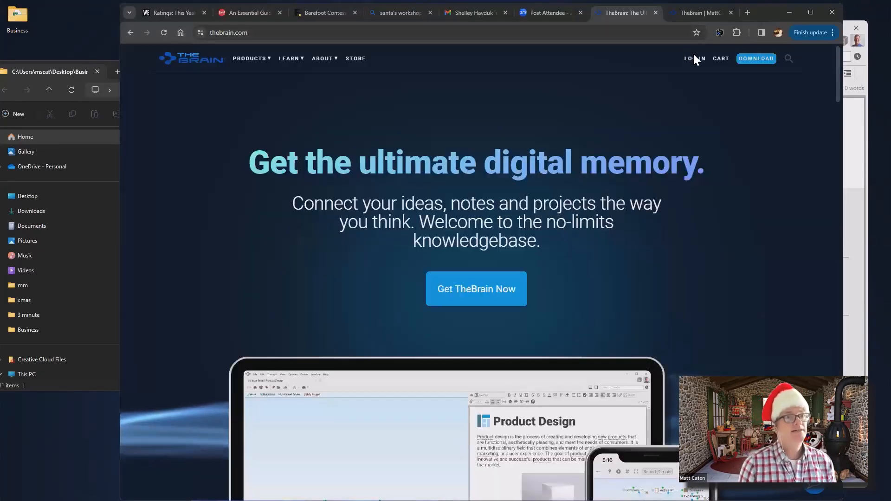
click(695, 59)
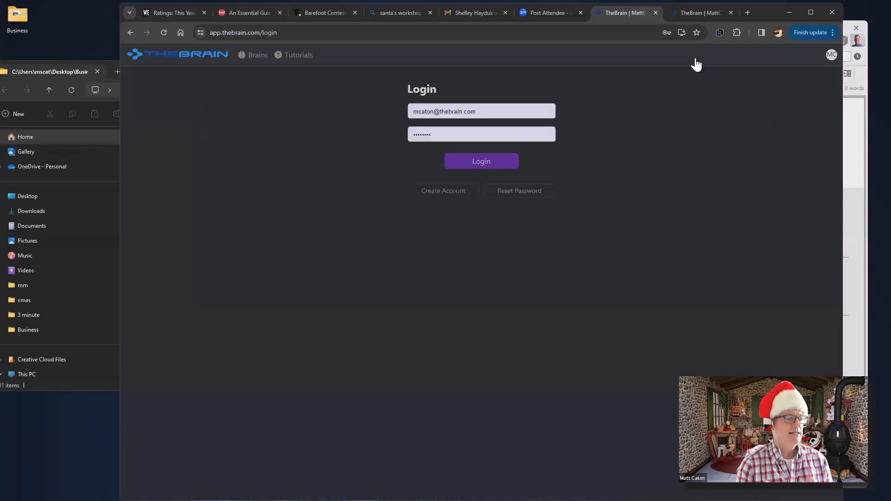
click(491, 163)
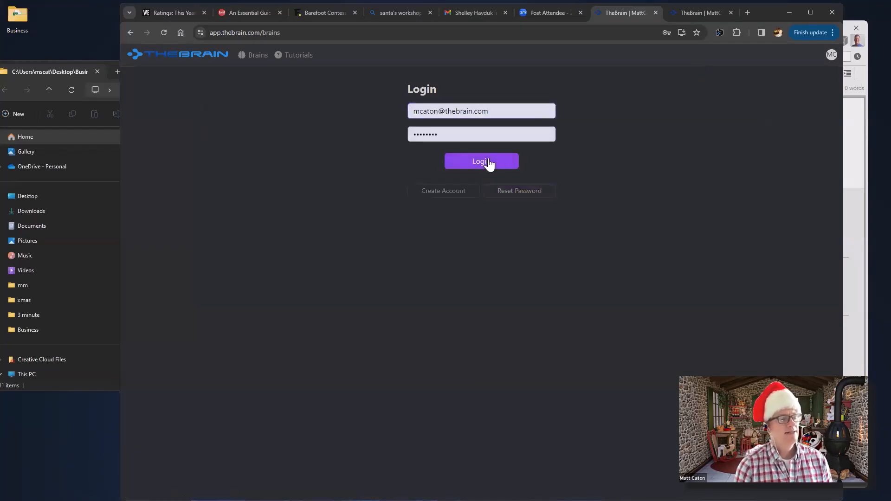
click(482, 167)
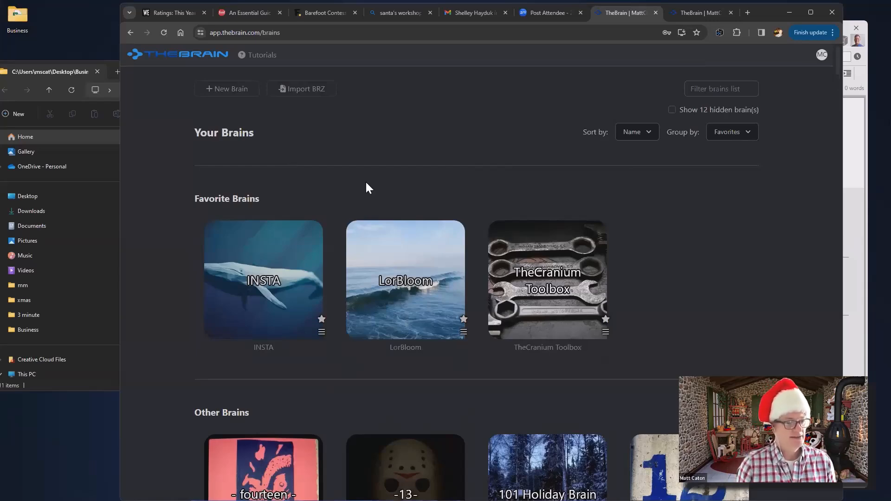
Open the 101 Holiday Brain card under Other Brains
scroll(366, 180, down, 4)
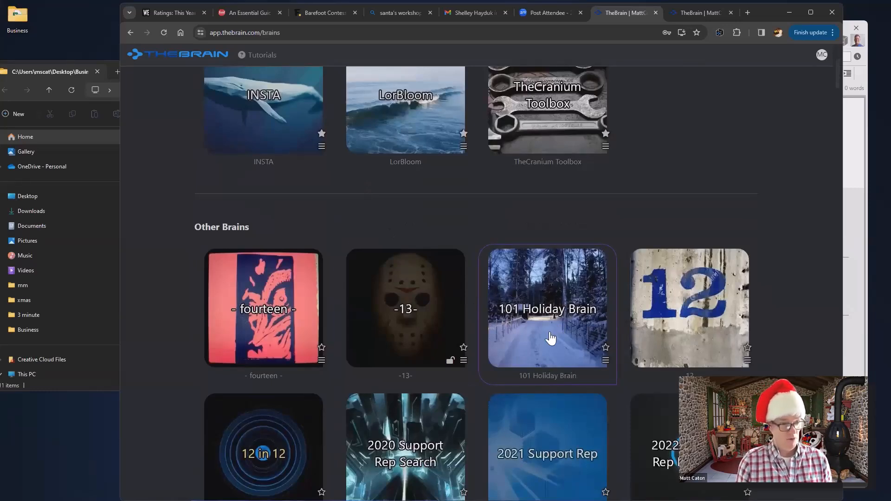
click(551, 338)
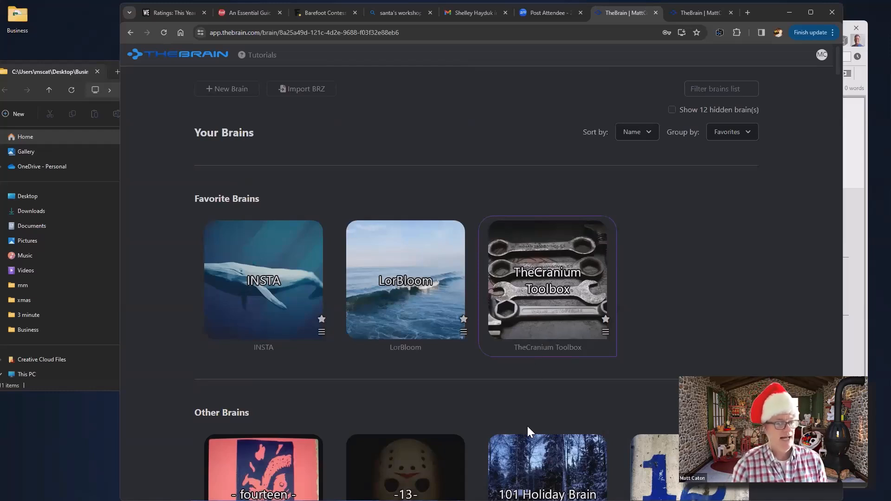
click(541, 481)
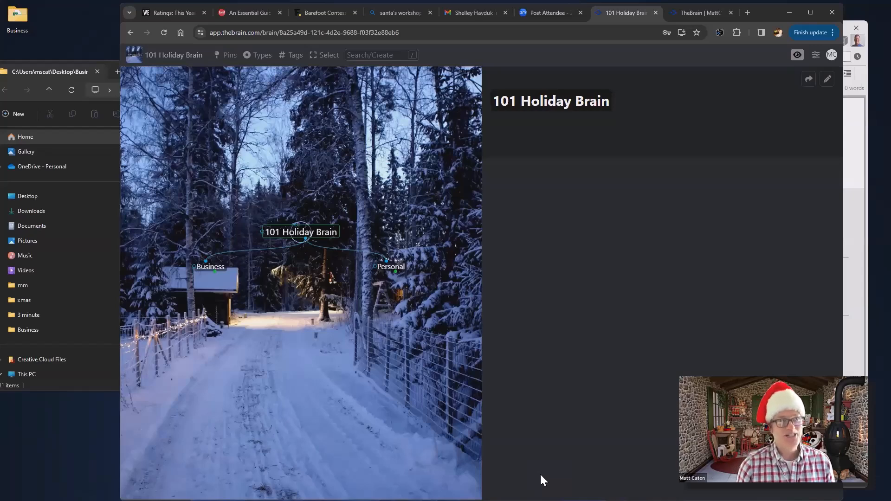
Navigate from Personal to Friends and open a friend's thought
click(399, 272)
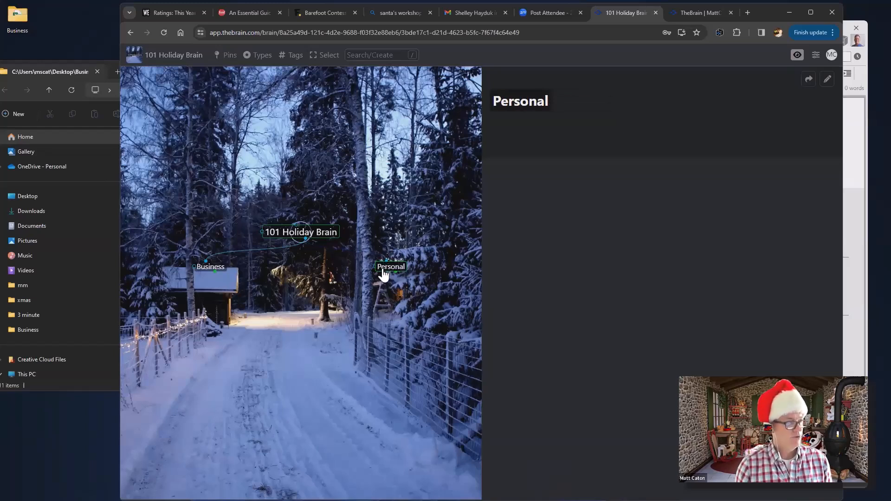
click(384, 273)
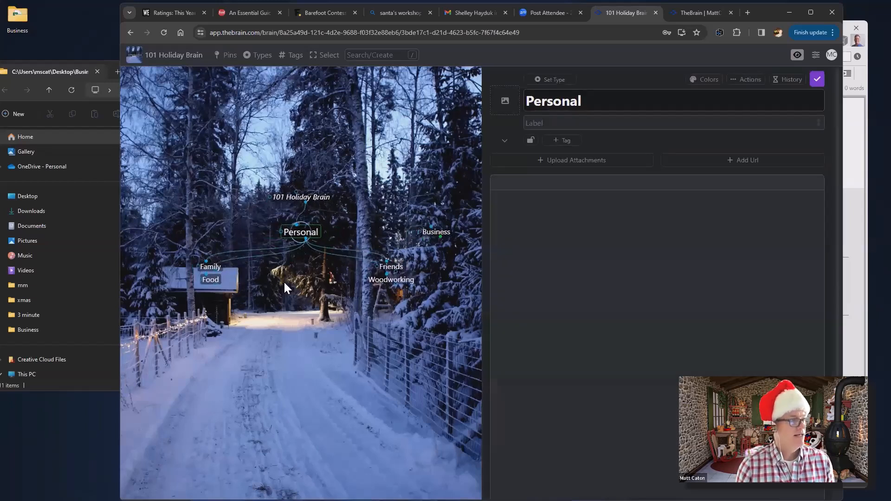
click(397, 273)
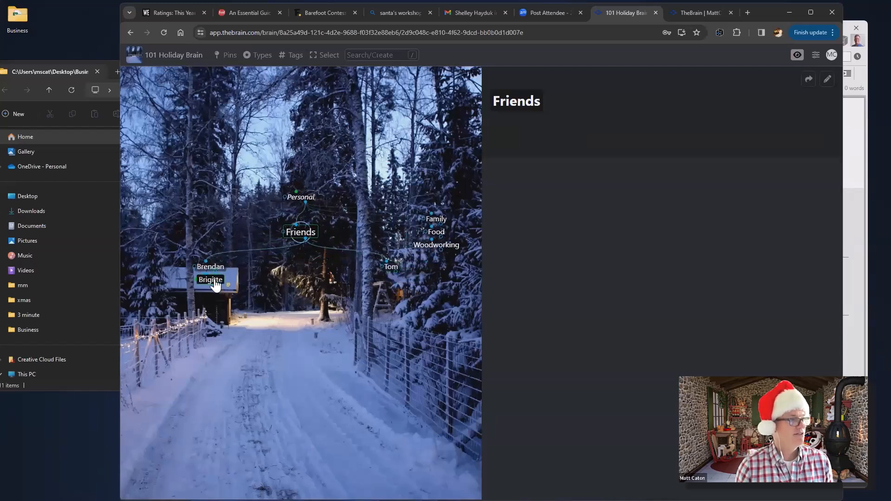
click(215, 279)
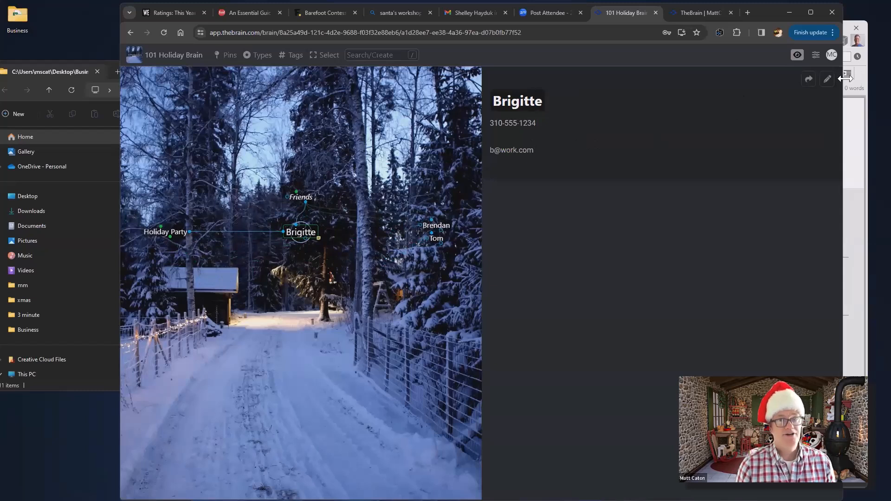
Enter and leave edit mode on the friend's note unchanged, then go to Holiday Party
click(827, 80)
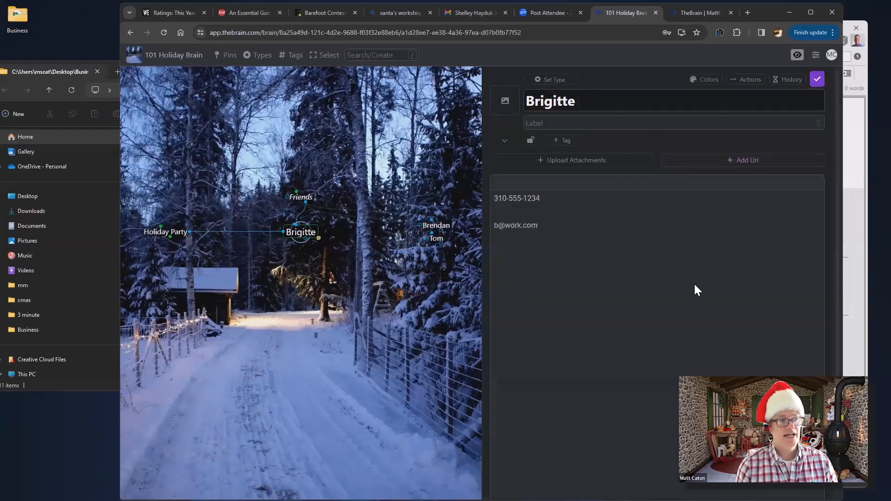
click(405, 308)
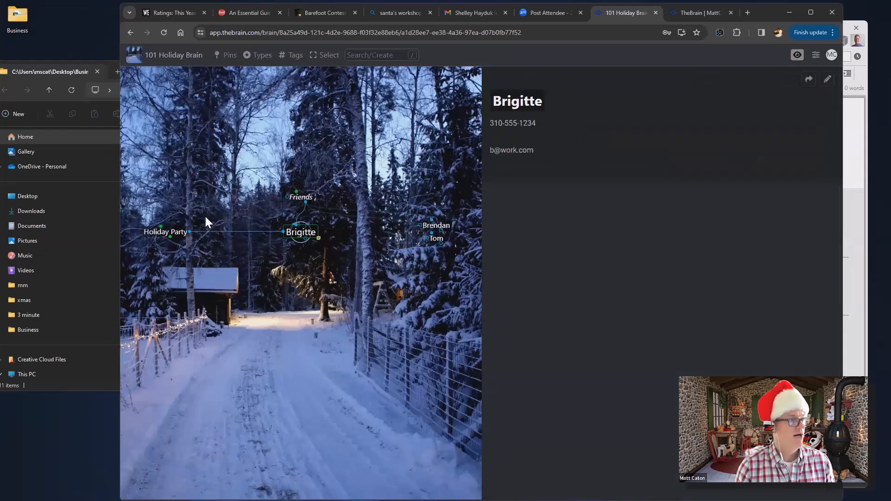
click(169, 233)
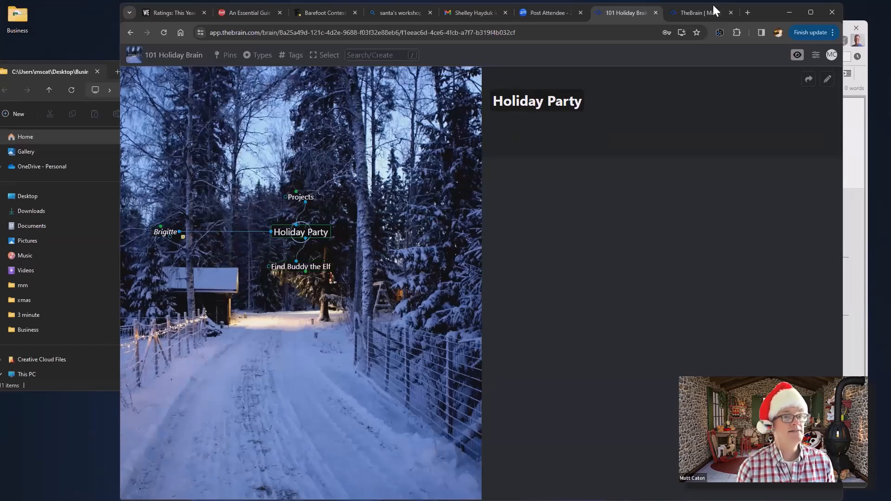
Make Find Buddy the Elf active in the desktop app, then open it in the web app
drag(765, 7, 633, 10)
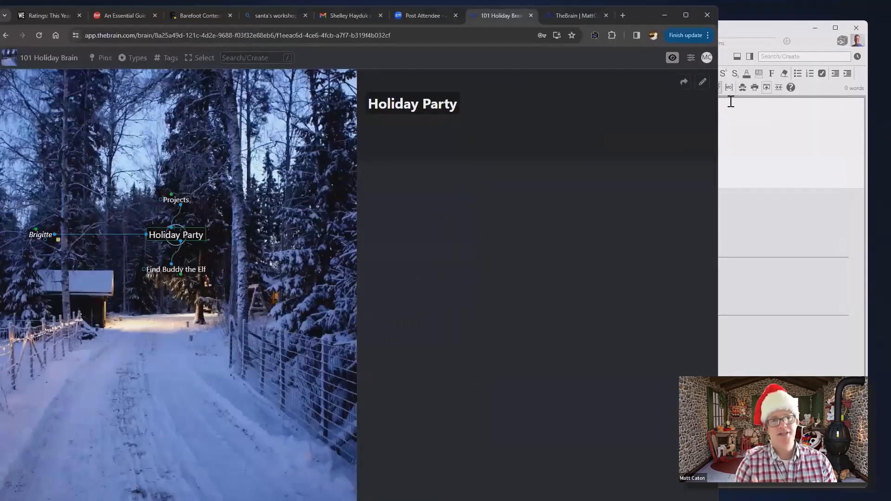
click(806, 143)
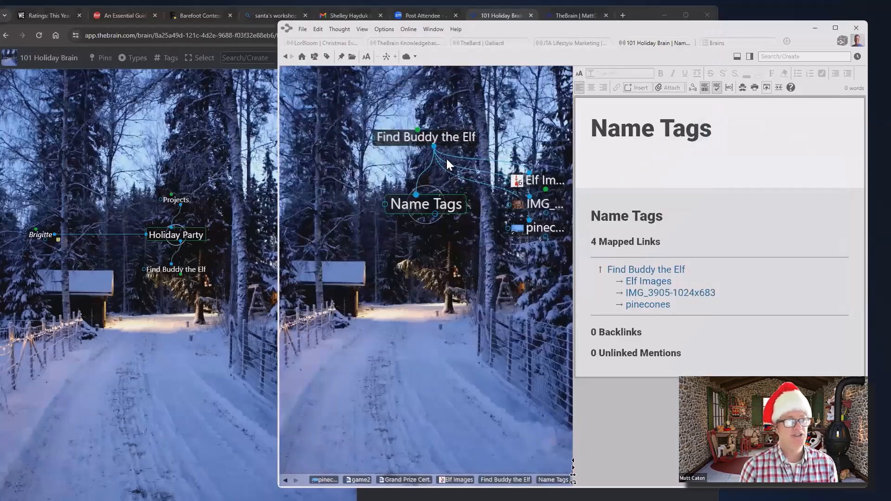
click(440, 141)
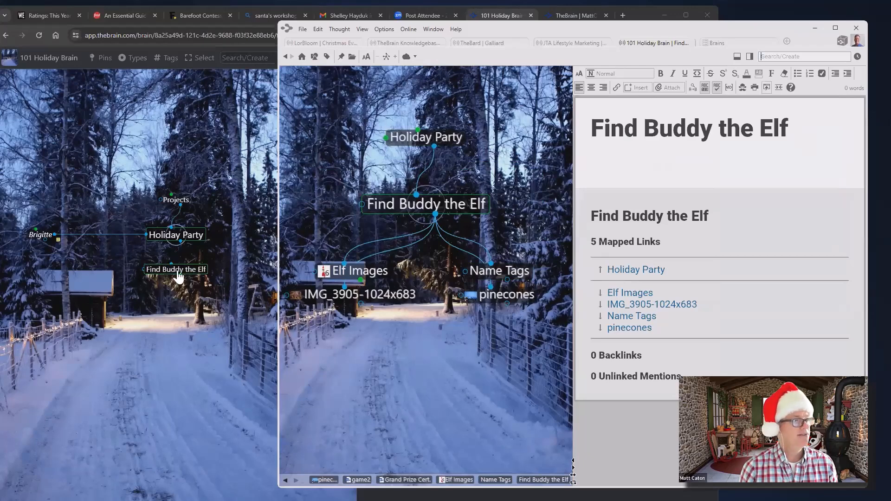
click(230, 255)
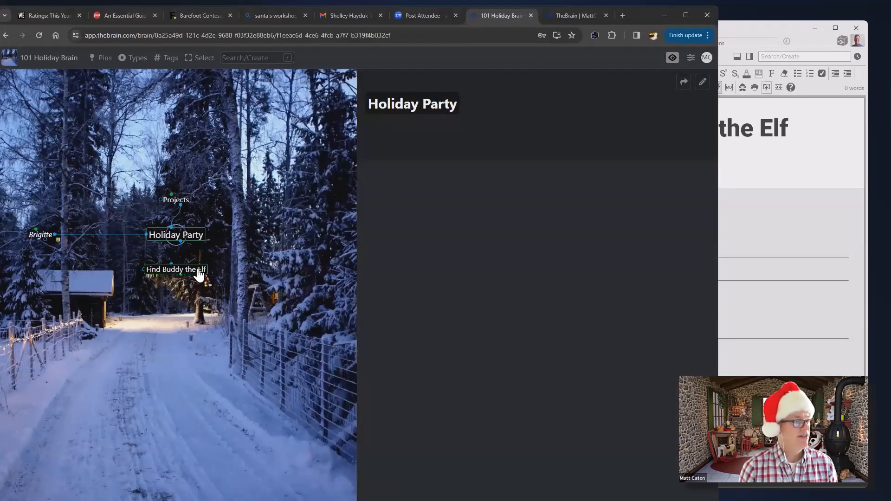
click(199, 272)
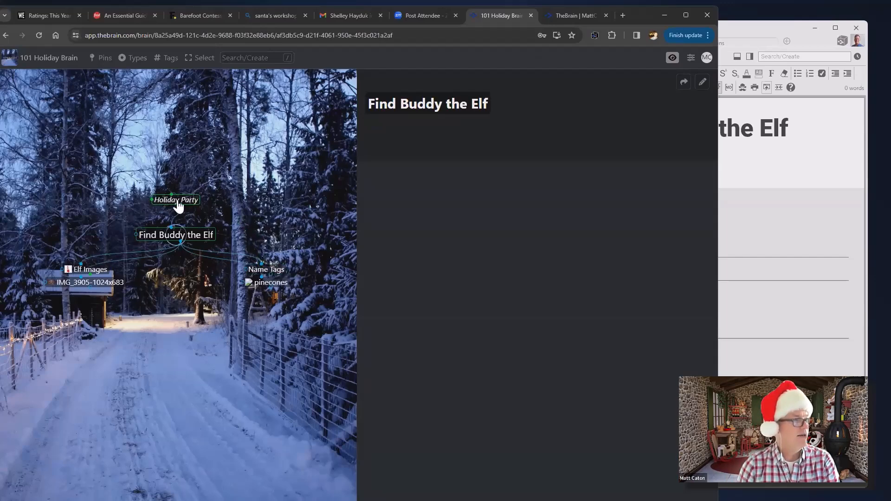
Dismiss the canvas menu and link properties, then make Name Tags the active thought
right_click(208, 250)
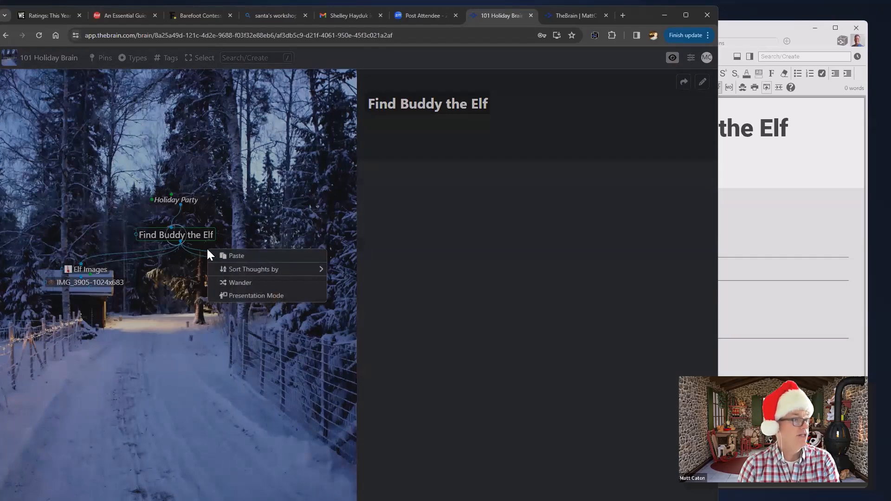
click(203, 251)
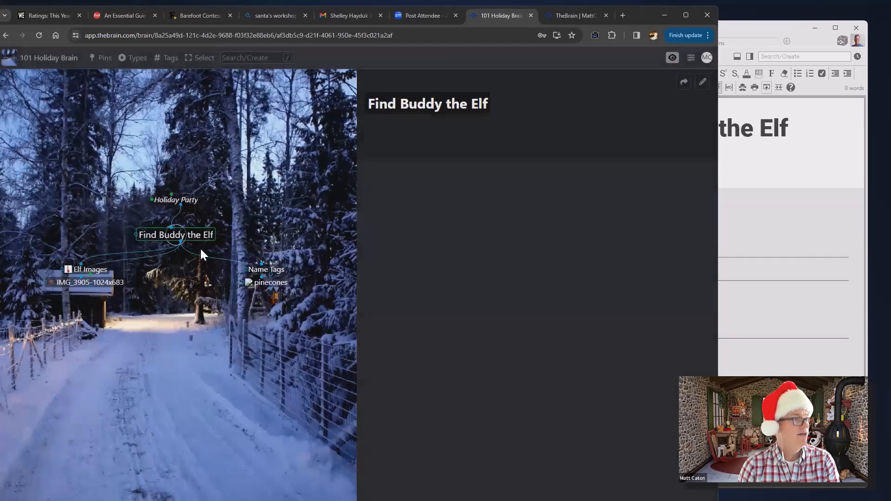
click(200, 251)
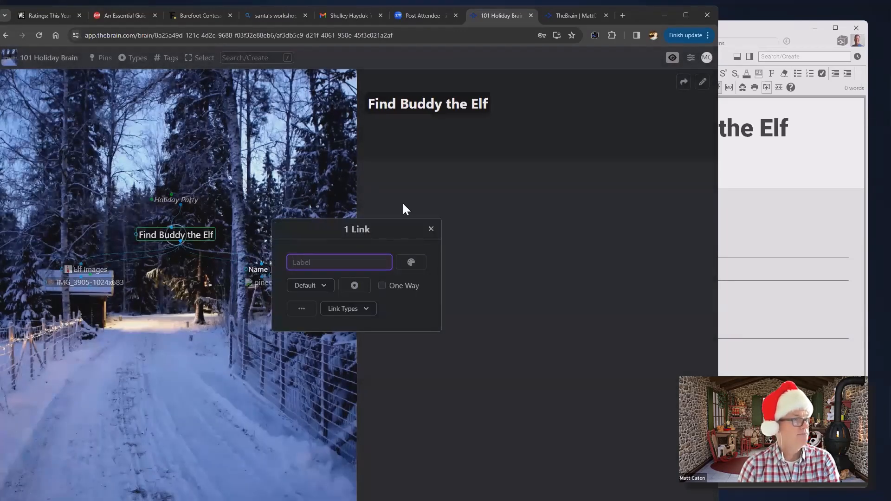
click(429, 232)
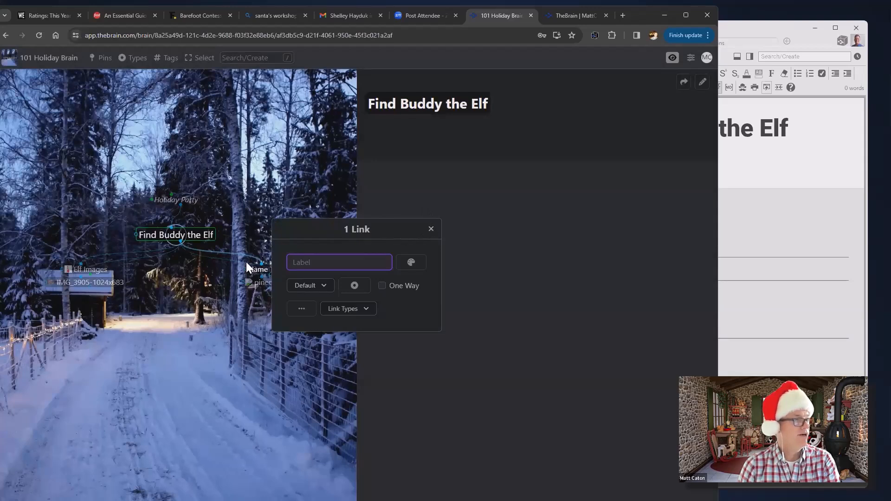
click(277, 272)
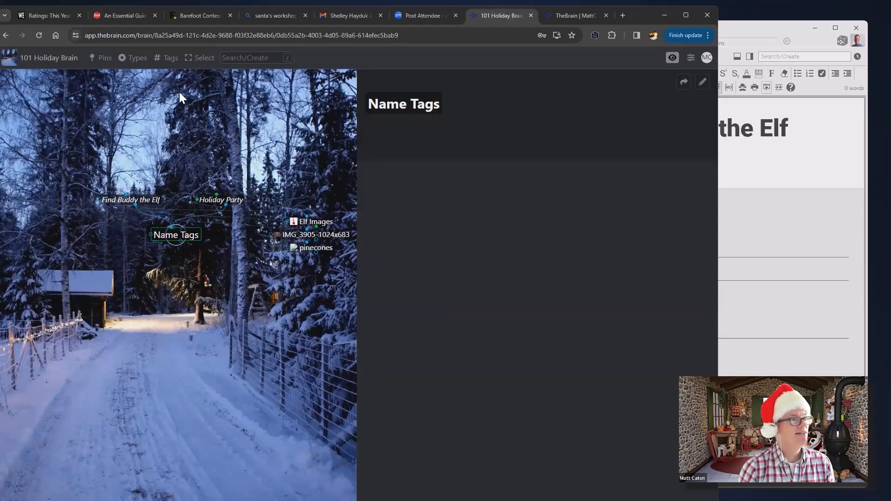
Start AI Generation for the Name Tags thought with topic 'List of famous christmas characters'
click(254, 56)
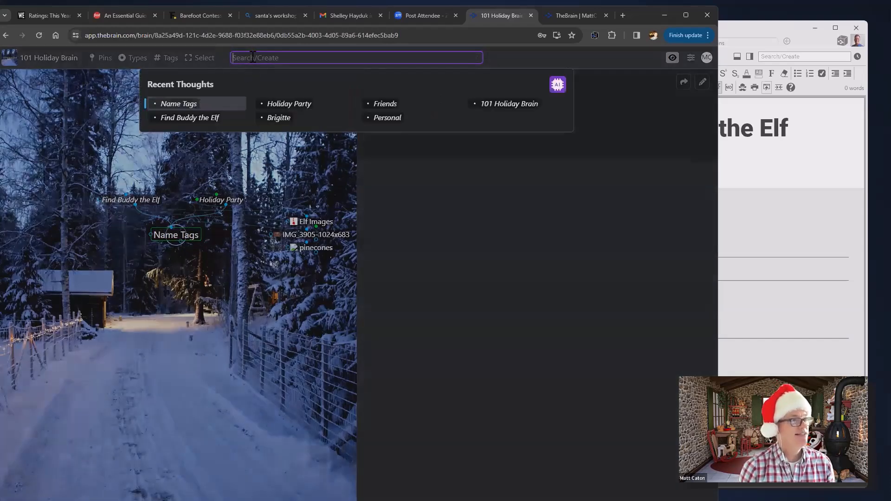
click(558, 85)
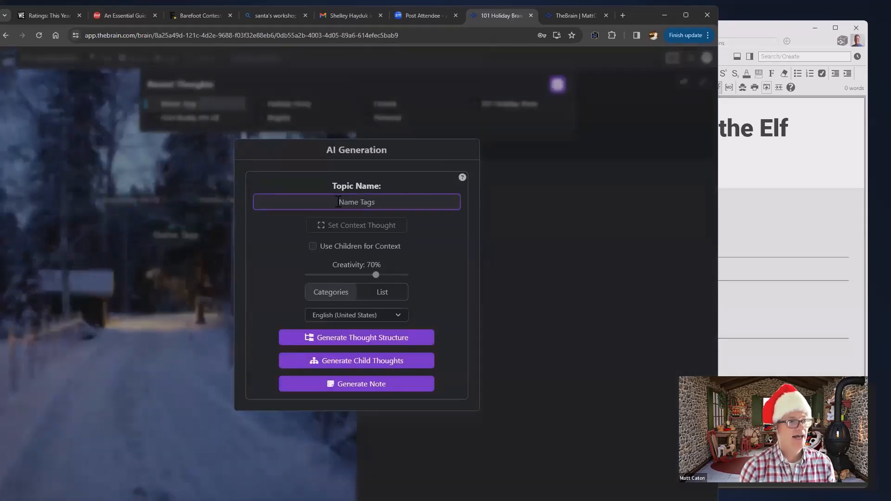
drag(339, 202, 382, 199)
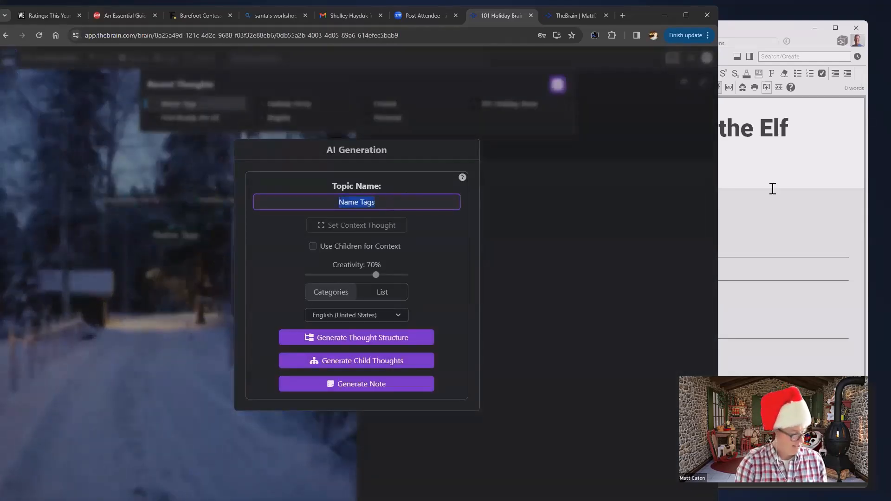
text(Li)
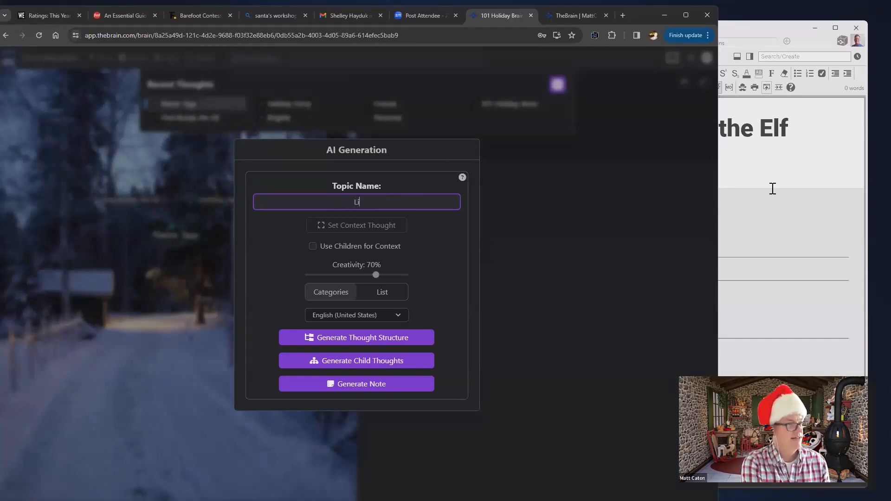
text(st of holiday)
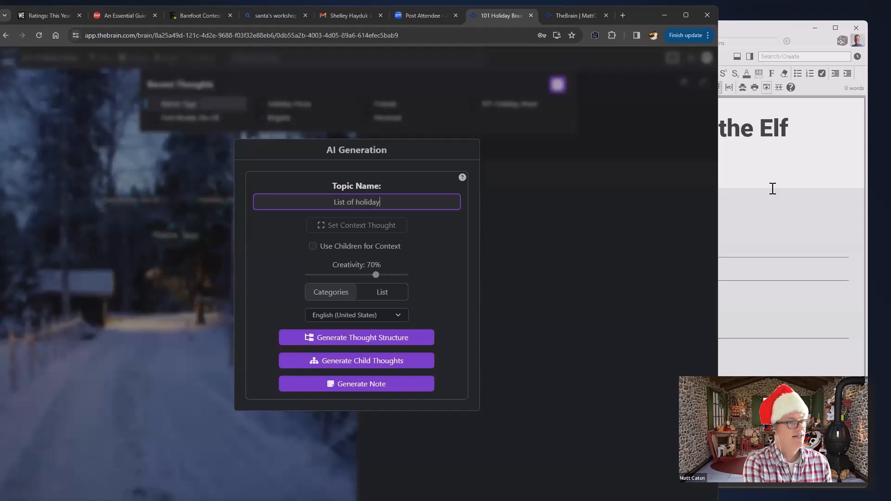
key(BackSpace)
key(BackSpace)
key(BackSpace)
key(BackSpace)
key(BackSpace)
key(BackSpace)
key(BackSpace)
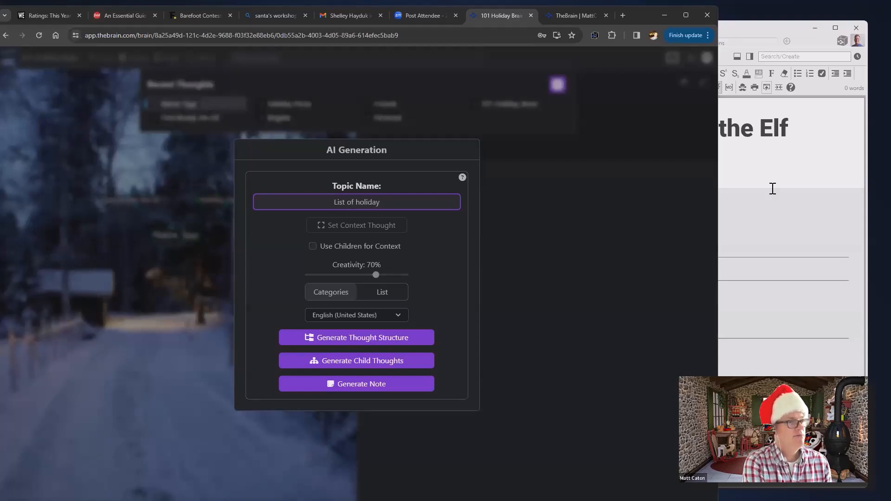
key(BackSpace)
text(famous )
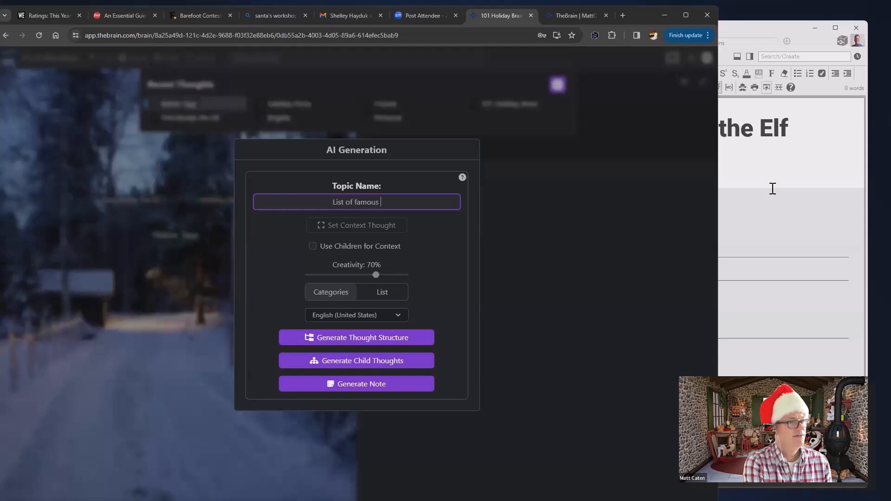
text(christmas )
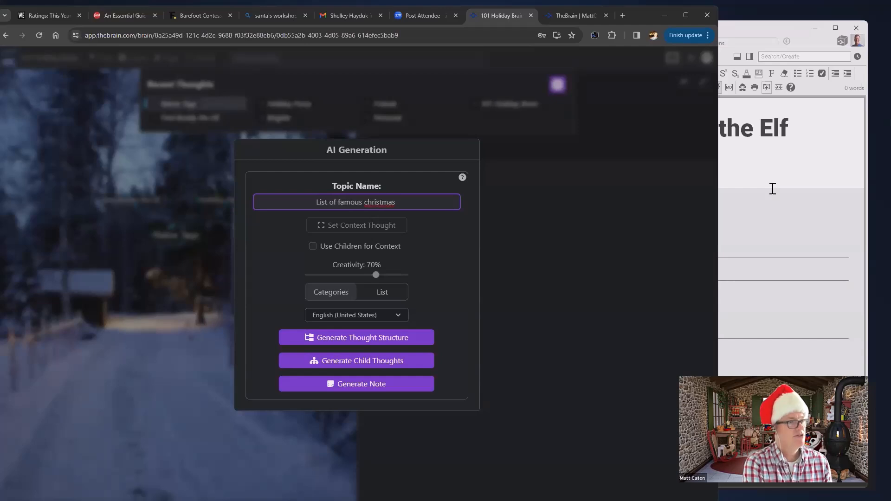
text(characters)
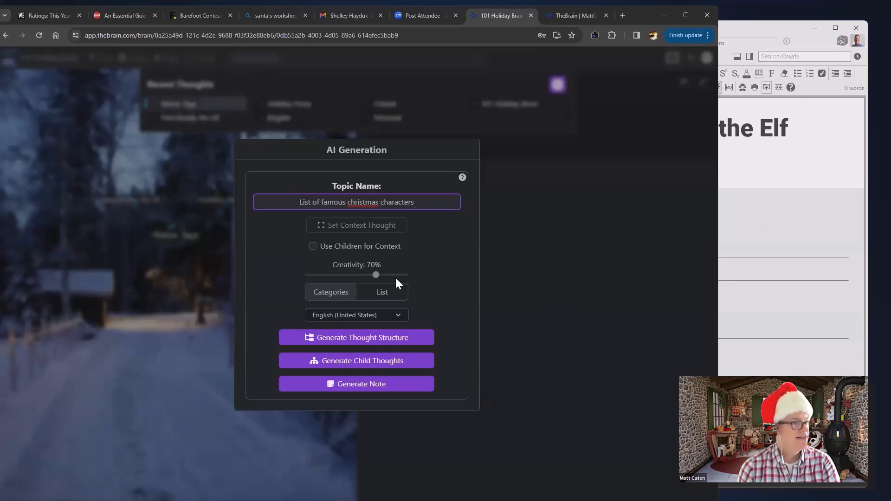
Choose List output, refine the topic to 'List of famous christmas character names', and generate child thoughts
click(383, 294)
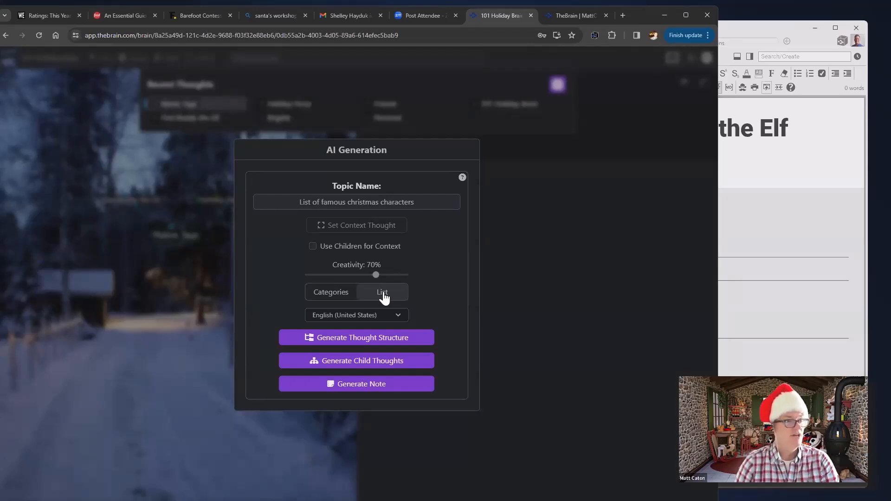
click(438, 202)
key(BackSpace)
text(names)
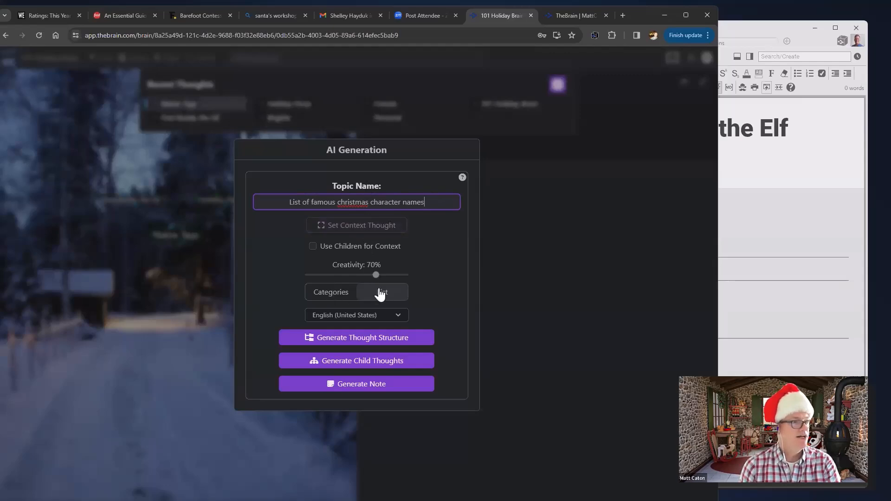
click(361, 369)
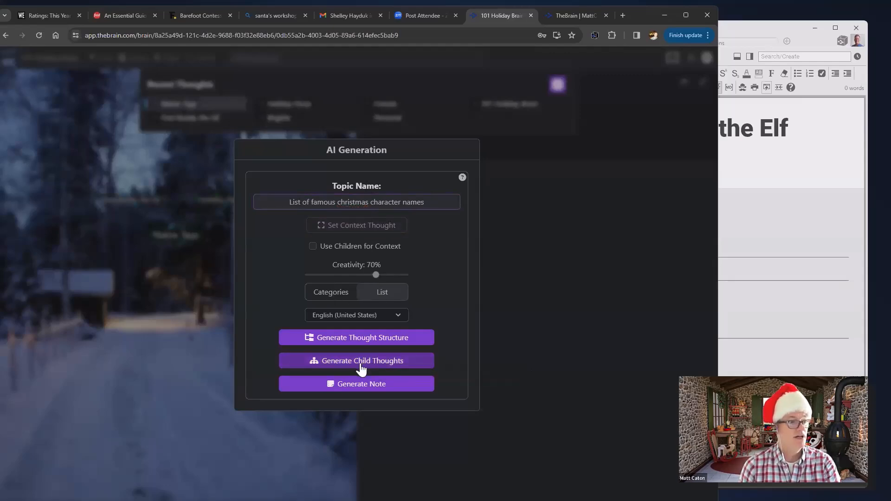
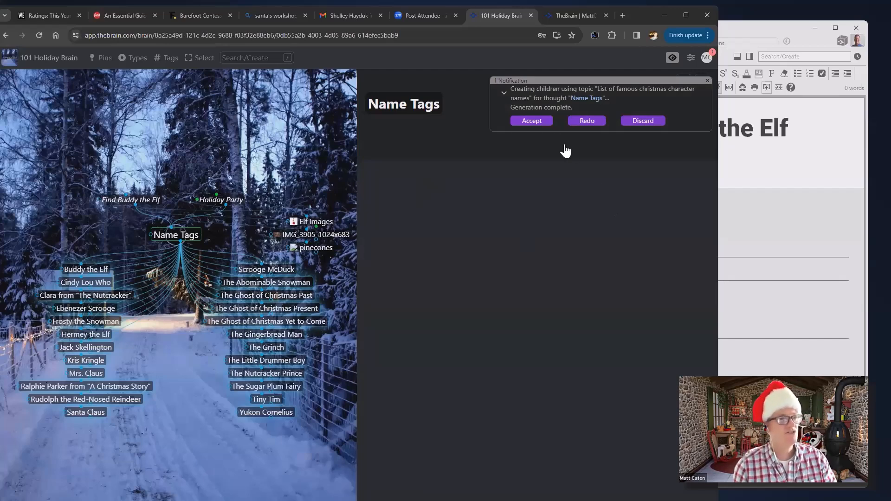
Accept the generated character names under Name Tags and check them in the desktop app
click(532, 121)
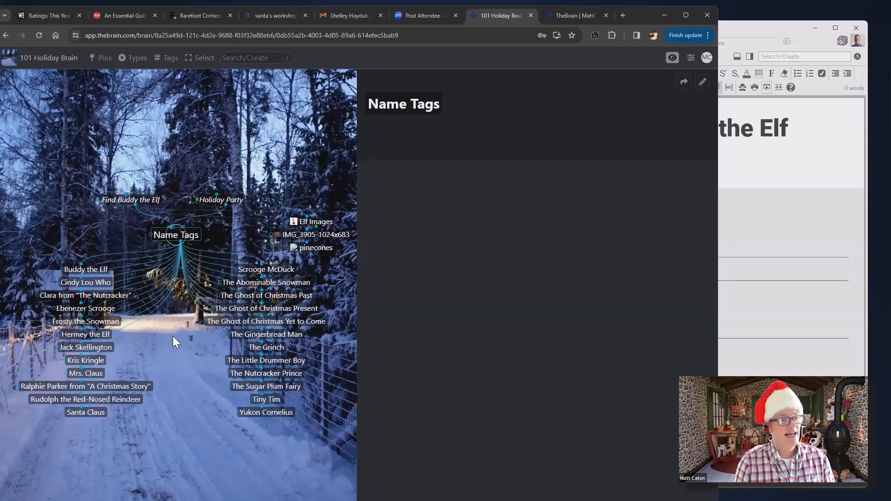
click(792, 220)
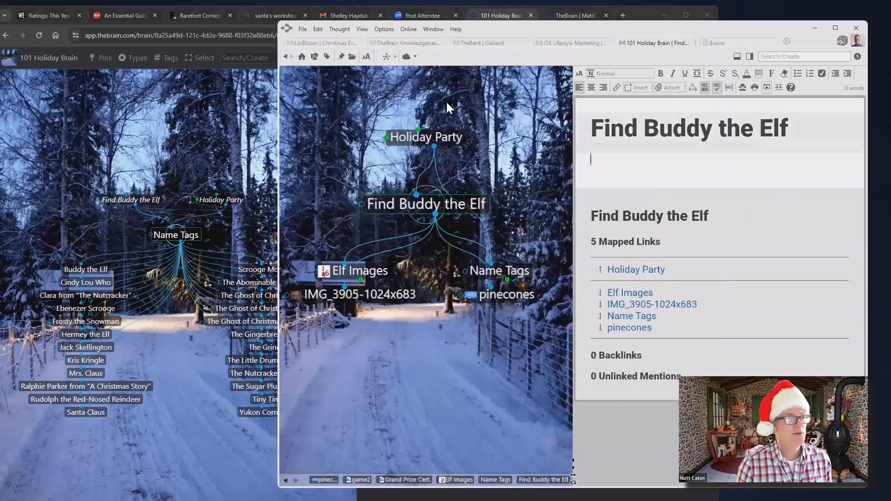
click(516, 270)
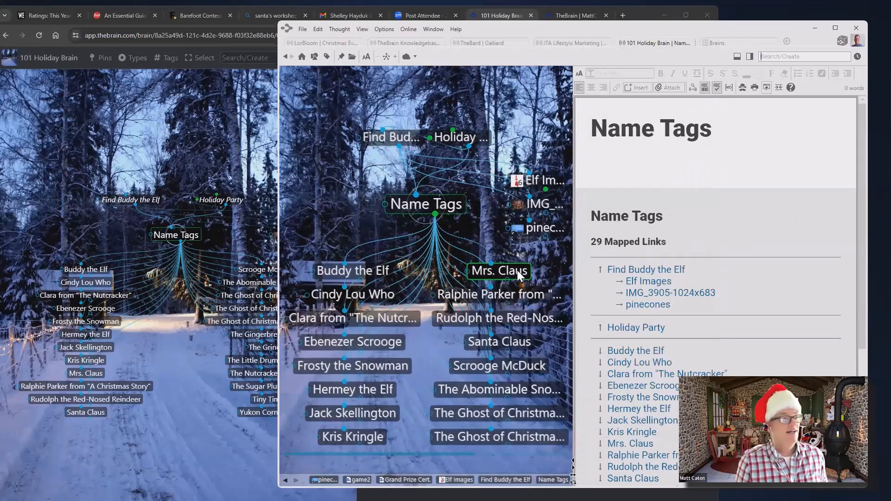
click(239, 112)
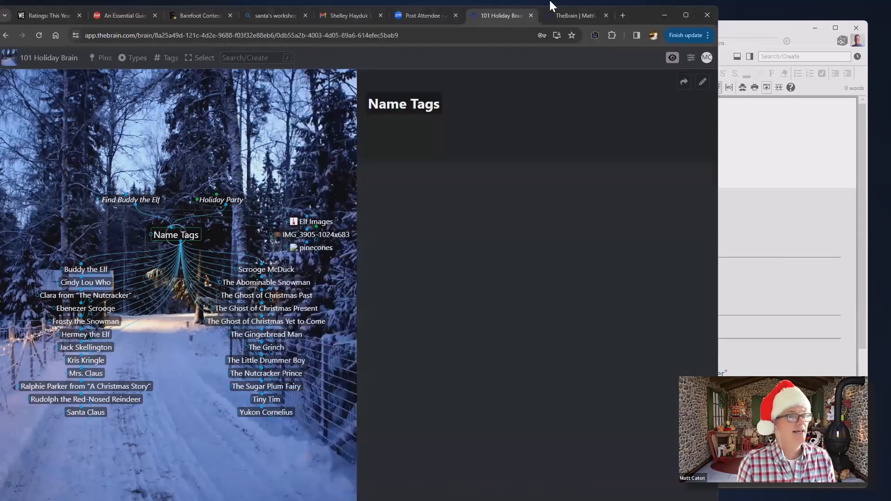
In the widened desktop brain, copy Name Tags' 24 character children as a text outline
click(662, 15)
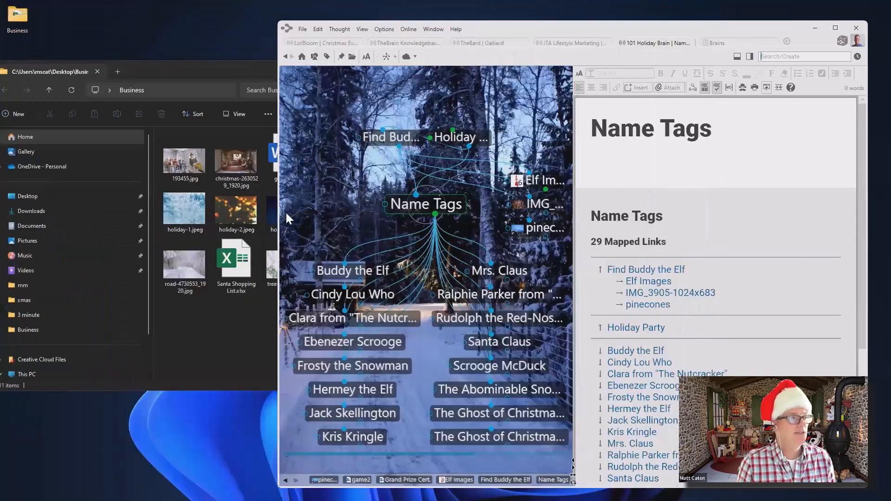
drag(277, 217, 43, 205)
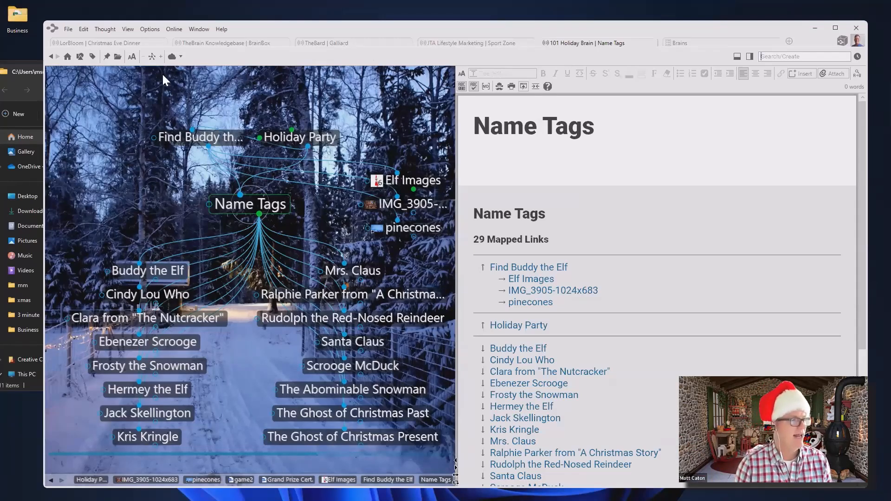
click(259, 214)
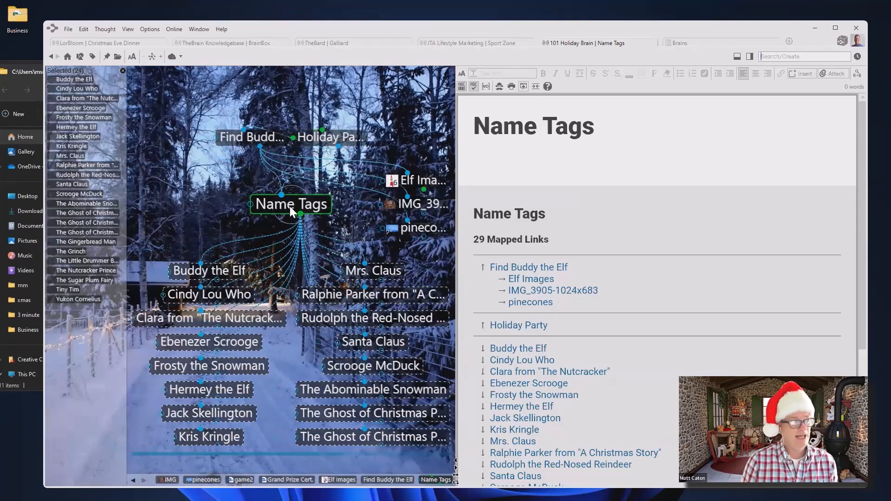
right_click(88, 320)
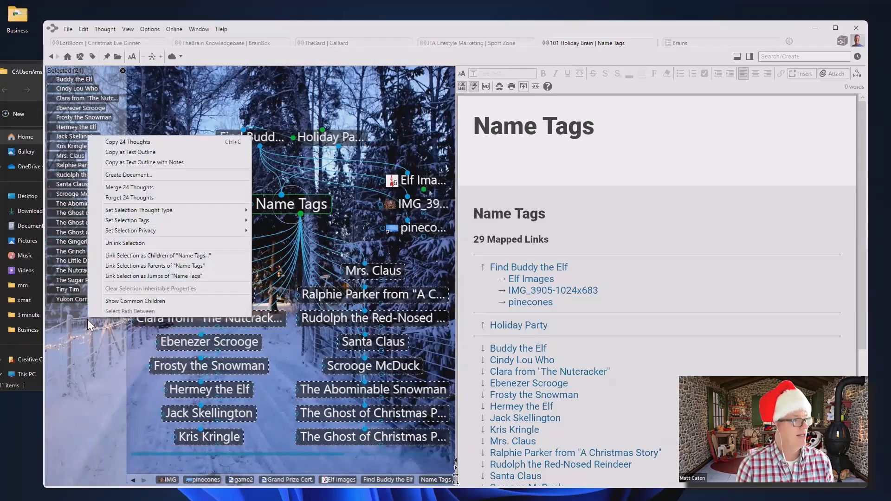
click(137, 153)
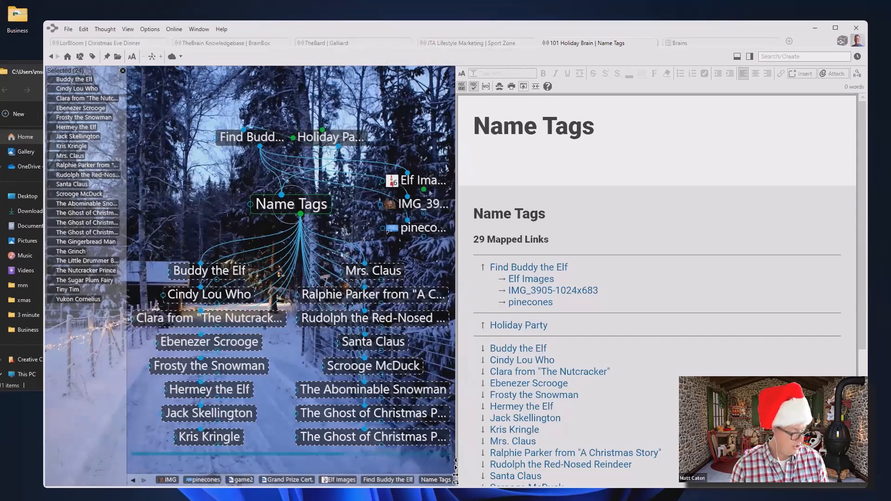
key(alt+Tab)
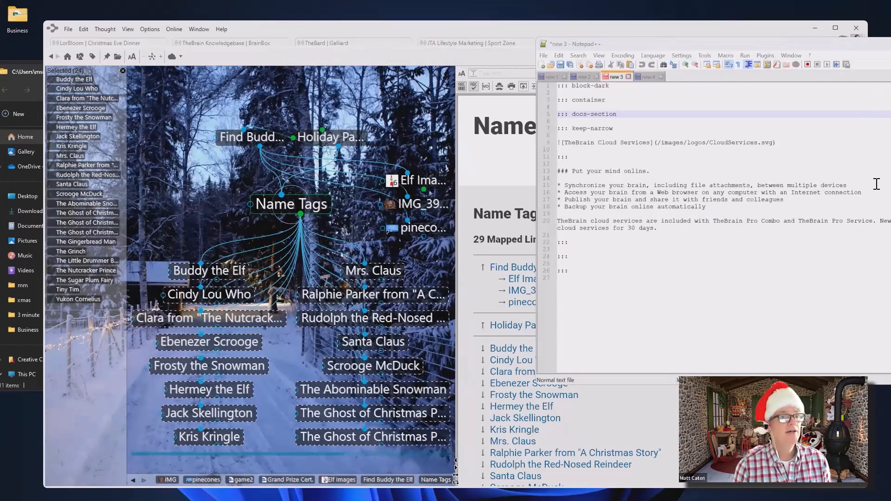
Paste the 24 character names into a new Notepad++ tab, then minimize the editor
click(541, 64)
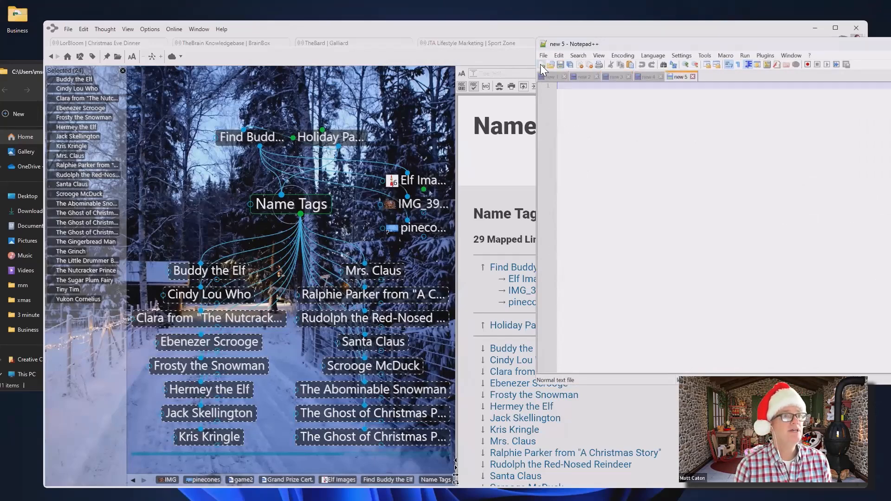
right_click(592, 113)
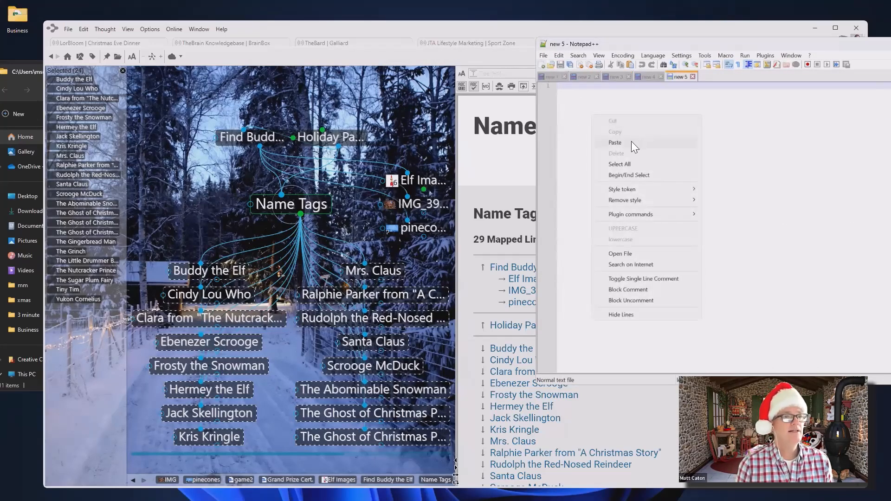
click(615, 142)
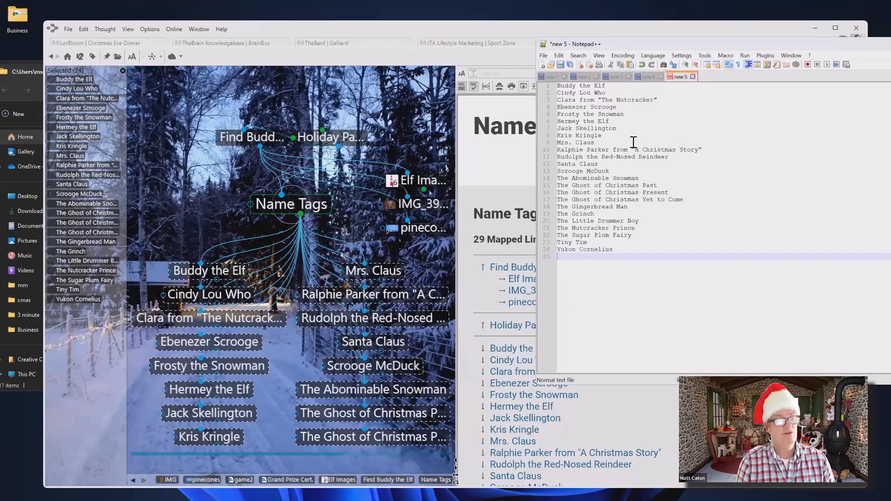
double_click(836, 46)
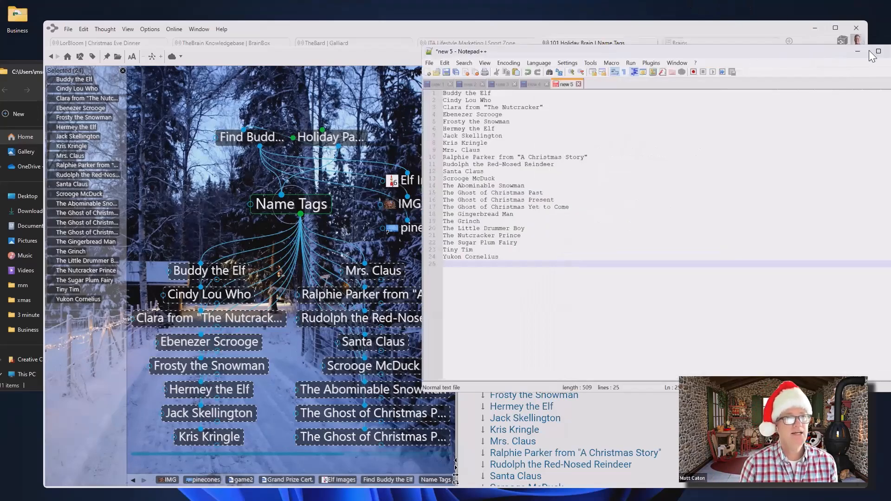
drag(812, 53, 717, 61)
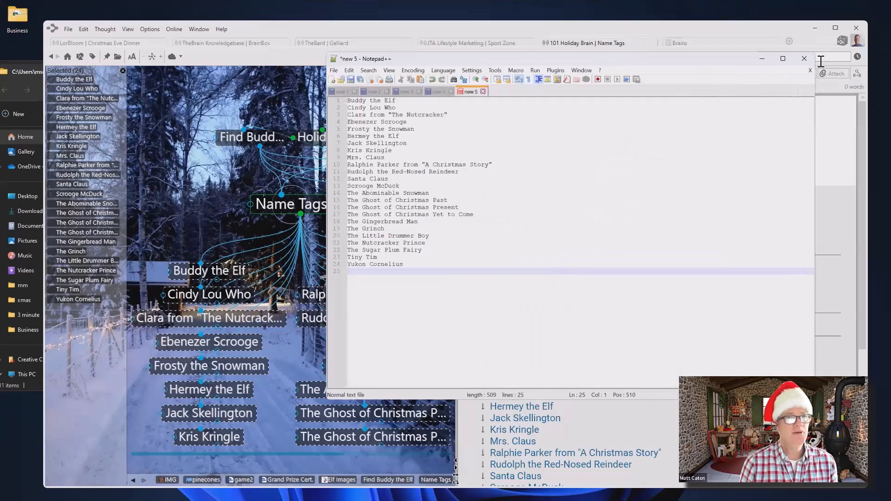
click(763, 58)
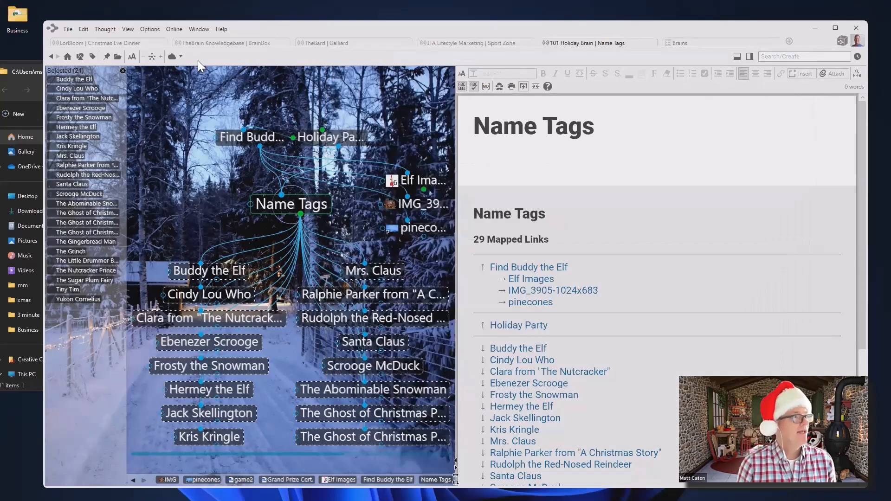
Create a child thought 'Food' under Holiday Party, open it, and narrow the brain window
click(123, 70)
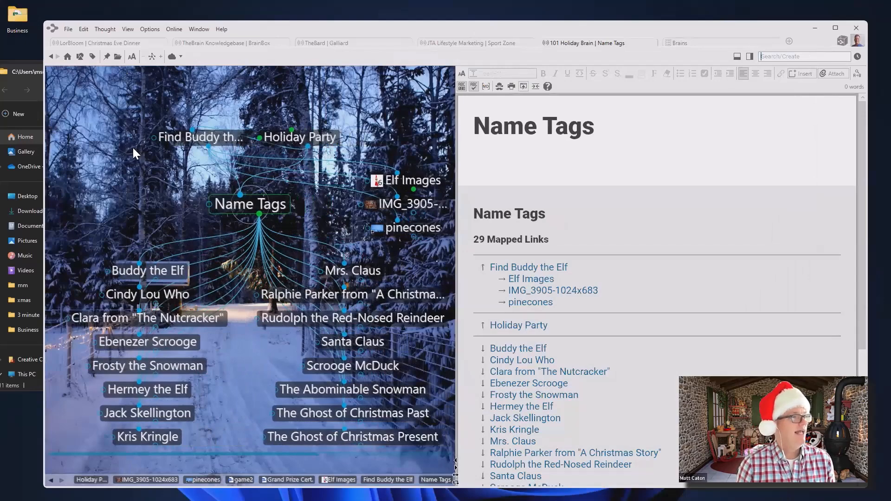
click(305, 138)
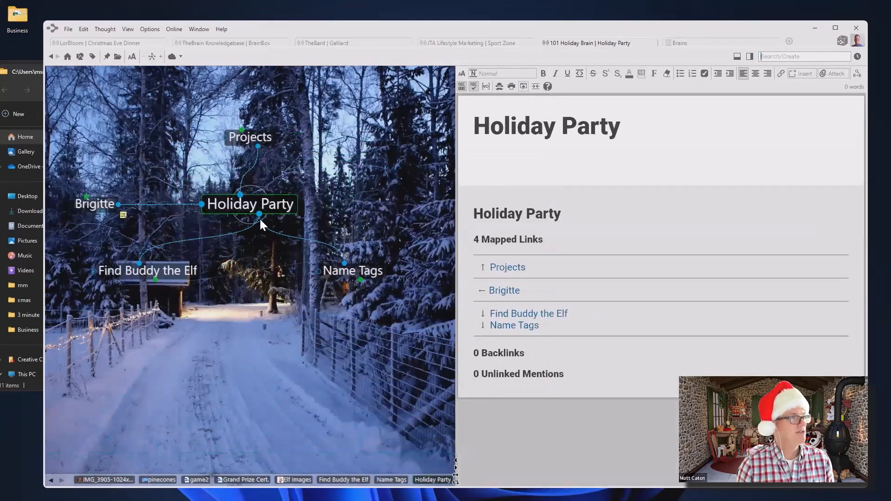
drag(258, 213, 271, 332)
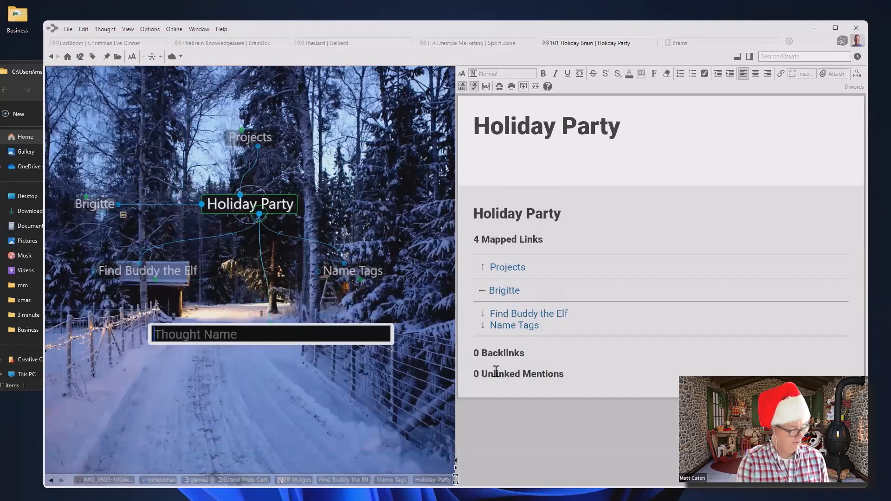
text(Food)
key(Return)
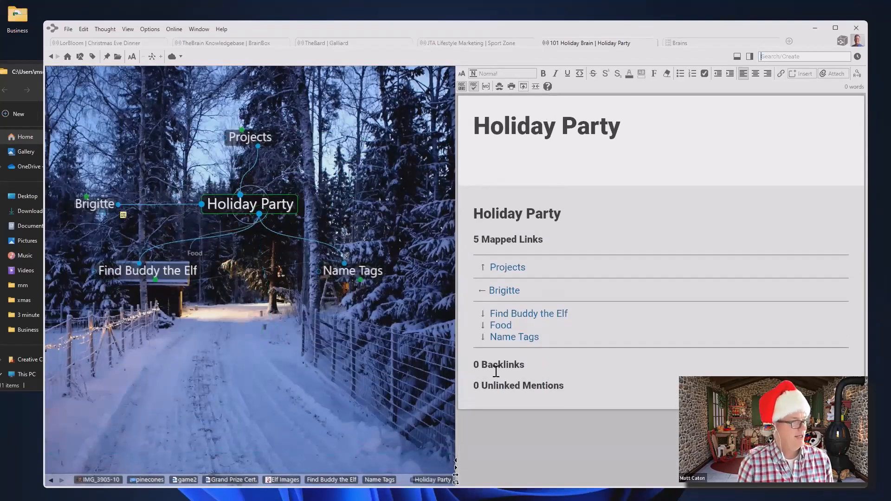
click(151, 293)
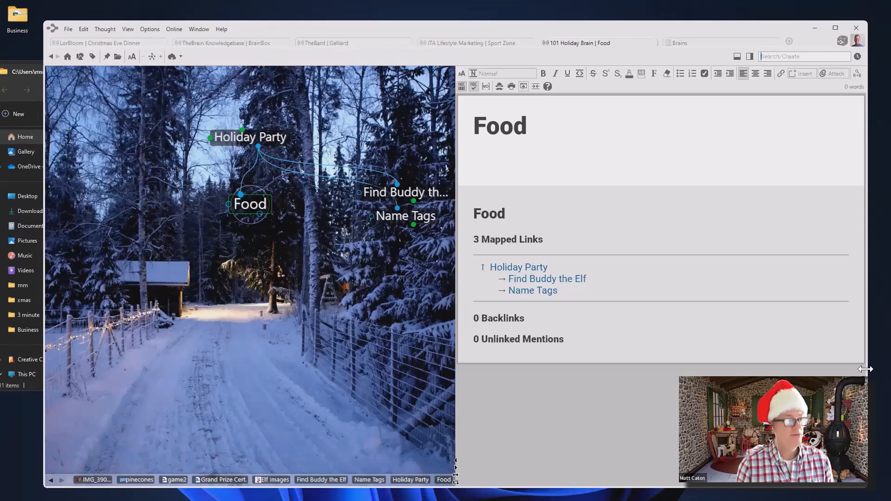
drag(866, 370, 513, 369)
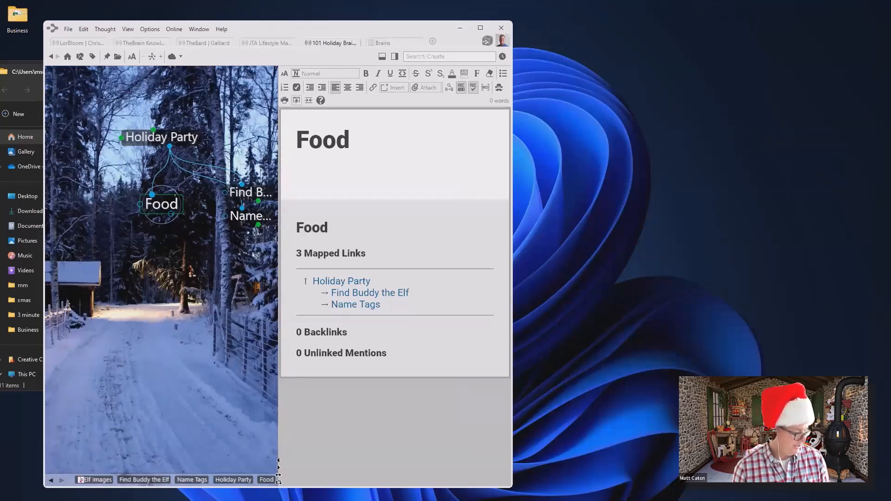
Drag the Wine Enthusiast best-buys page's site icon onto Food to link it as a child
click(399, 497)
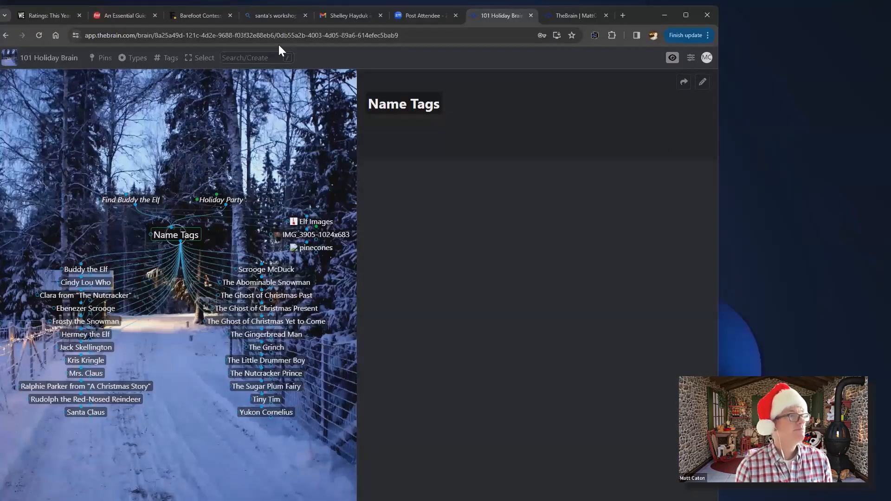
double_click(389, 18)
click(199, 38)
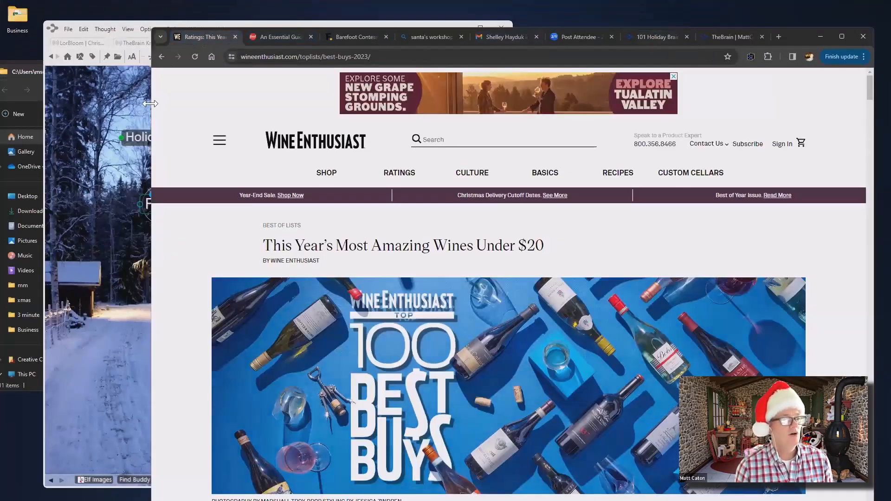
drag(150, 103, 455, 103)
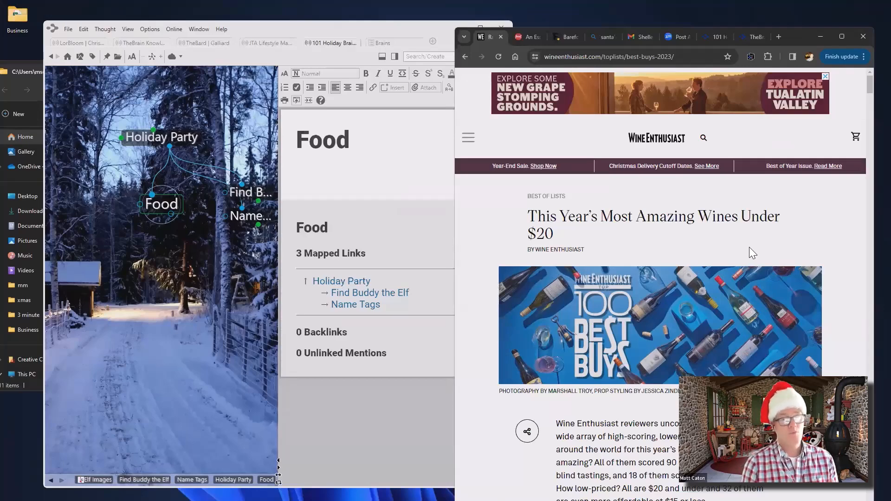
scroll(698, 248, down, 10)
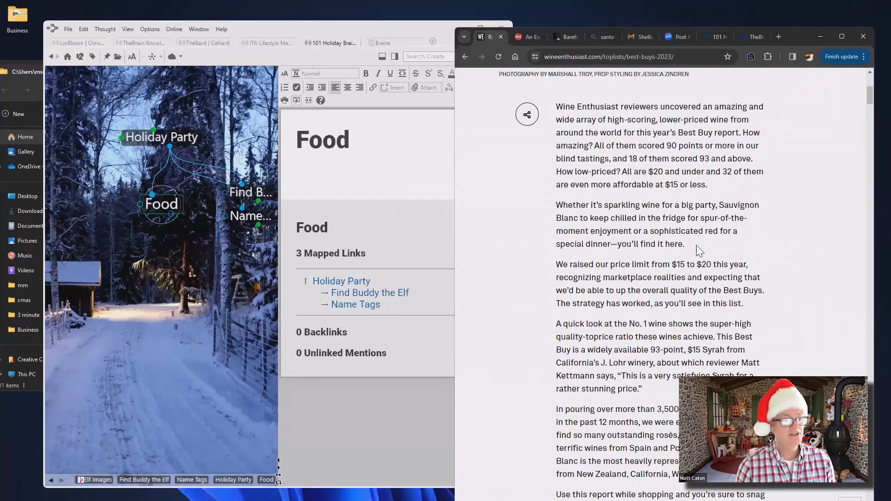
scroll(697, 246, down, 15)
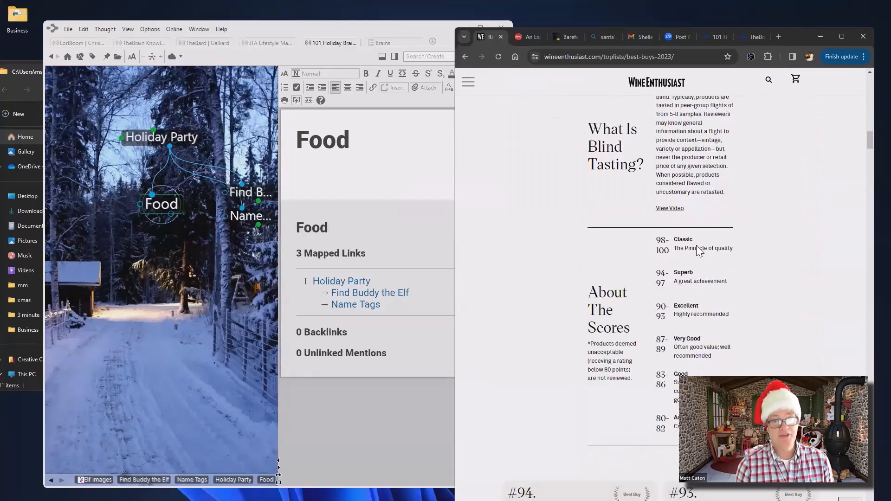
scroll(697, 245, down, 8)
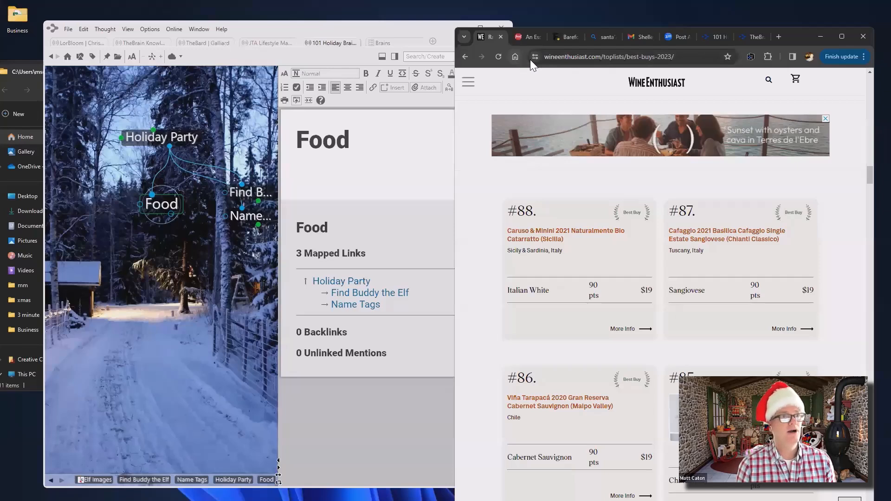
drag(538, 56, 163, 349)
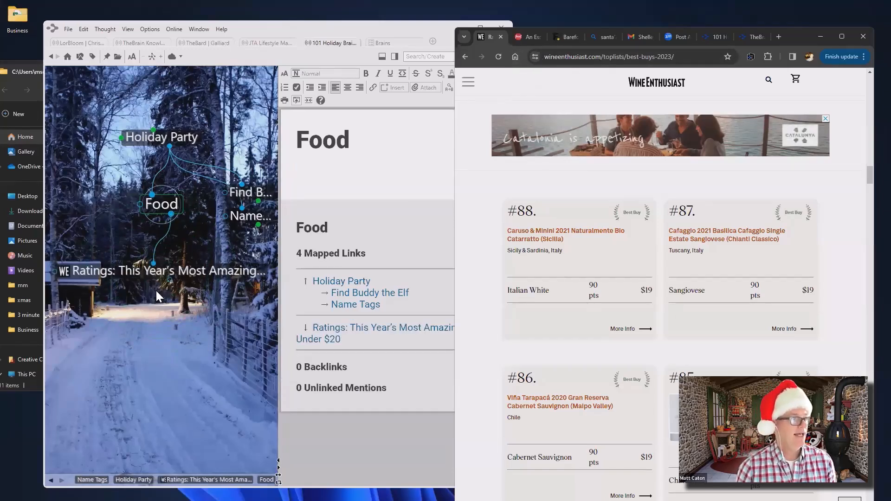
click(172, 339)
click(189, 269)
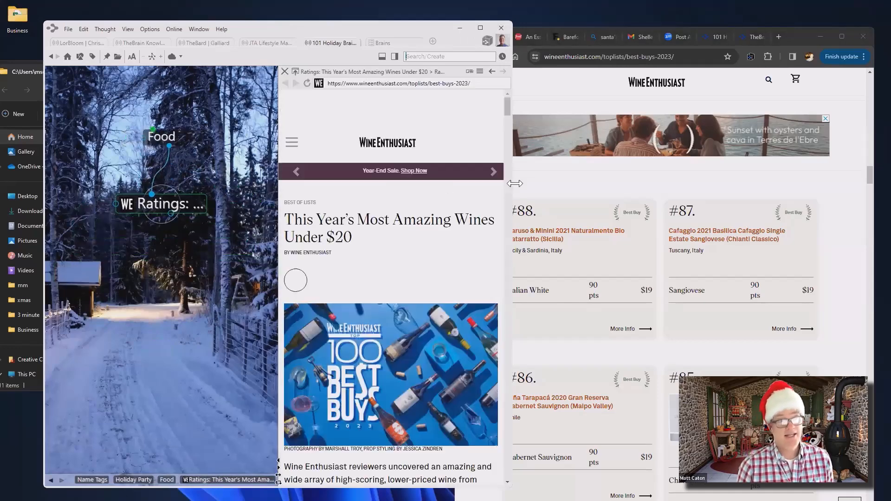
drag(512, 194, 829, 195)
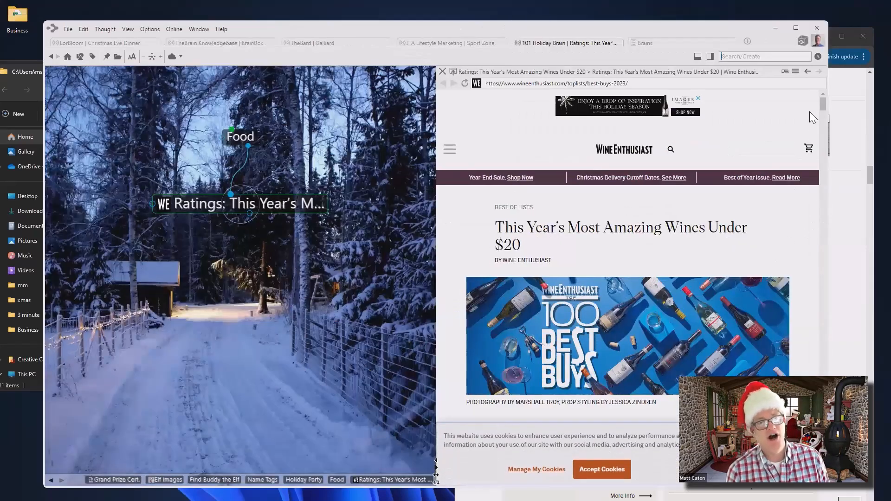
drag(823, 106, 827, 156)
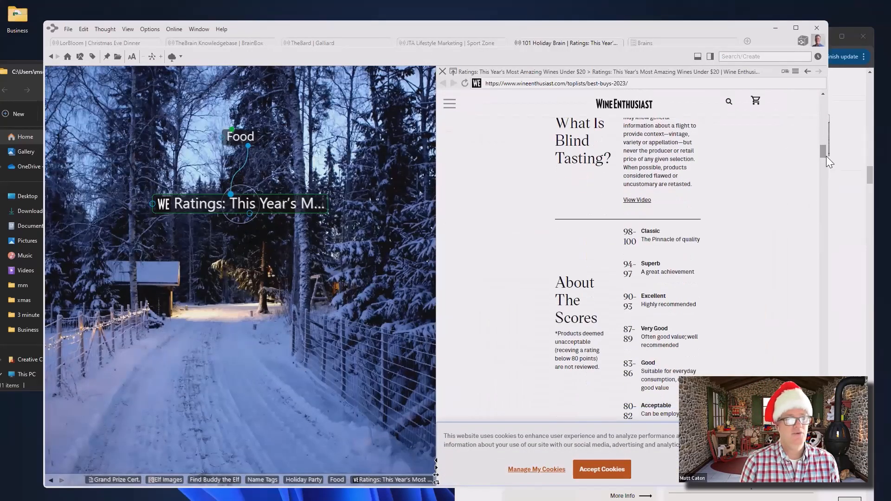
click(825, 191)
drag(824, 164, 819, 267)
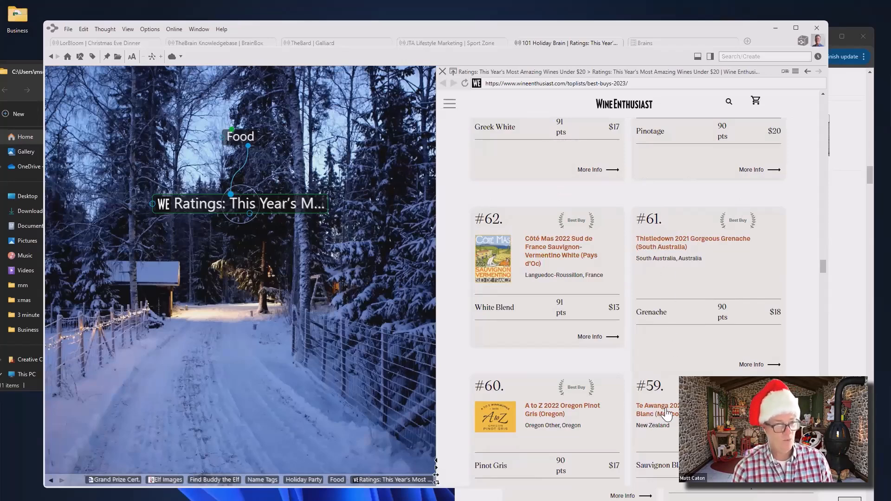
scroll(664, 411, down, 5)
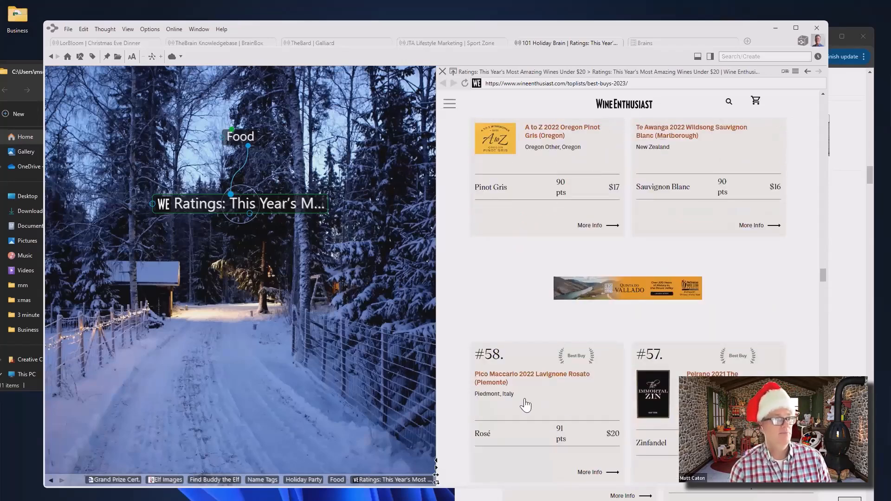
scroll(525, 379, down, 10)
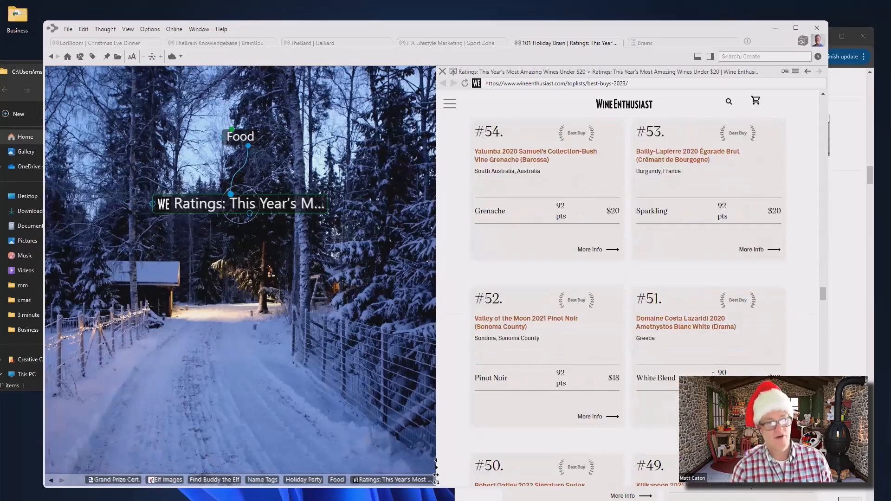
scroll(715, 334, up, 10)
scroll(708, 162, up, 15)
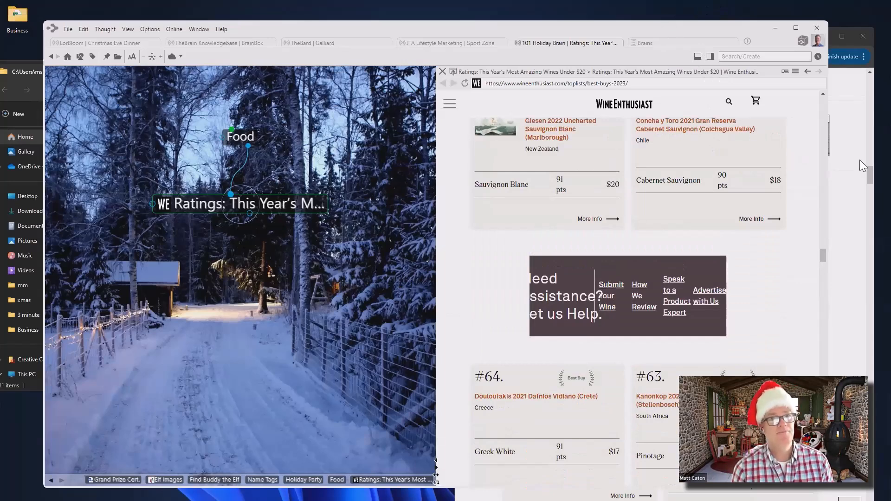
click(233, 133)
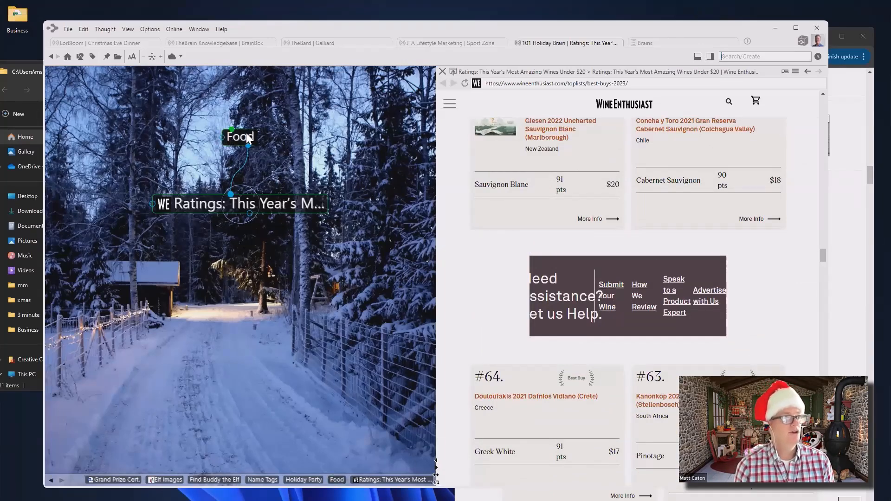
click(869, 177)
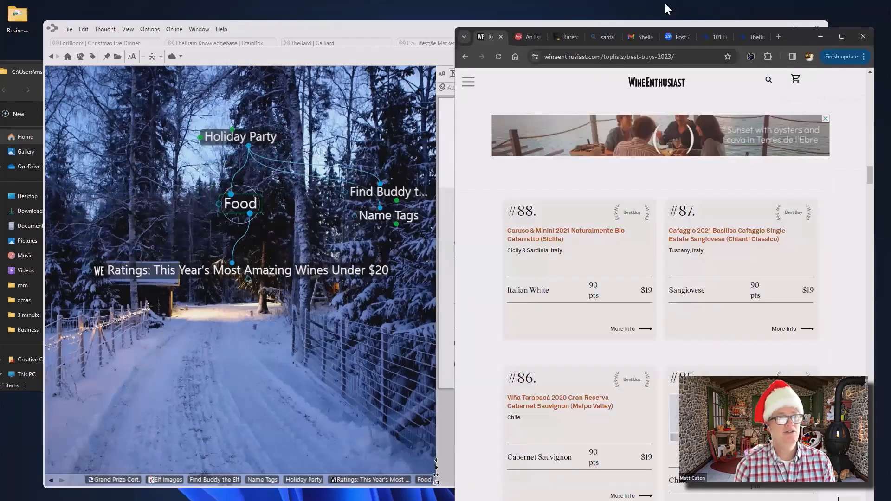
click(531, 37)
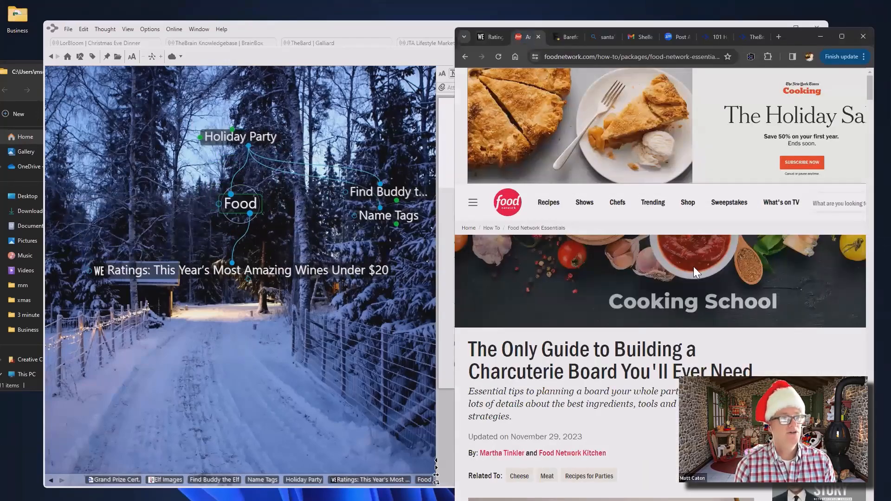
Link the Food Network perfect charcuterie board guide as a second child of Food
scroll(694, 267, down, 7)
scroll(694, 267, up, 4)
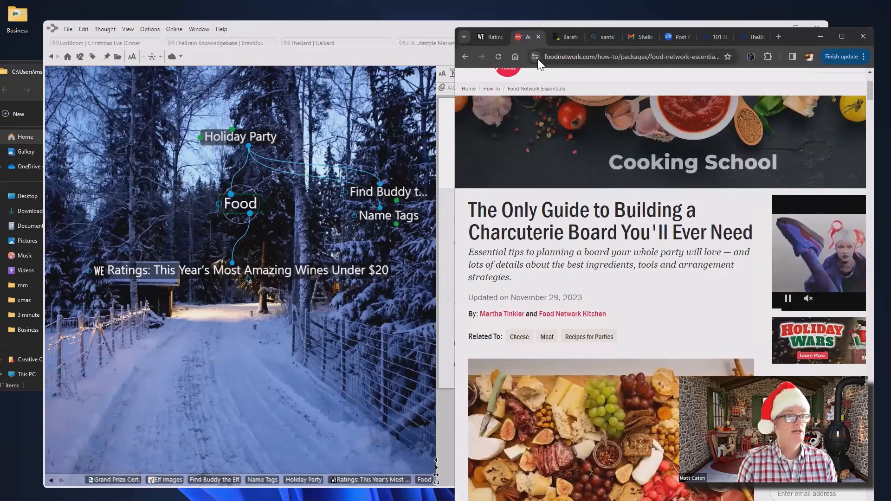
drag(538, 54, 367, 351)
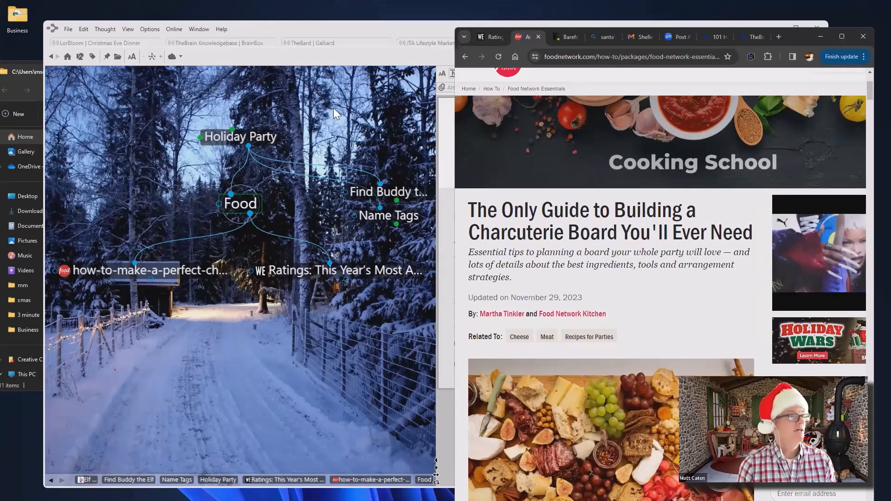
click(403, 22)
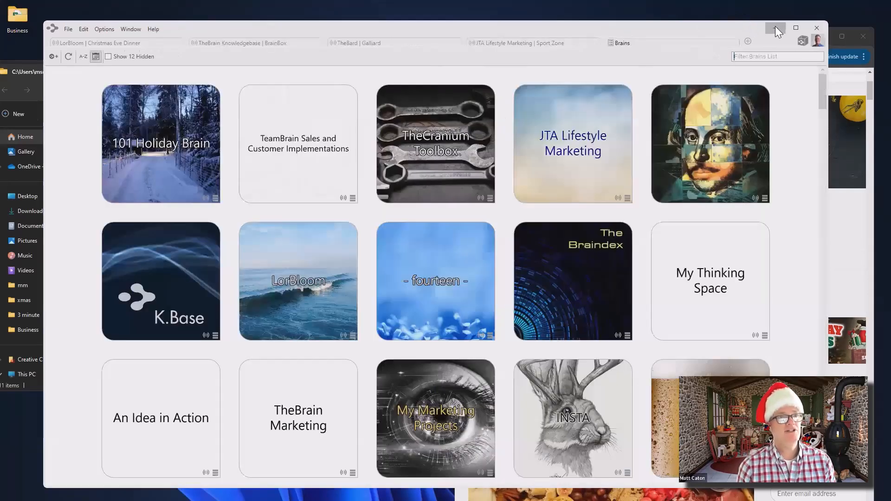
Minimize TheBrain, widen Chrome, and show the Barefoot Contessa lasagna recipe's ingredients
click(776, 27)
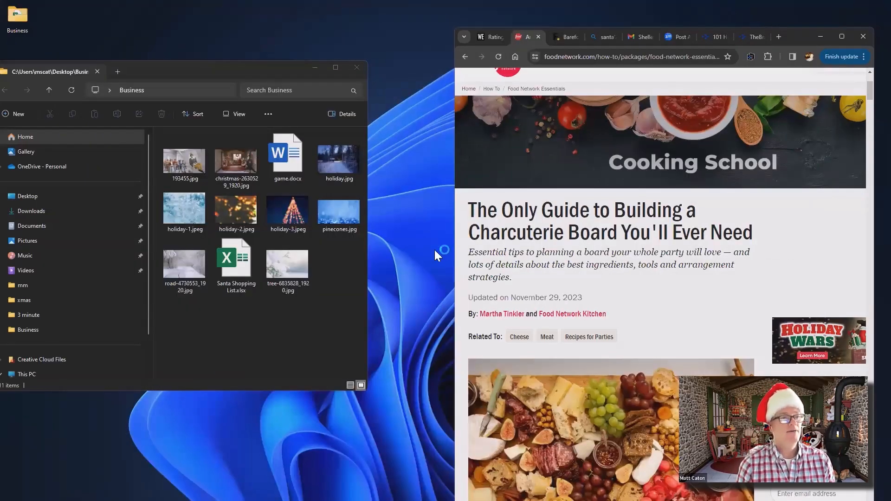
drag(454, 253, 138, 253)
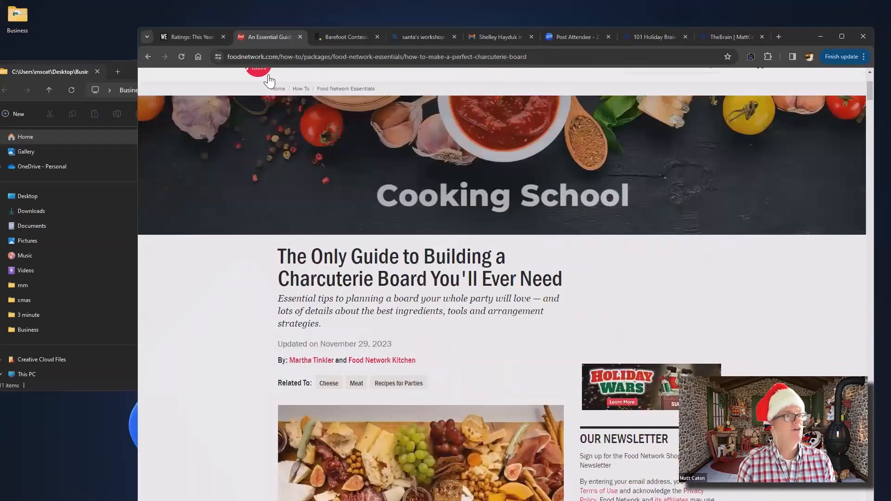
click(354, 36)
mouse_move(481, 141)
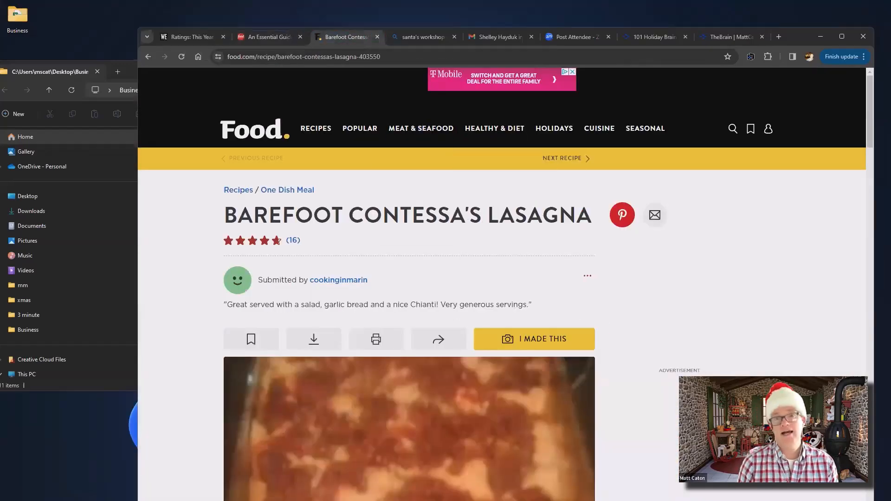
scroll(434, 329, down, 15)
scroll(434, 329, up, 3)
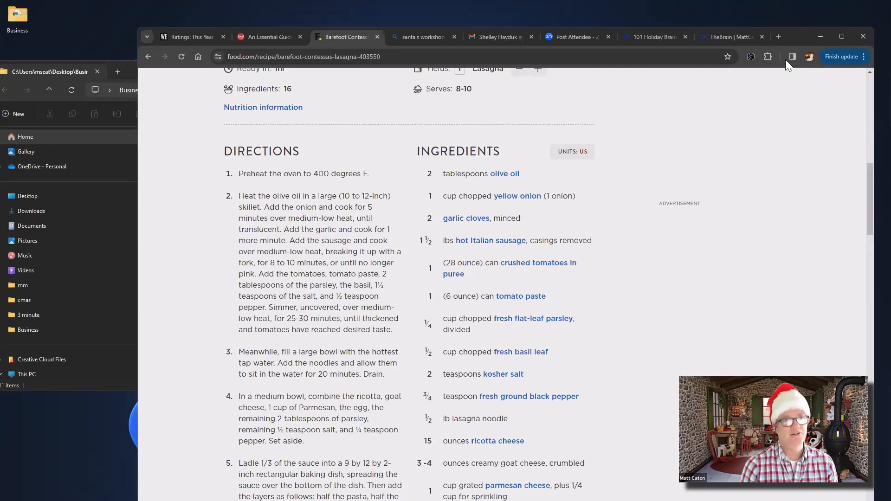
Log in to the BrainBox extension with the saved user name and account password
click(750, 57)
click(668, 131)
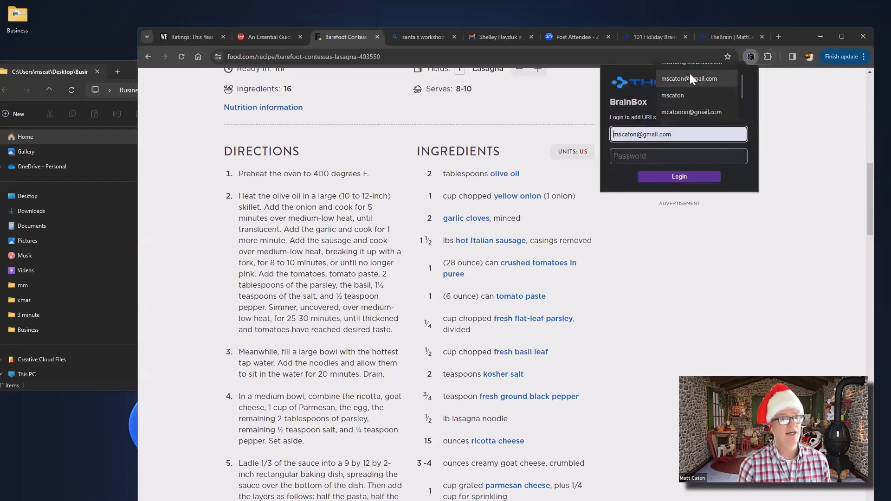
click(683, 70)
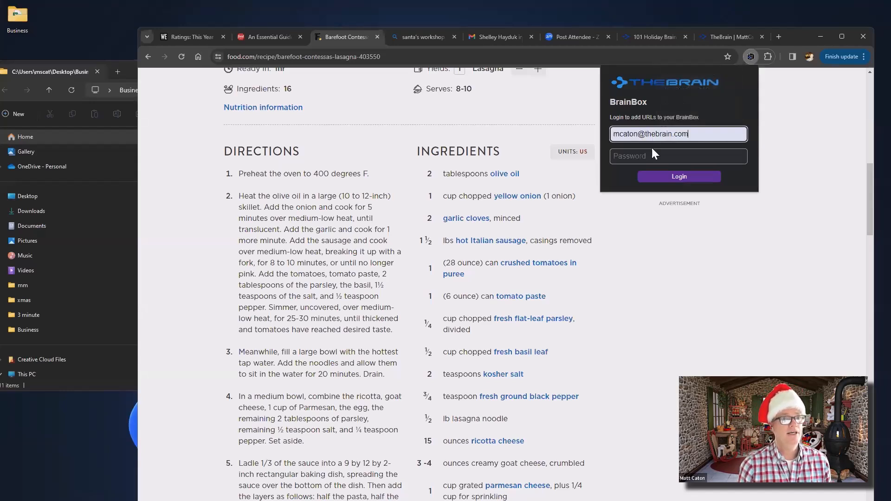
click(651, 157)
text(******)
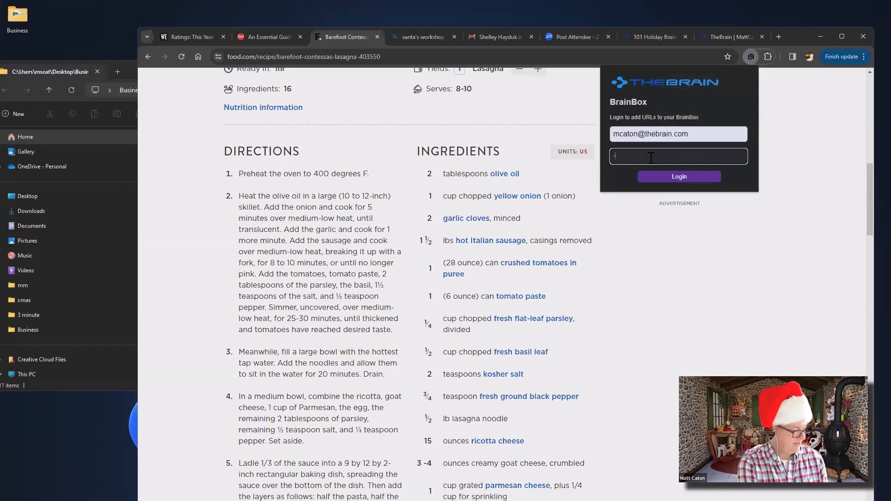
text(**)
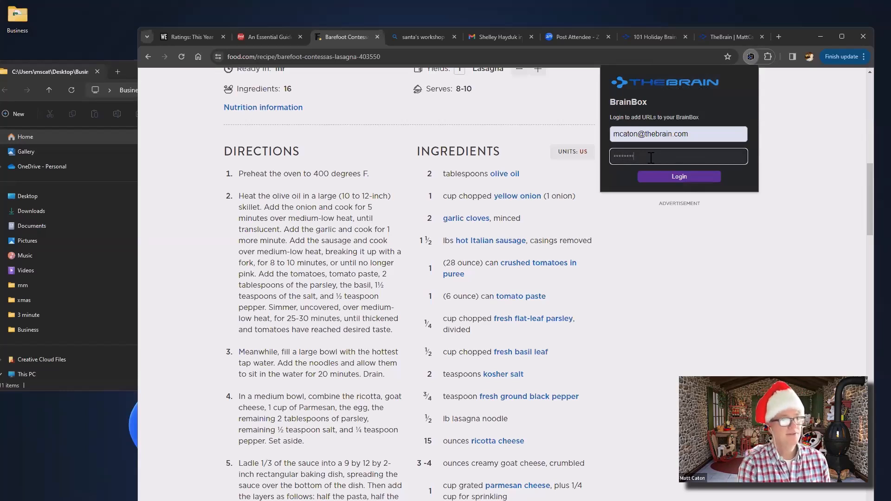
click(677, 182)
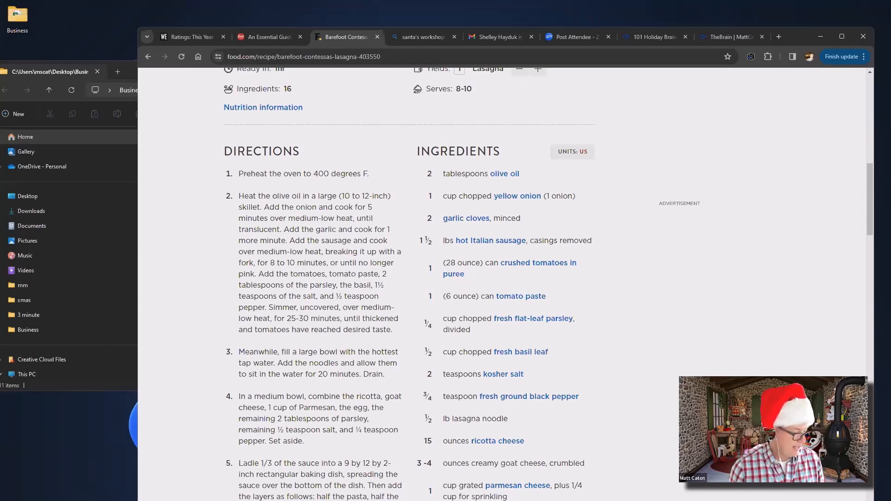
key(alt+Tab)
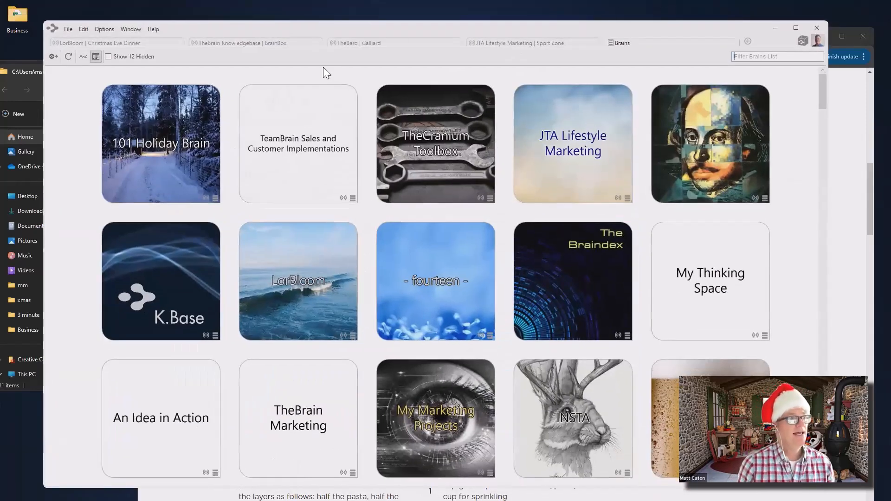
Add Barefoot Contessa's Lasagna Recipe from BrainBox under Food, then open LorBloom's Christmas Eve Dinner
click(182, 149)
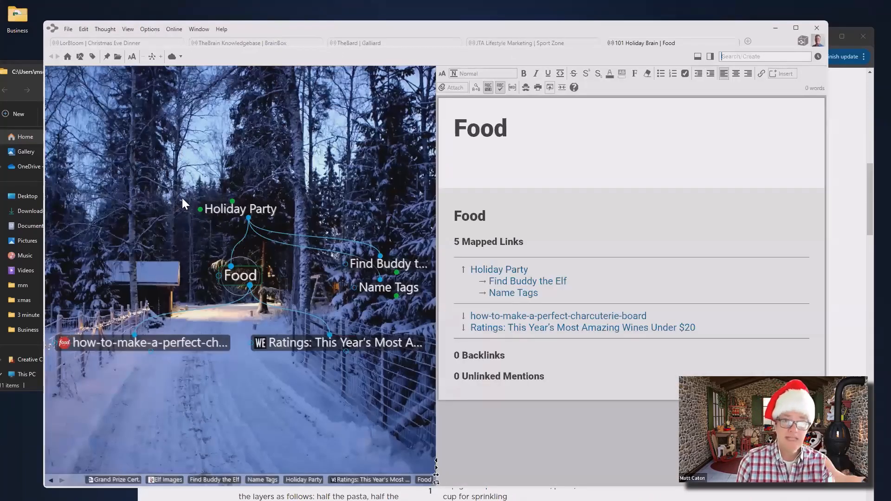
click(803, 42)
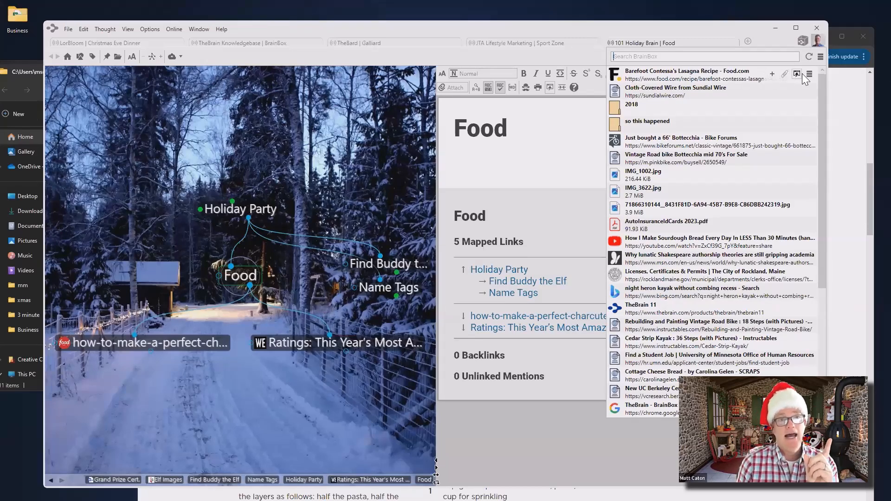
click(773, 76)
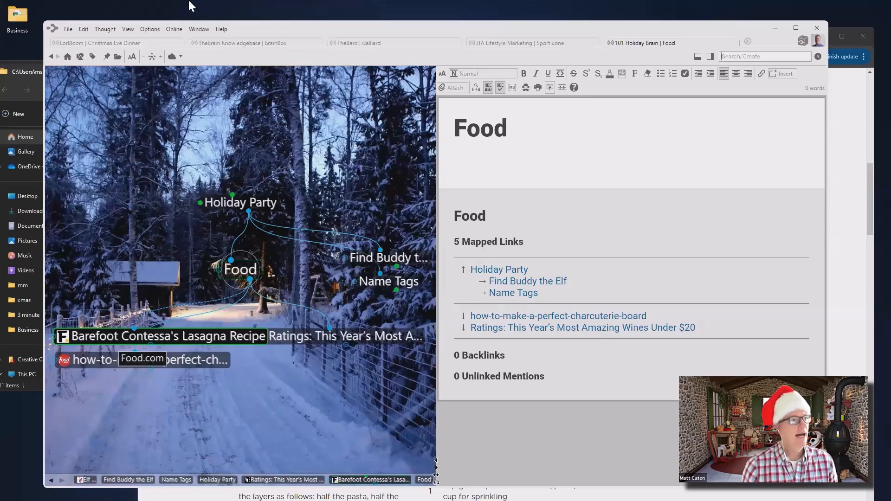
click(140, 44)
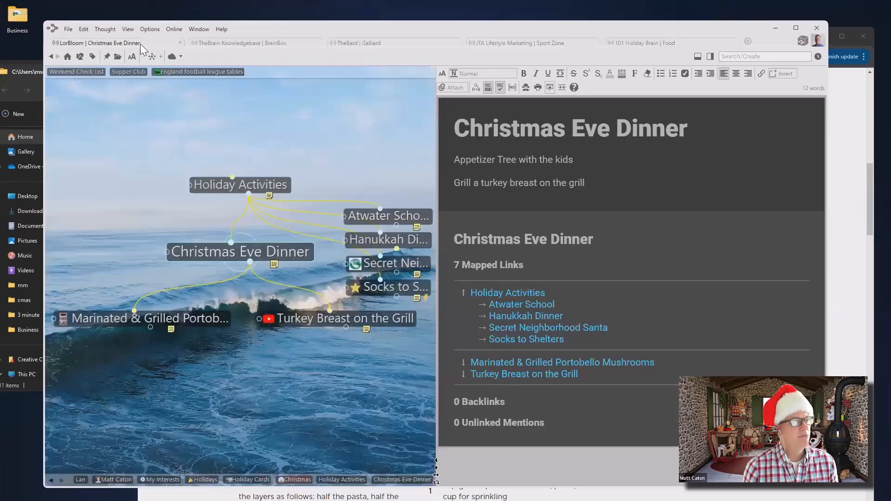
Browse the Marinated & Grilled Portobello, Weber Grill! and Resources, Thanksgiving thoughts
click(202, 321)
click(287, 183)
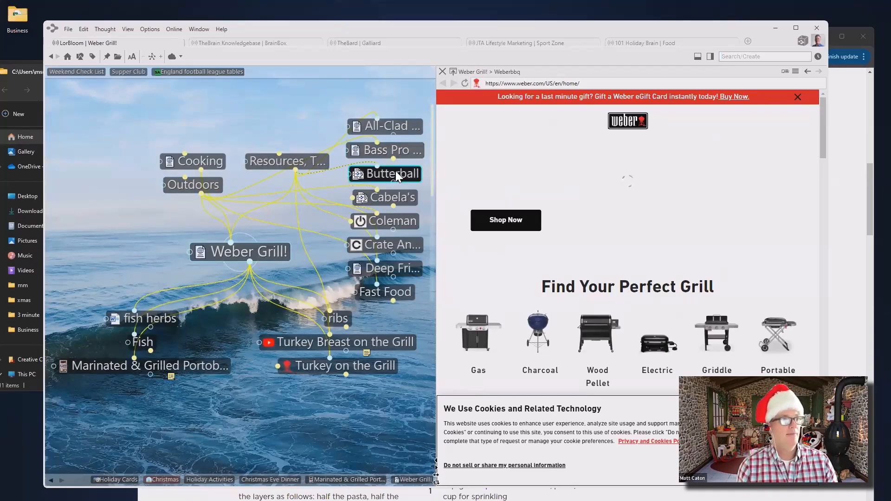
click(303, 158)
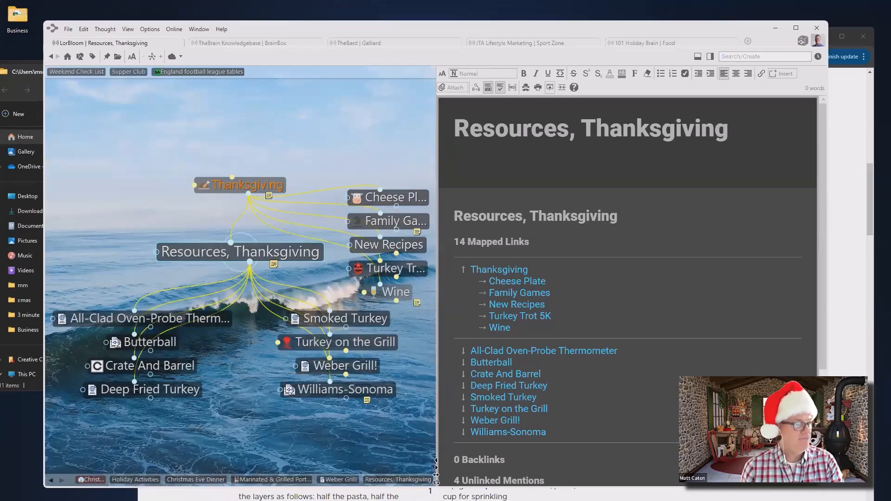
click(271, 480)
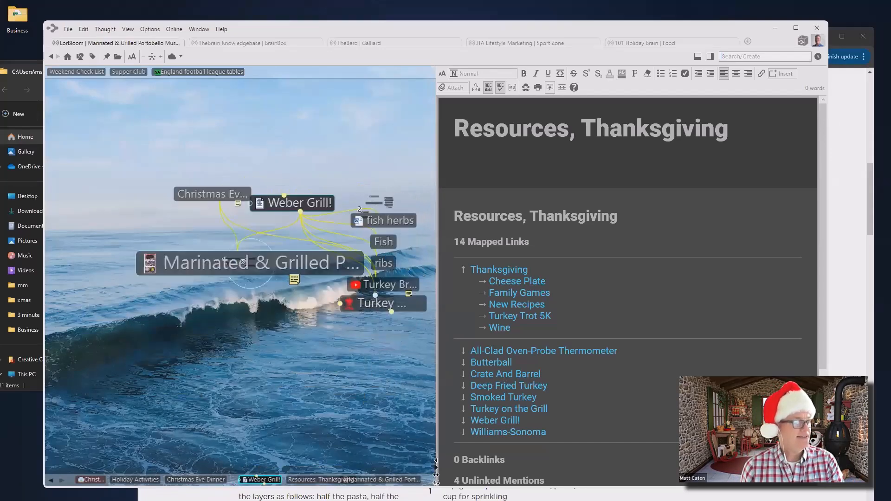
Move up via Christmas Eve Dinner and Holiday Activities to Christmas and pin it
click(184, 187)
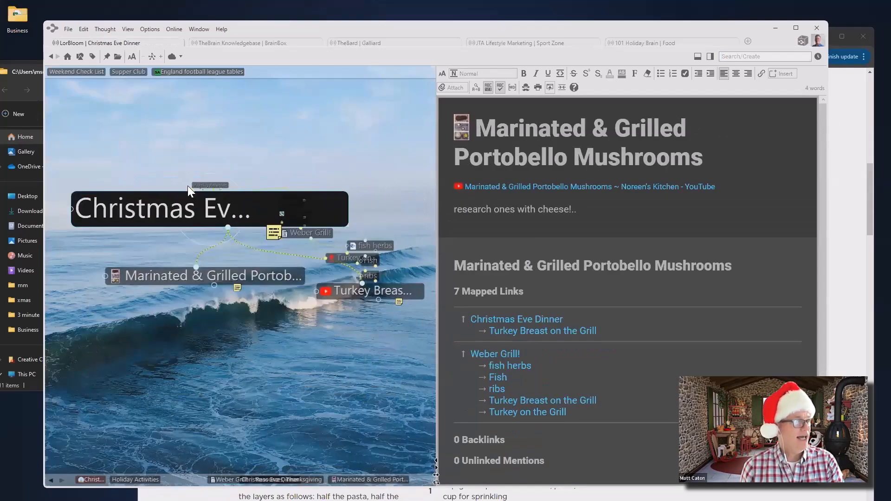
click(241, 187)
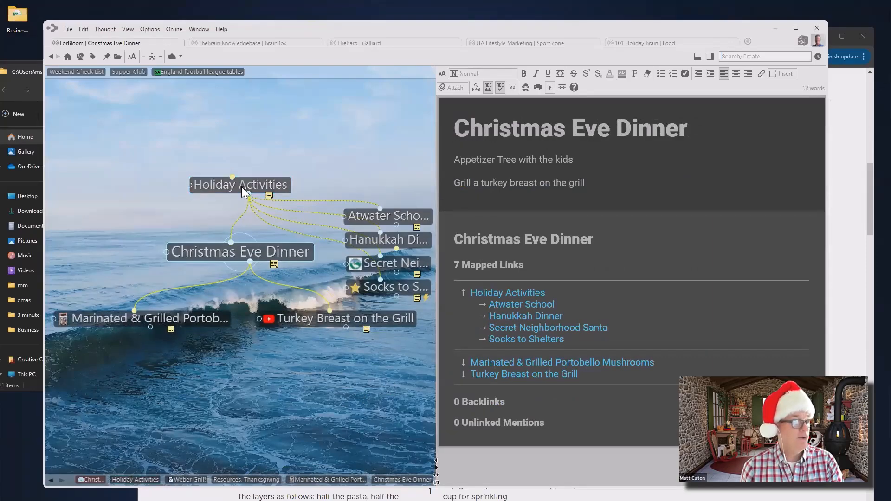
click(241, 187)
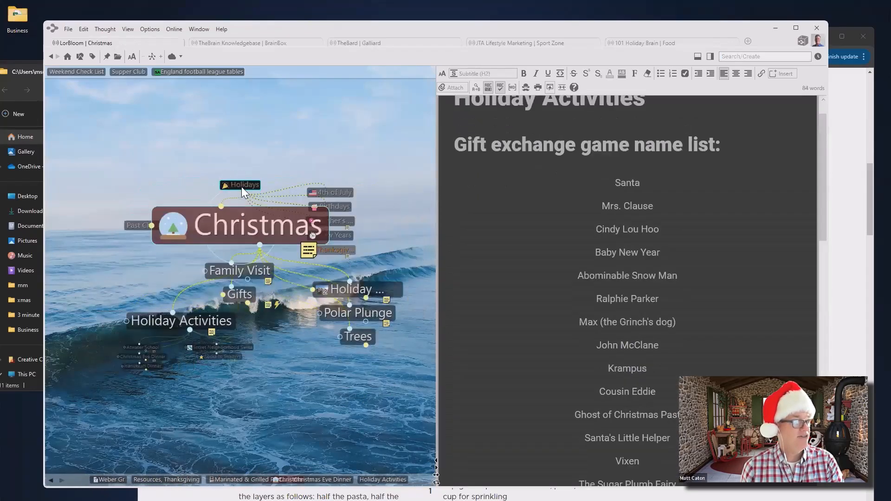
click(107, 57)
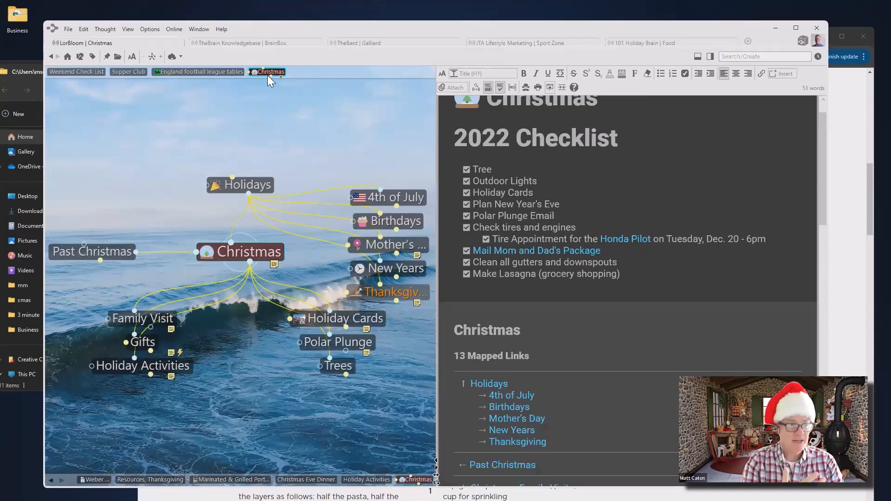
Reposition the window, show the thought report panel, then jump to the England football league tables pin
drag(514, 24, 504, 6)
click(699, 37)
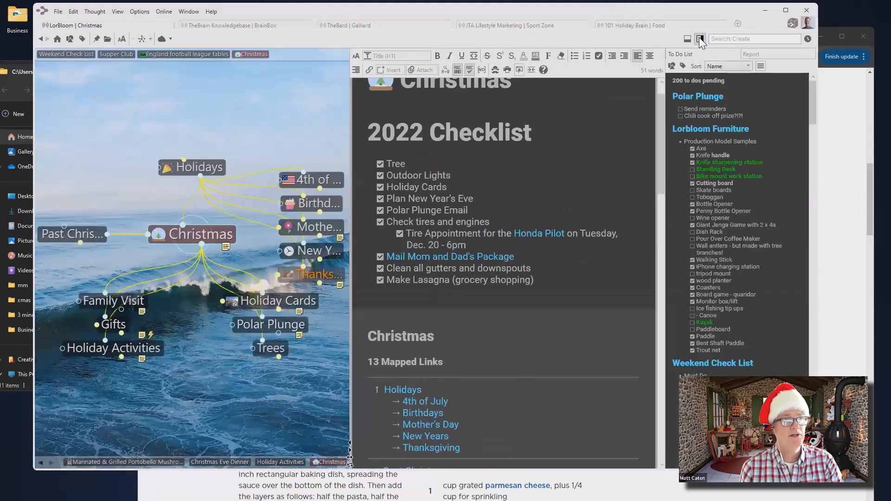
click(772, 55)
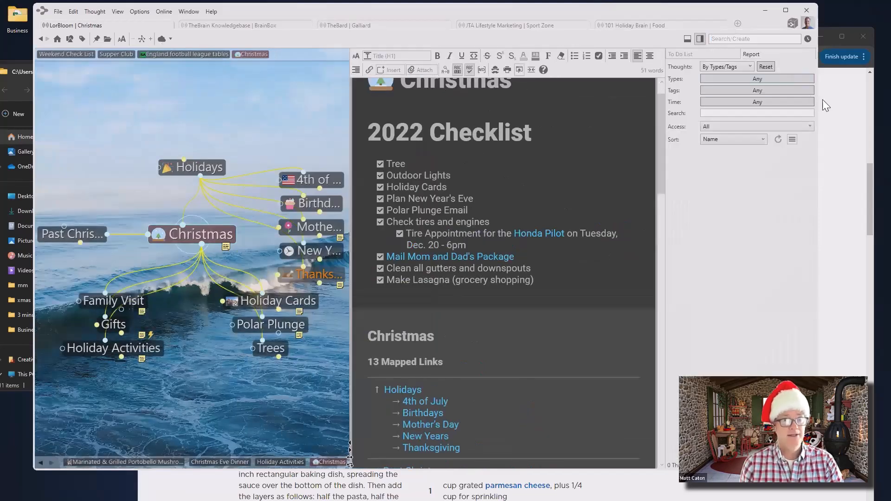
click(778, 139)
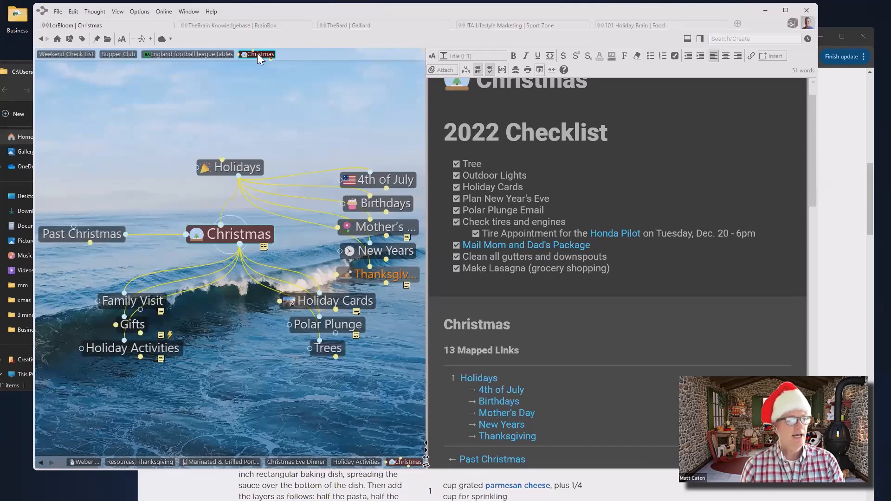
click(213, 55)
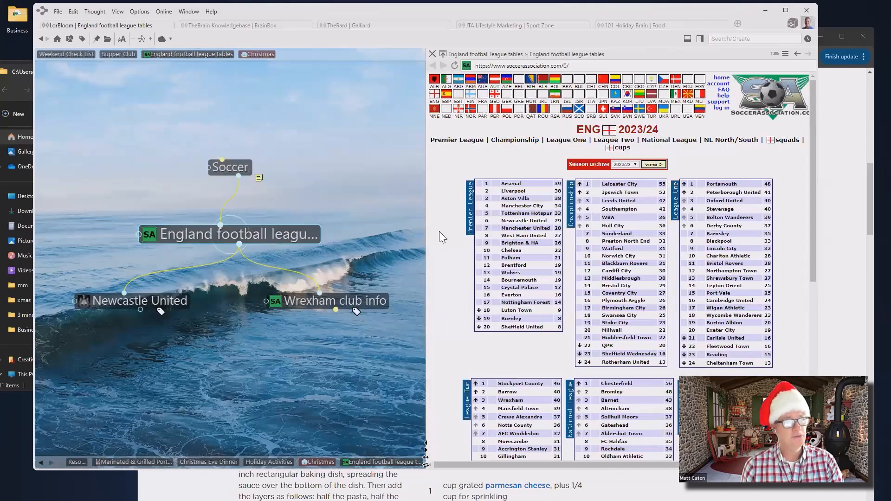
Navigate via Supper Club, Christmas and Holiday Activities back to Christmas Eve Dinner
click(125, 55)
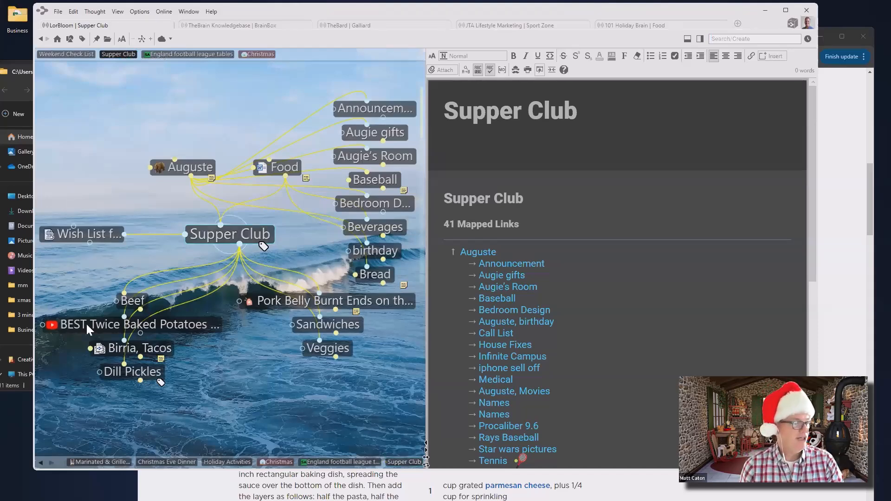
click(277, 462)
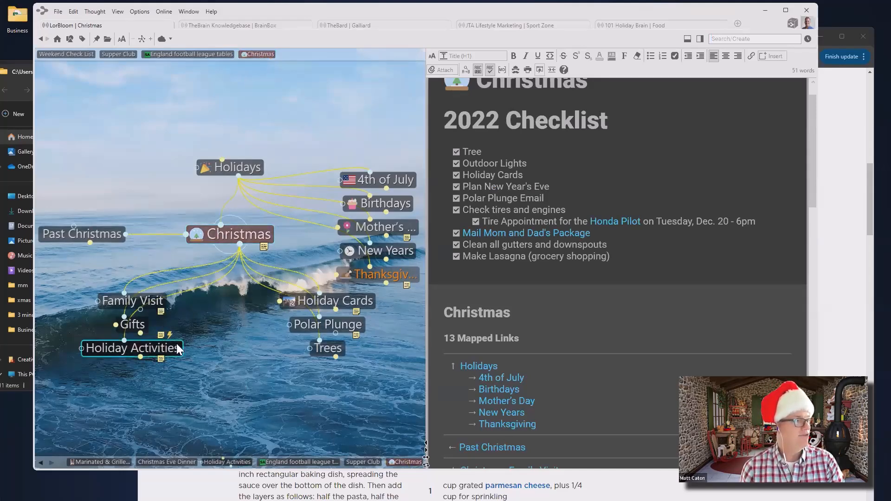
click(143, 349)
click(160, 325)
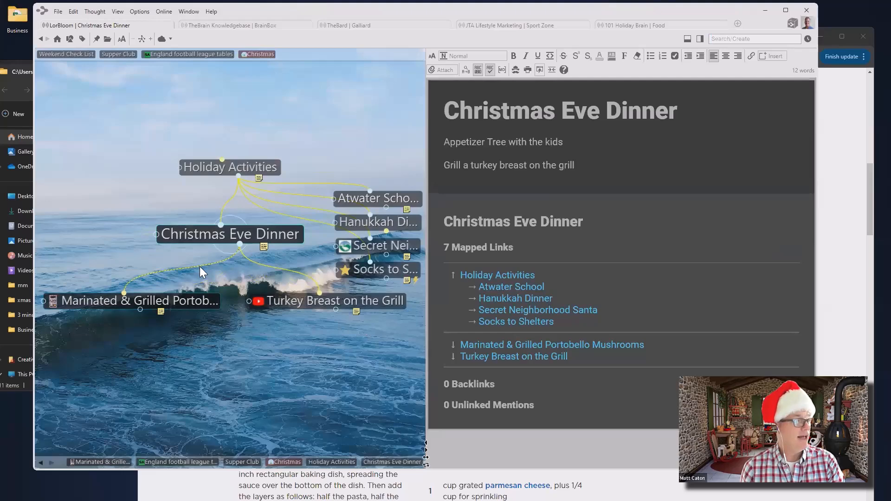
Unlink the Marinated & Grilled Portobello Mushrooms and Turkey Breast on the Grill children via their context menus
right_click(201, 267)
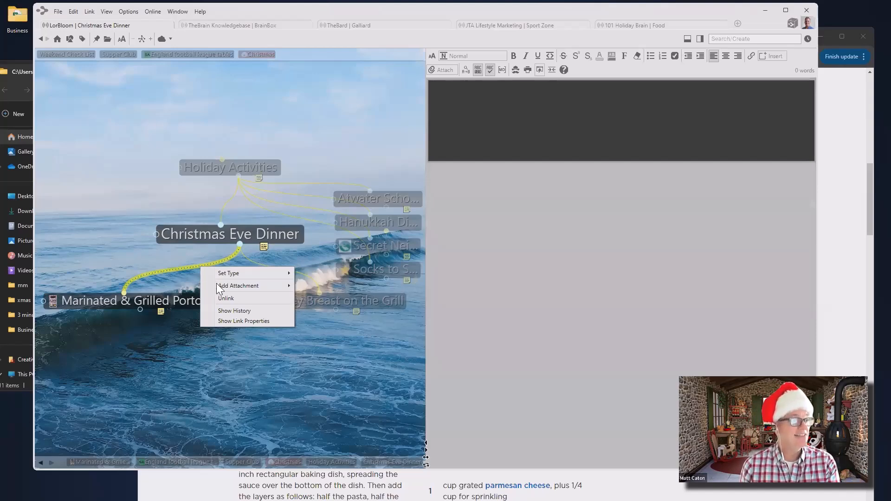
click(225, 300)
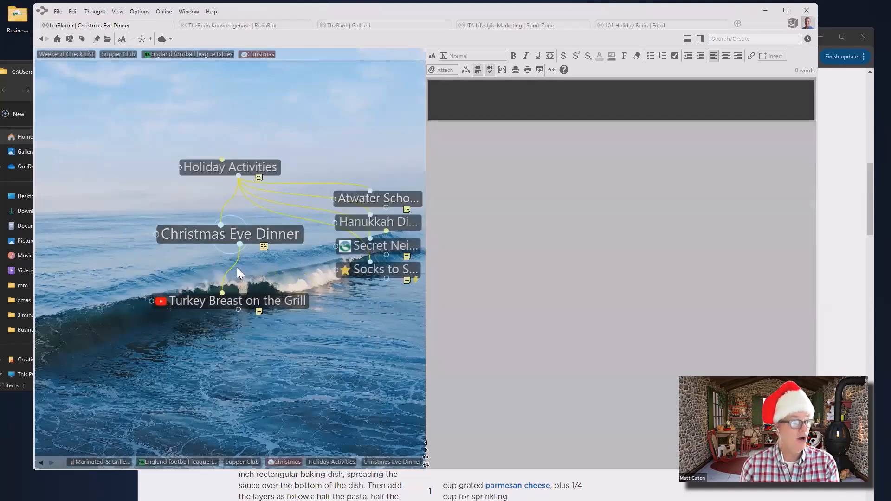
right_click(234, 267)
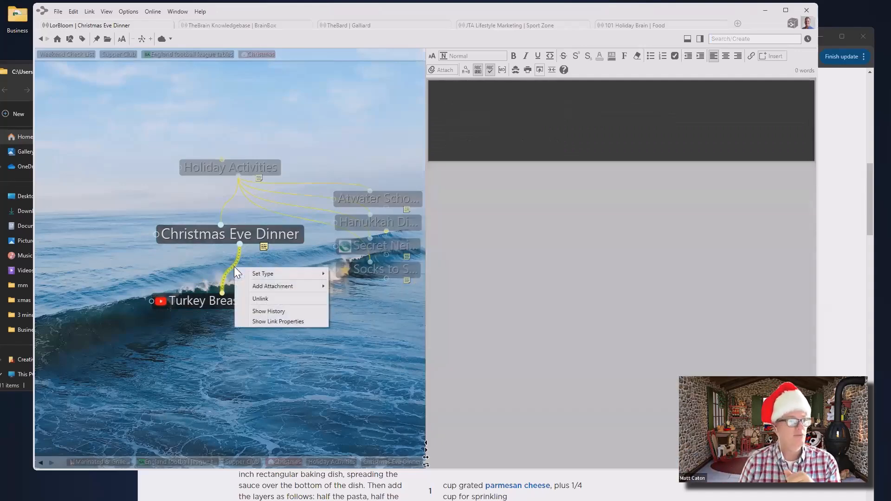
click(271, 300)
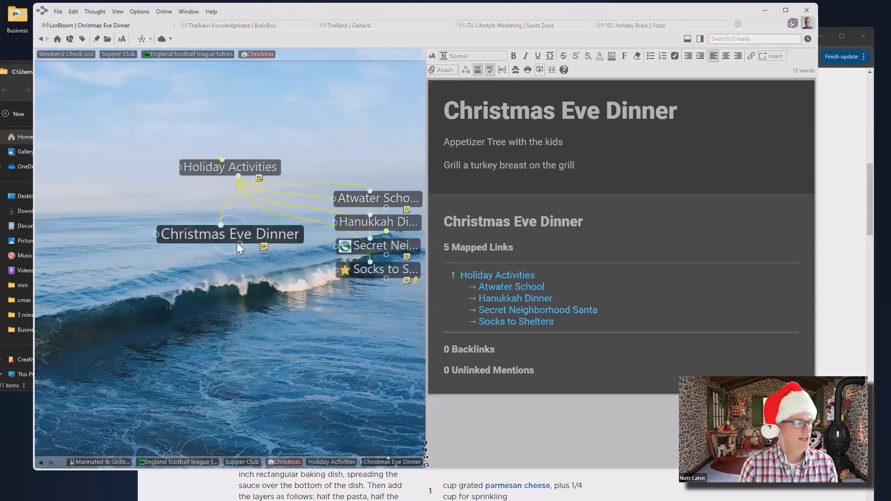
Drag a new child out of Christmas Eve Dinner and name it 'Scrodge Steak'
drag(239, 245, 260, 312)
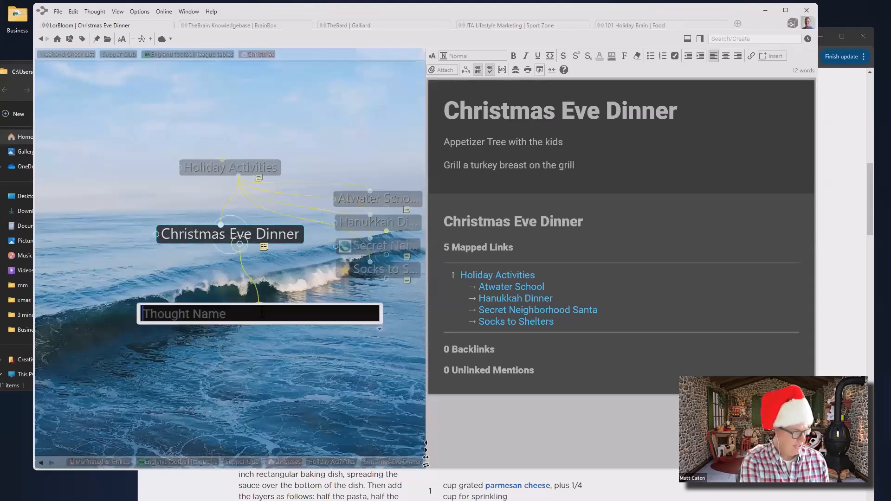
text(Scrodge Steak)
key(Return)
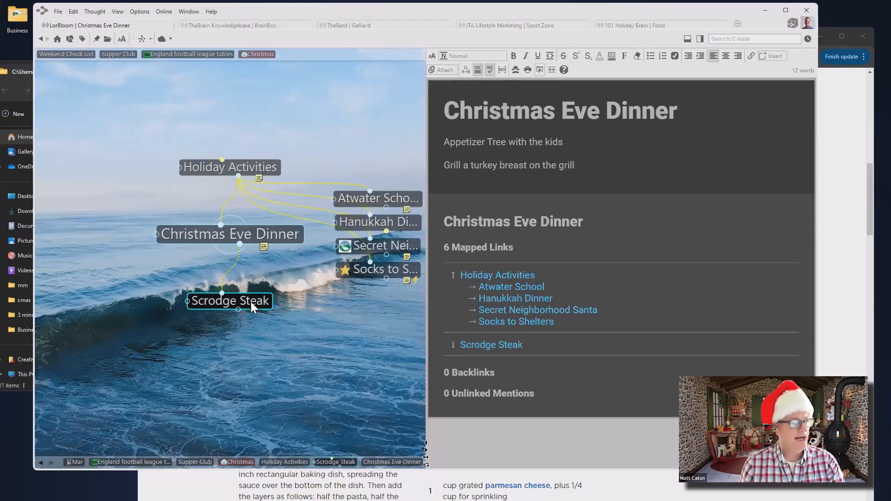
Forget the Scrodge Steak thought from its context menu
right_click(251, 302)
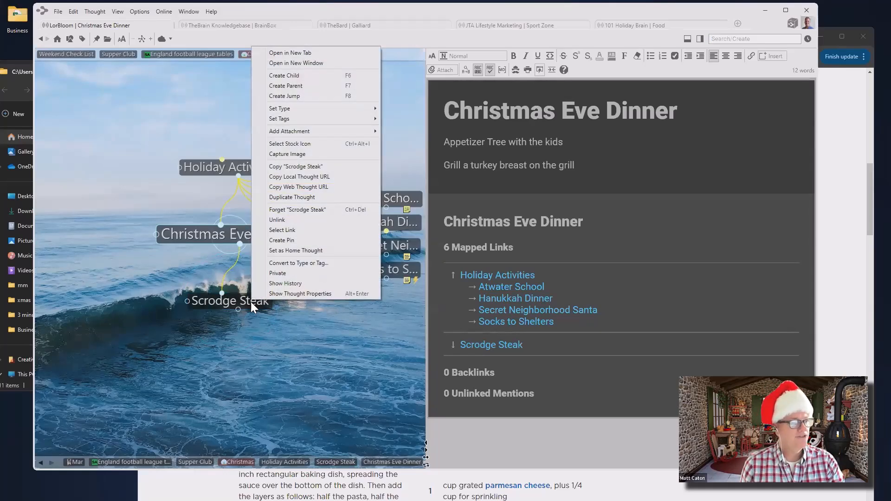
click(290, 209)
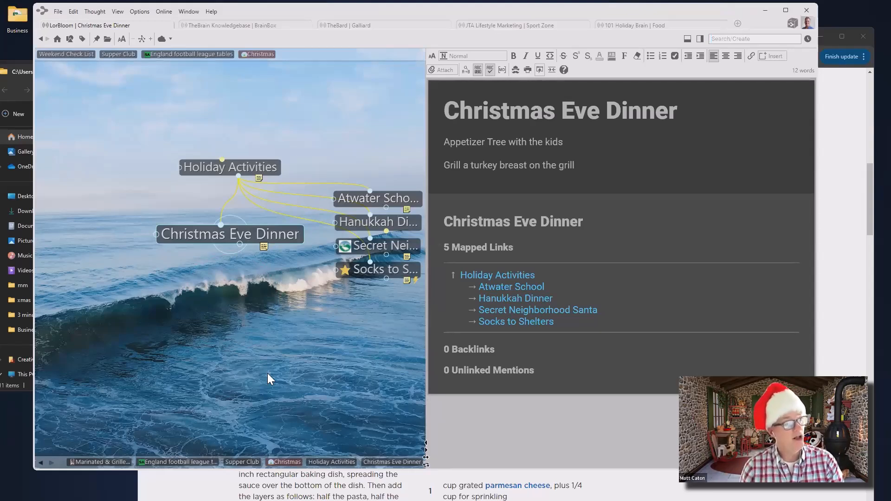
Turn on Show Forgotten Thoughts in the Options menu
click(141, 12)
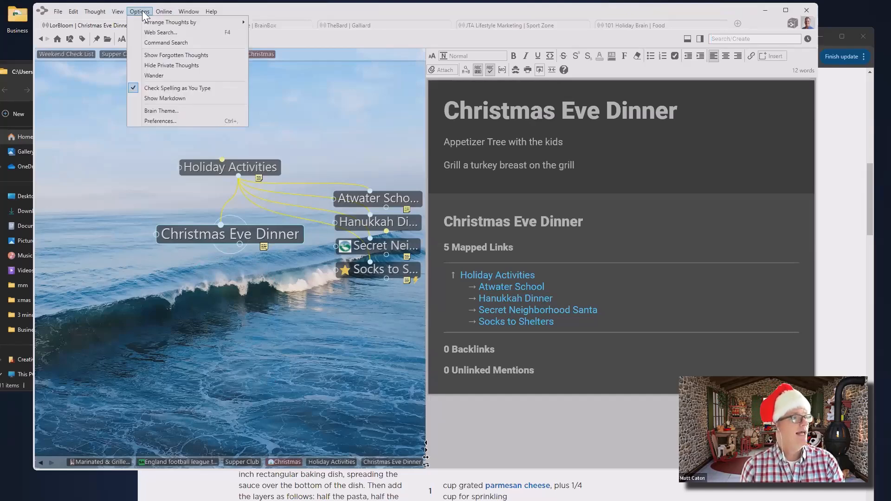
click(151, 54)
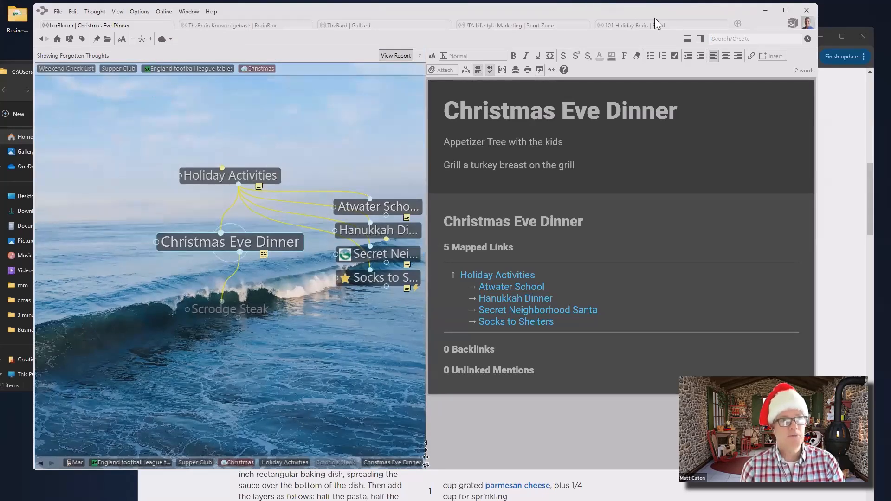
Show a report listing only forgotten thoughts, review it, then close the report panel
click(701, 38)
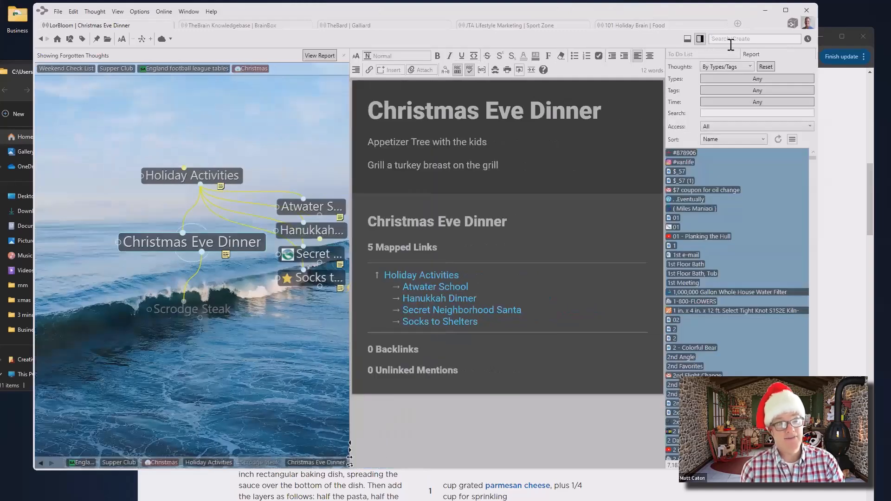
click(751, 67)
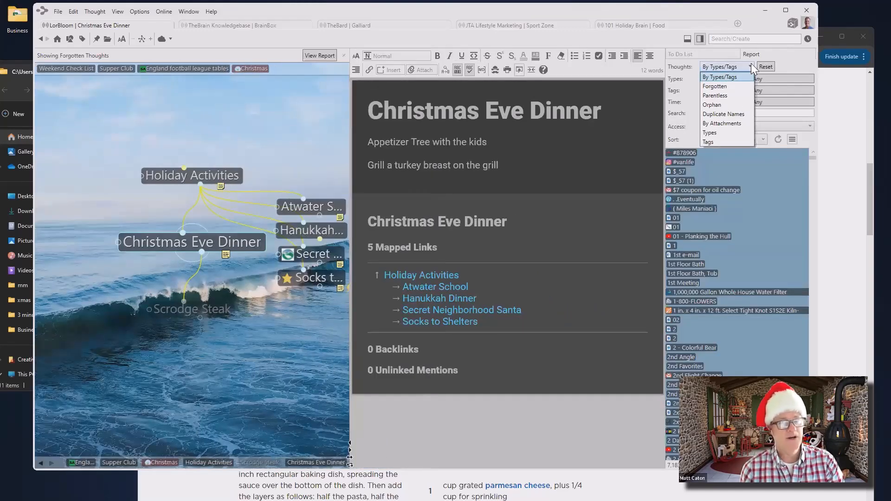
click(725, 87)
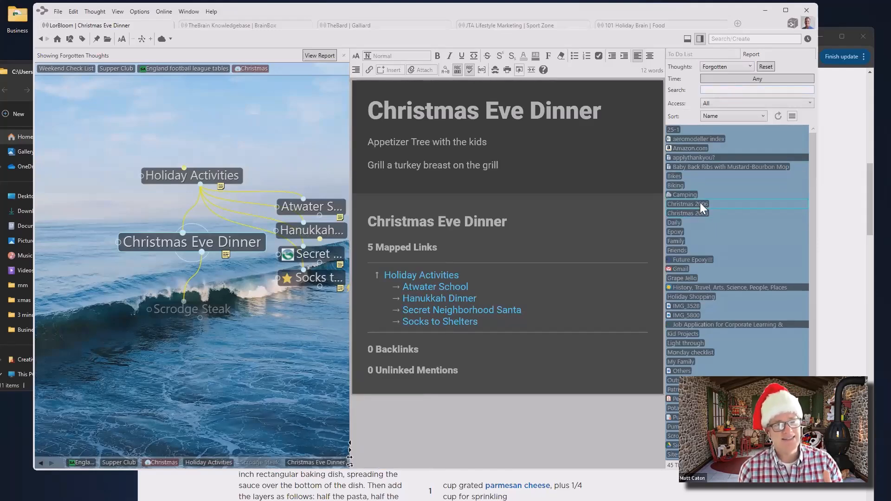
scroll(742, 217, down, 3)
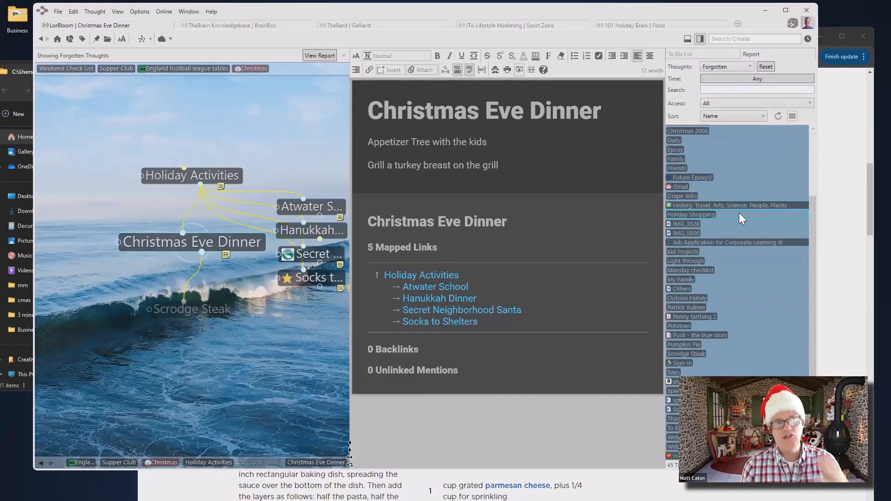
scroll(739, 213, up, 3)
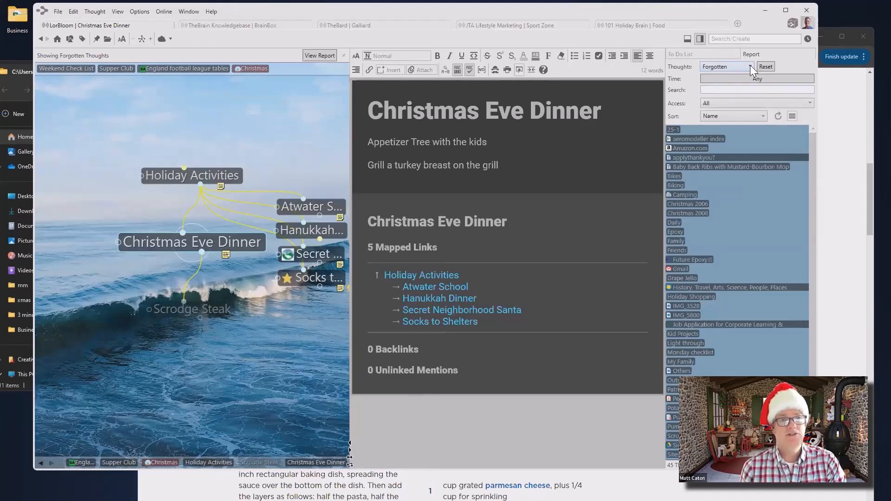
click(704, 38)
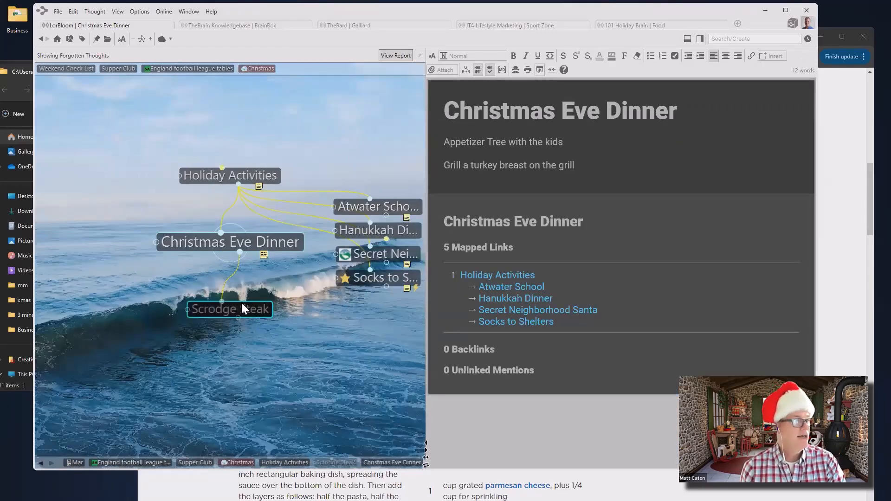
Delete the faded Scrodge Steak thought from its context menu
right_click(249, 312)
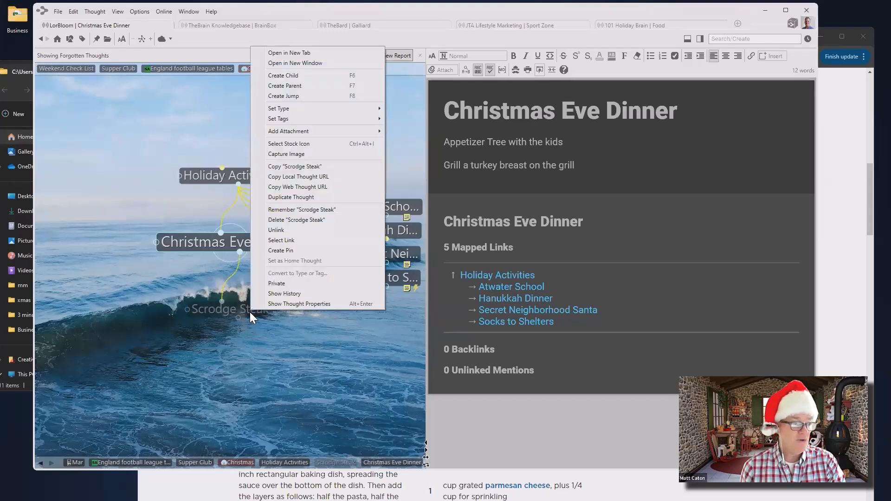
click(288, 219)
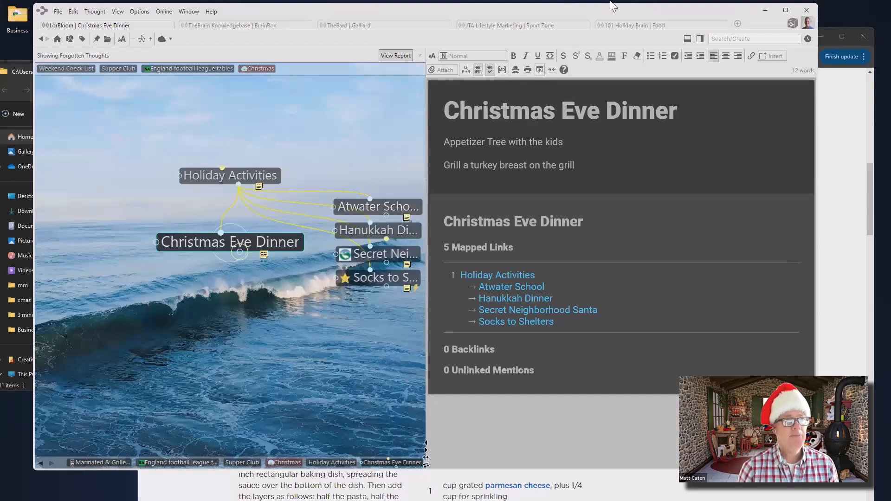
Add a child under Christmas Eve Dinner, type 'las' and pick the existing Lasagna thought
click(793, 24)
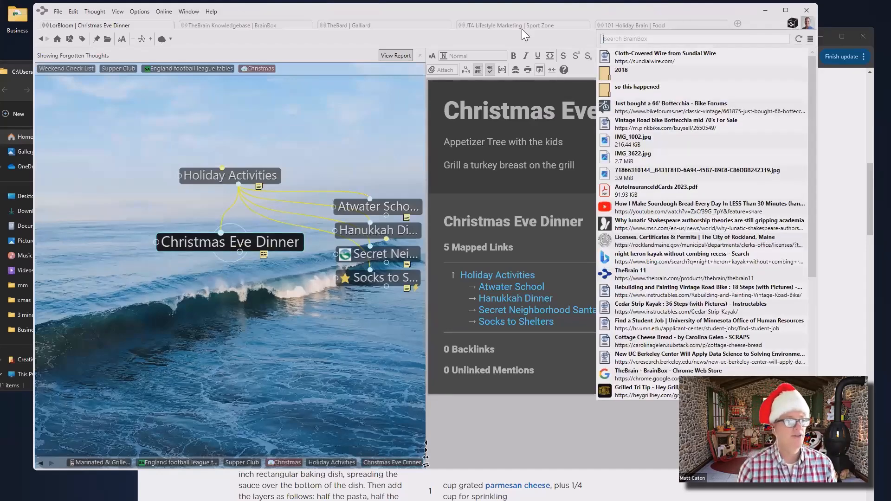
click(349, 141)
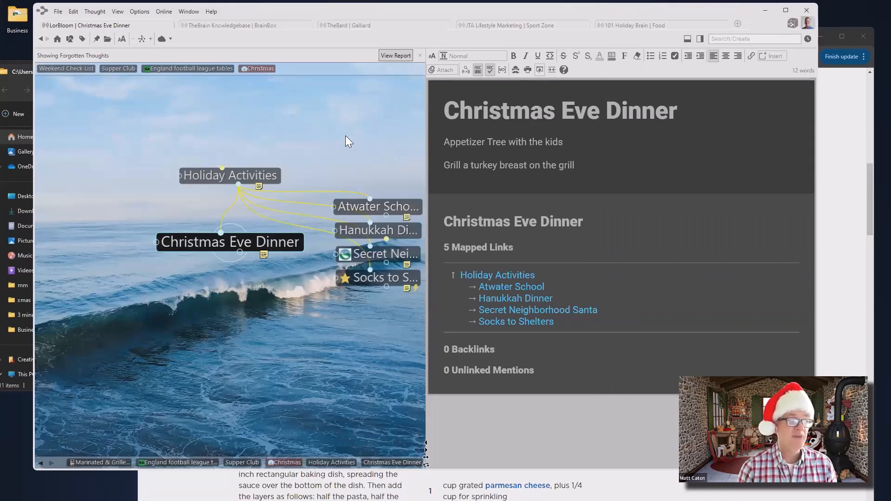
drag(240, 252, 256, 307)
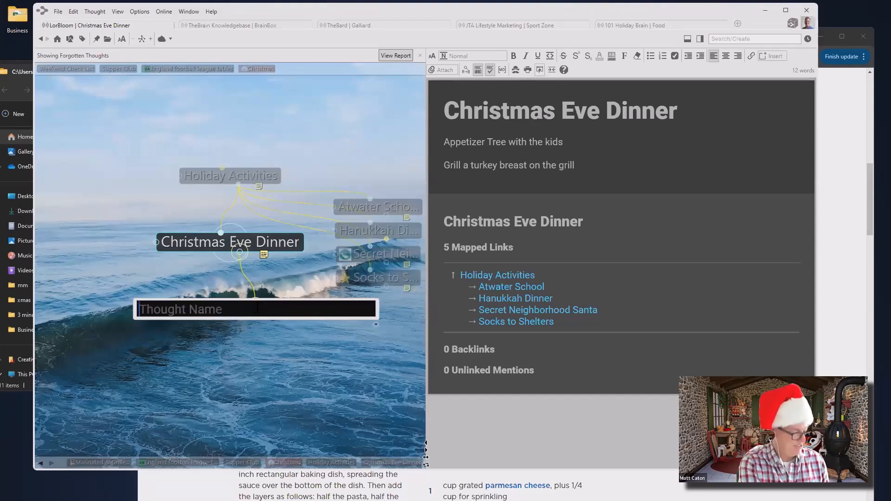
text(las)
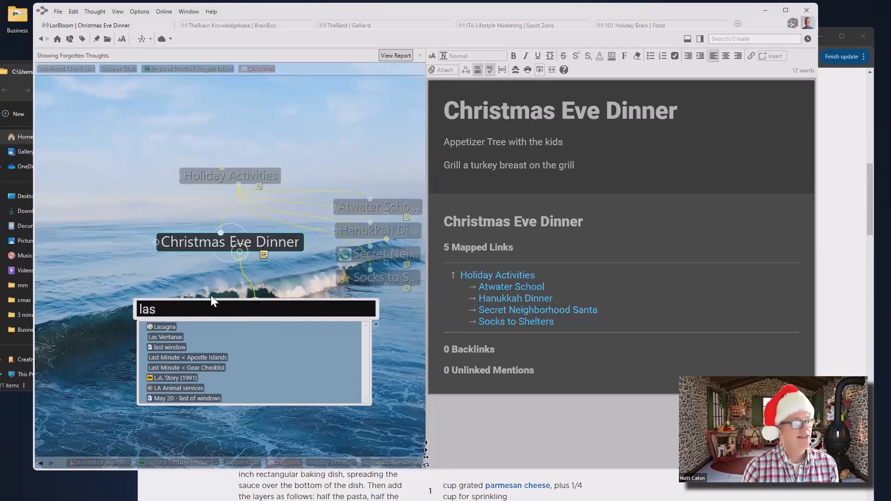
click(170, 327)
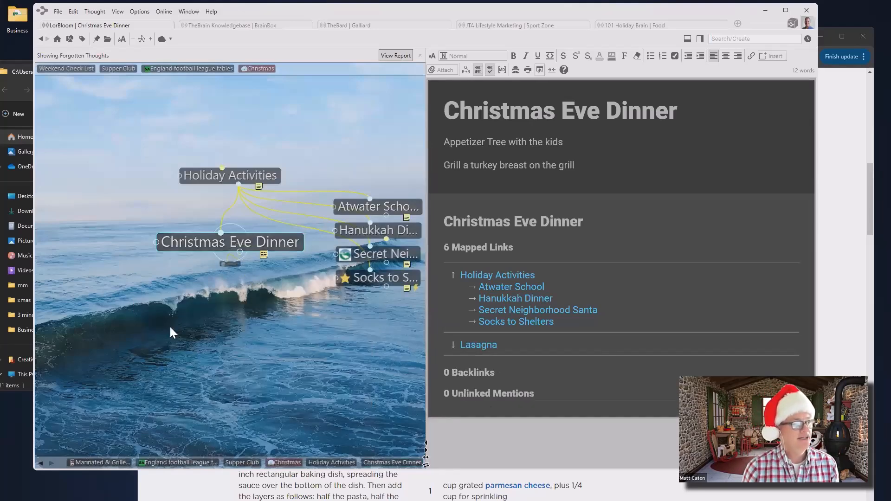
Activate Lasagna and open its Food Network Turkey Lasagna recipe page, scrolling through it
click(245, 310)
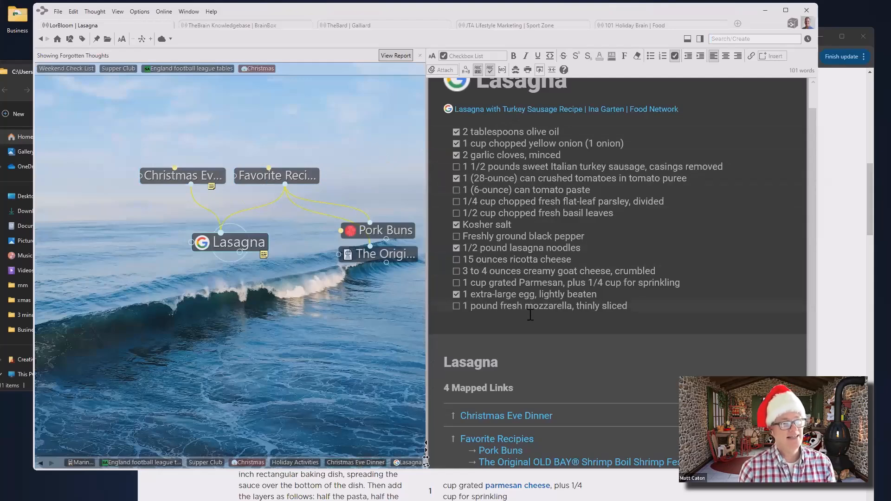
click(479, 118)
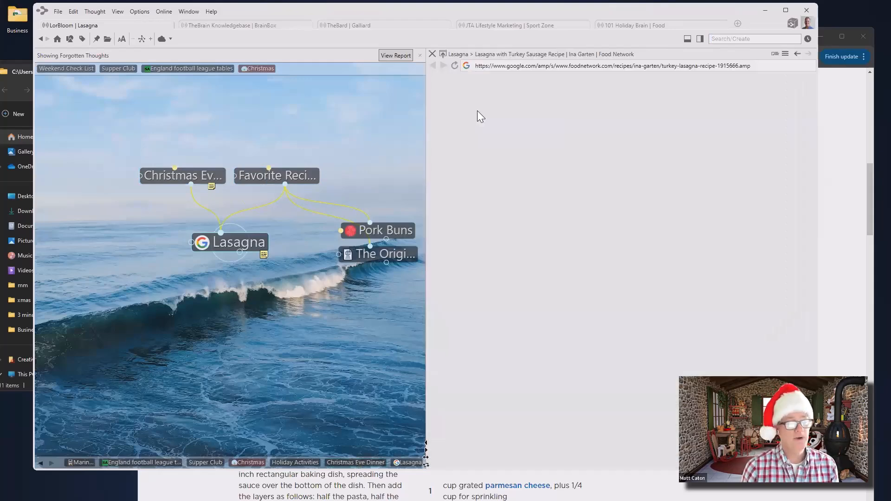
scroll(648, 254, down, 15)
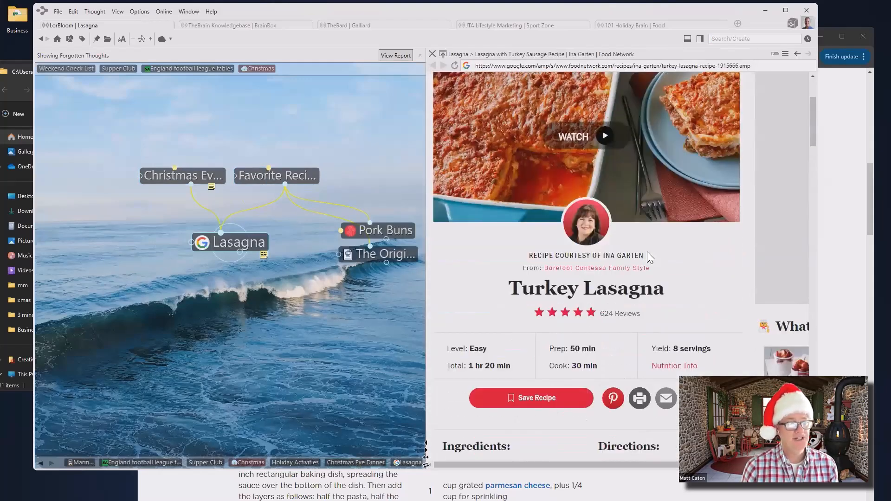
scroll(648, 255, down, 9)
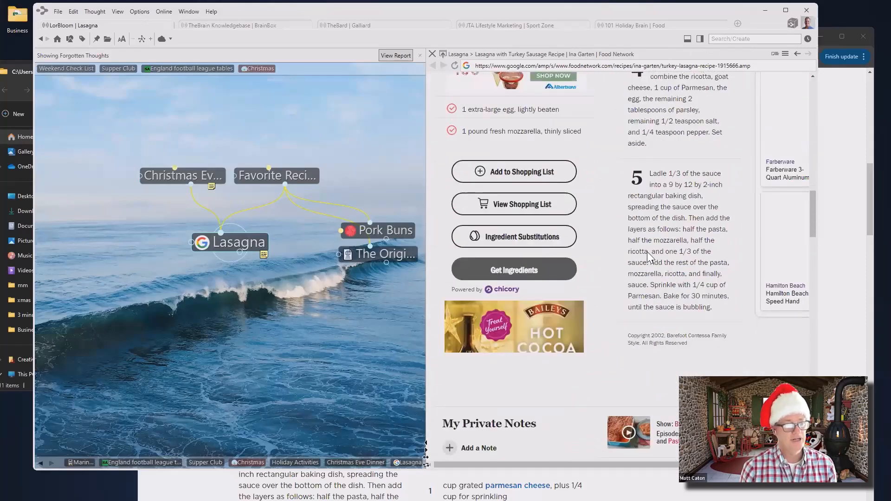
scroll(648, 256, up, 7)
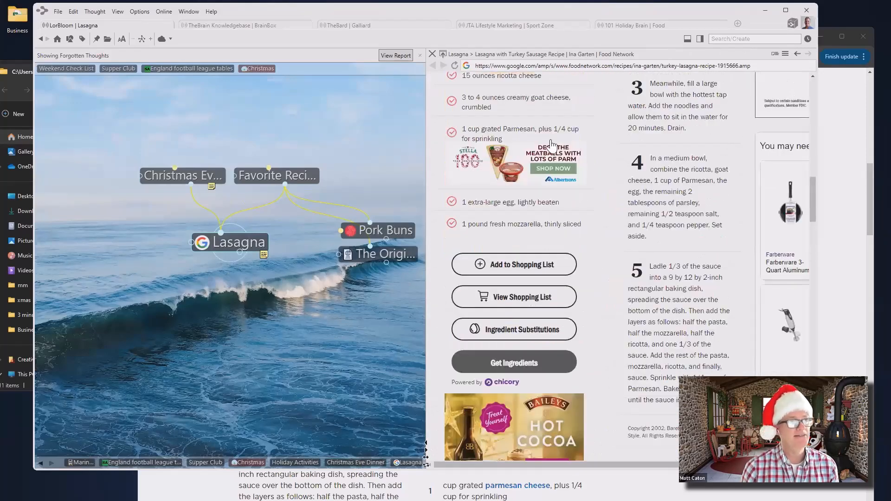
Close the recipe web page, then tick and untick the sweet Italian turkey sausage ingredient
click(432, 54)
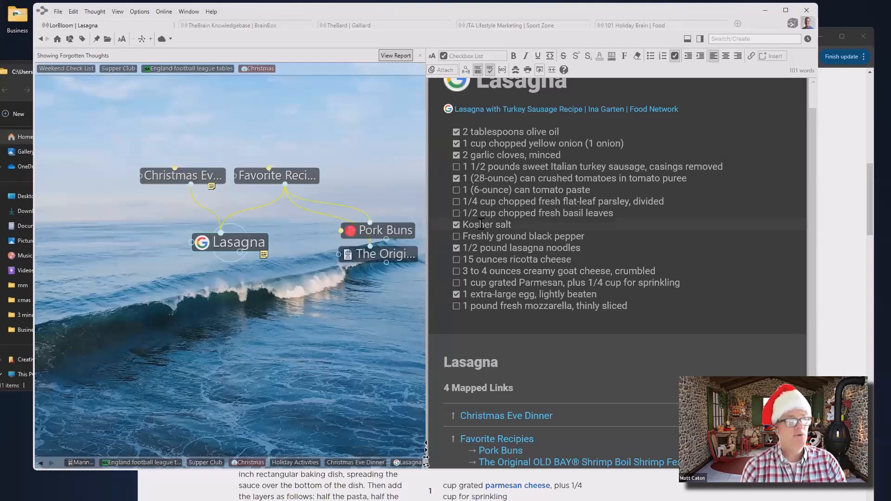
click(456, 167)
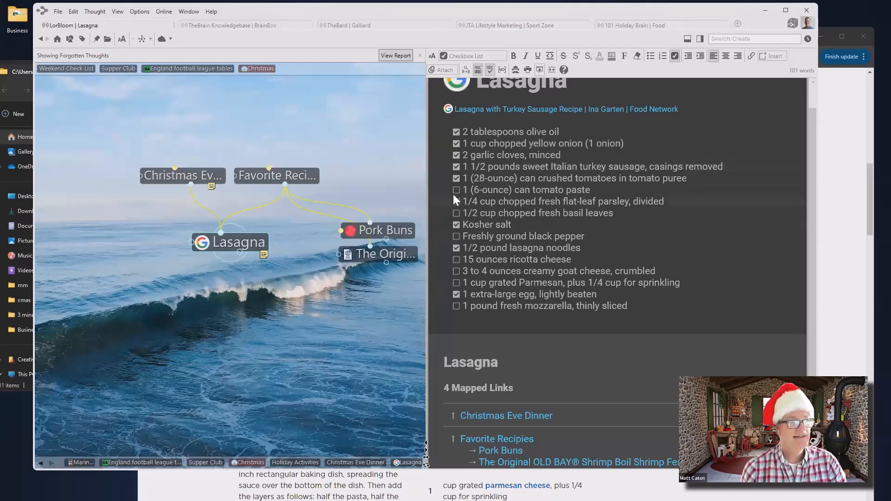
click(457, 167)
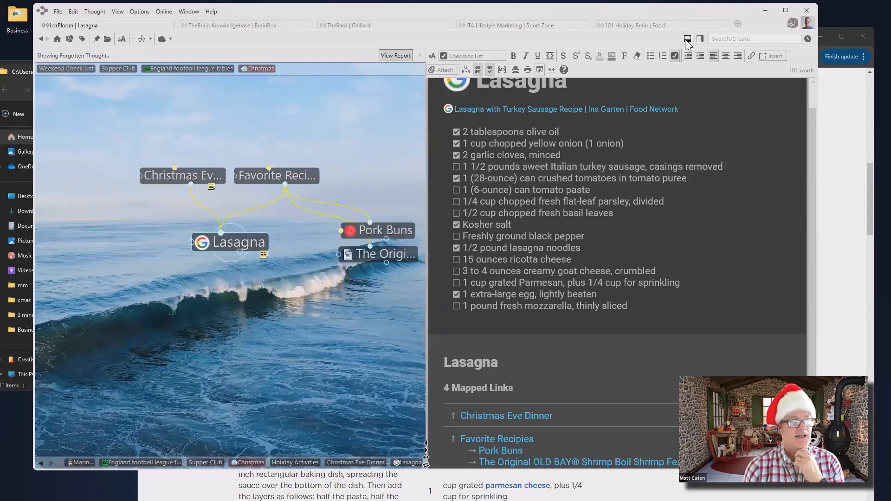
click(699, 39)
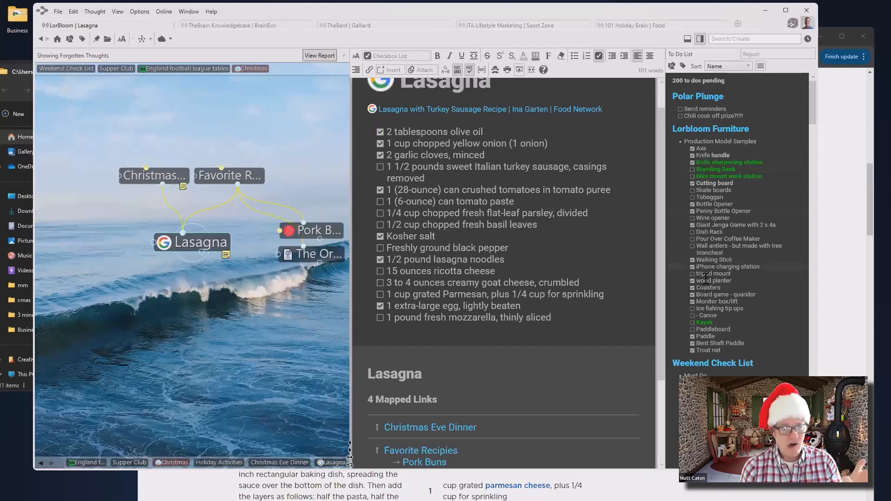
scroll(712, 311, down, 15)
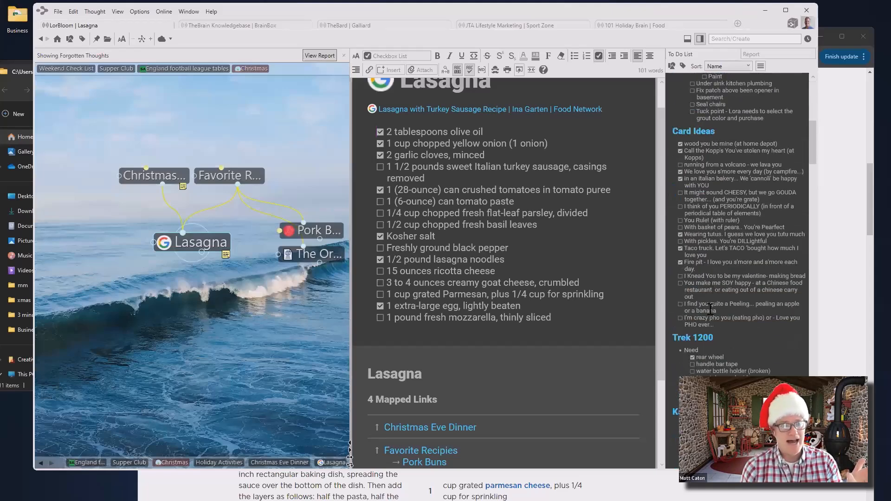
scroll(701, 195, down, 3)
scroll(699, 185, down, 10)
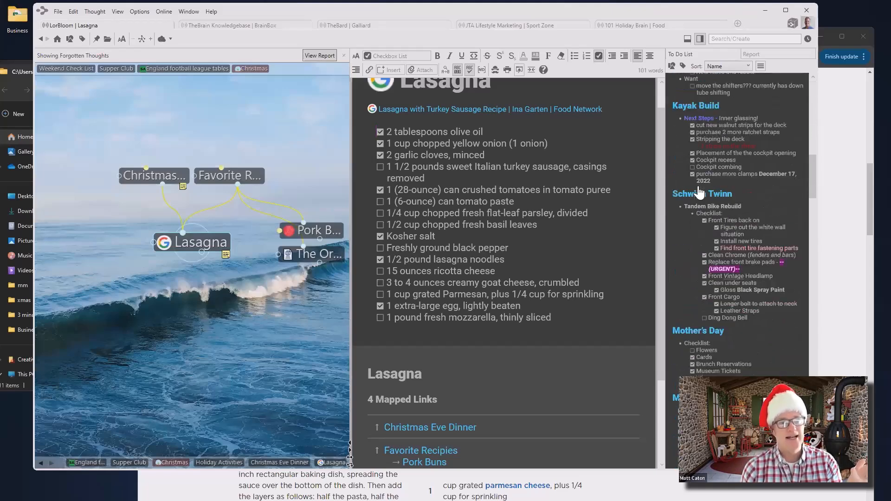
scroll(701, 176, up, 9)
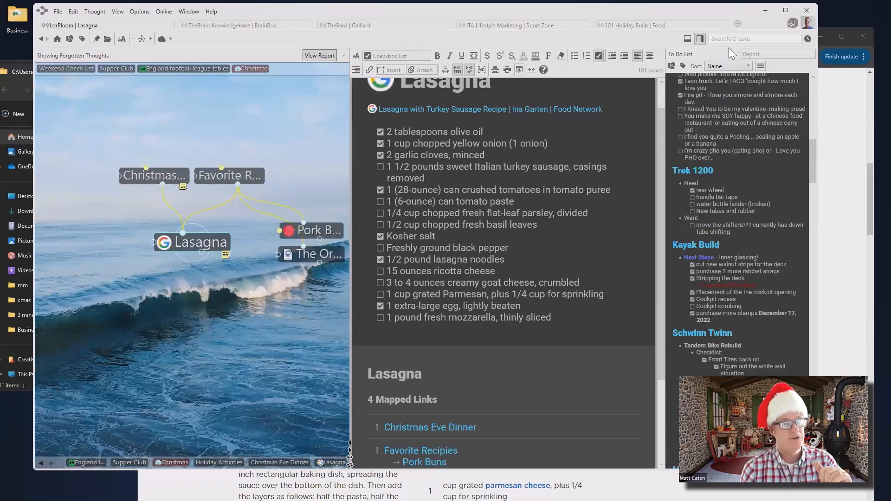
click(702, 39)
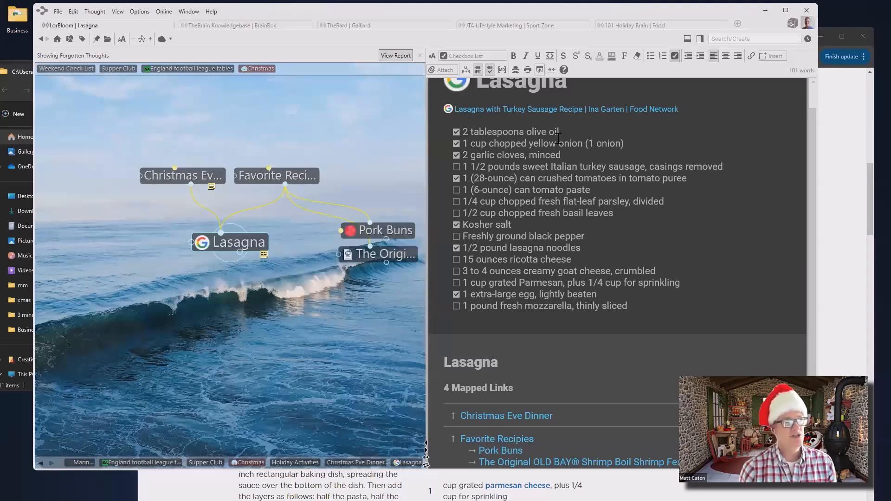
Hide the forgotten-thoughts bar and move up via Christmas Eve Dinner to Holiday Activities
click(421, 55)
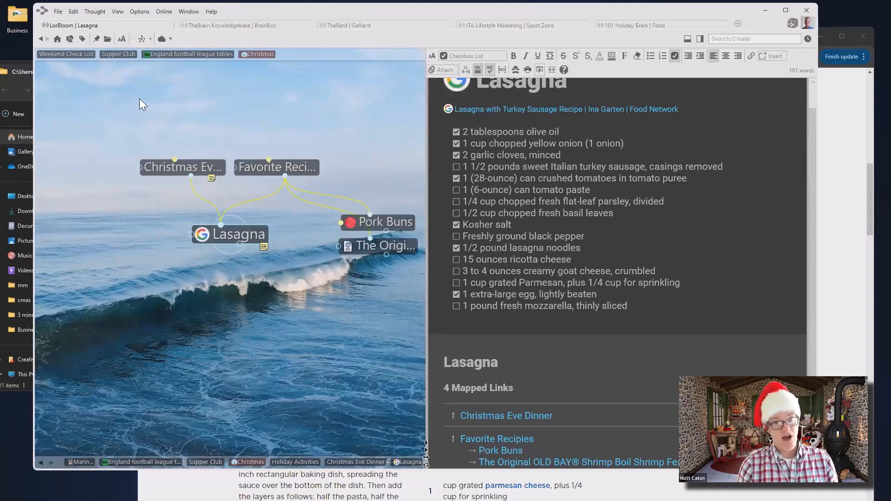
click(279, 166)
click(194, 167)
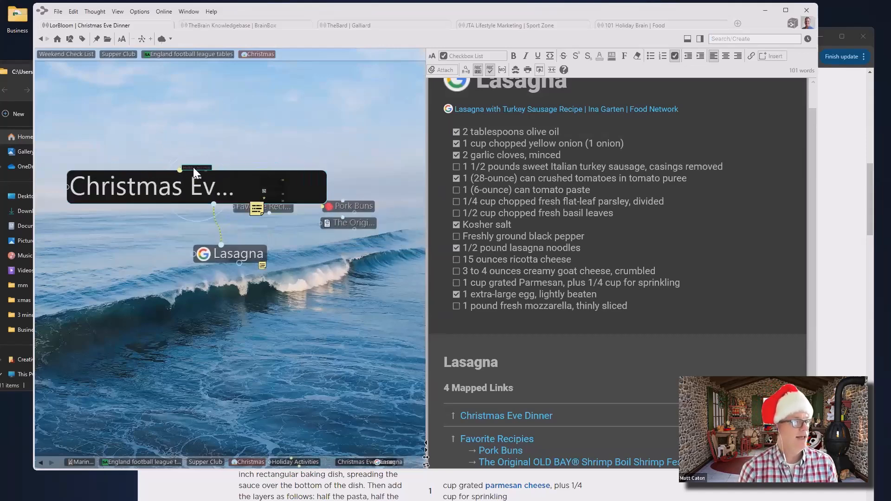
click(238, 167)
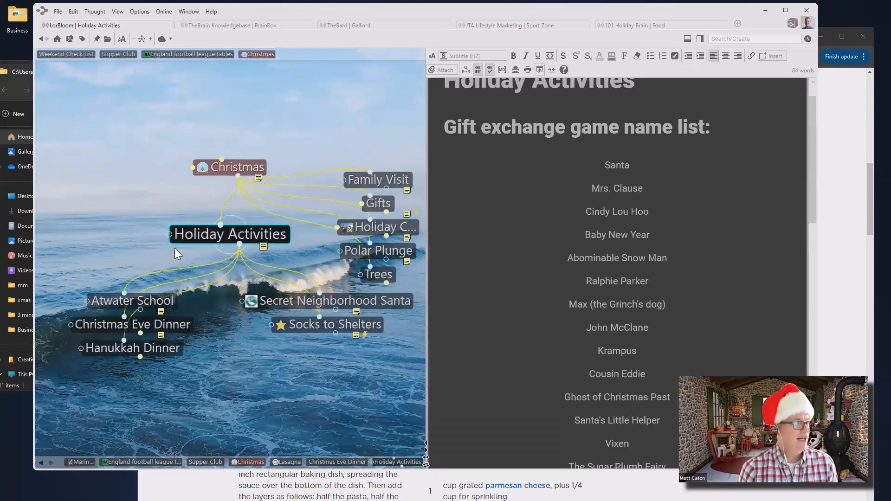
Make Gifts, Christmas the central thought and scroll to its 2022 Ideas gift checklist
click(381, 204)
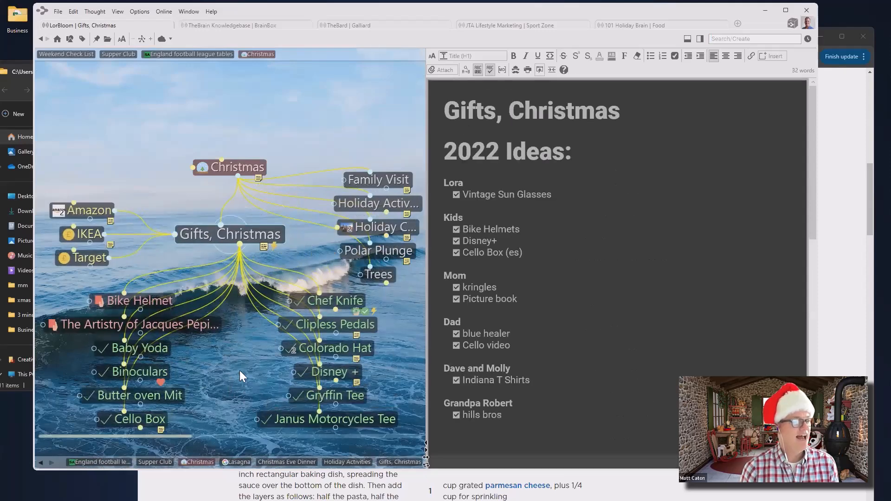
scroll(242, 347, down, 2)
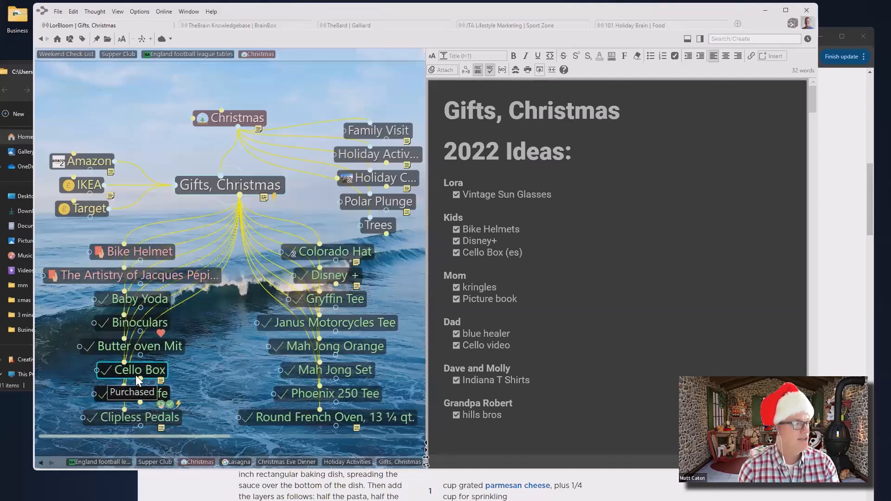
Visit the Binoculars thought, then go through Gifts, Christmas to the Baby Yoda gift
click(154, 324)
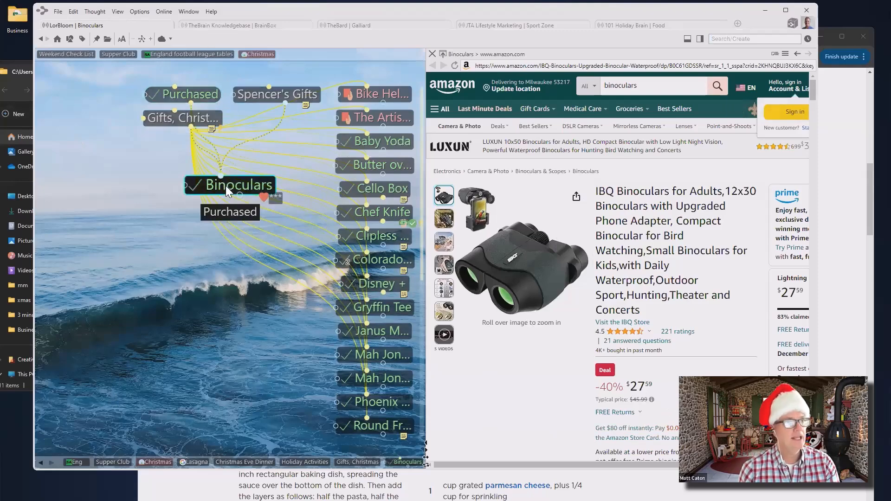
click(185, 118)
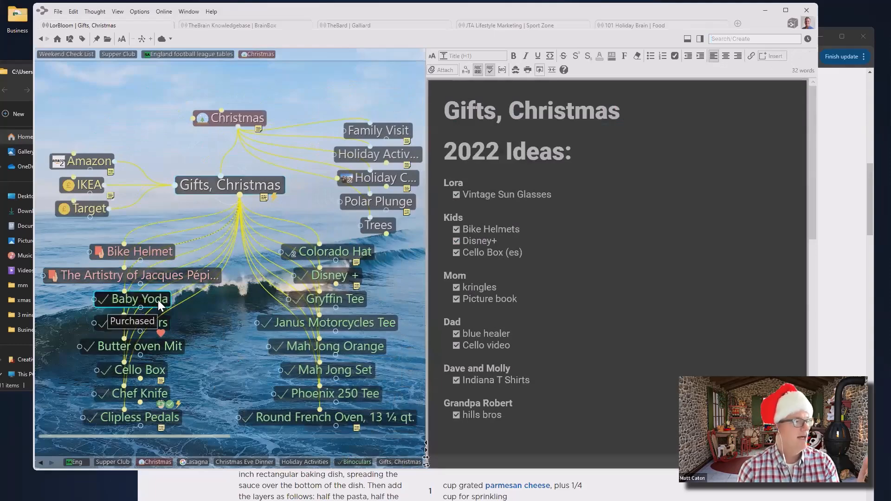
click(158, 301)
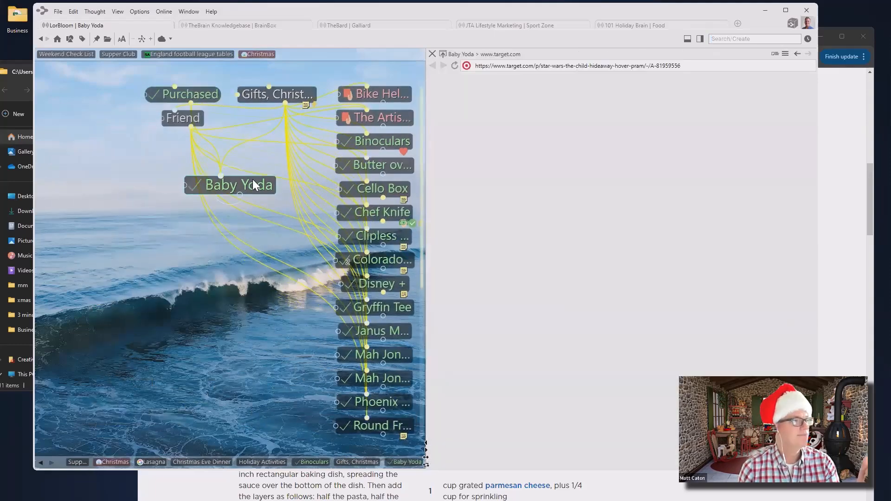
Change Baby Yoda's thought type from Purchased to Not Purchased in its properties
click(251, 184)
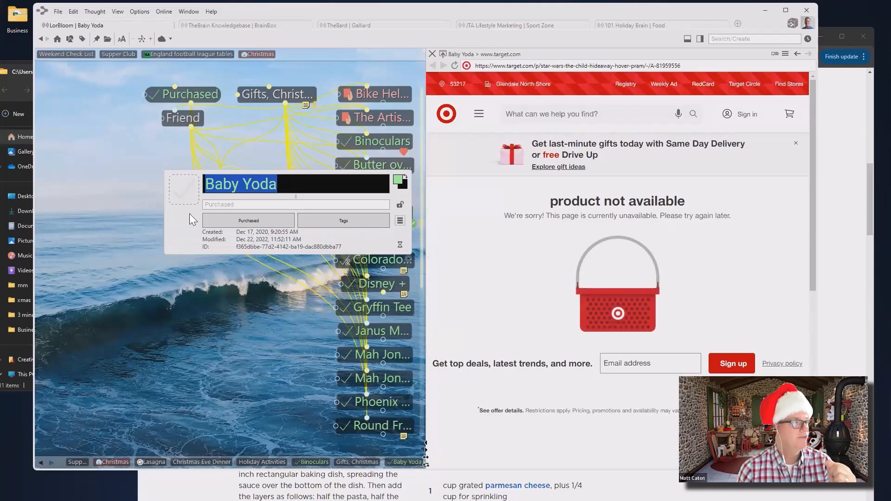
click(261, 221)
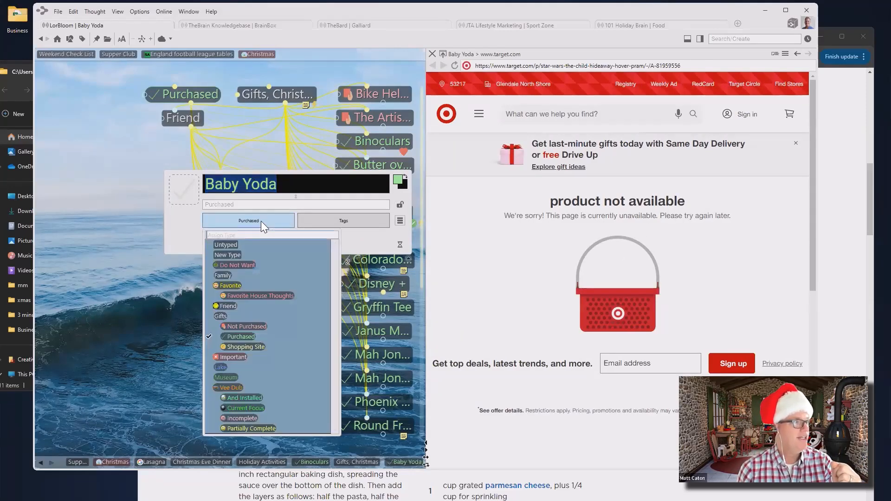
click(245, 326)
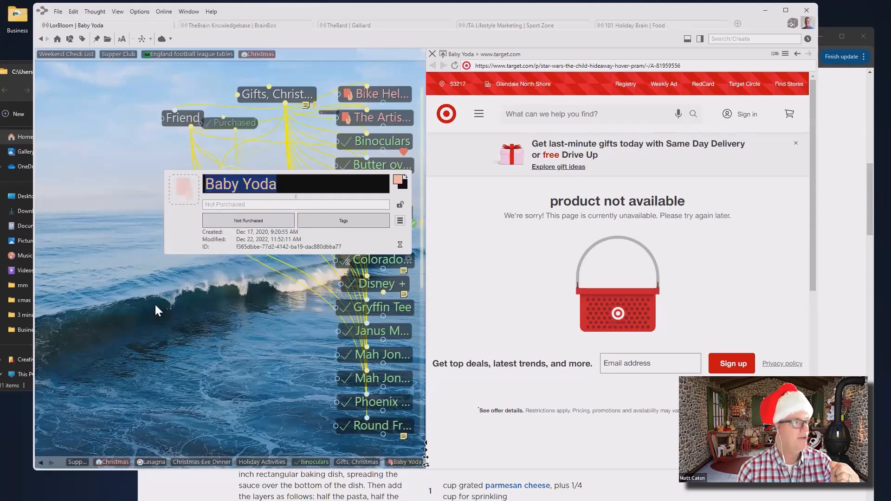
click(179, 302)
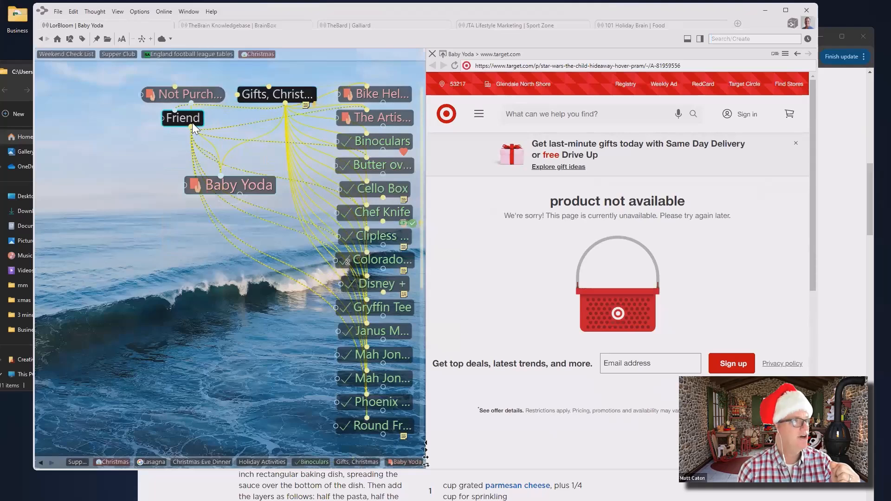
Browse the URGENT, Medium Priority and Back Burner tags, then jump to the pinned Christmas thought
click(278, 92)
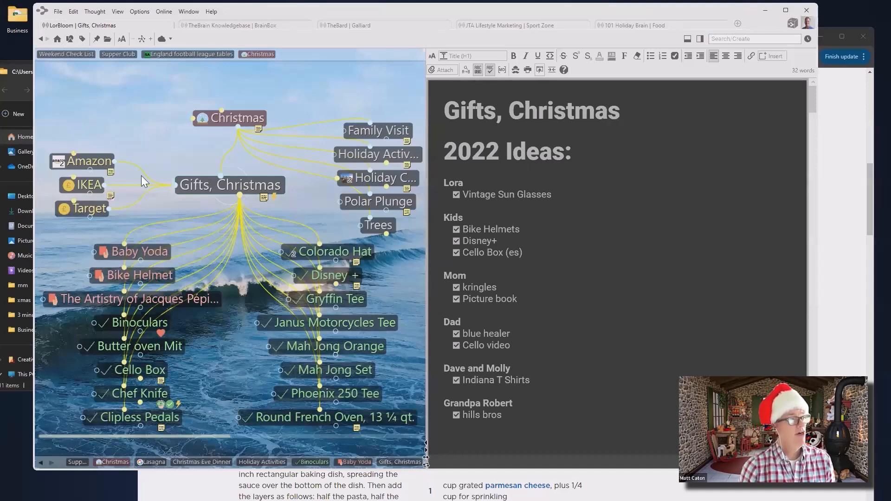
click(178, 403)
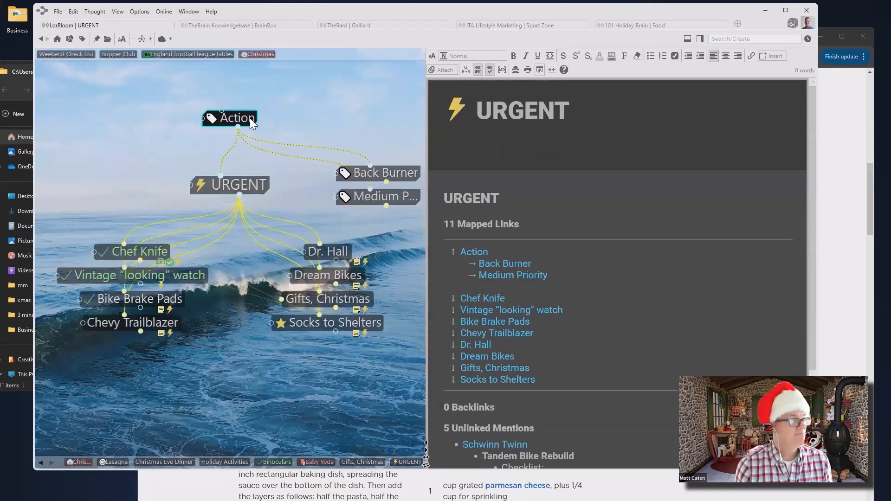
click(381, 197)
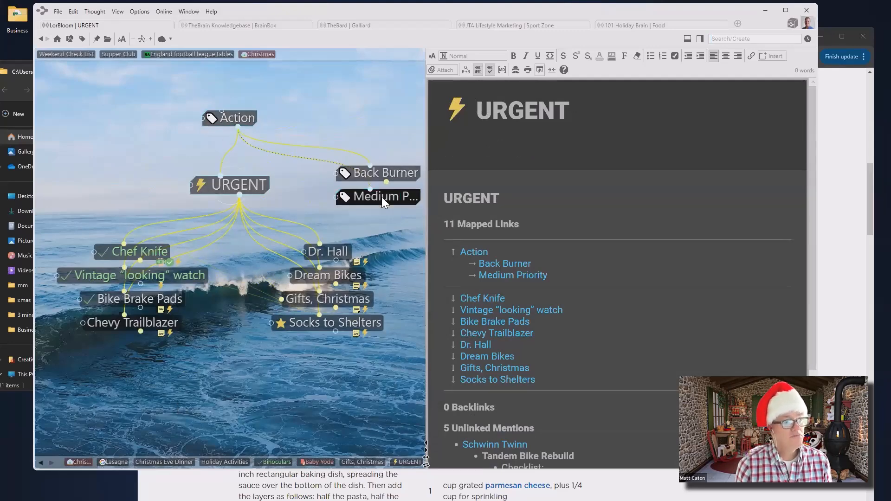
click(403, 174)
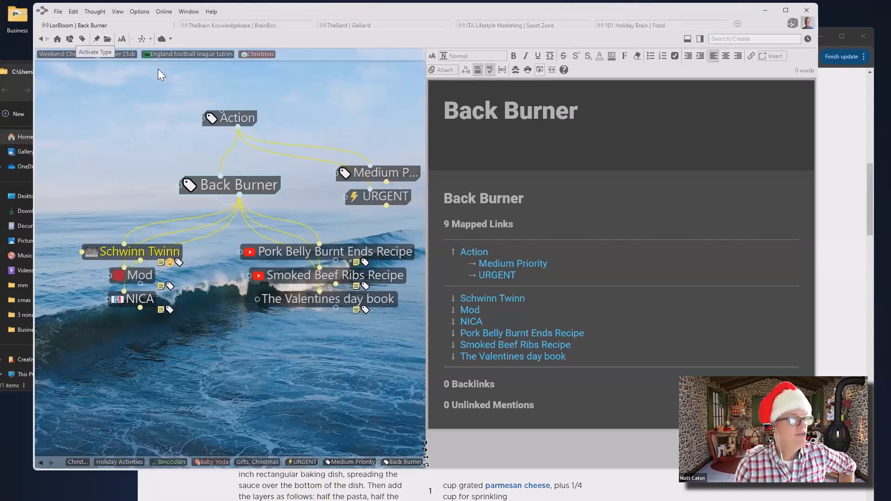
click(256, 54)
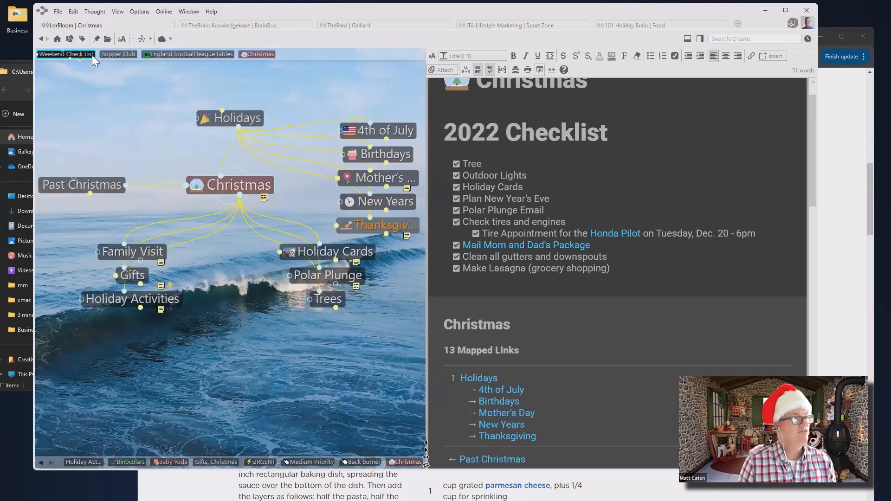
Create a new tag named 'Great Idea' from the tags list
click(83, 39)
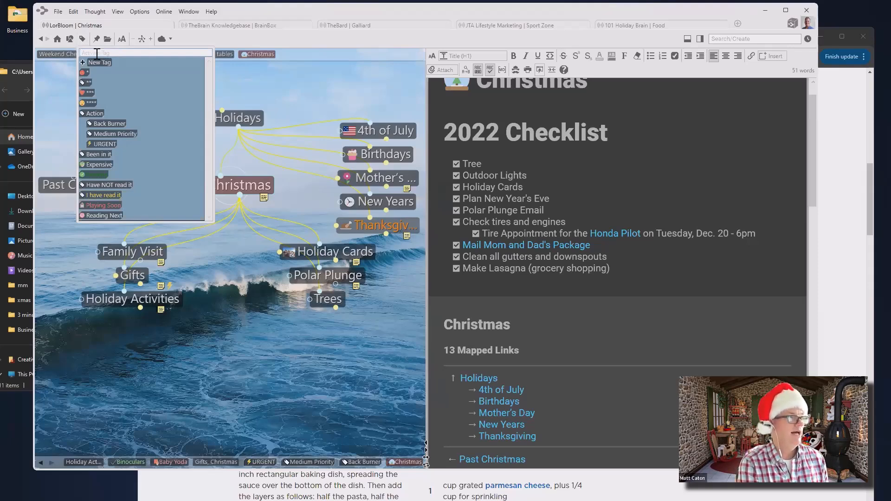
text(Grea)
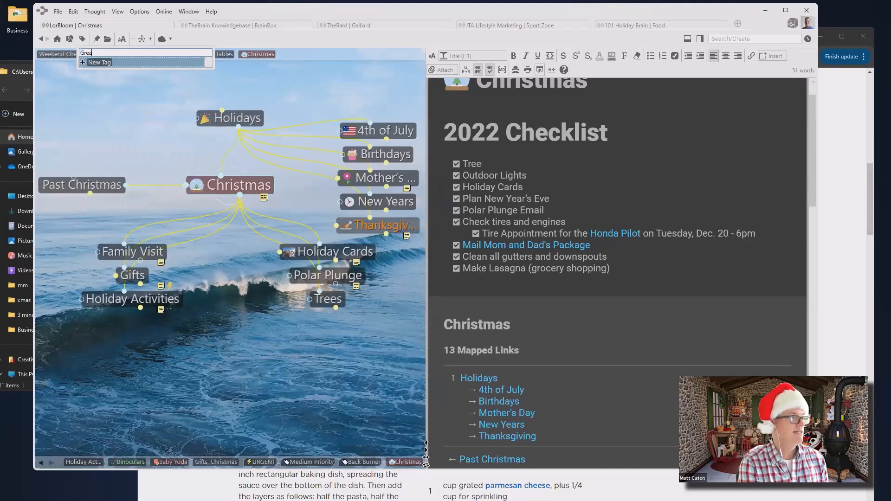
text(t loea)
key(Return)
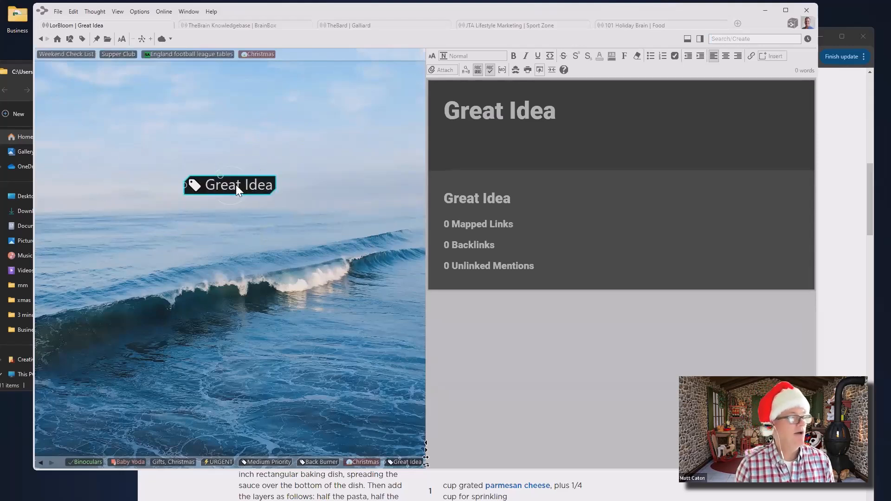
Give the Great Idea tag the gold star stock icon found by searching 'star', then return to Baby Yoda
click(209, 186)
click(185, 187)
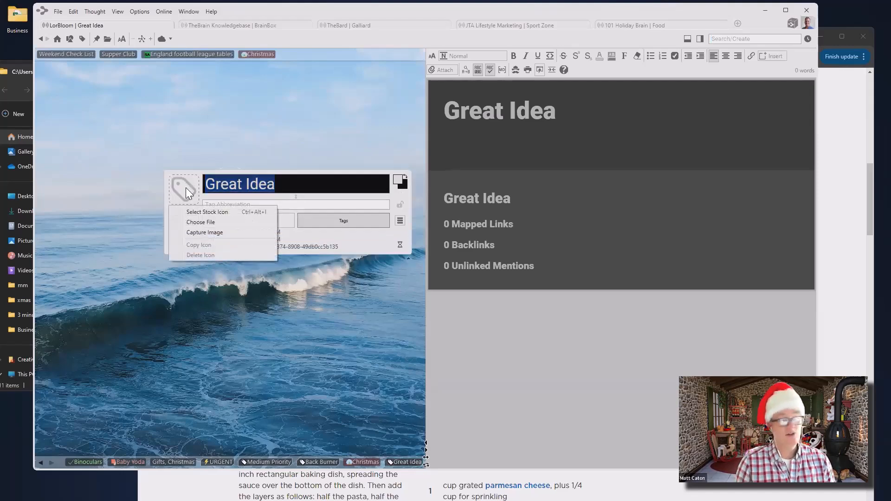
click(204, 212)
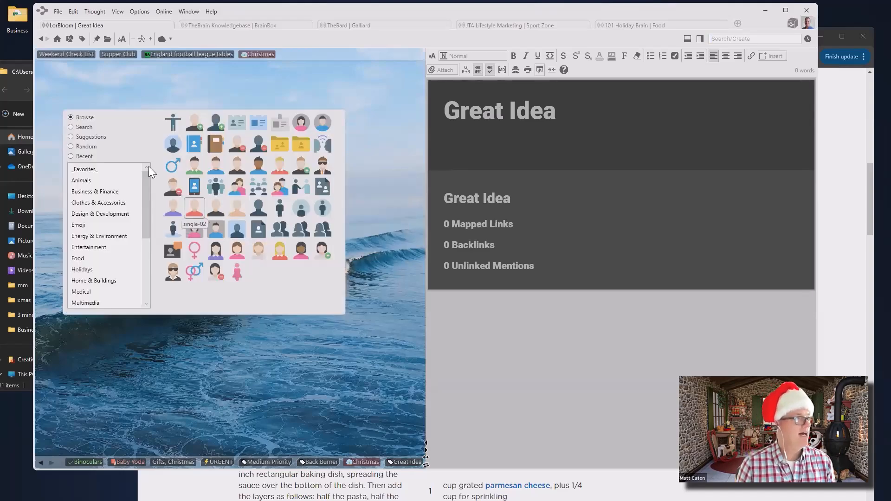
click(71, 127)
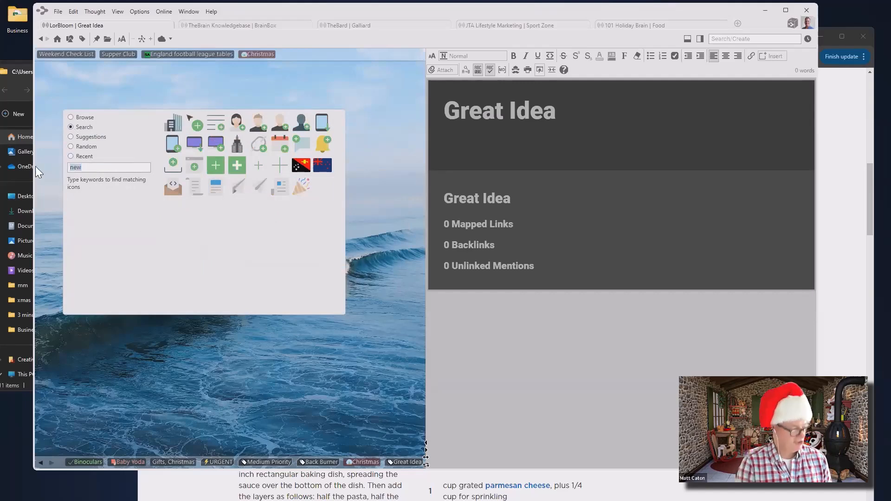
text(star)
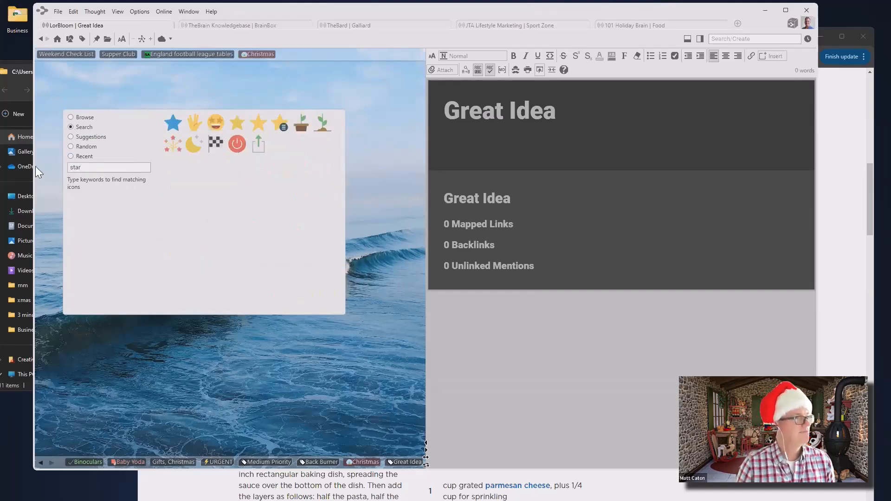
click(262, 122)
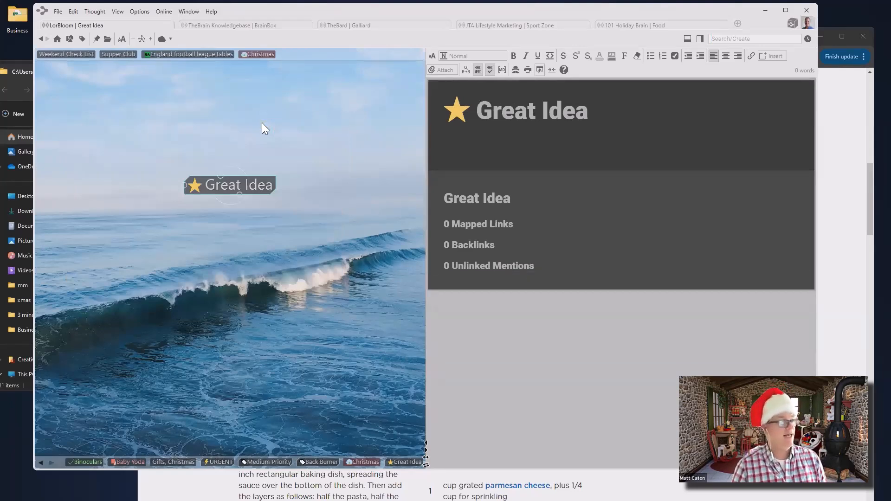
click(124, 460)
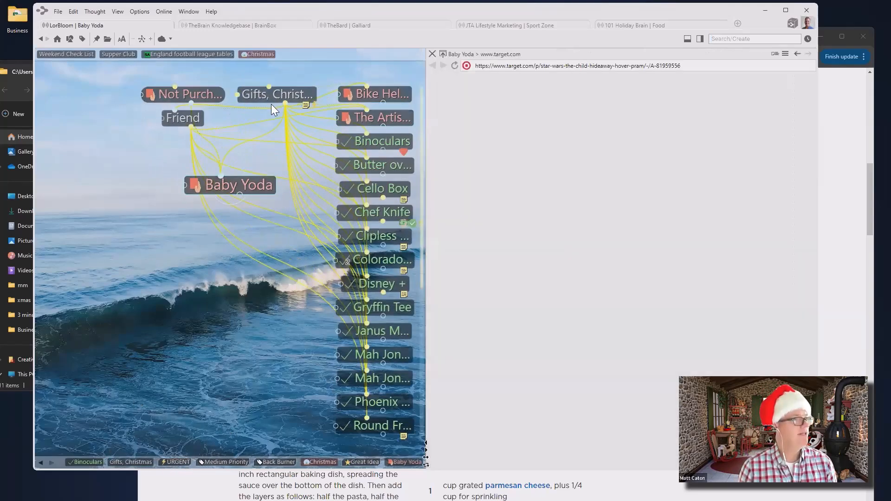
Go via Gifts, Christmas to Holiday Activities, skim its notes, and open Christmas Eve Dinner
click(279, 98)
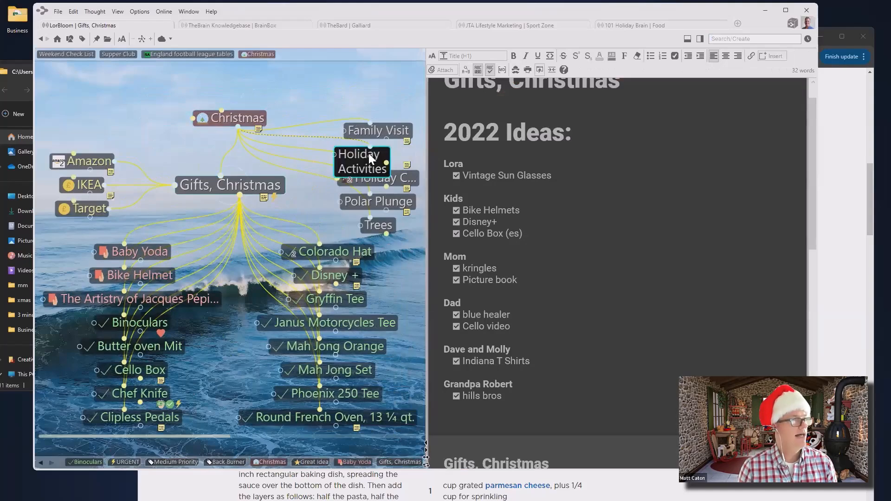
click(369, 153)
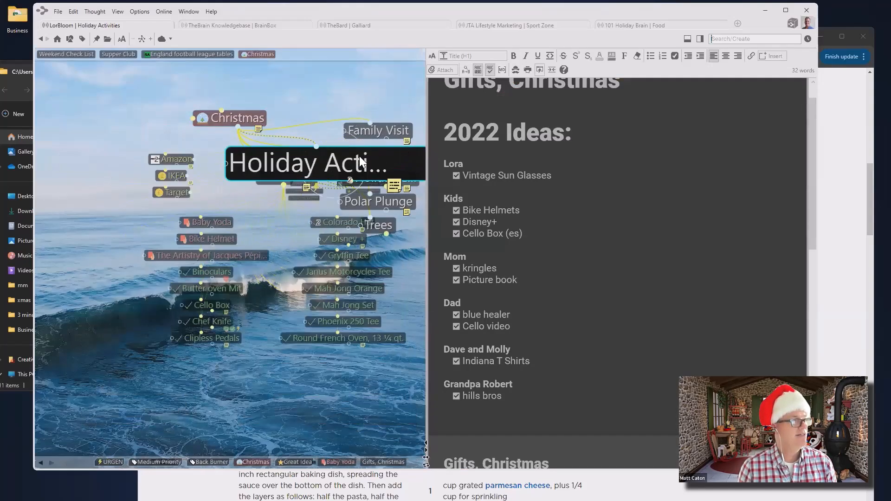
scroll(674, 157, down, 6)
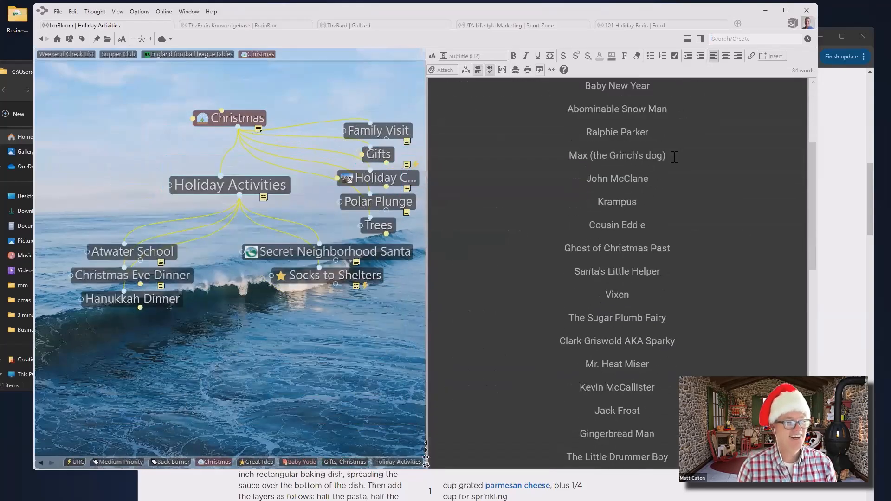
scroll(674, 157, down, 3)
scroll(674, 158, up, 3)
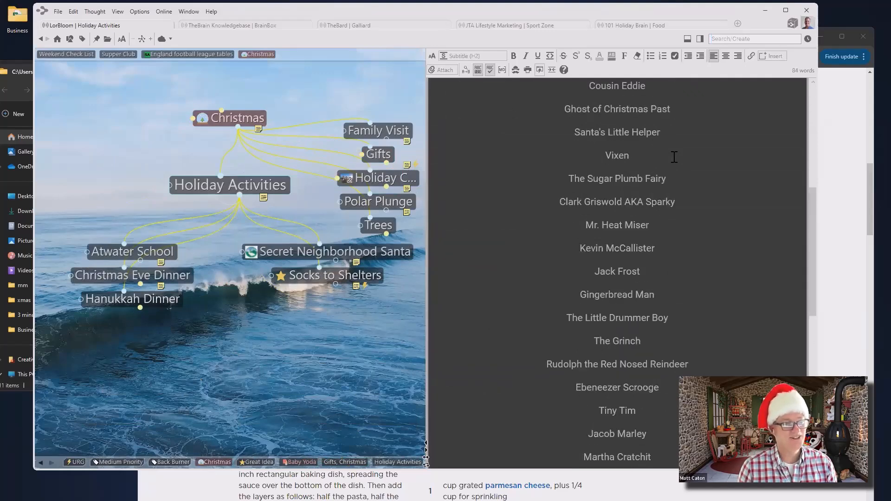
scroll(674, 157, up, 3)
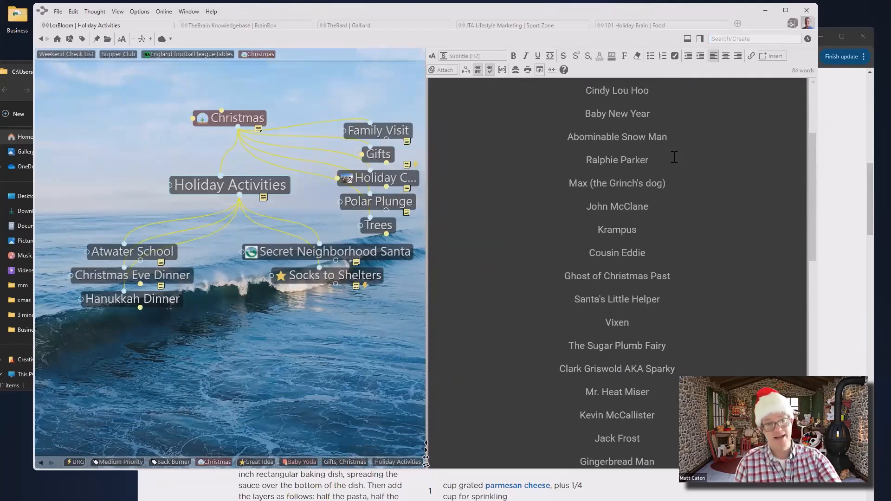
scroll(674, 158, up, 3)
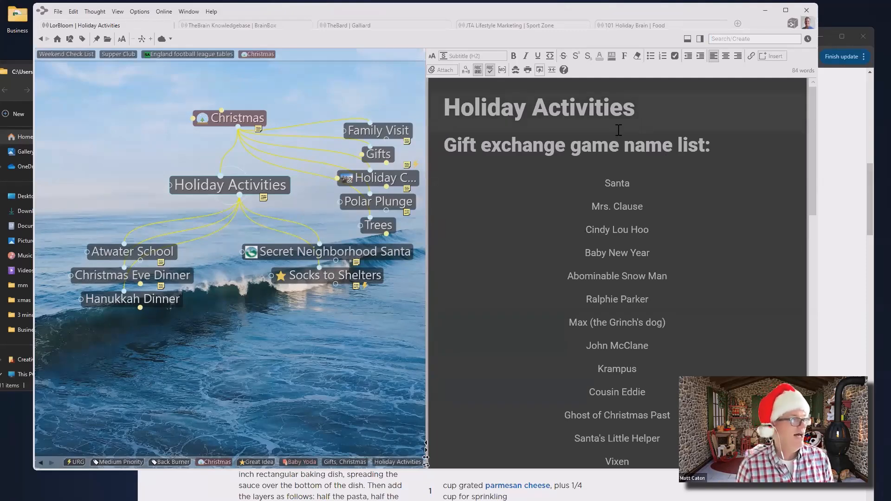
click(178, 280)
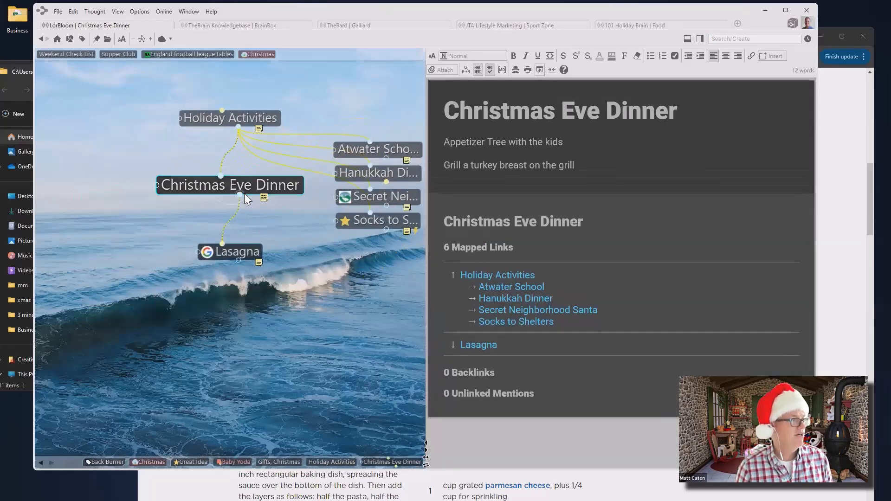
Create child thoughts 'Gift Exchange' and 'Oreo Challenge' under Christmas Eve Dinner
drag(240, 194, 323, 284)
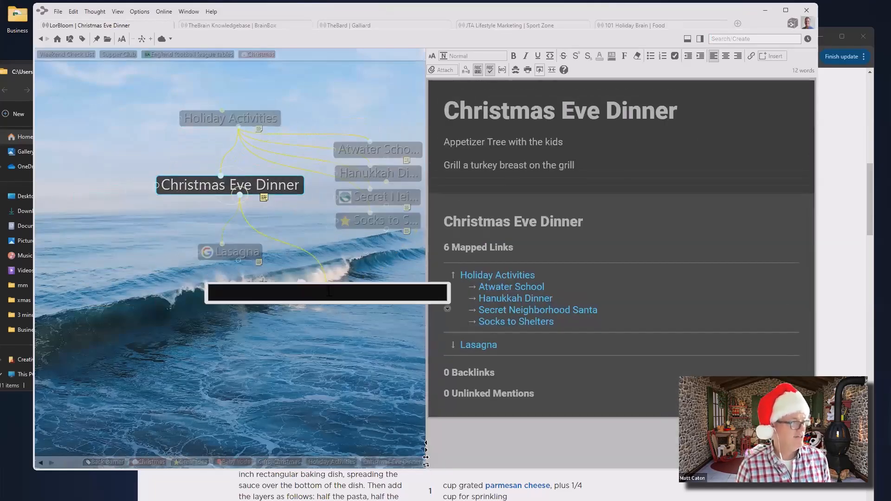
text(Gift E)
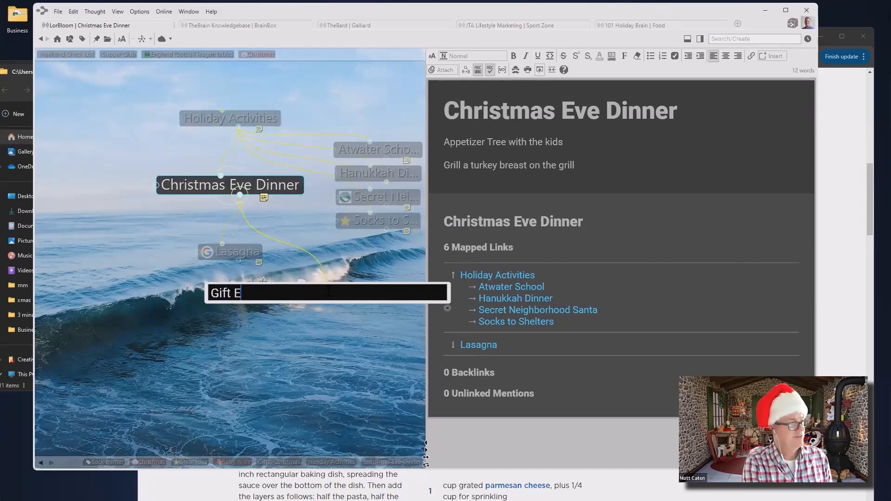
text(xchange)
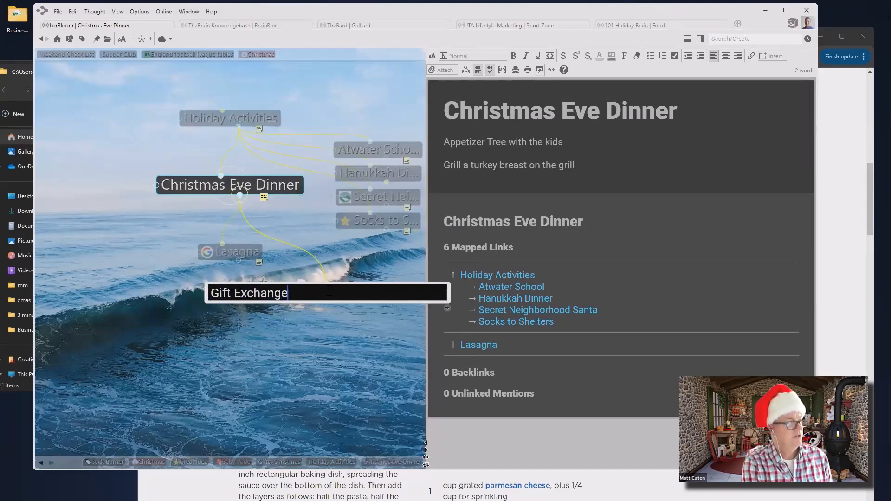
text(;Oreo Challe)
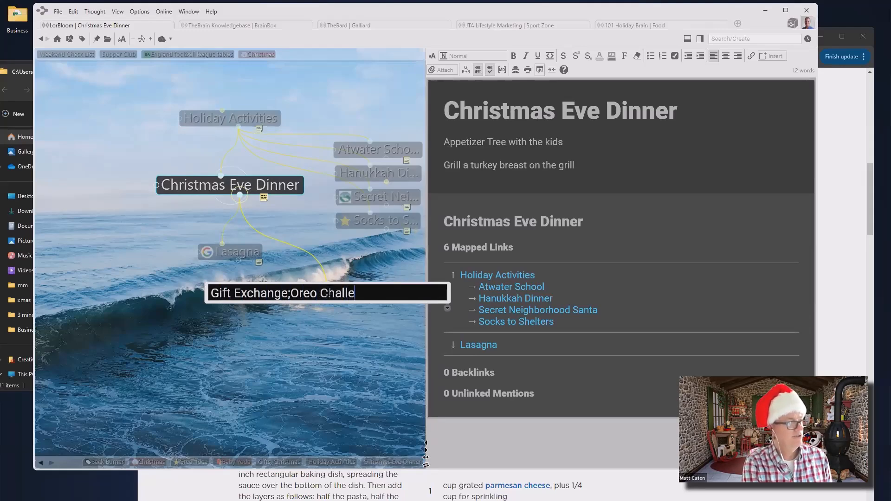
text(nge)
key(Return)
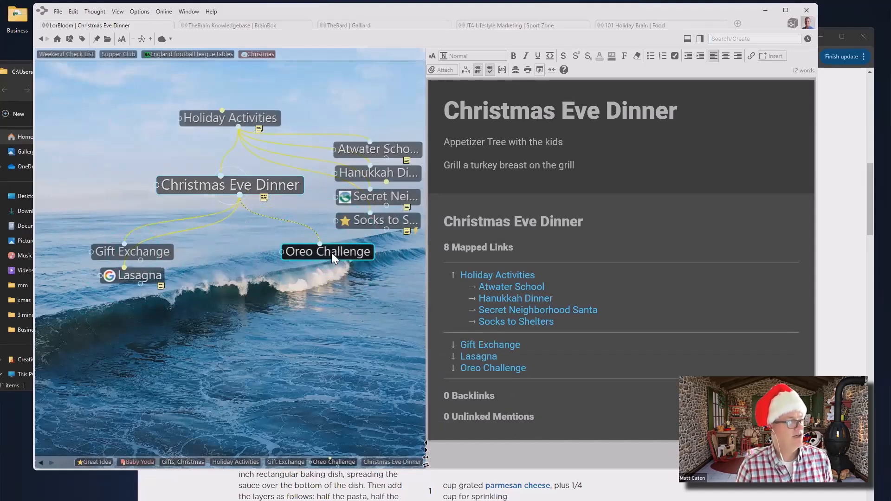
Tag Oreo Challenge with Great Idea and make it the active thought
right_click(331, 252)
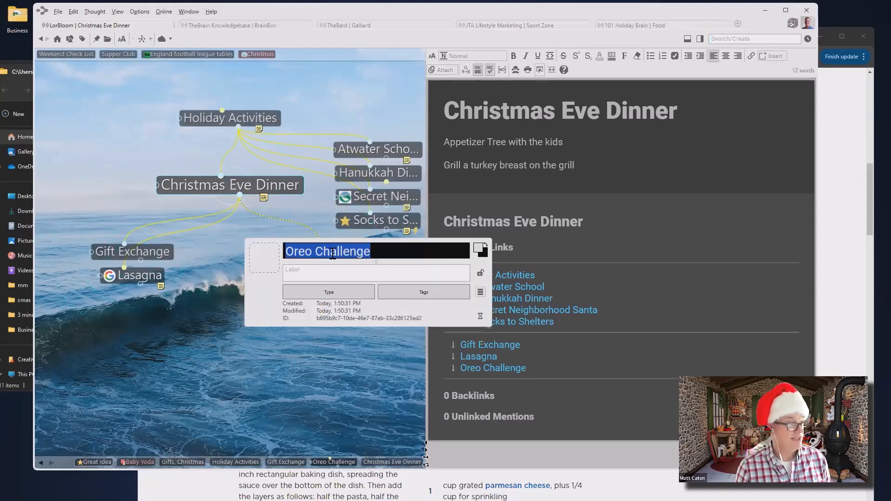
click(419, 293)
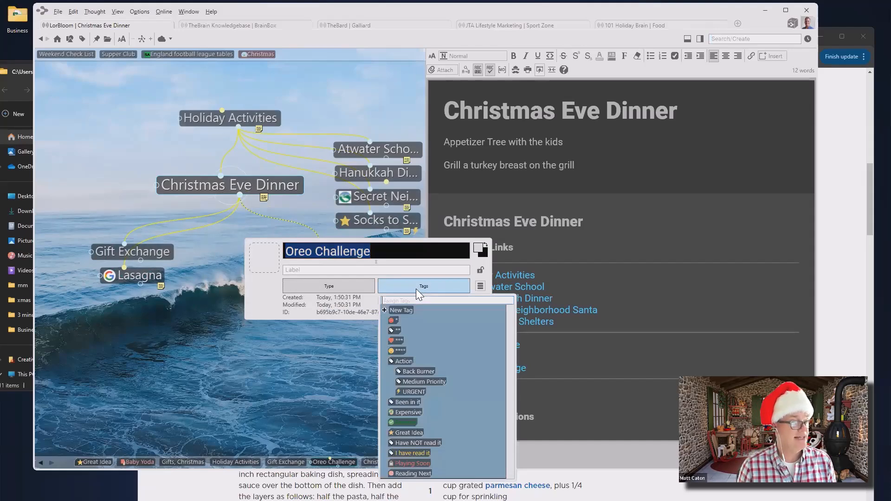
click(418, 433)
click(293, 398)
click(293, 398)
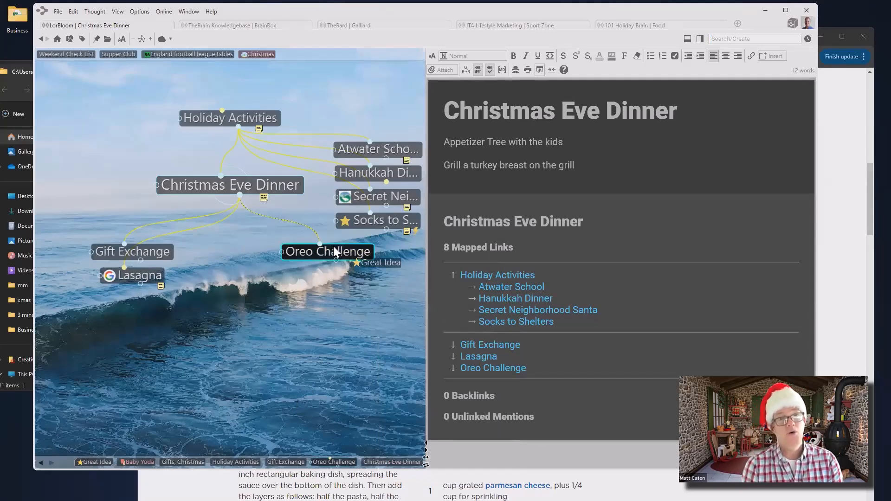
click(318, 251)
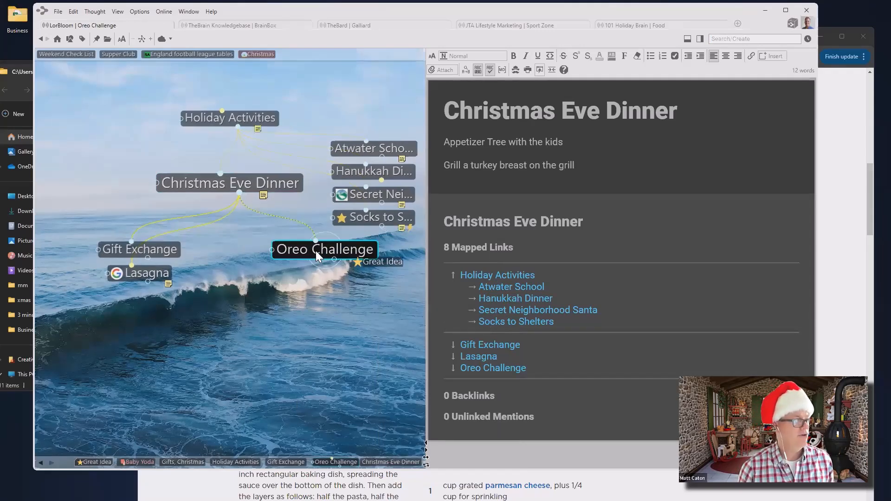
Rename Oreo Challenge to 'Oreo Face Challenge' and start a Bing web search for it with F4
click(214, 184)
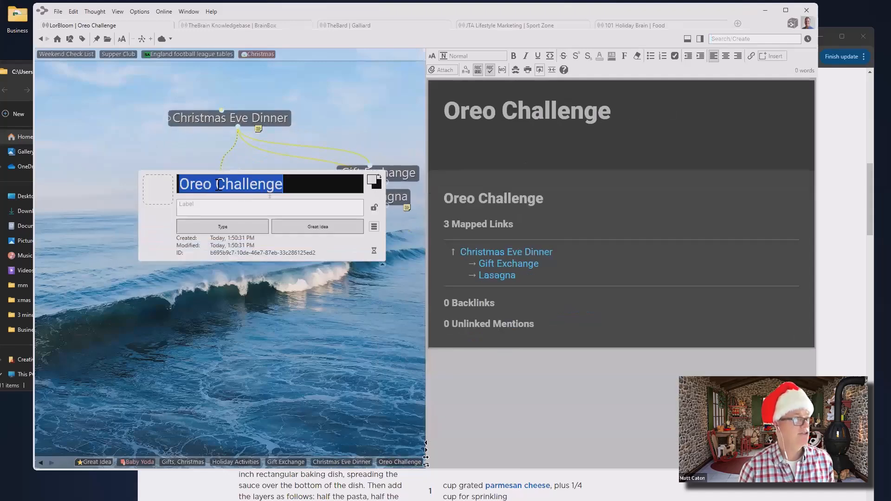
click(215, 184)
text(Face)
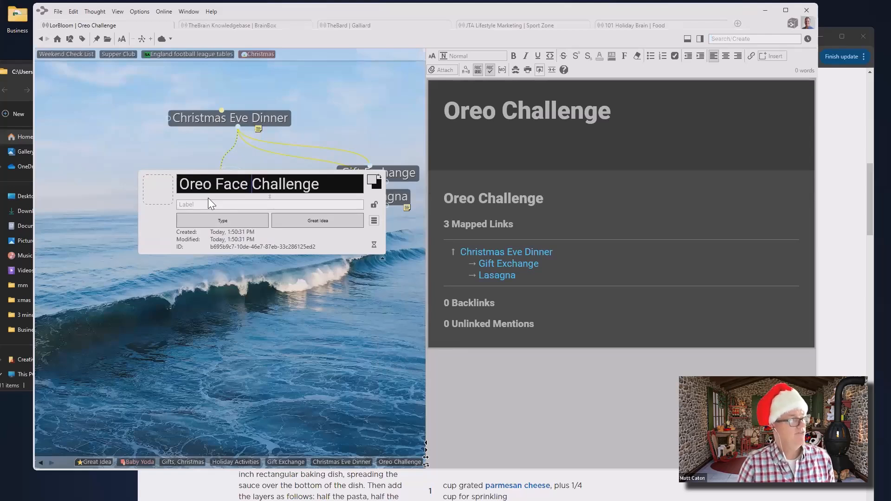
click(289, 360)
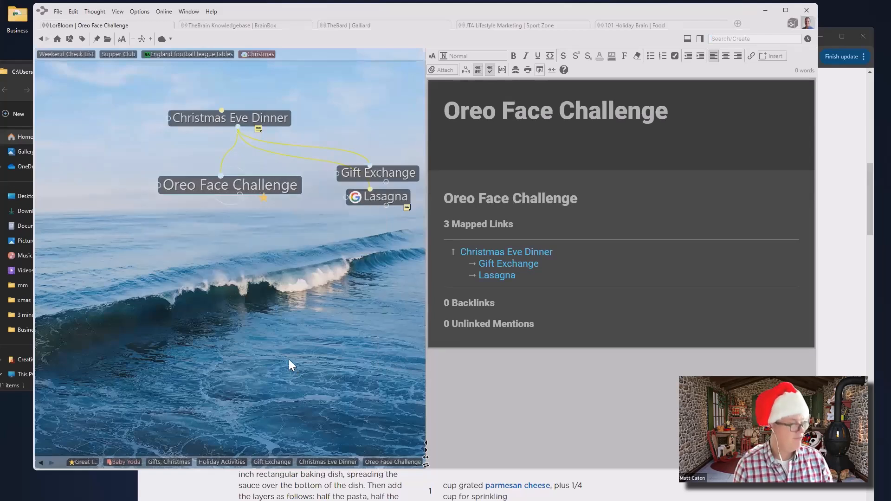
key(F4)
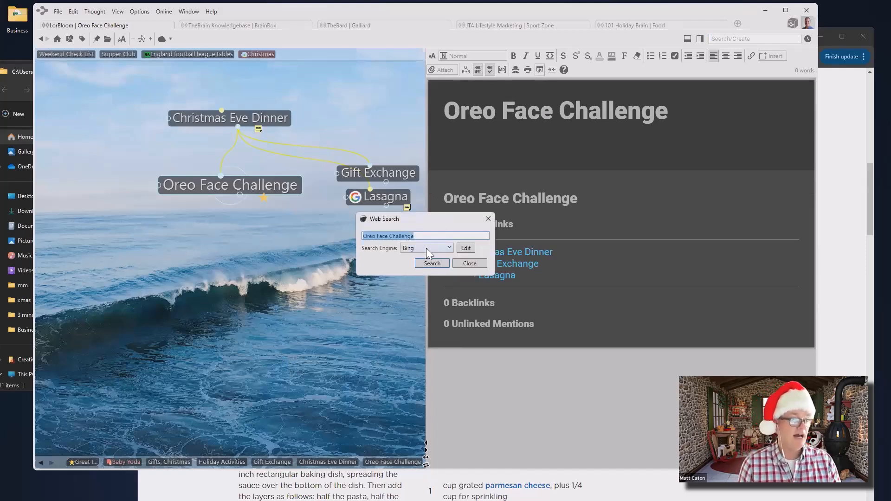
Run the Bing search for Oreo Face Challenge and open LiveAbout's 'Minute to Win It' Face the Cookie article
click(432, 263)
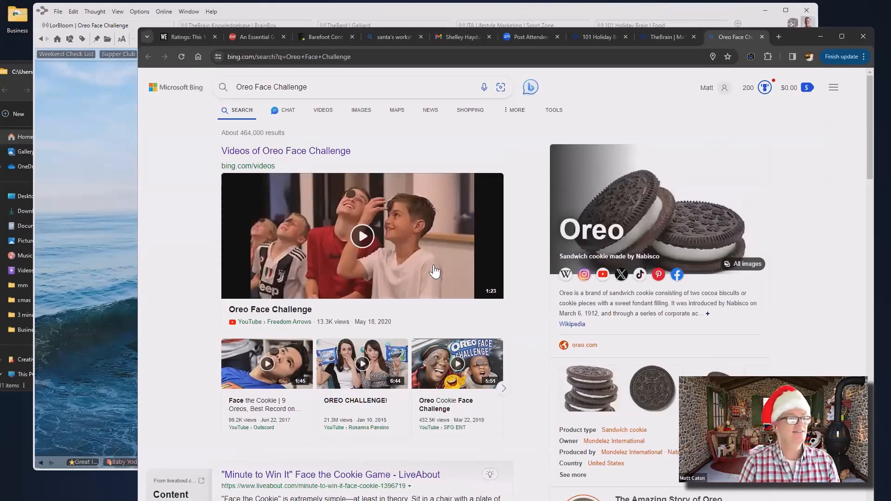
scroll(386, 221, down, 5)
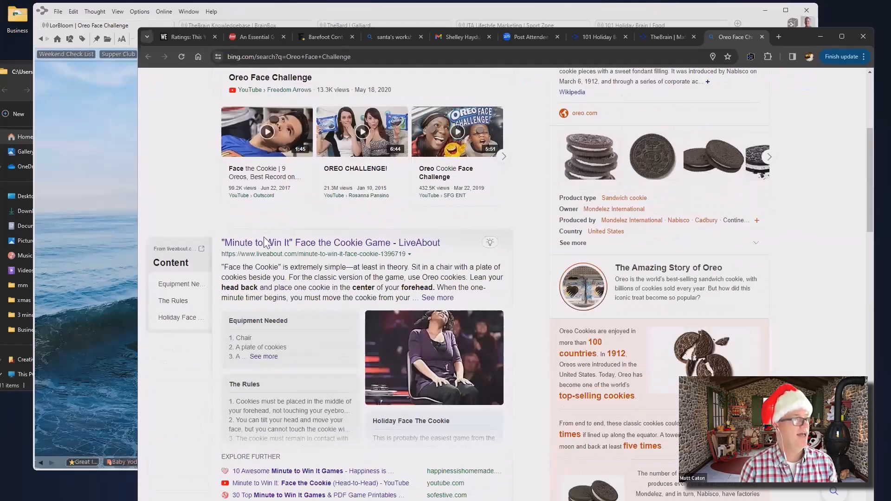
click(278, 246)
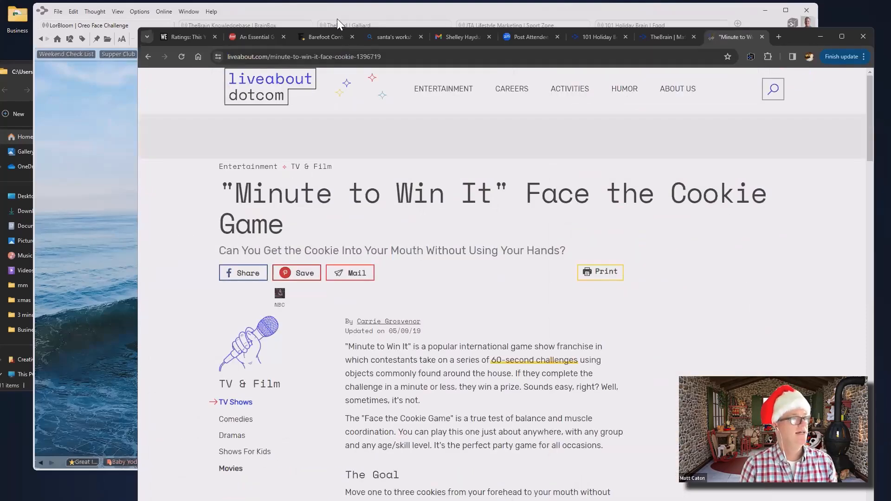
drag(804, 35, 847, 26)
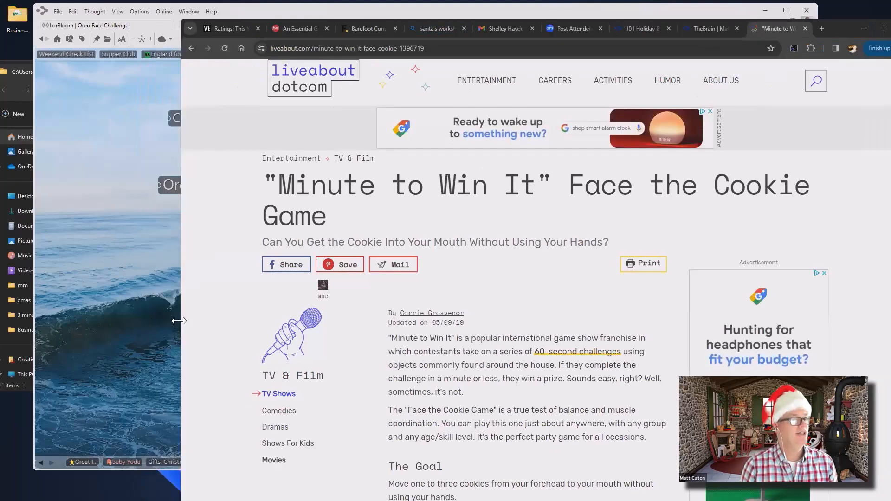
Link the LiveAbout Face the Cookie page as a web-link thought under Oreo Face Challenge
drag(179, 320, 365, 321)
scroll(619, 314, down, 15)
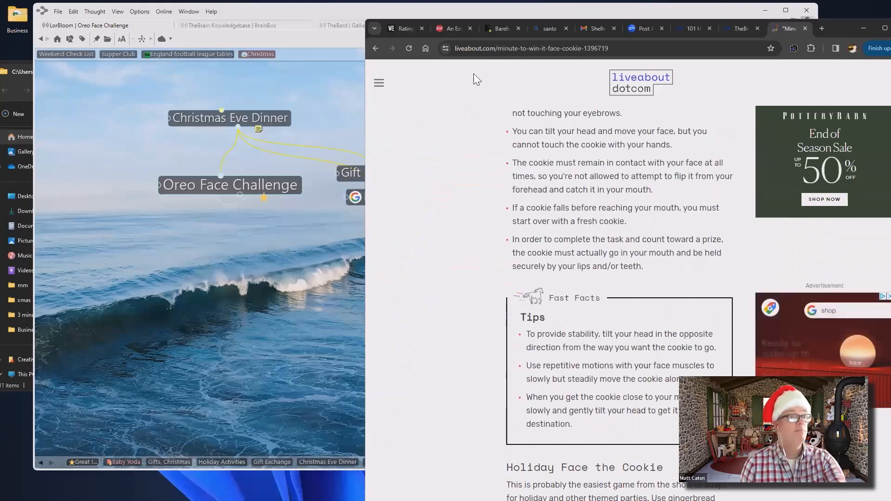
drag(445, 48, 185, 327)
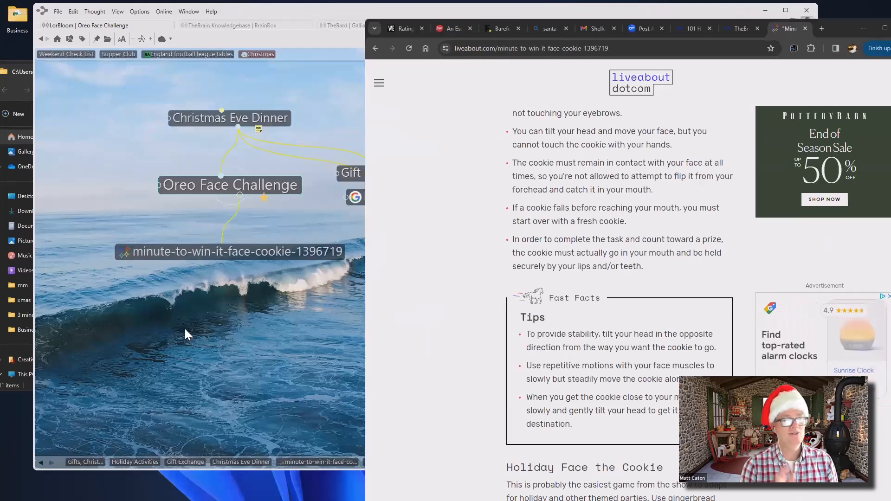
Navigate back through Christmas Eve Dinner and Holiday Activities to the Christmas thought
click(247, 123)
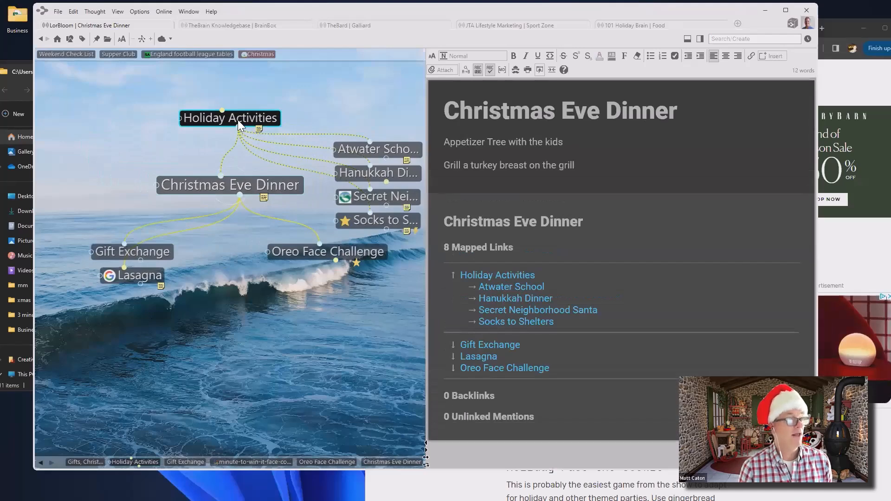
click(239, 122)
click(238, 120)
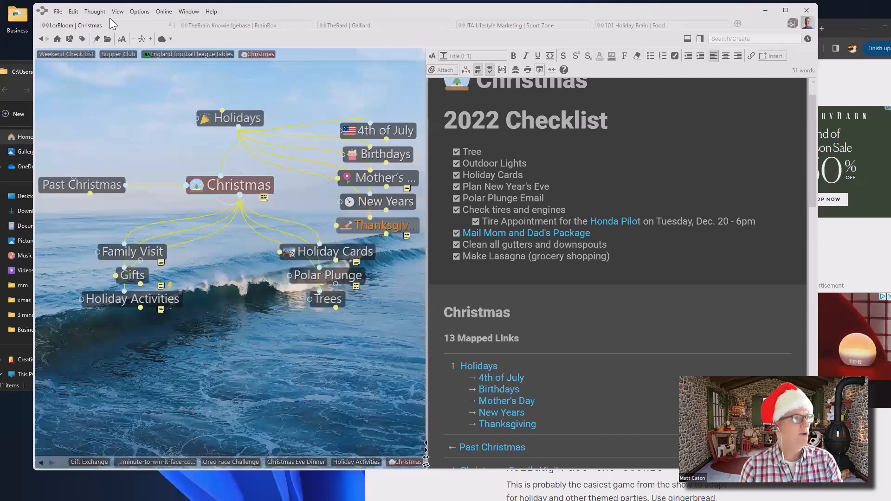
Set road-4730553_1920.jpg as the Brain Theme's map wallpaper and close the theme dialog
click(140, 12)
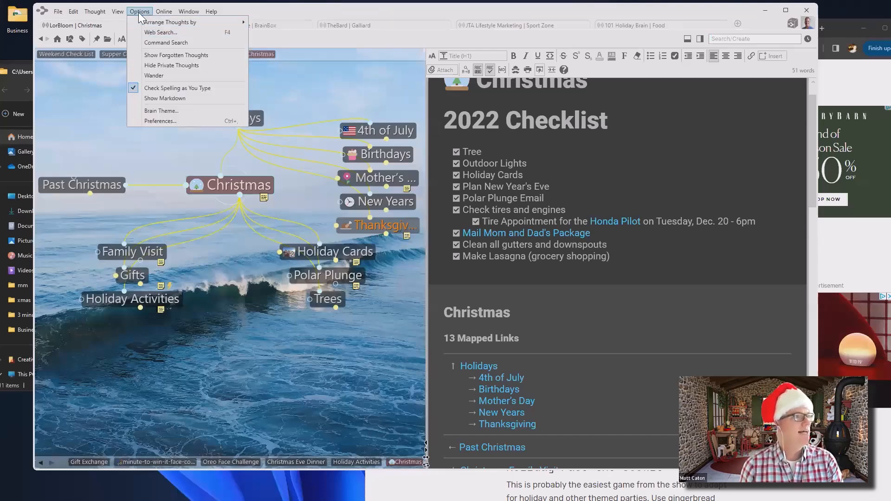
click(162, 110)
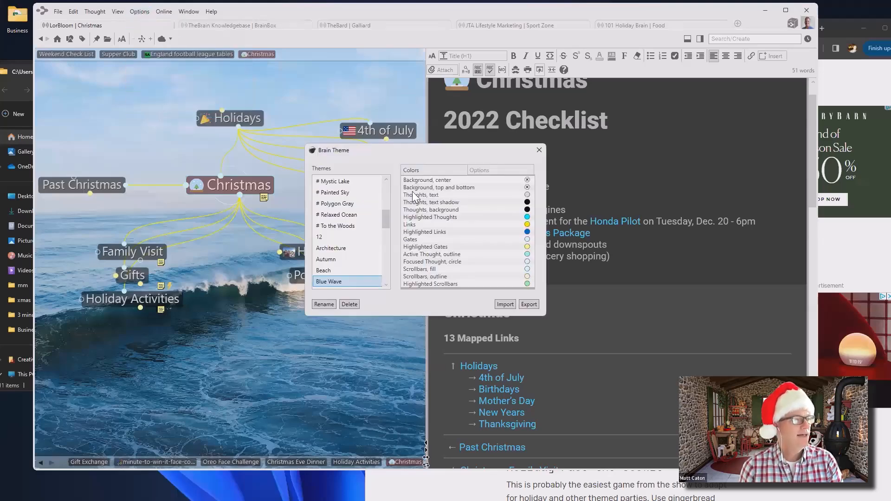
click(481, 170)
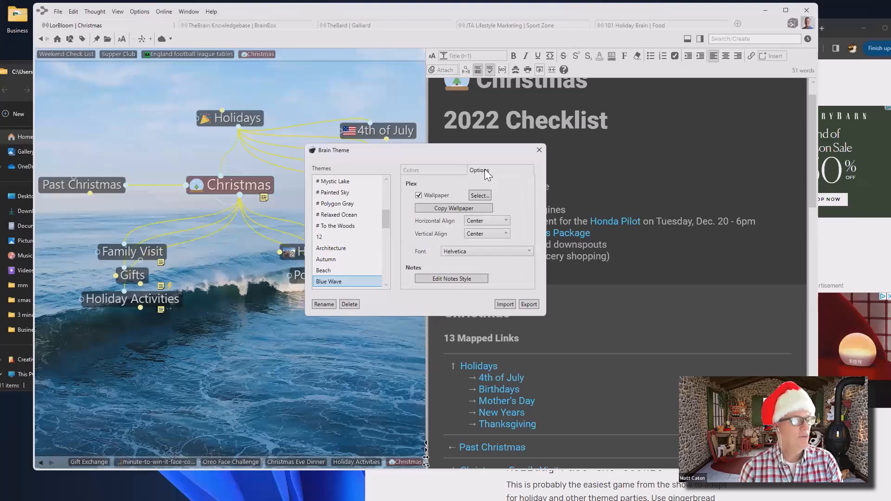
click(478, 198)
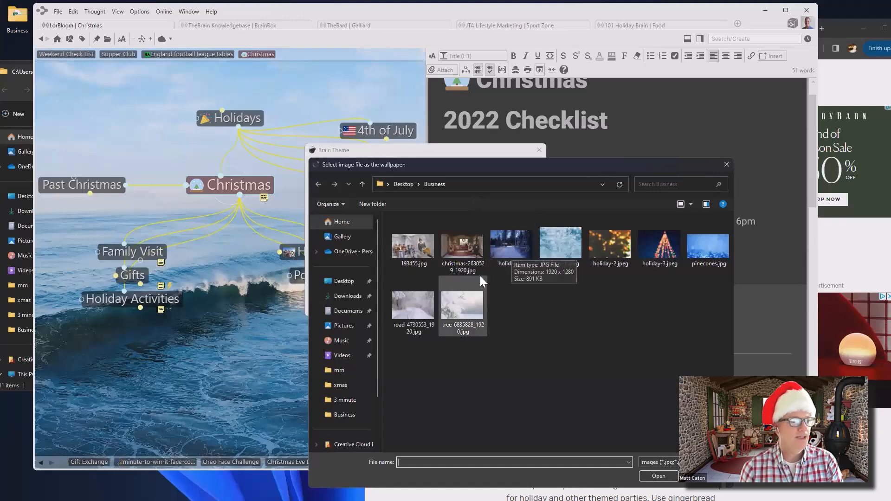
click(409, 318)
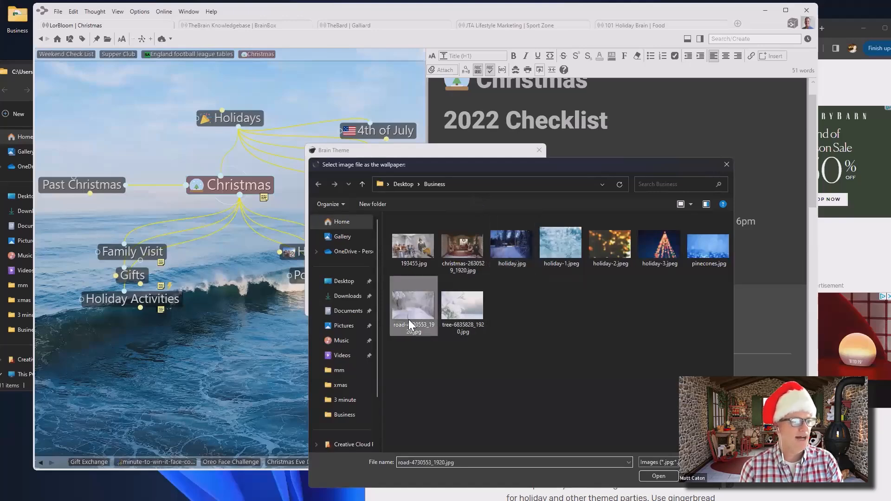
click(659, 477)
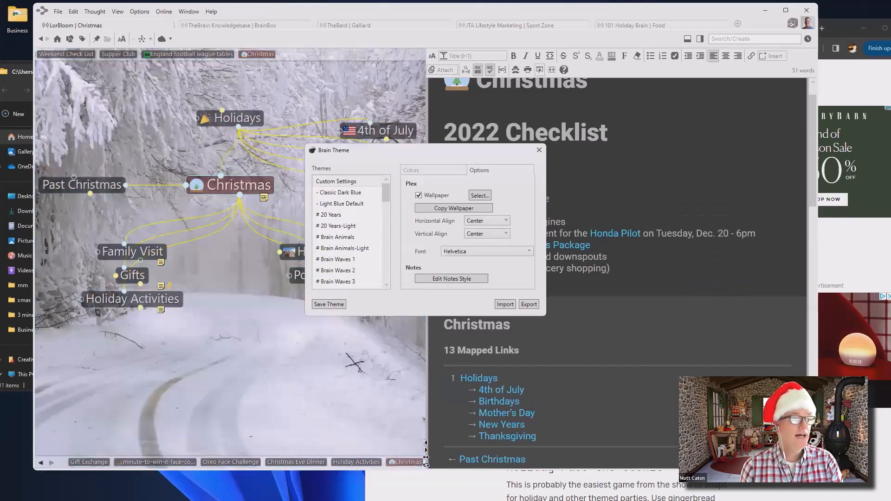
click(539, 150)
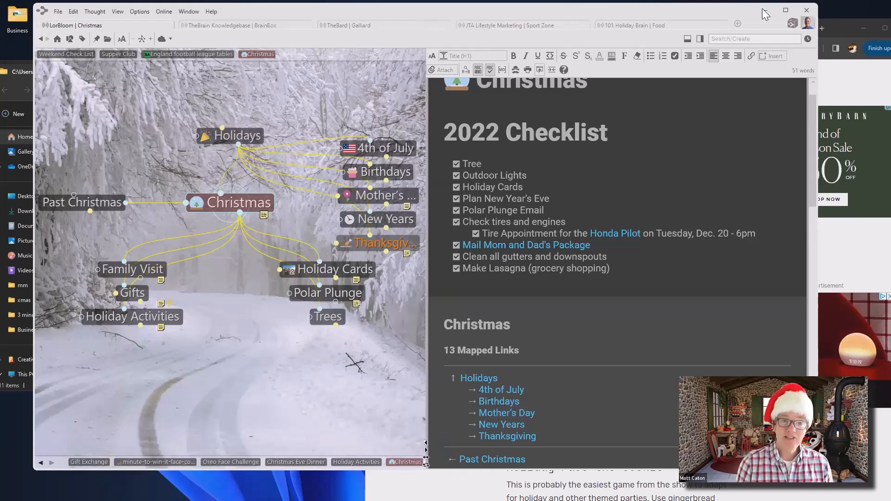
click(807, 10)
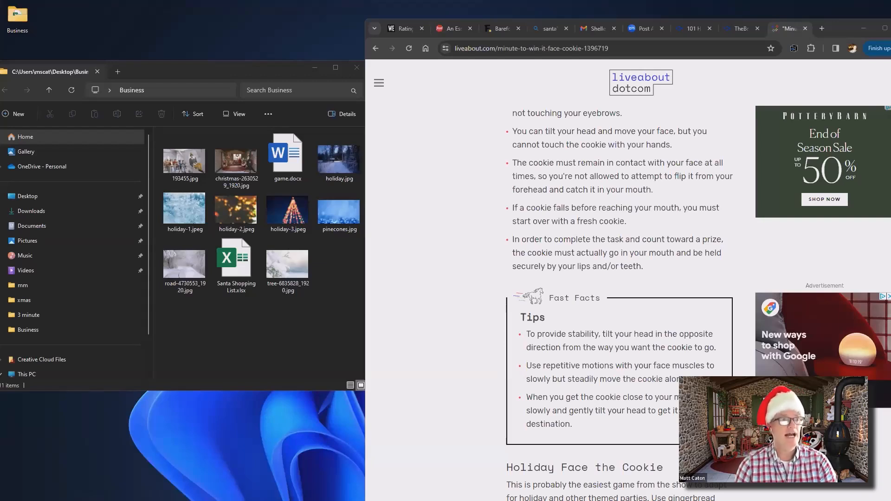
click(544, 49)
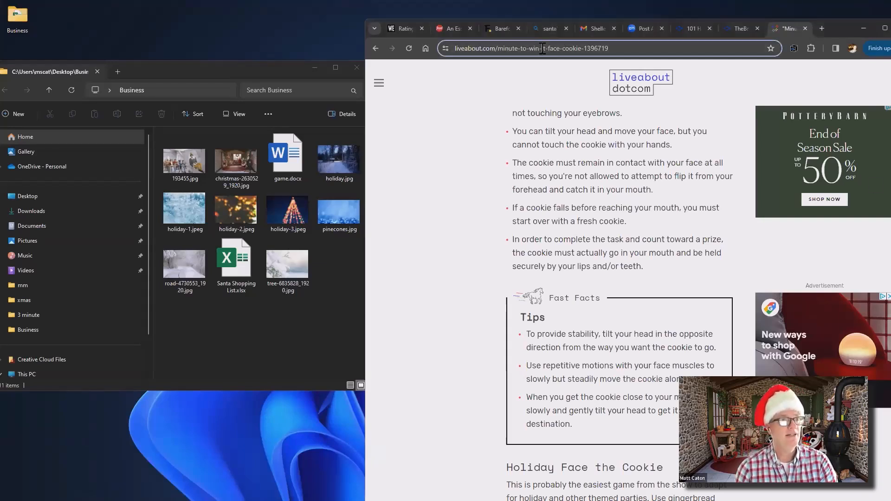
text(www.theb)
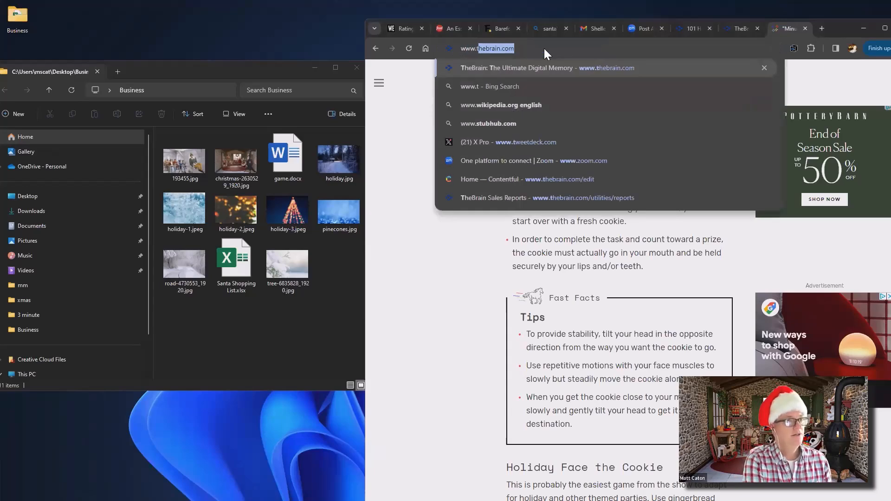
text(rain.com/the)
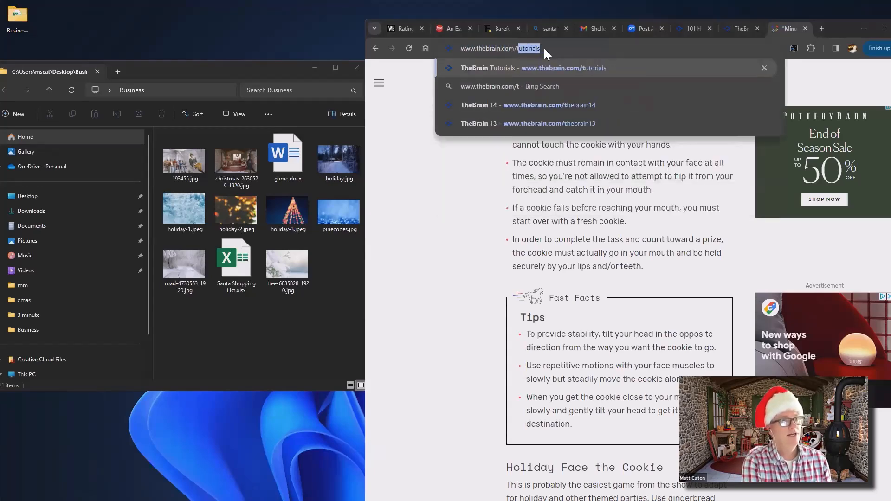
text(brain)
text(14)
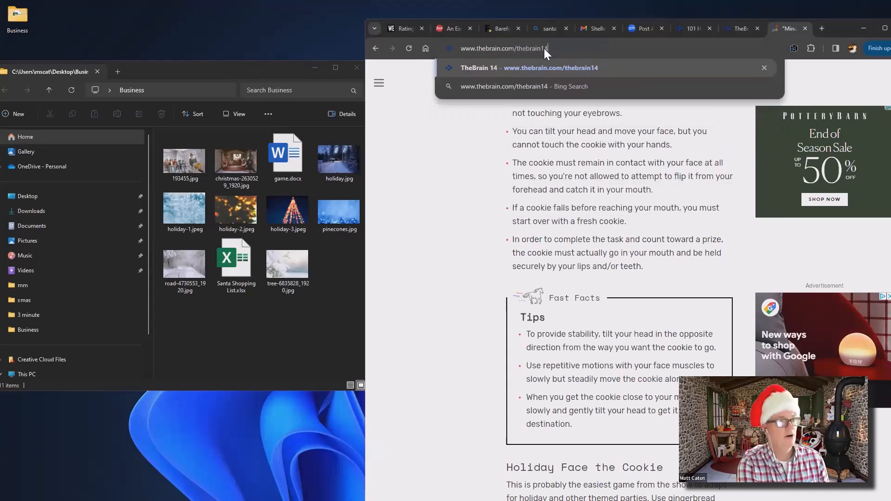
key(Return)
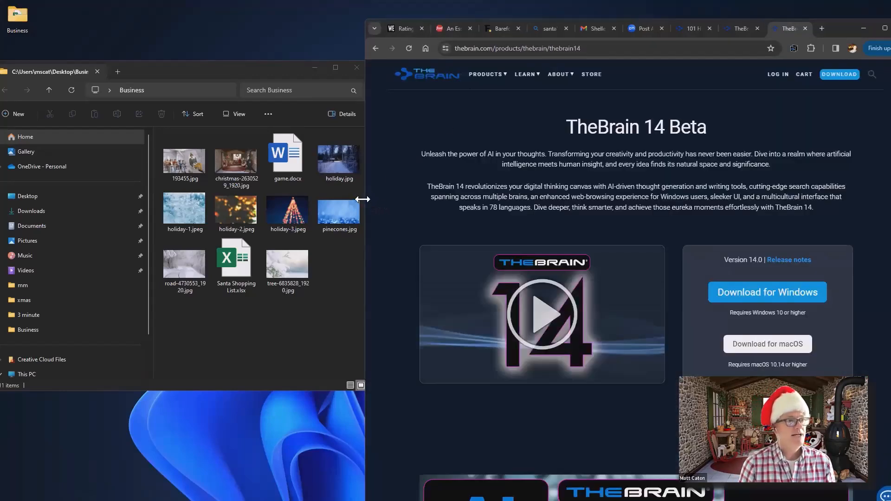
Widen the browser window and scroll through TheBrain 14's feature overview
drag(363, 199, 85, 198)
scroll(437, 167, down, 10)
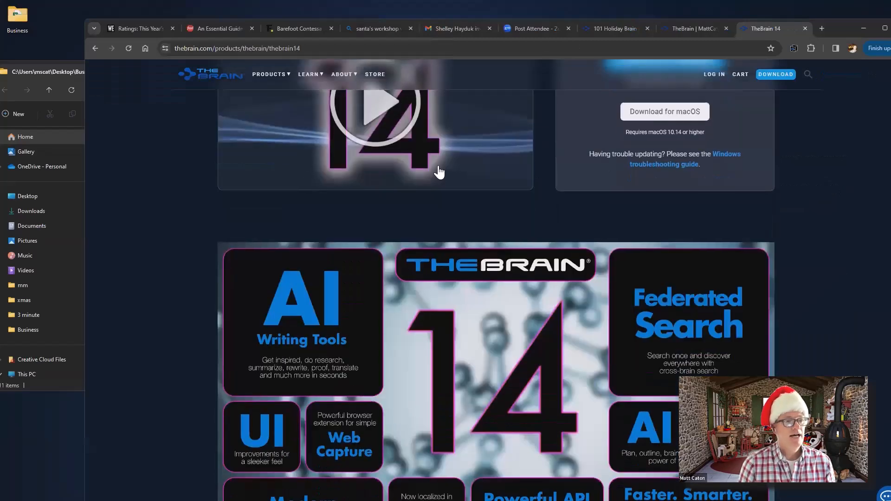
scroll(441, 168, up, 3)
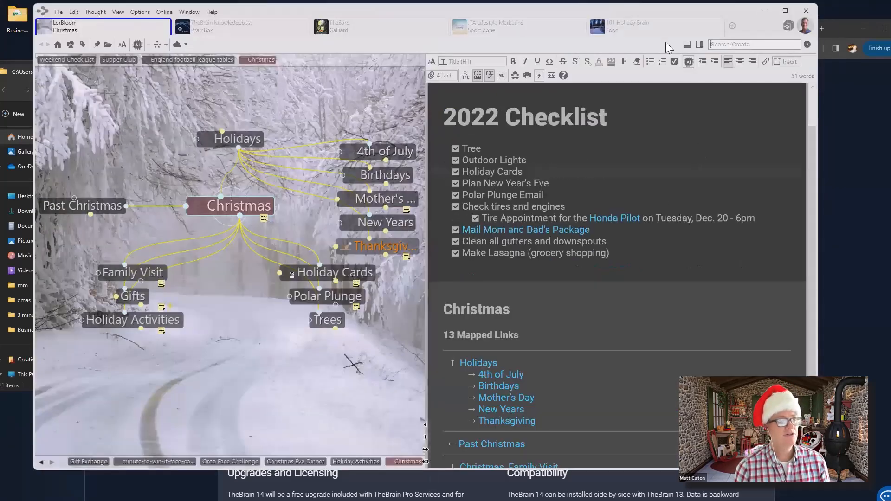
Search the brain for 'lasagna' and preview the seven matches
click(755, 45)
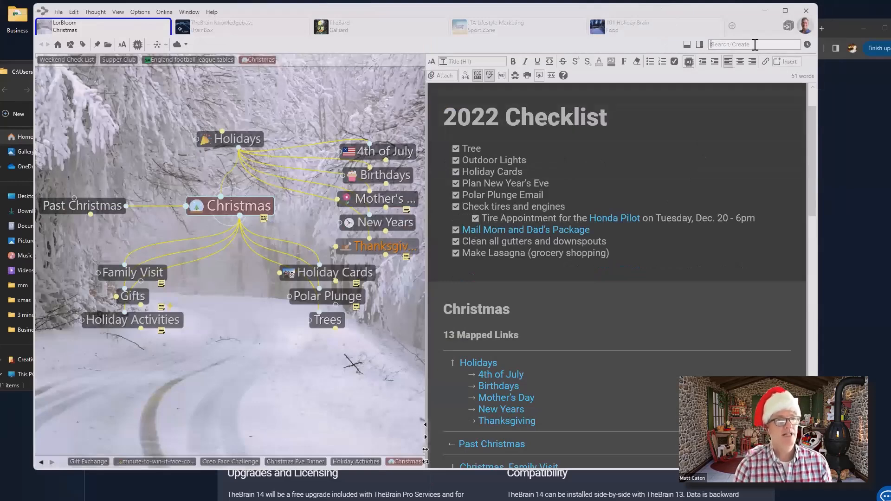
text(lasa)
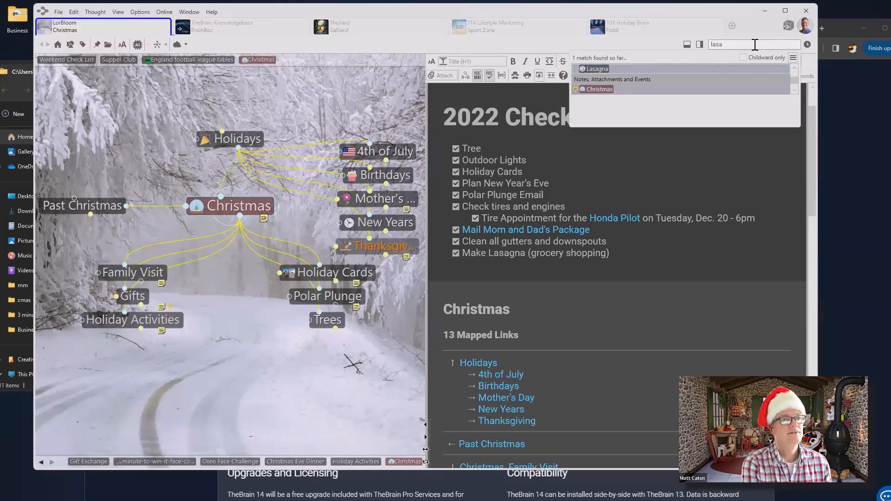
text(gna)
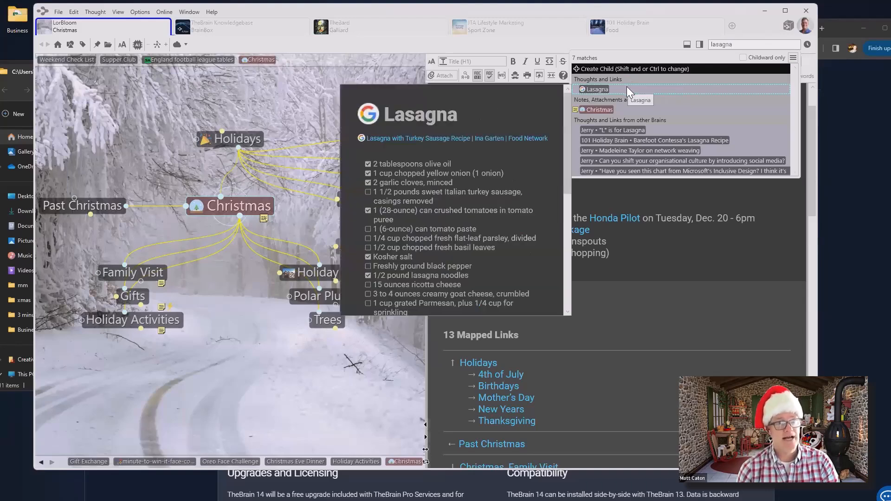
mouse_move(622, 111)
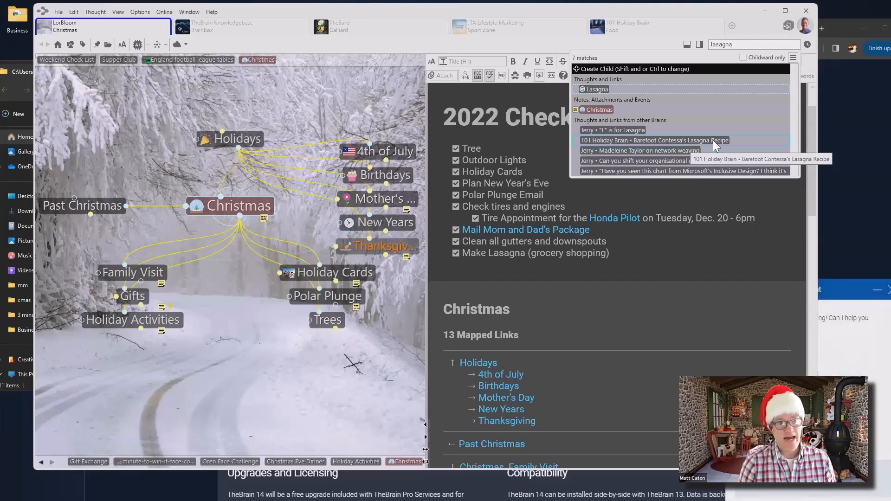
double_click(719, 45)
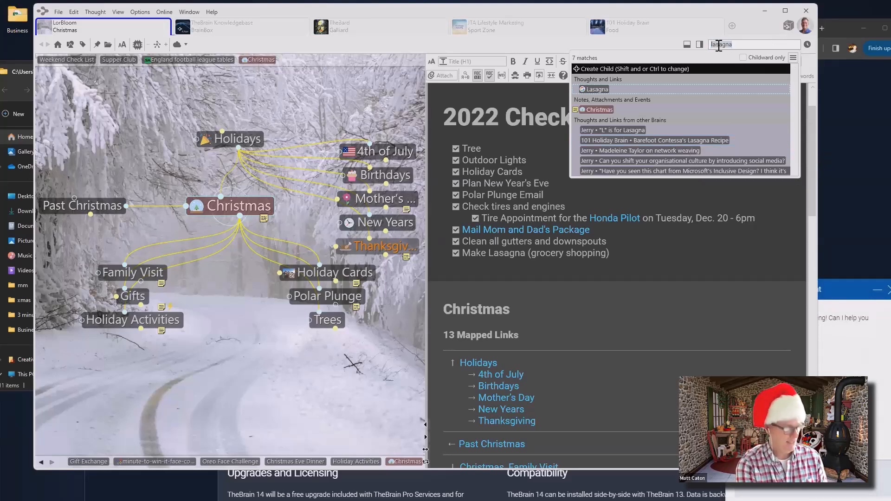
Search for 'tree', browse its 390 matches, then clear the search
text(tree)
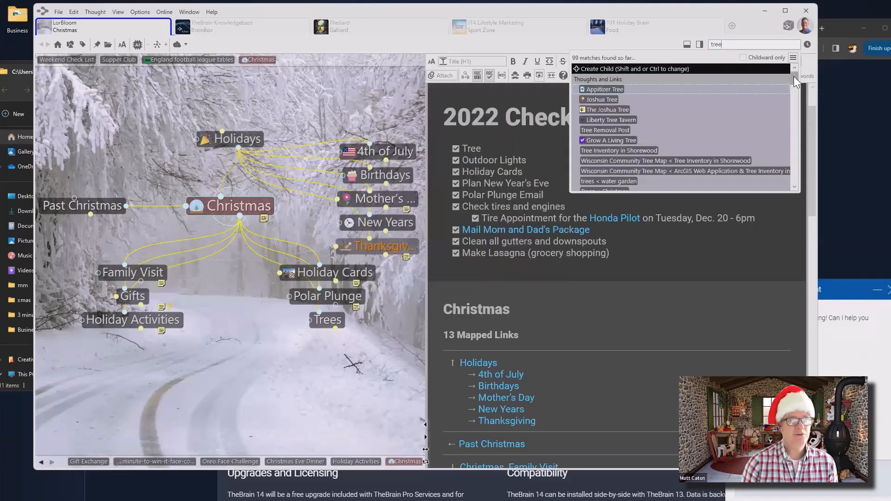
drag(797, 81, 794, 78)
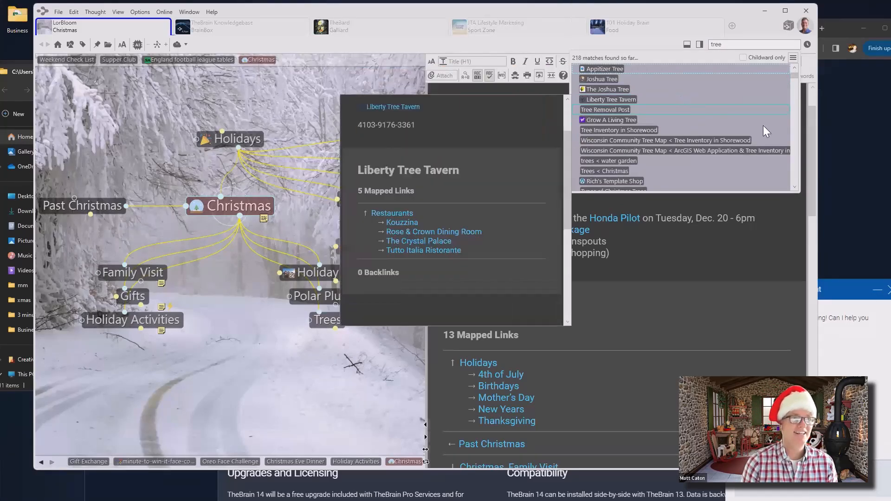
scroll(764, 125, down, 3)
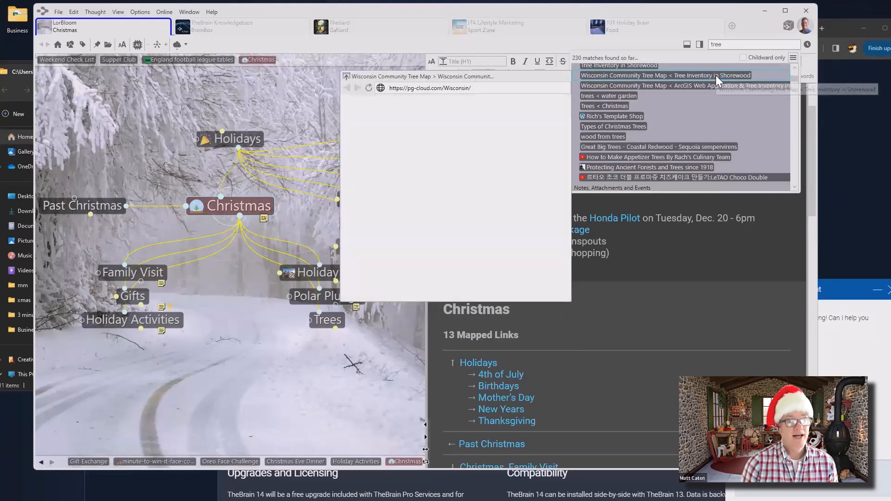
scroll(716, 76, down, 3)
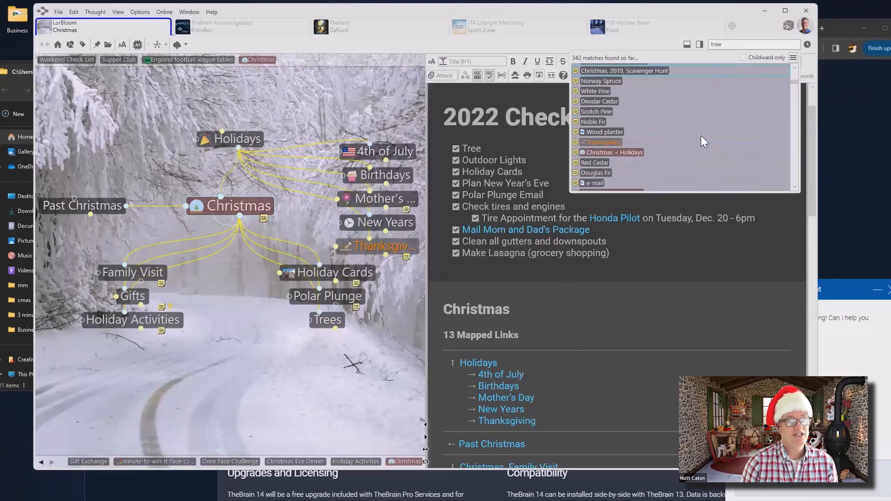
scroll(701, 136, down, 3)
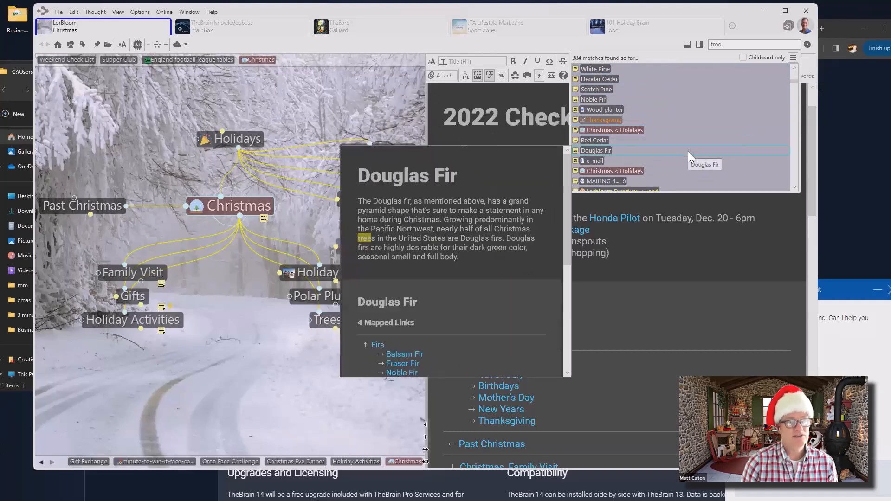
scroll(688, 151, down, 1)
scroll(688, 151, down, 3)
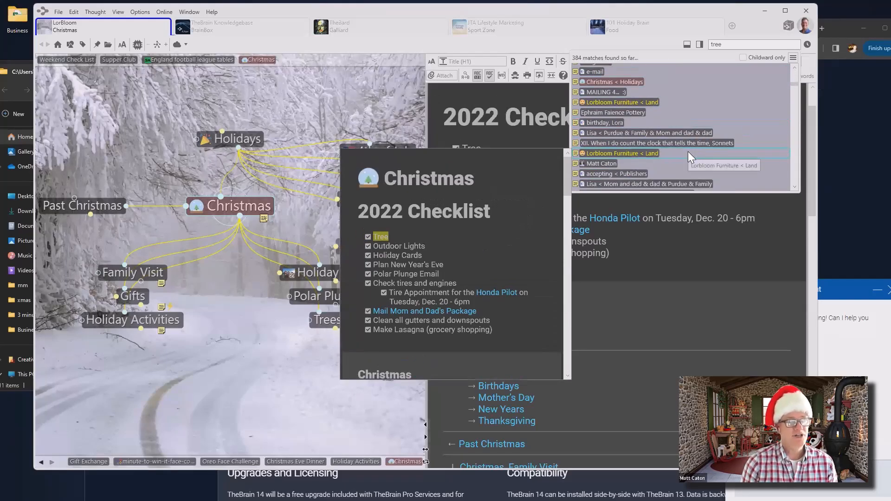
scroll(688, 151, down, 4)
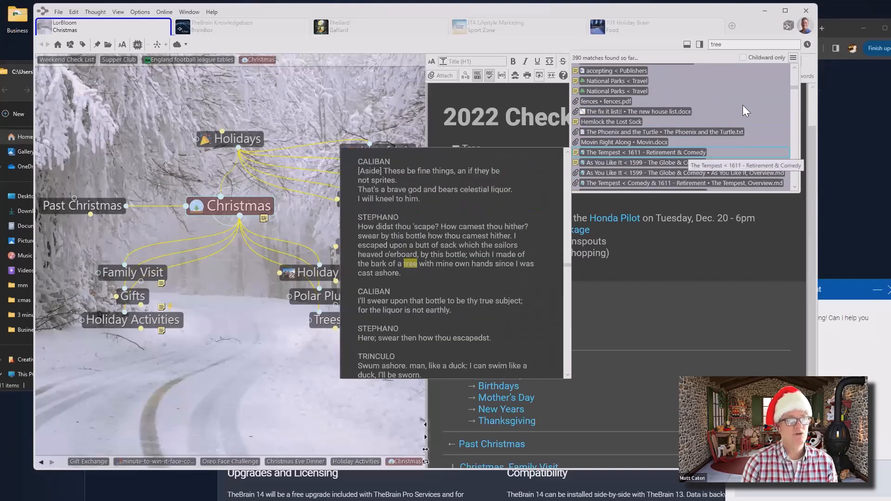
scroll(742, 112, down, 2)
scroll(741, 113, down, 2)
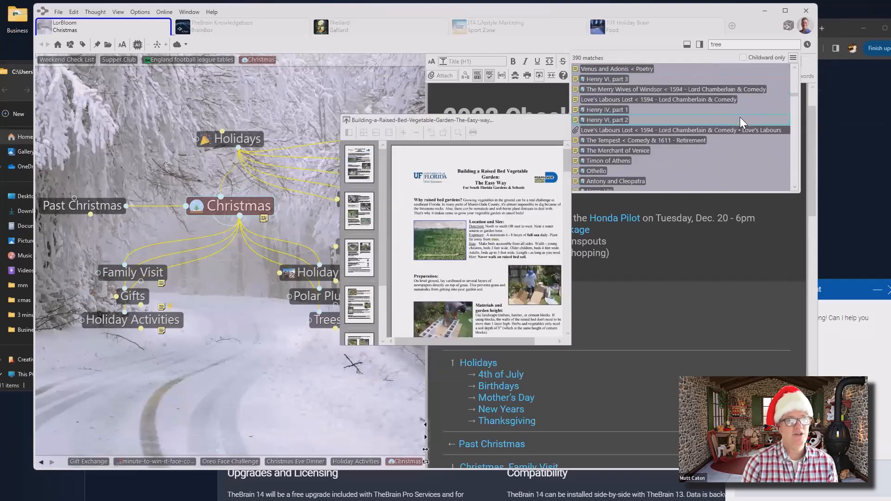
scroll(739, 117, down, 1)
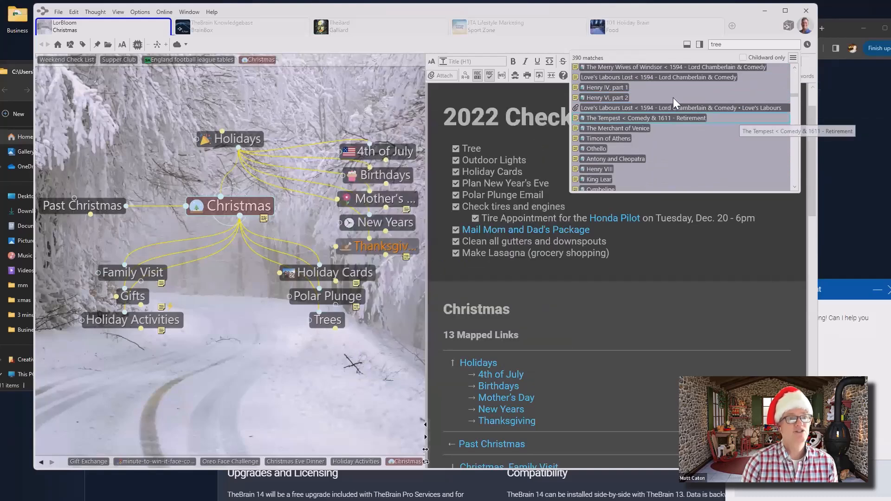
mouse_move(622, 103)
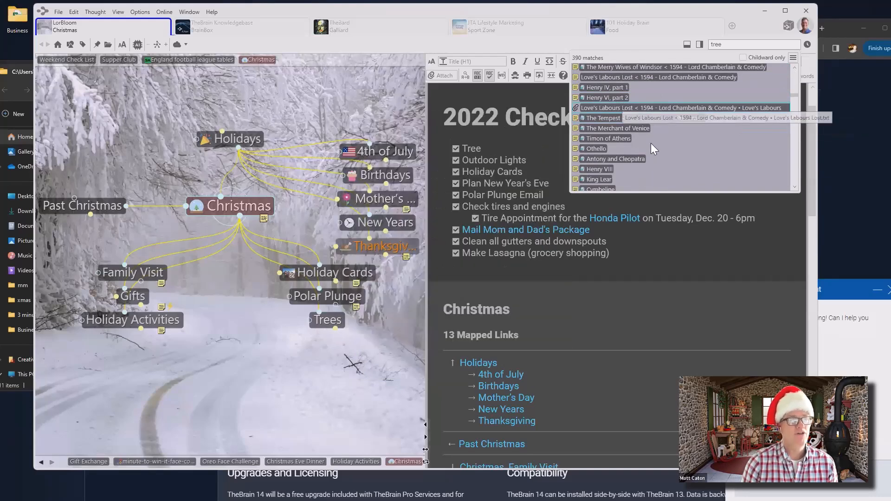
scroll(795, 96, down, 1)
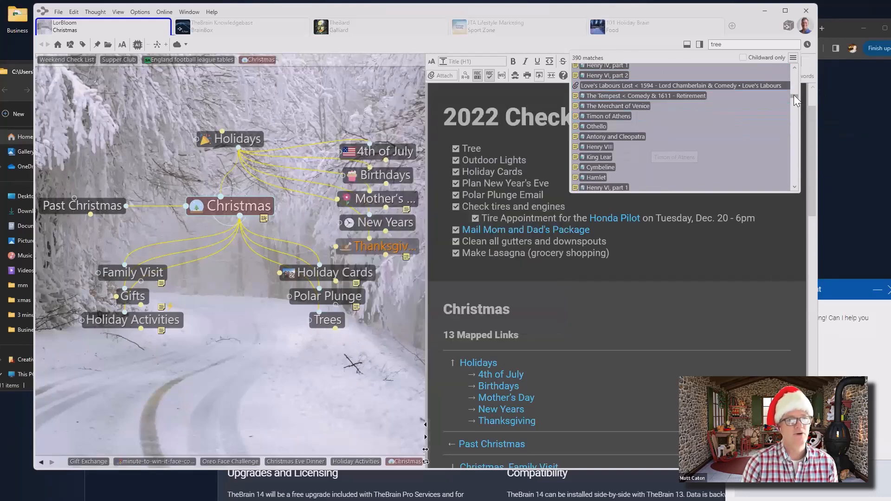
drag(795, 98, 787, 134)
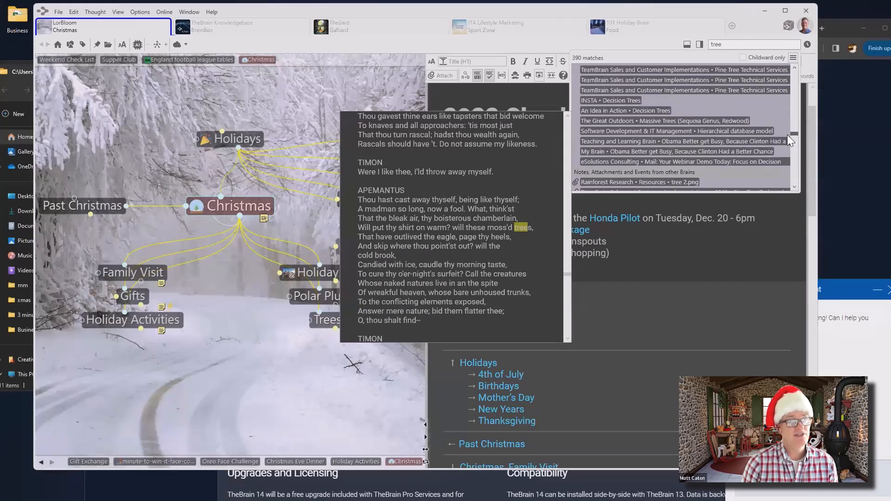
drag(788, 135, 785, 127)
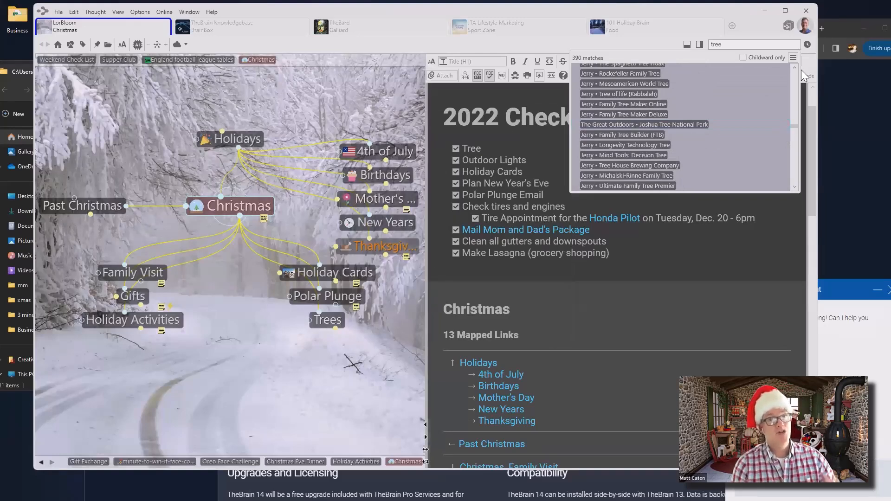
key(Escape)
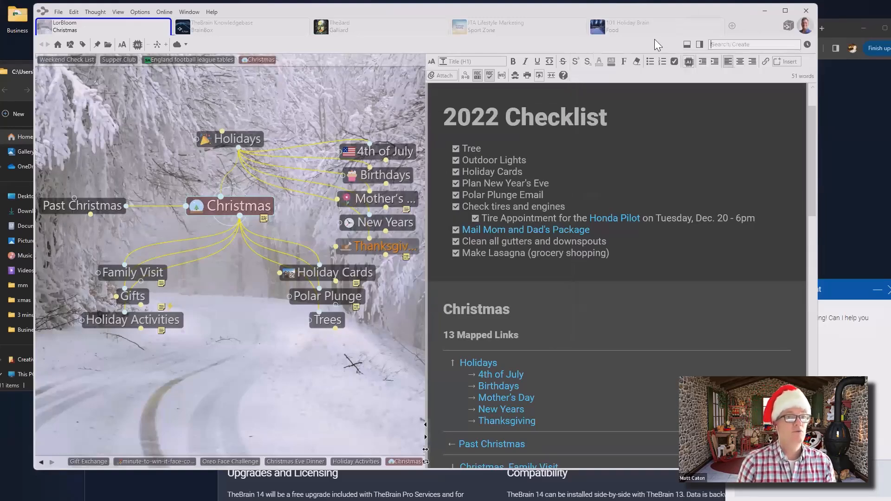
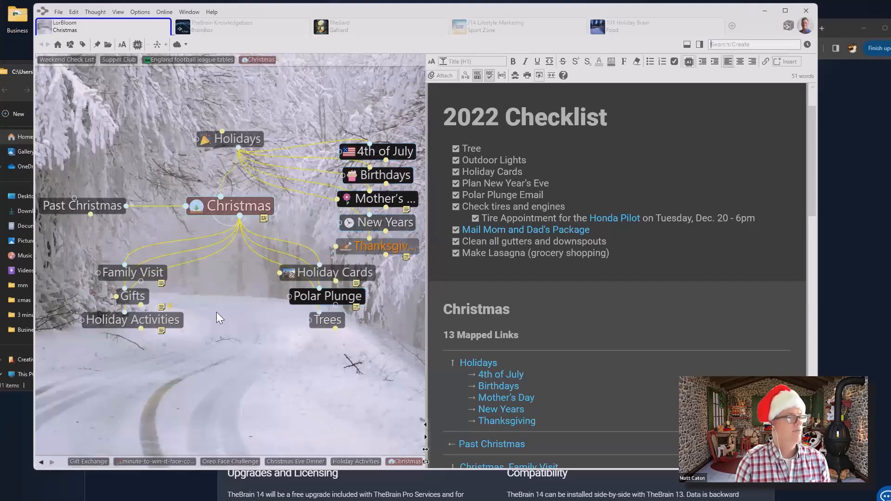
Navigate from the Vee Dub type via And Installed and Brake Calipers to VW, Parts
click(69, 45)
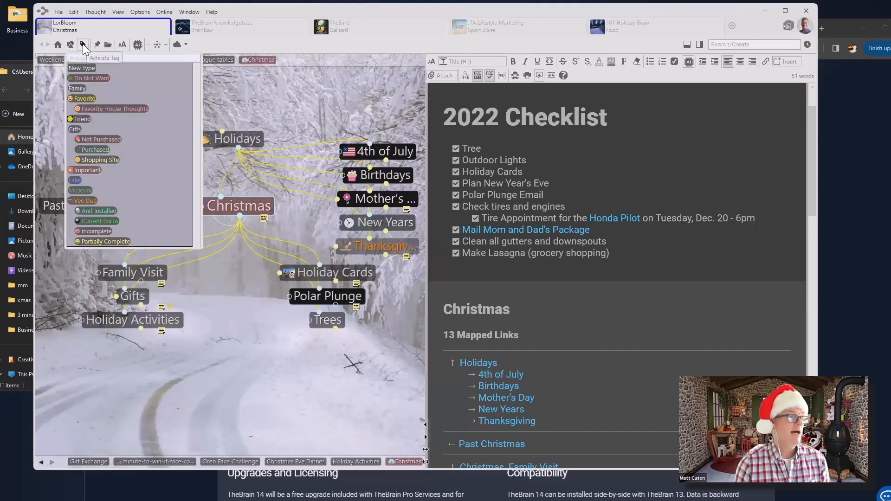
click(85, 200)
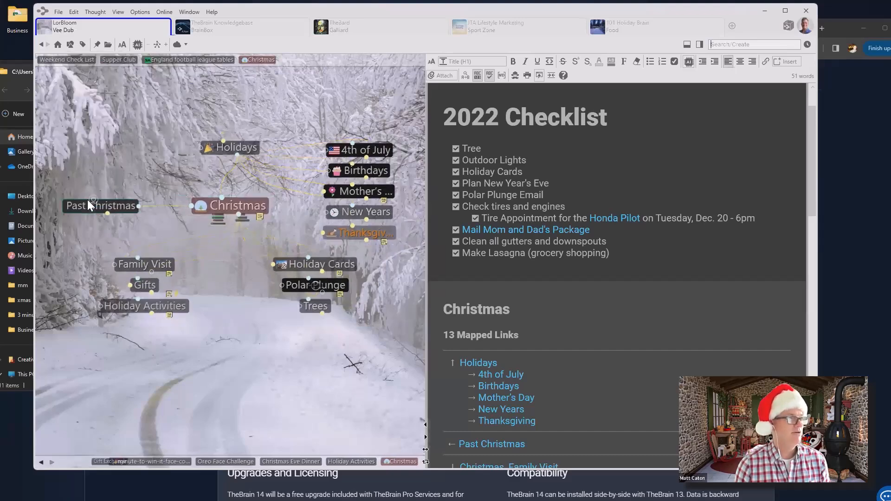
click(160, 272)
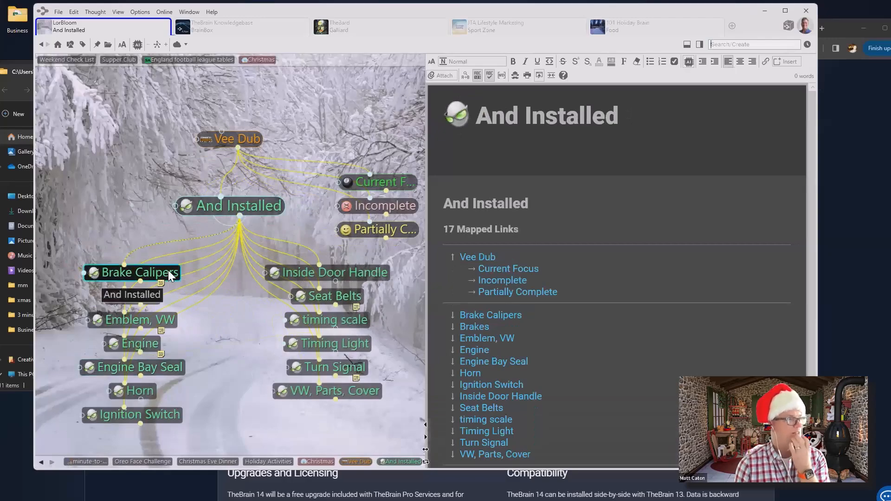
click(168, 274)
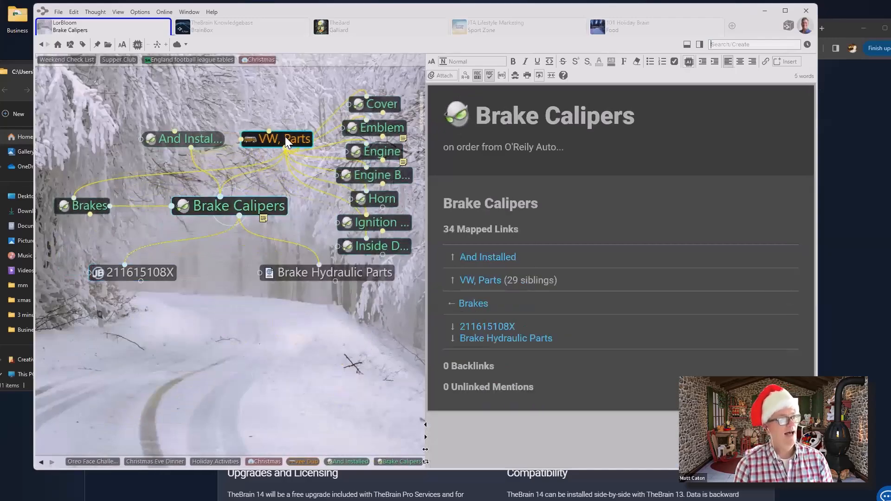
click(285, 137)
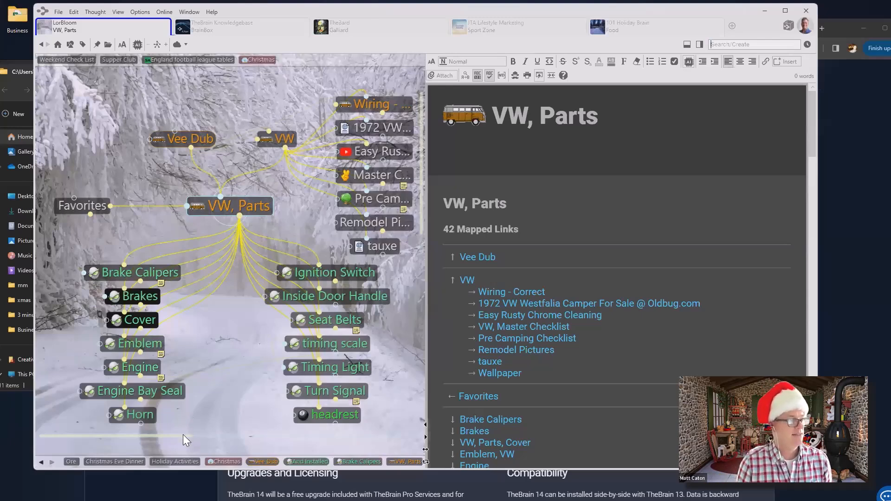
Page through the VW, Parts children and open Paint - Sierra Gold - L11H
drag(189, 436, 237, 433)
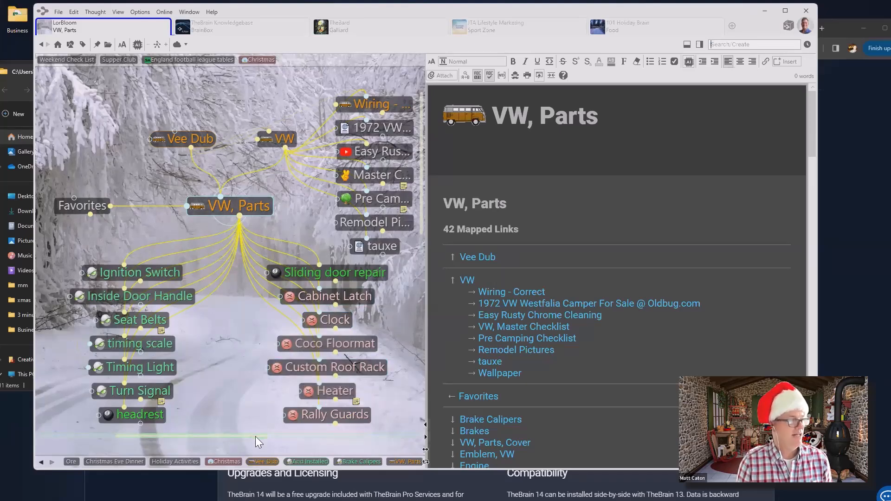
mouse_move(298, 437)
mouse_down()
mouse_move(360, 436)
mouse_move(316, 435)
mouse_up()
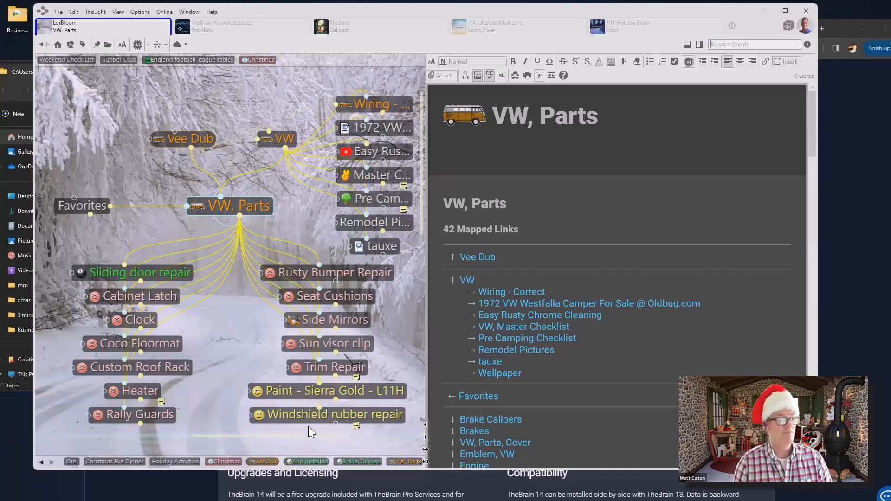
click(394, 390)
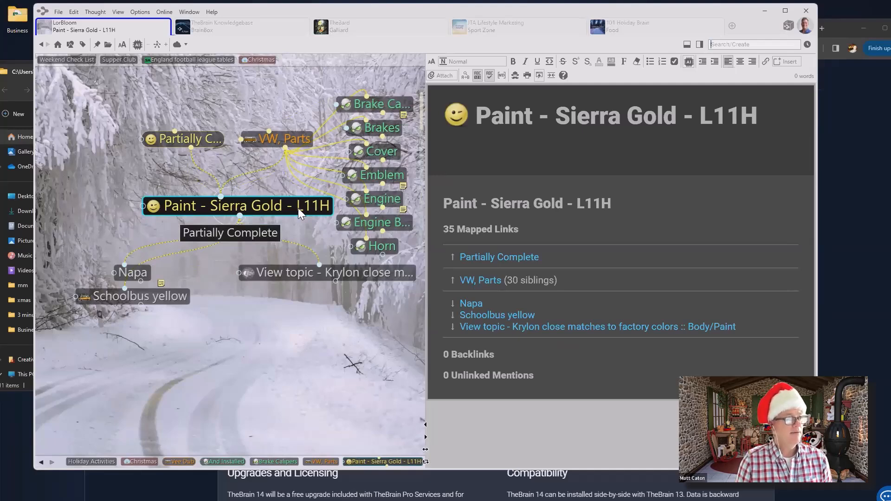
right_click(298, 208)
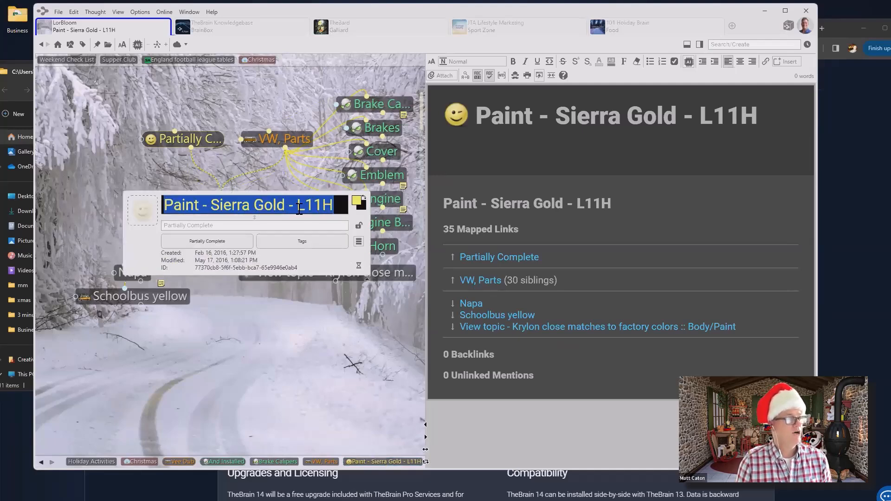
click(230, 241)
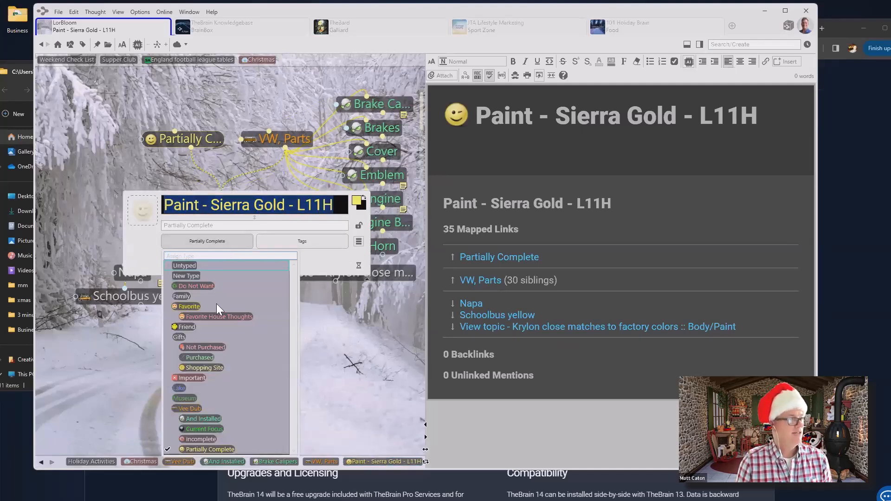
click(207, 418)
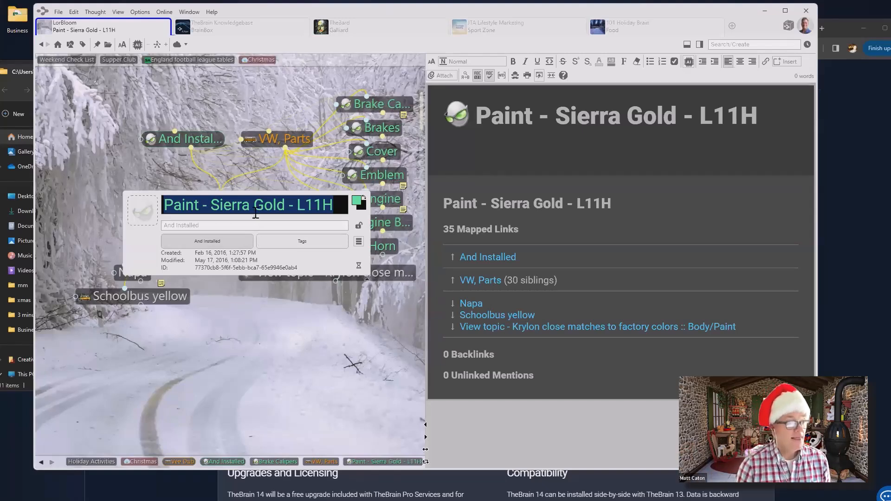
click(221, 242)
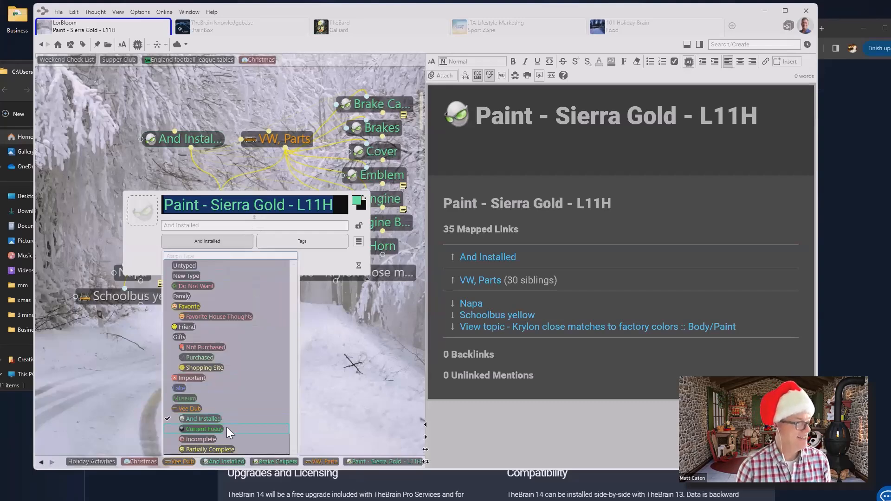
click(207, 450)
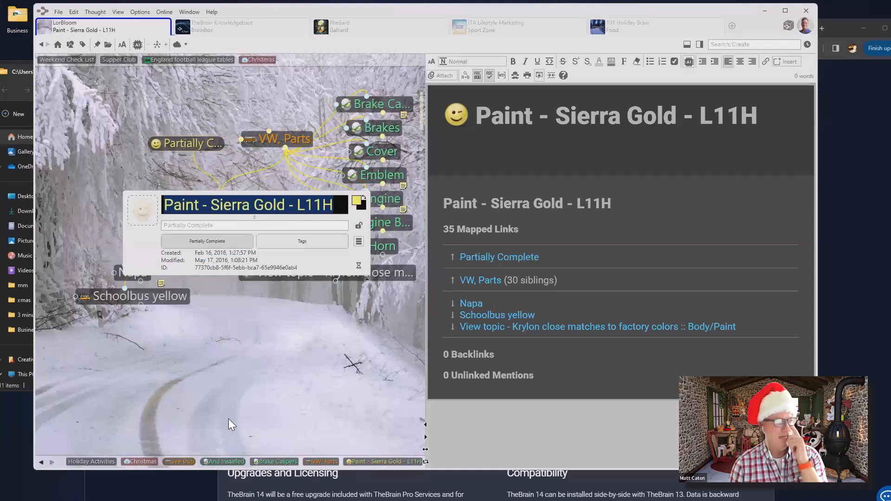
click(261, 383)
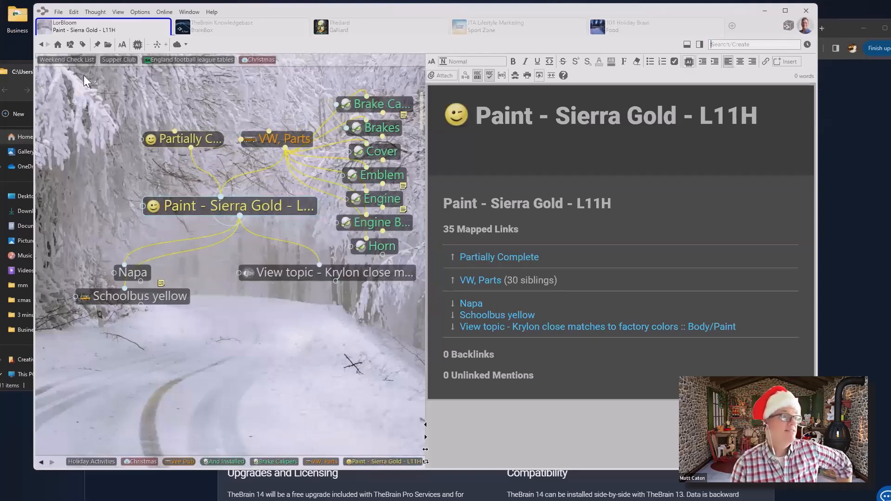
Open Kayak Build from the Weekend Check List pin and read its notes down to Next Steps
click(75, 60)
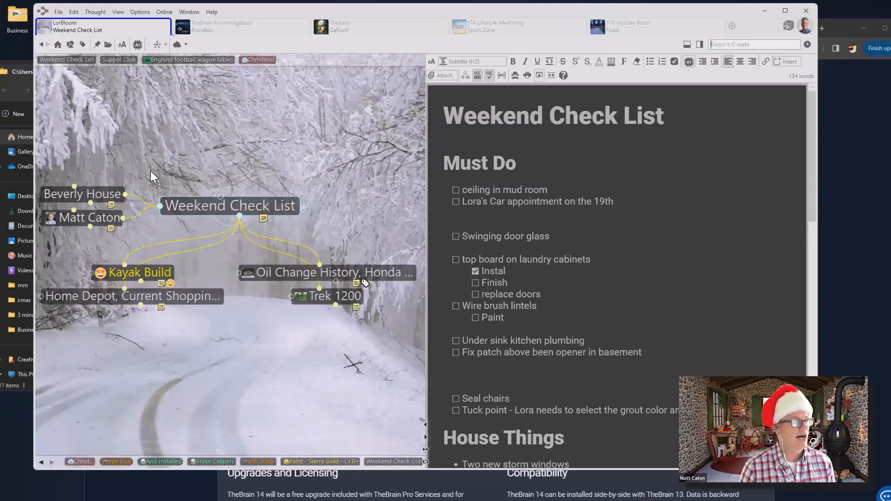
click(127, 274)
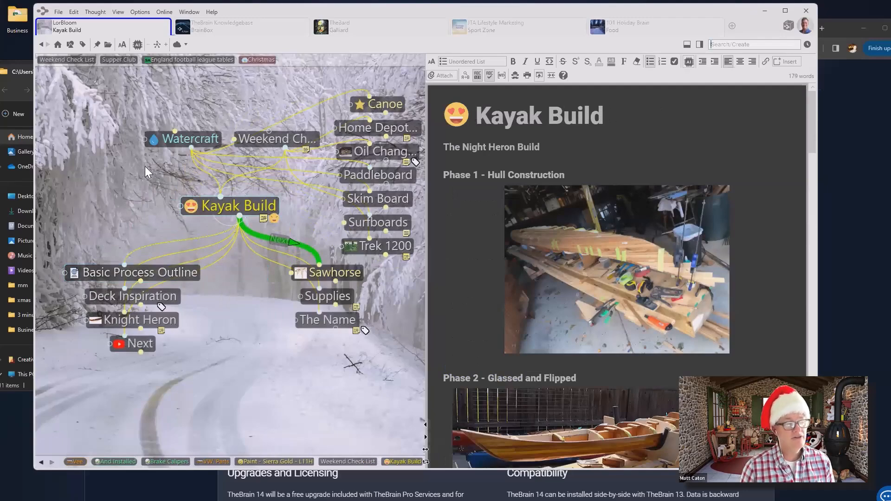
scroll(570, 272, down, 15)
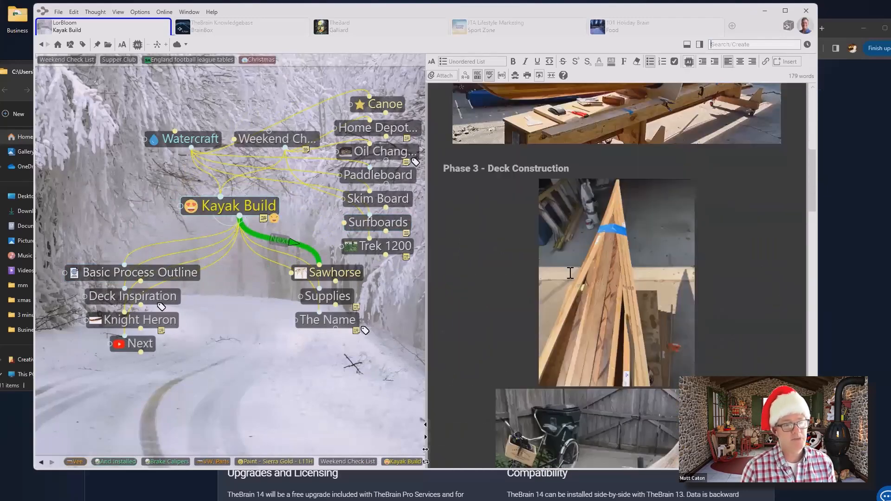
scroll(570, 273, down, 15)
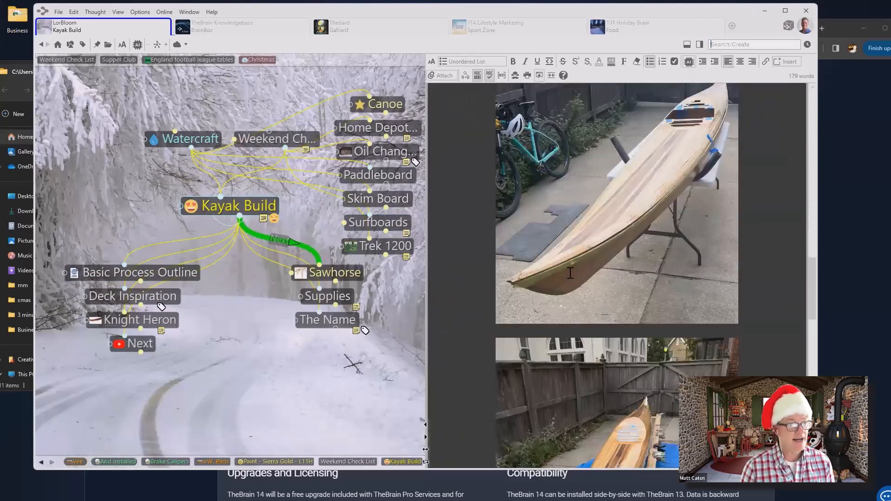
scroll(571, 272, down, 15)
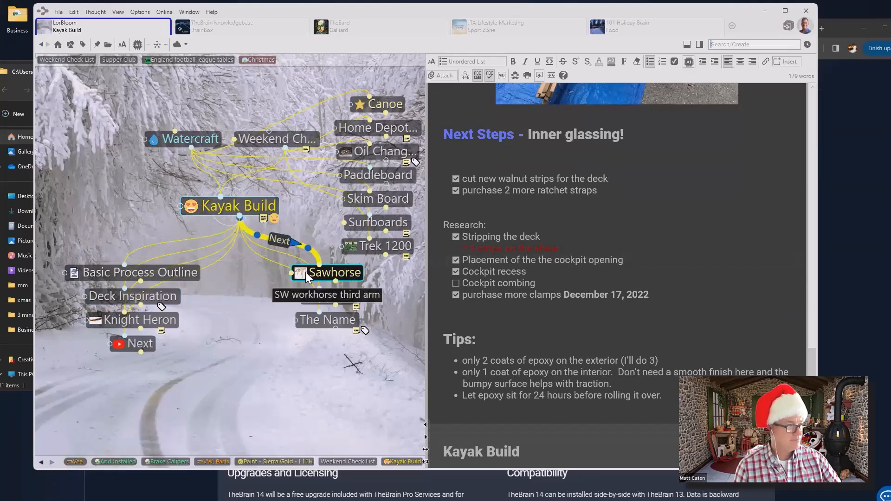
mouse_move(305, 272)
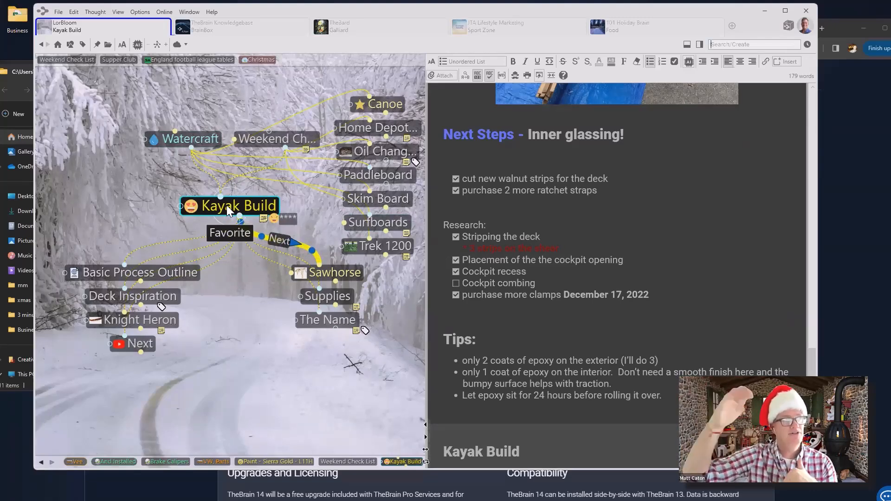
Set the Kayak Build thought's type to Favorite
click(71, 46)
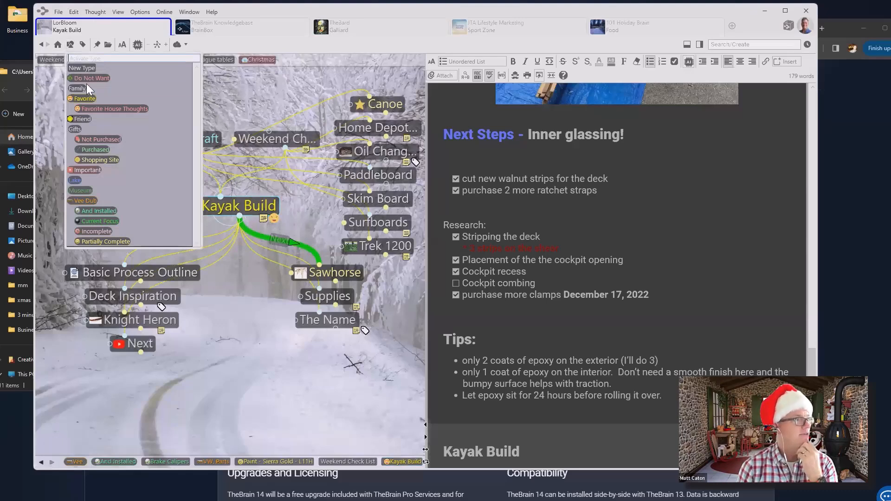
click(88, 98)
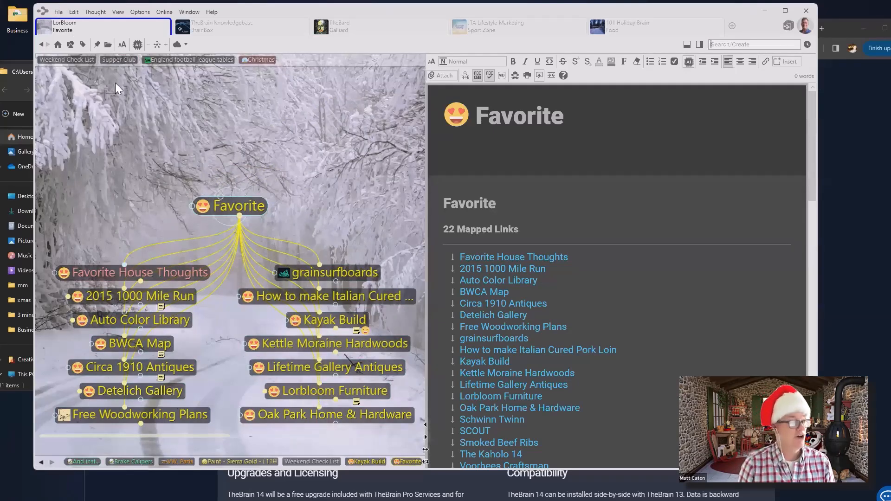
click(319, 319)
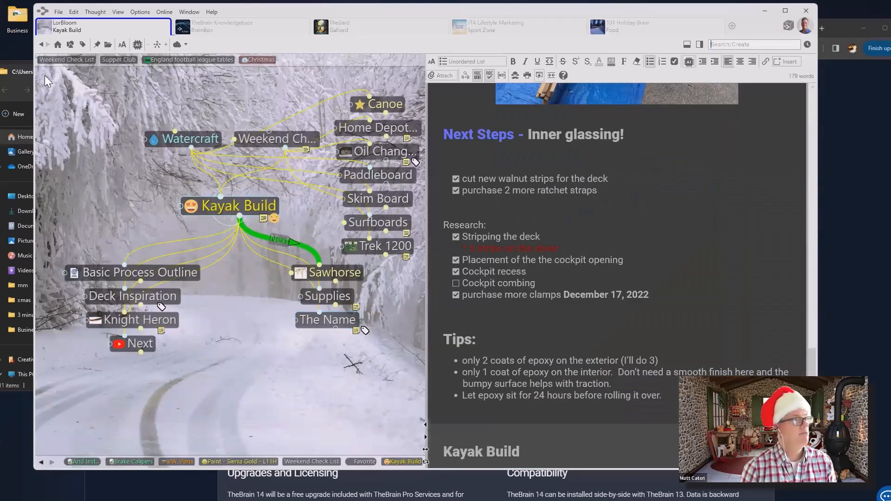
Run File > Utilities > Make All Types Visible as Parents
click(58, 12)
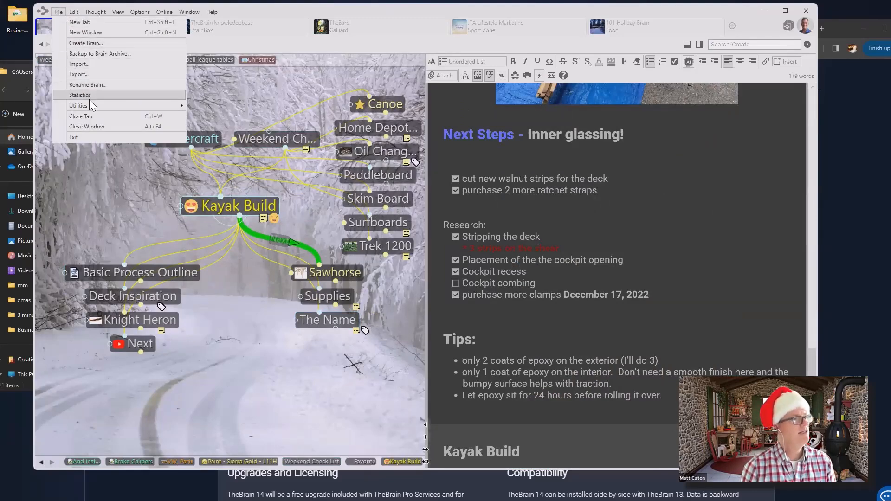
mouse_move(90, 102)
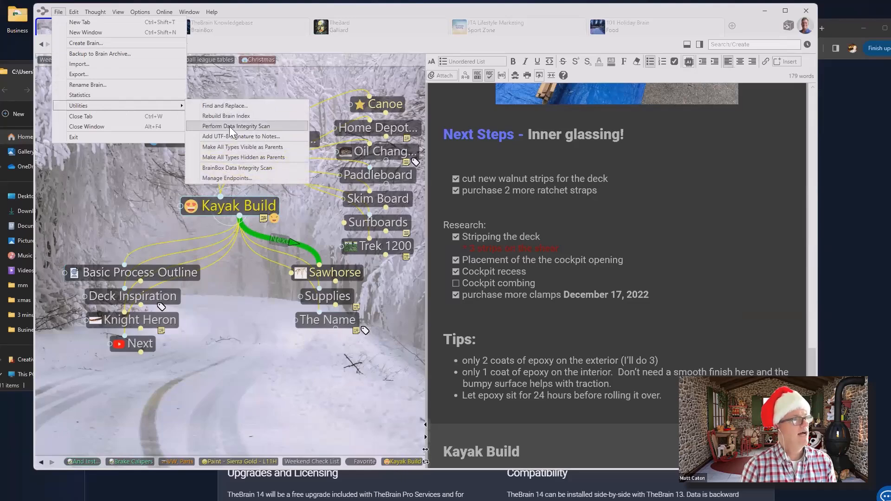
click(244, 148)
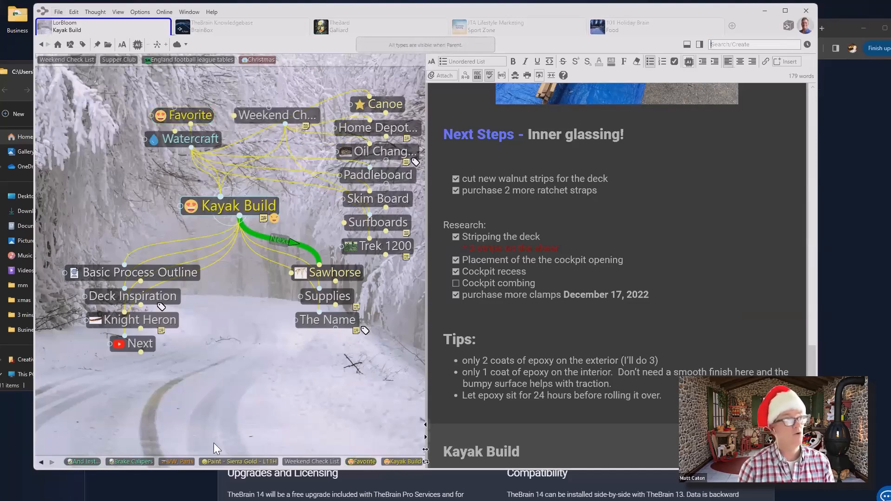
click(71, 44)
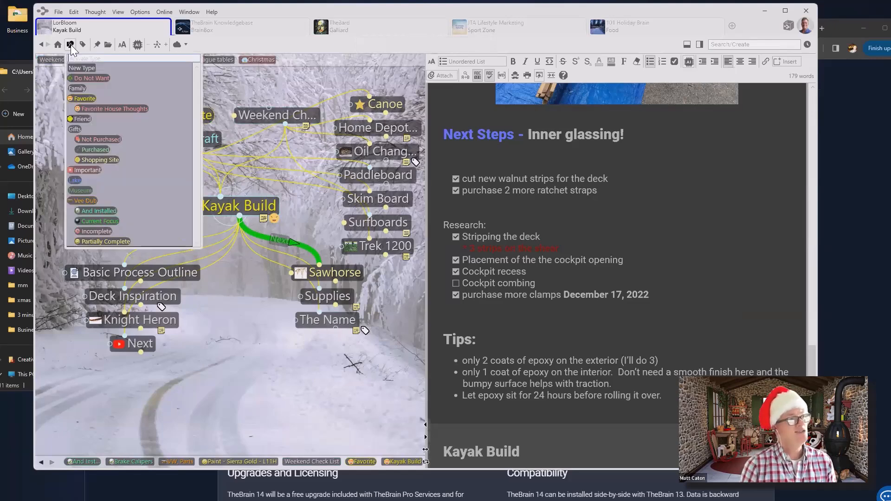
Run File > Utilities > Make All Types Hidden as Parents, leaving Watercraft as Kayak Build's parent
click(59, 12)
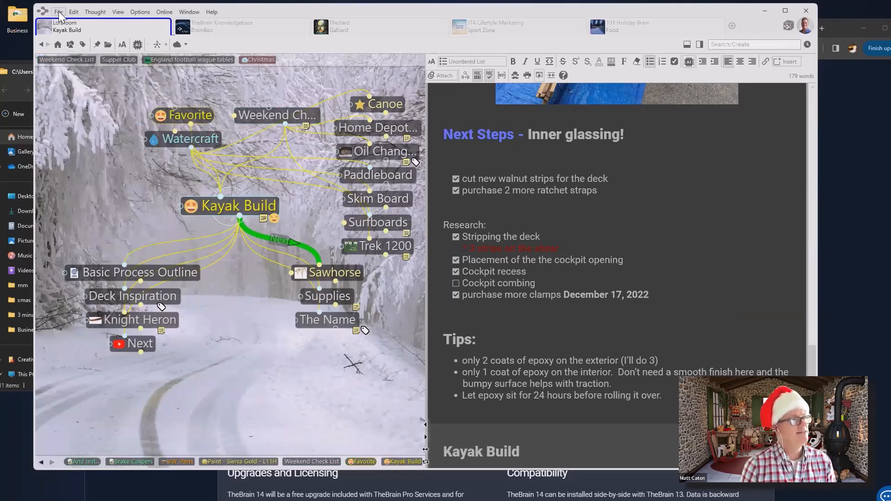
click(58, 12)
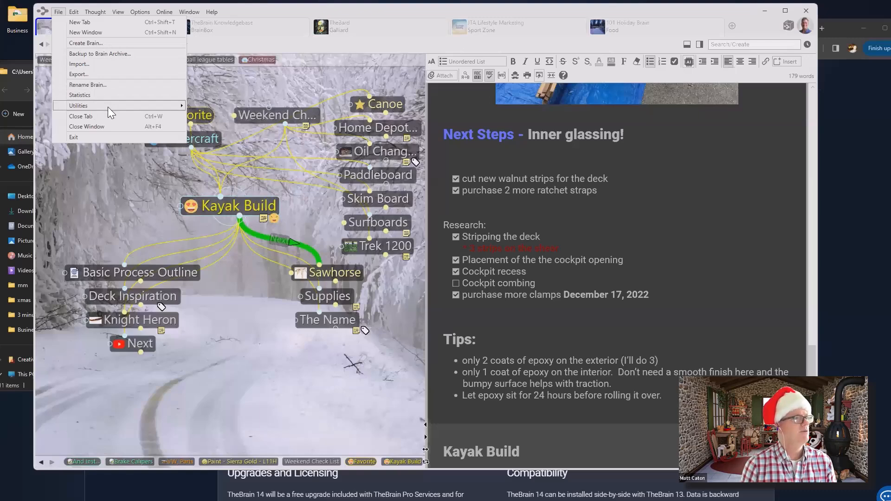
mouse_move(108, 106)
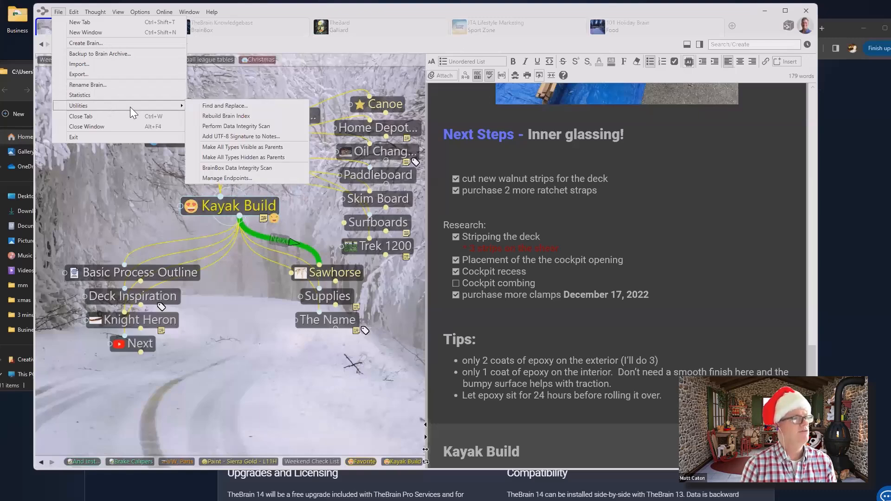
click(250, 159)
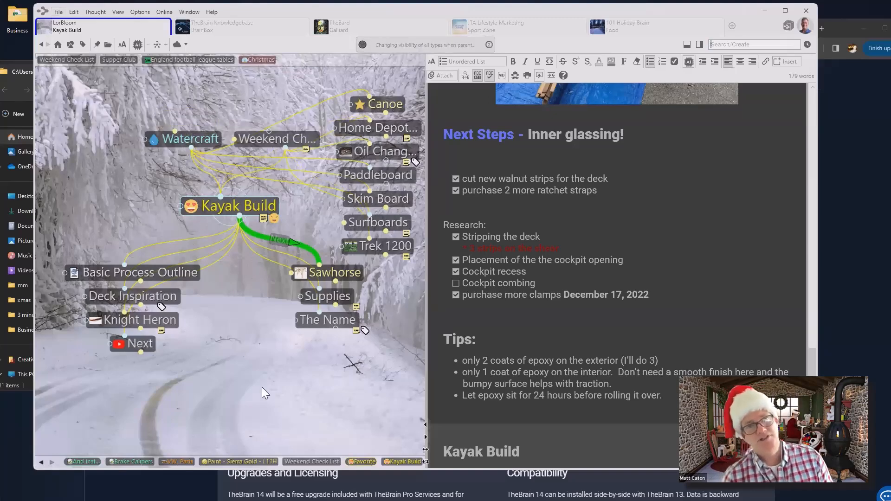
mouse_move(274, 219)
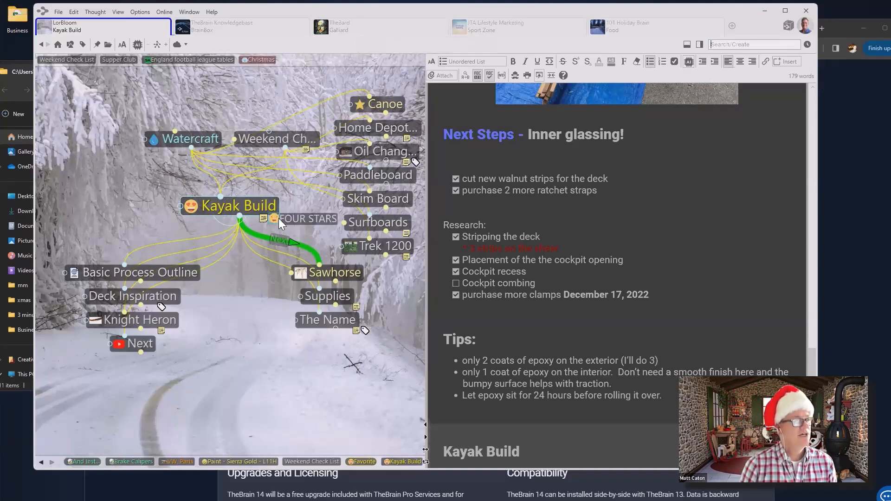
View the 13 thoughts tagged FOUR STARS and make Schwinn Twinn the central thought
click(279, 219)
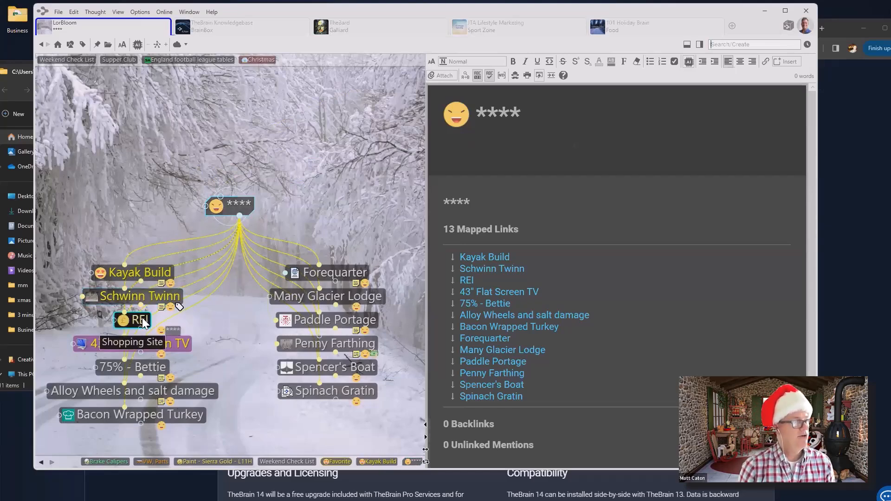
click(142, 297)
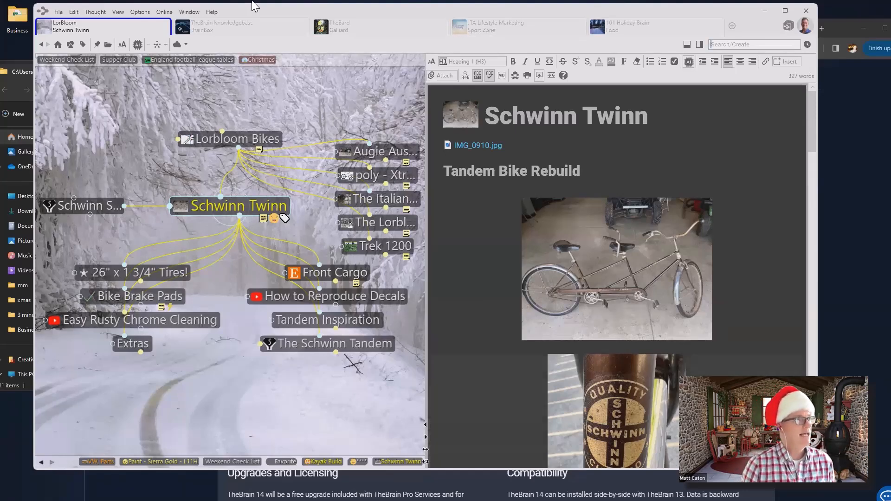
click(140, 12)
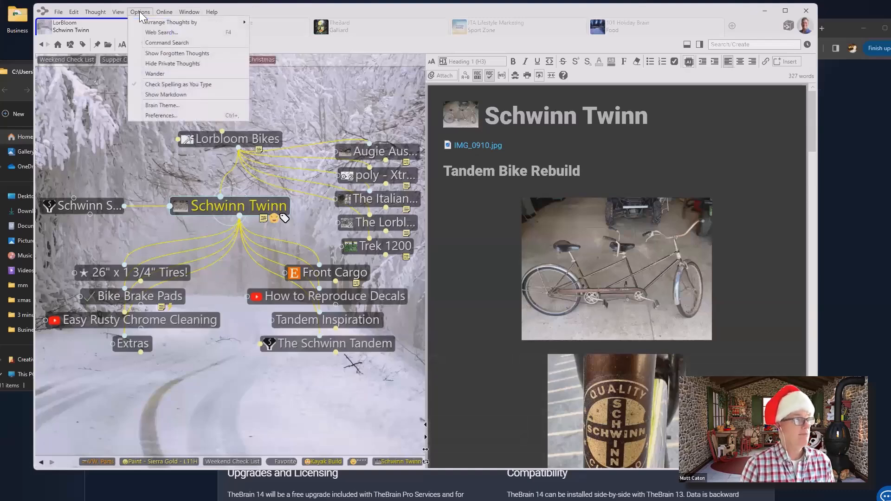
mouse_move(191, 13)
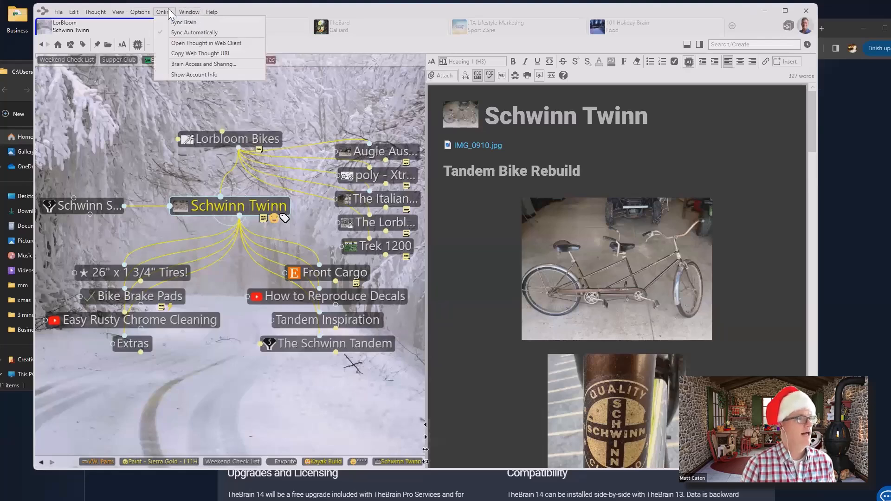
click(187, 63)
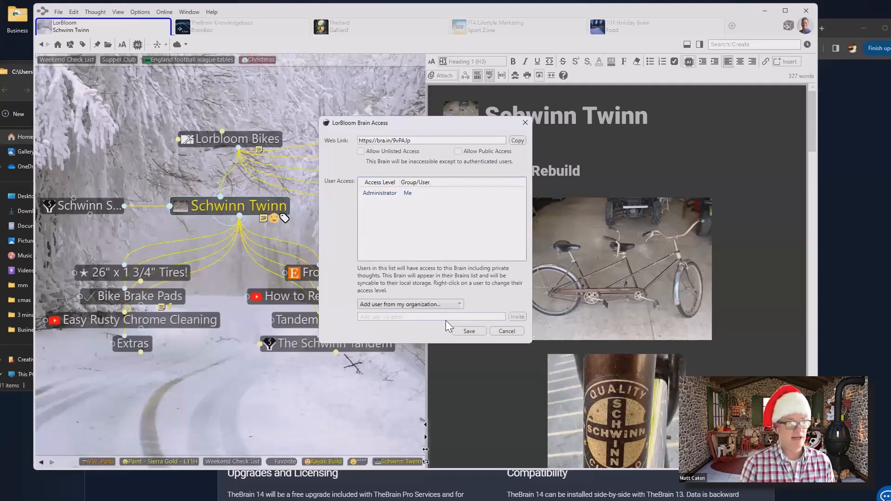
click(526, 124)
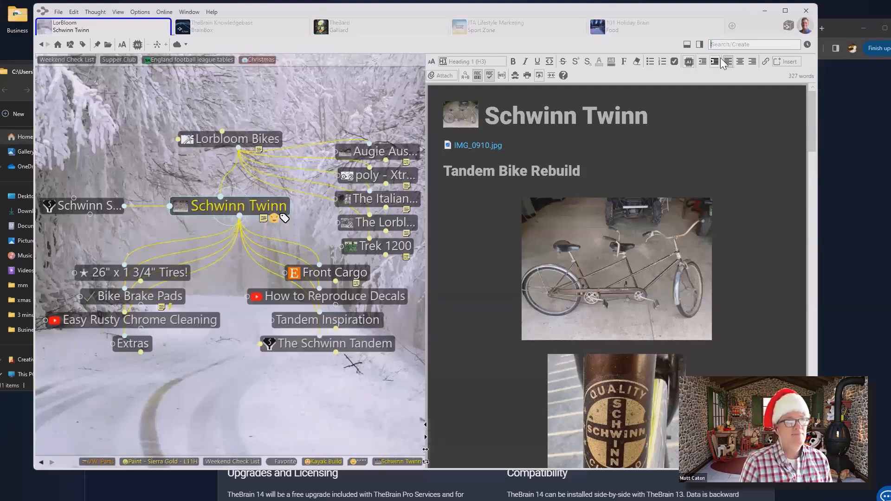
Search the brain for 'des' and jump to the Deserts thought
click(733, 45)
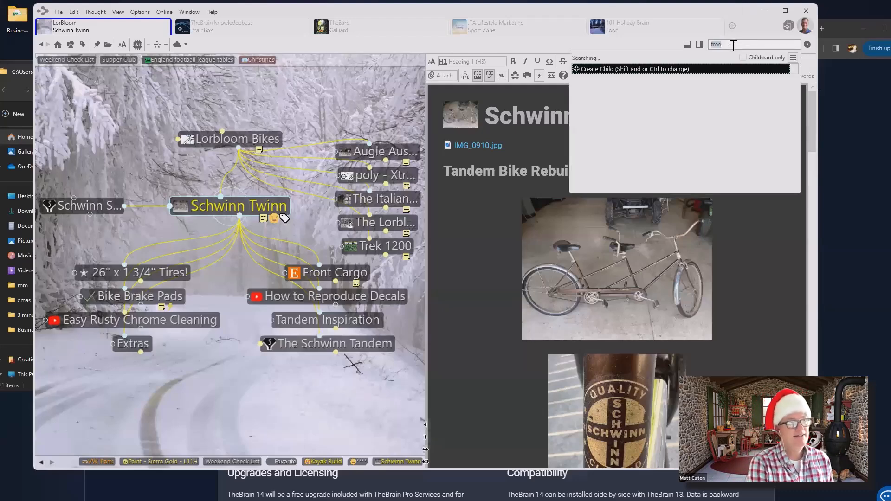
text(des)
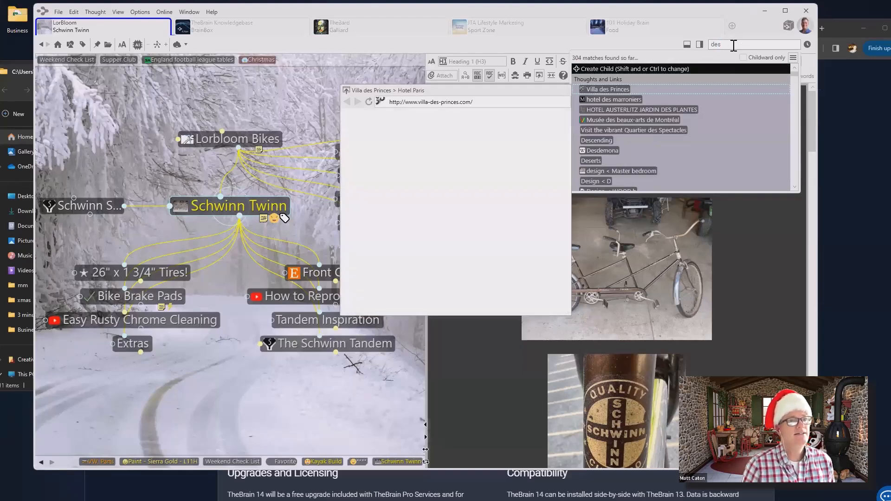
click(590, 161)
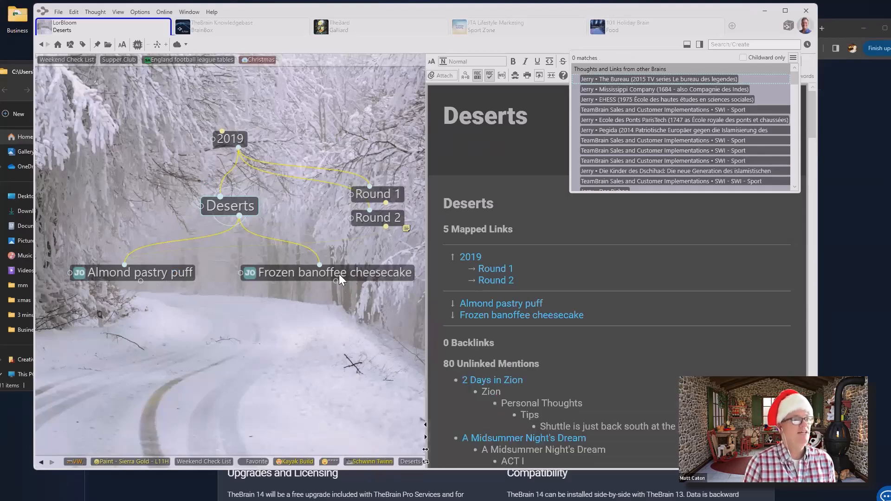
Move from 2019 up through Mother's Day, Recipies to the Mother's Day thought
click(240, 133)
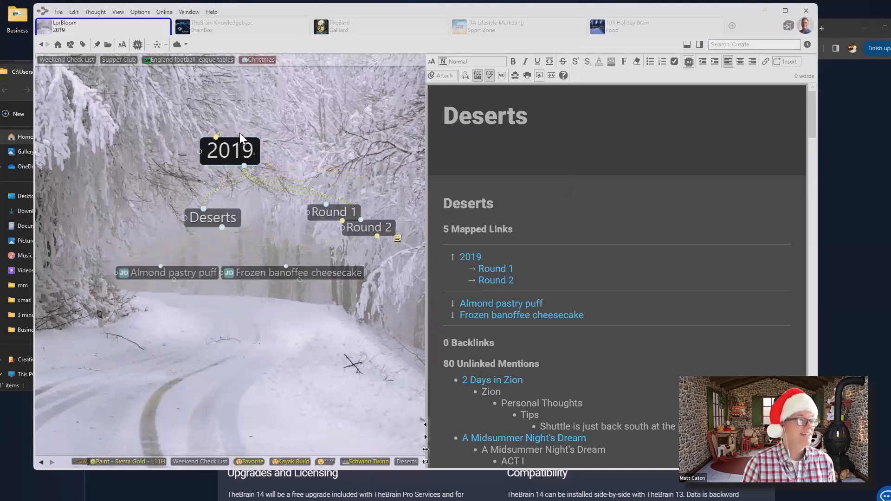
click(242, 141)
click(243, 141)
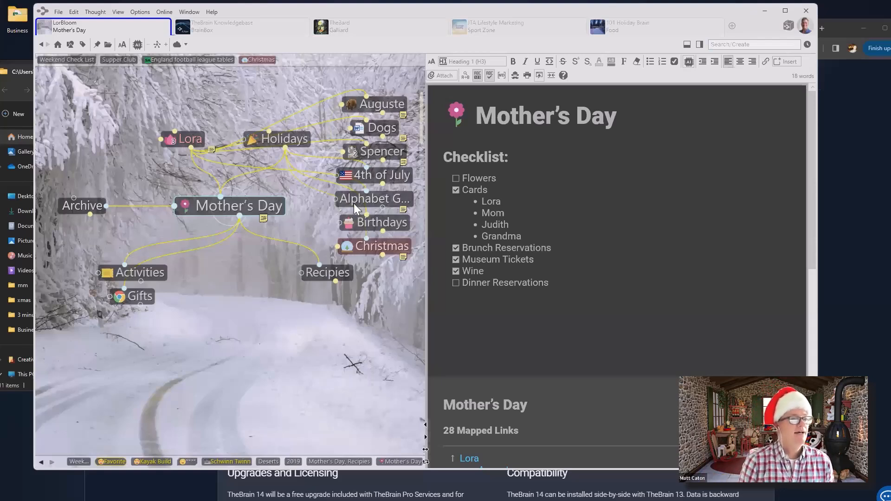
Return to the pinned Weekend Check List thought to show its Must Do notes
key(ctrl+f)
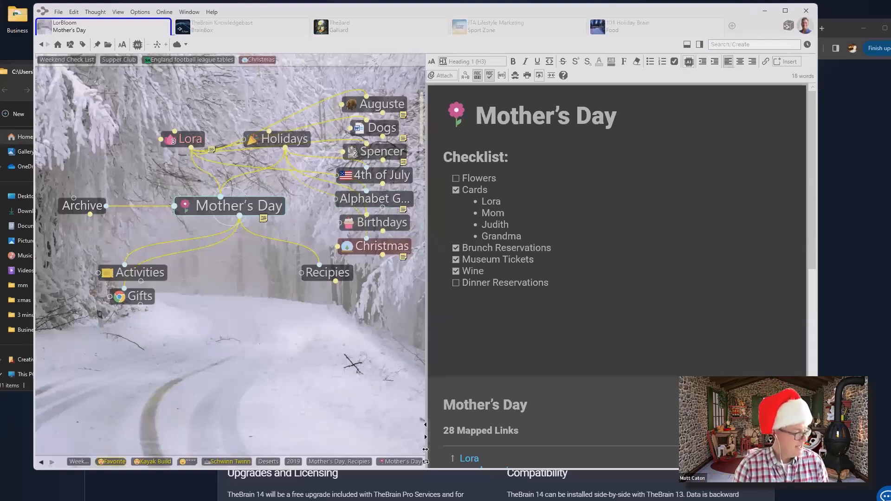
click(67, 60)
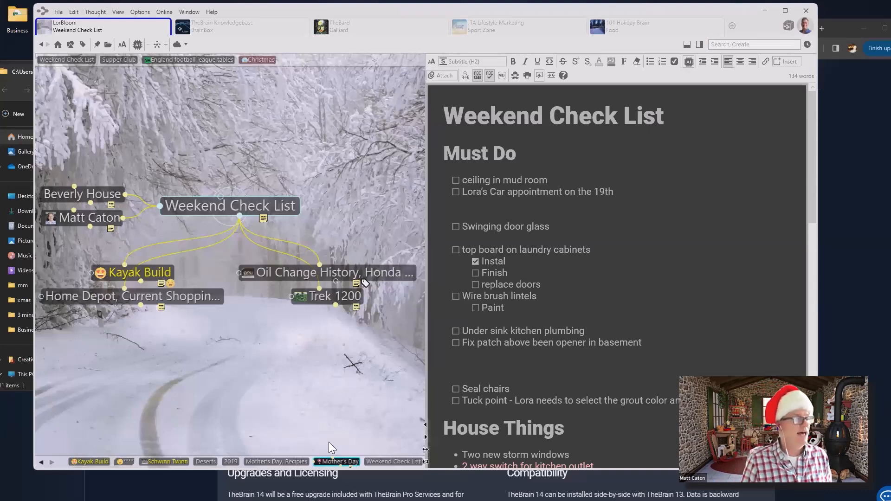
Go from Weekend Check List through Trek 1200 to the Augie Austro thought
click(266, 204)
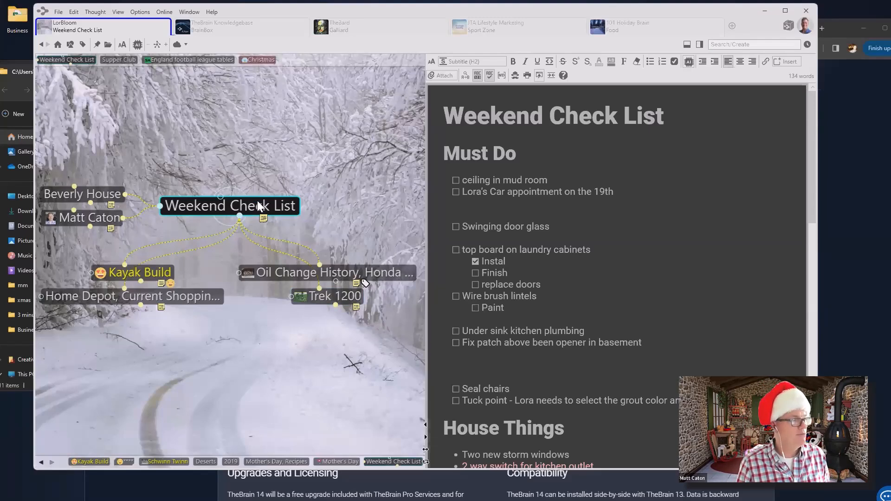
click(329, 299)
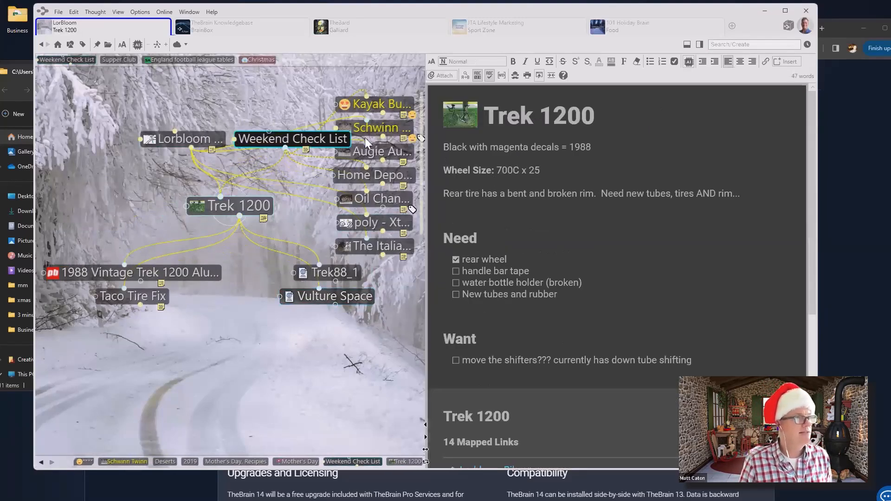
click(382, 153)
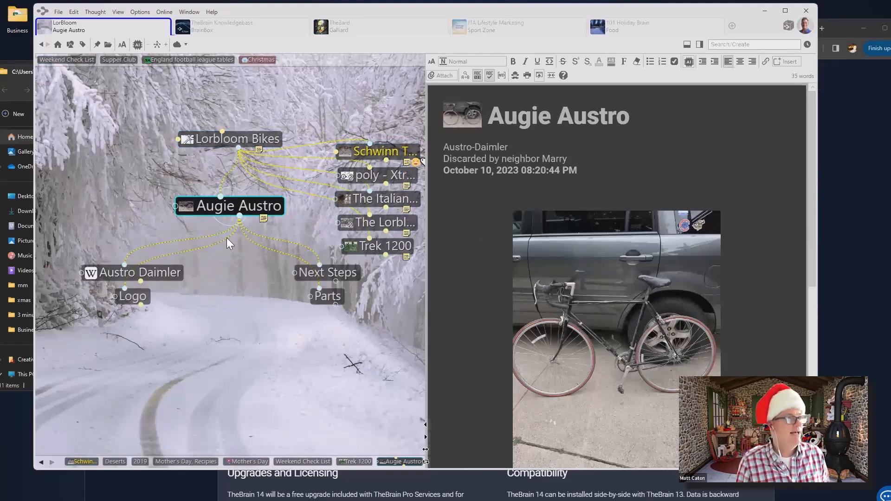
Link Weekend Check List as a new parent of Augie Austro by searching 'Weekend'
drag(220, 197, 142, 170)
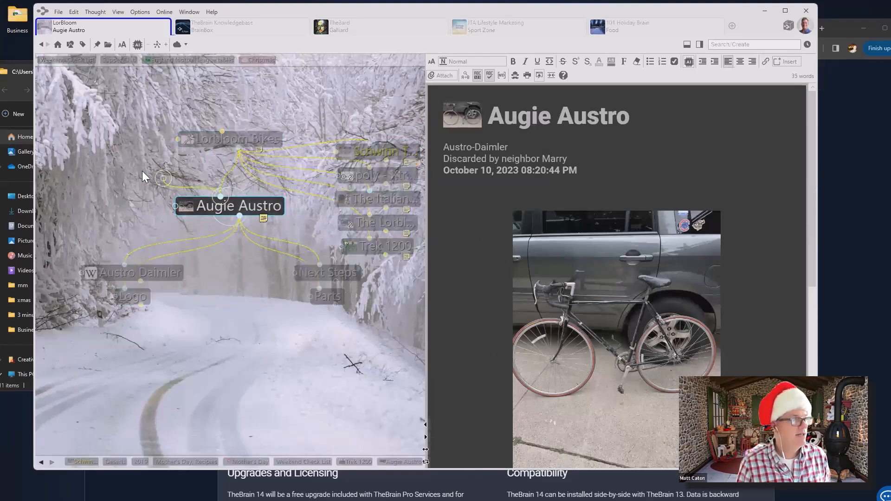
text(We)
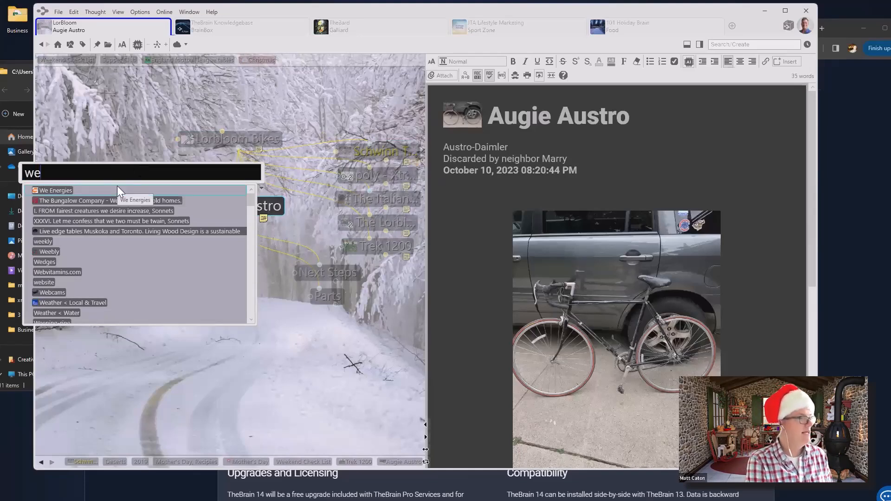
text(ekend)
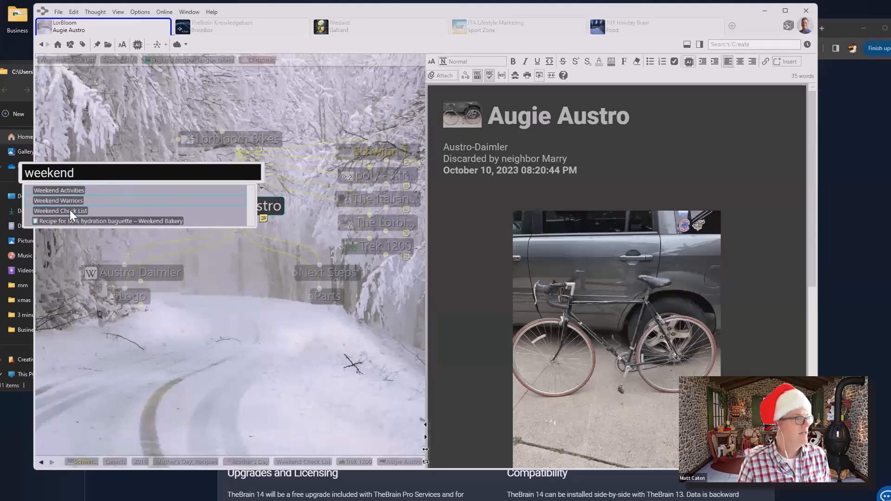
click(64, 213)
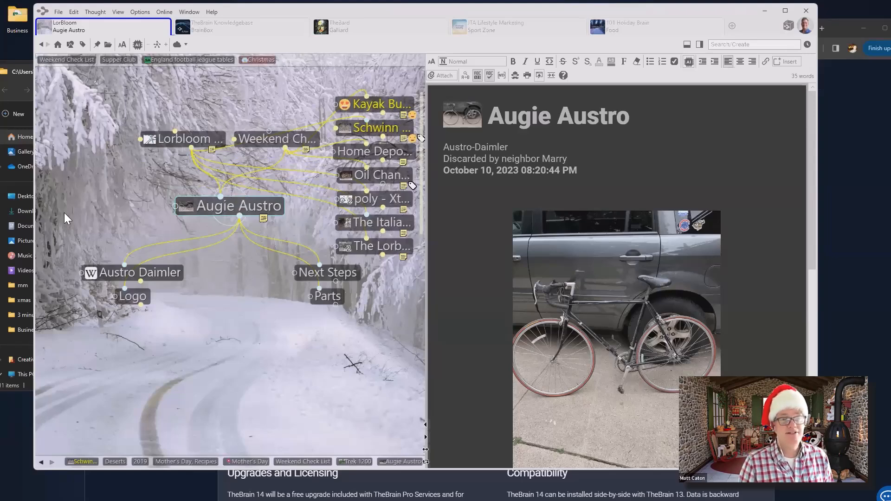
right_click(219, 183)
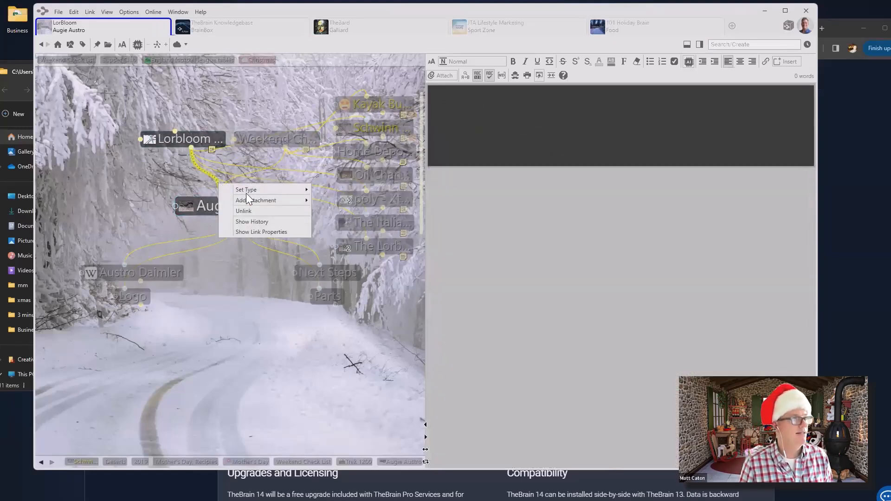
click(252, 210)
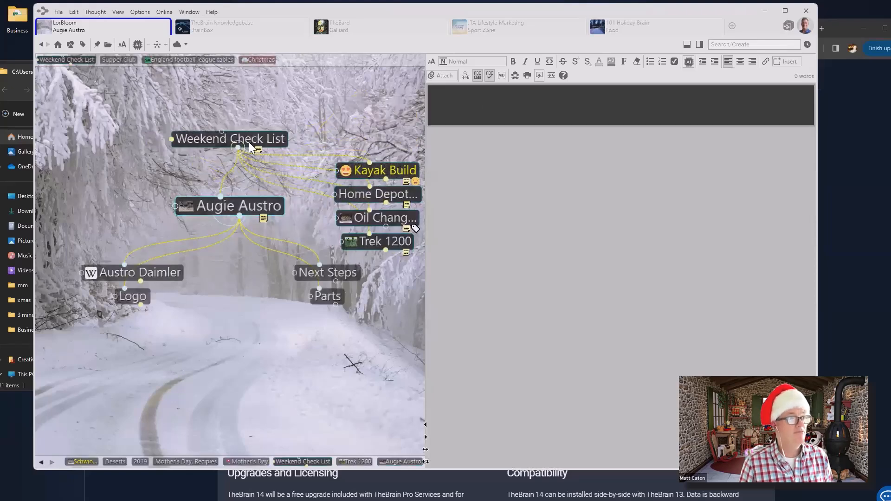
click(252, 140)
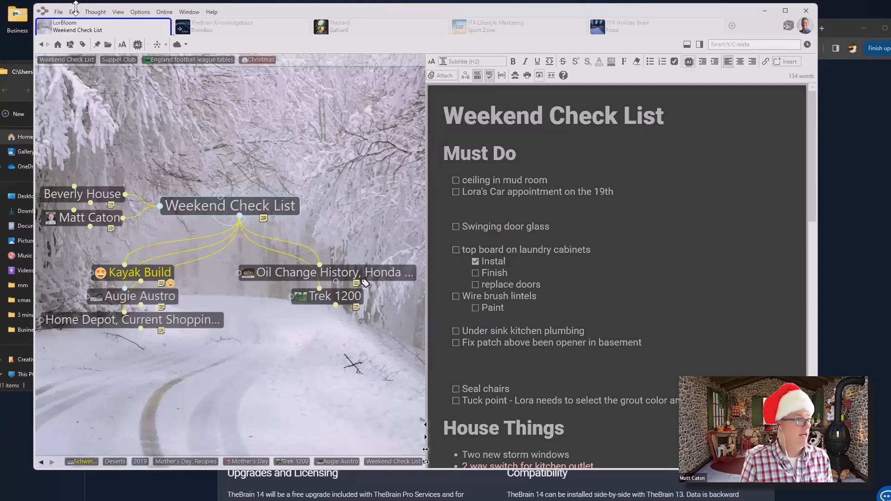
click(156, 301)
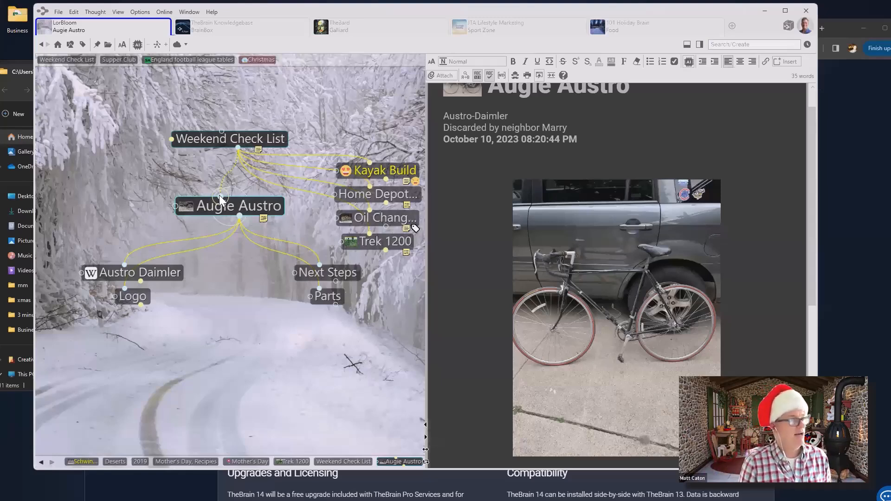
Add Lorbloom Bikes as Augie Austro's parent thought again
drag(219, 195, 125, 171)
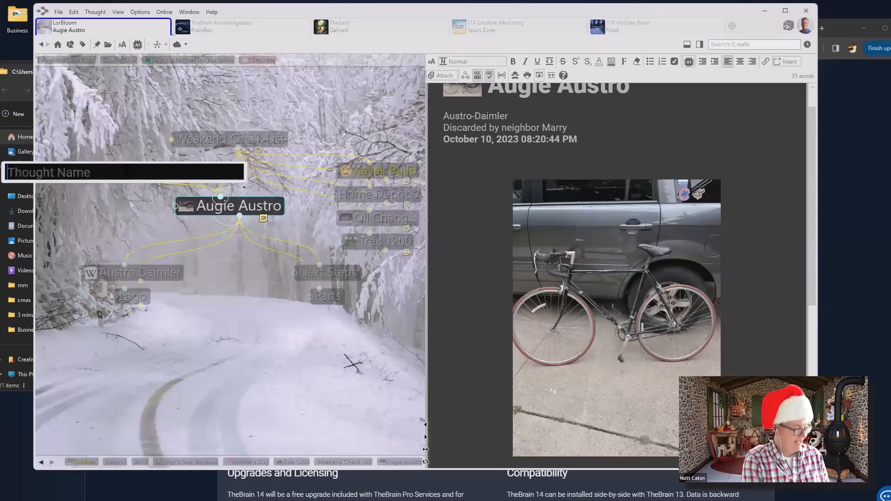
text(lorbloom)
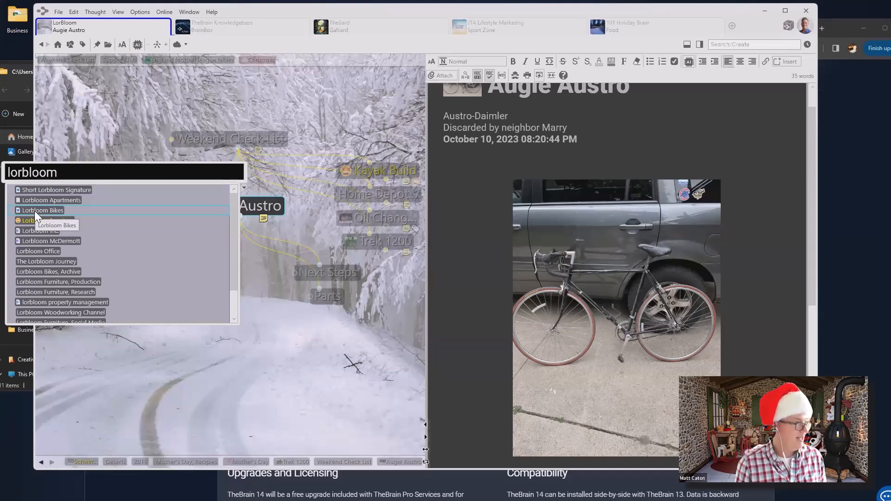
click(35, 211)
key(Return)
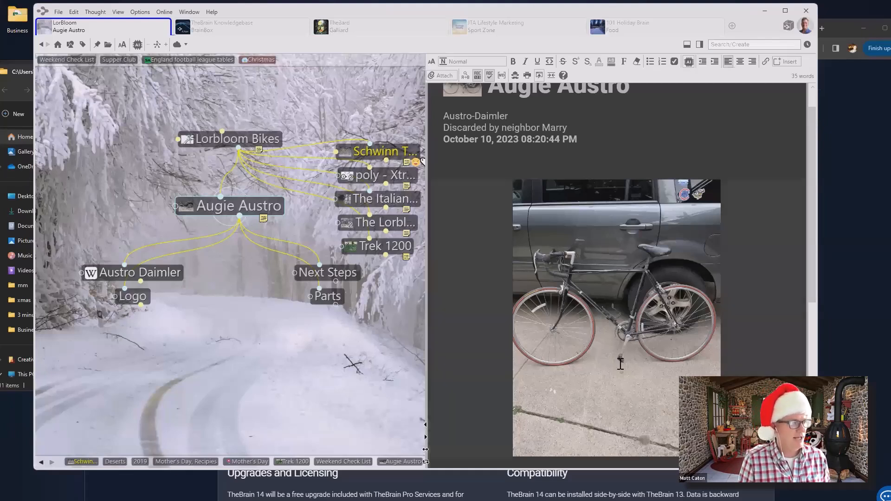
Unpin and re-pin Weekend Check List, then return to Mother's Day, Recipies
click(346, 461)
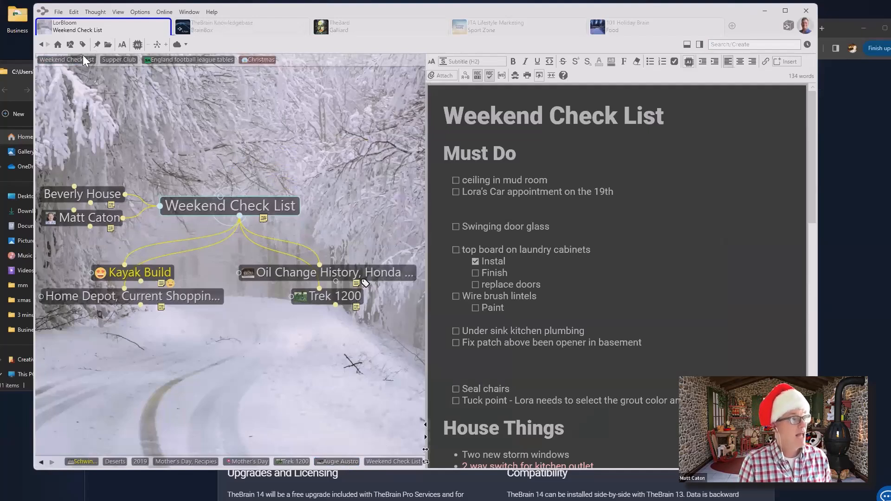
click(97, 43)
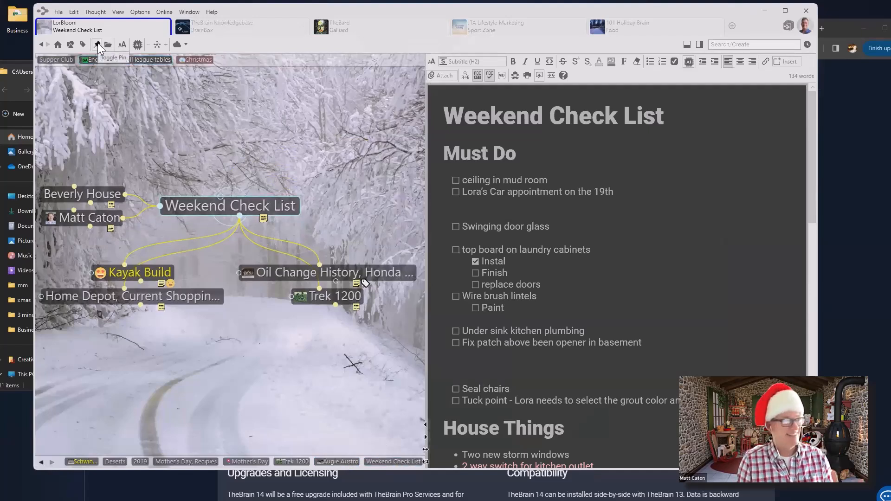
click(97, 44)
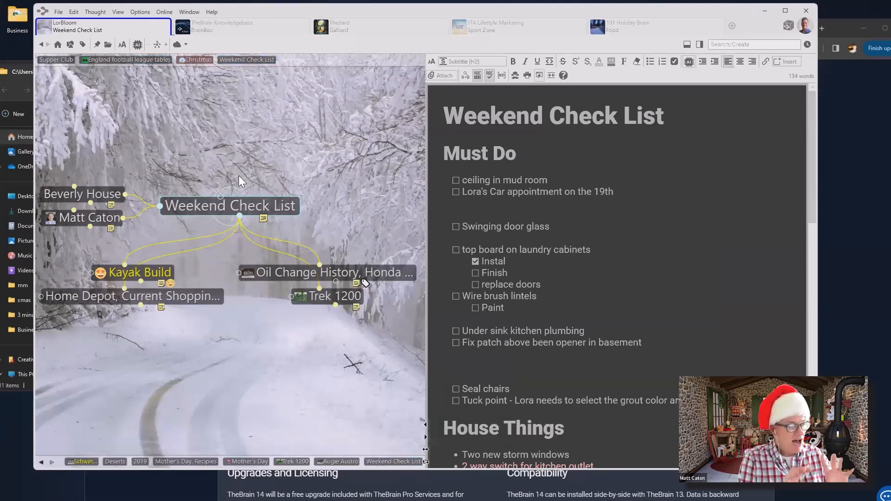
click(186, 460)
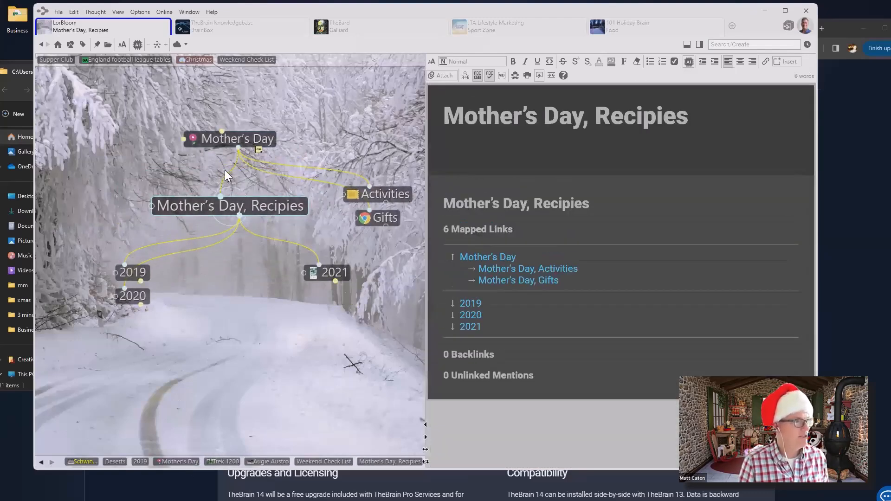
Make Mother's Day, Recipies and Deserts children of the pinned Weekend Check List thought
drag(221, 196, 243, 58)
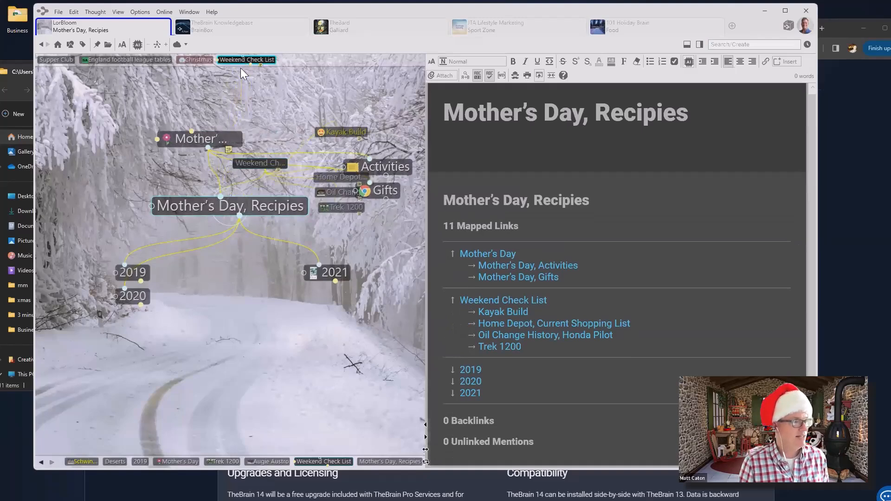
click(110, 459)
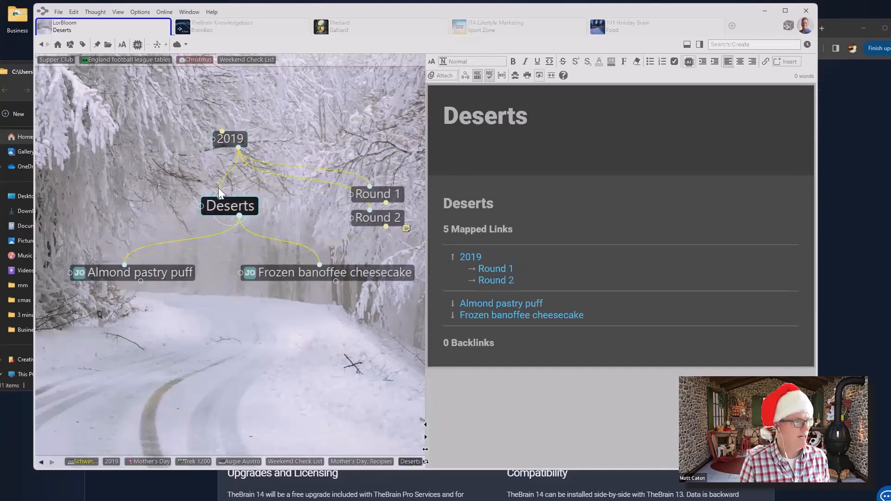
drag(220, 197, 247, 56)
click(254, 123)
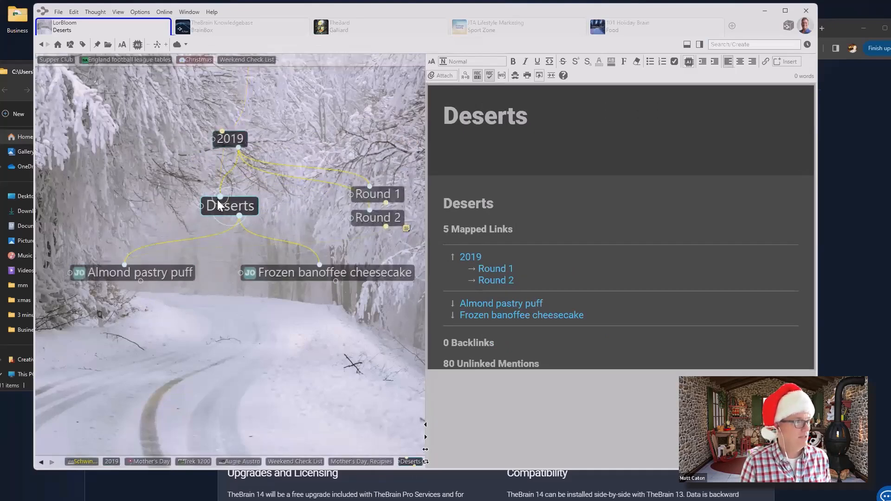
drag(221, 197, 243, 62)
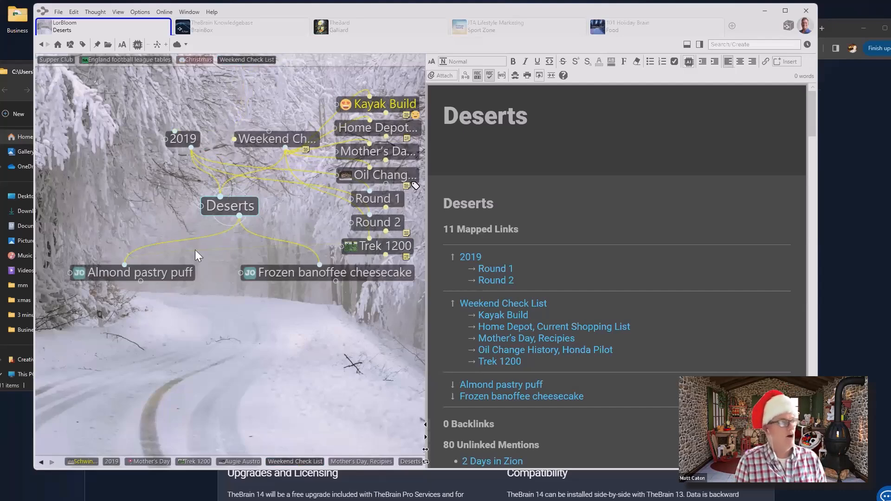
drag(149, 229, 291, 460)
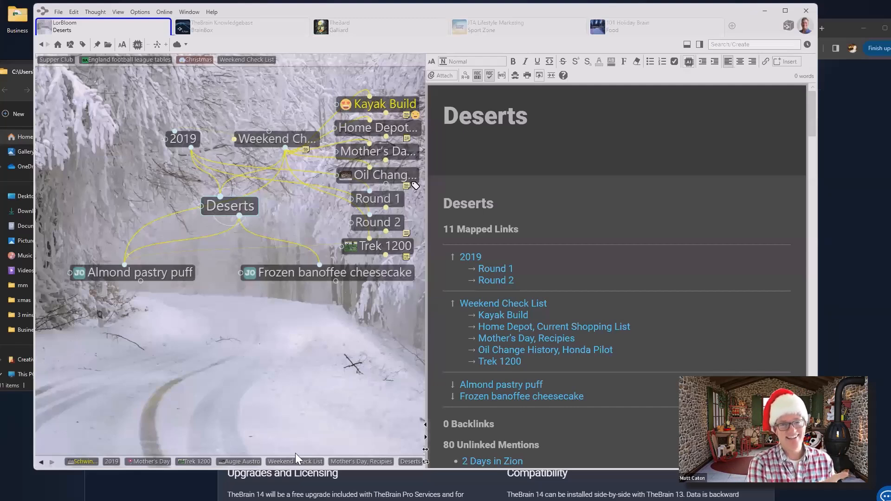
click(809, 45)
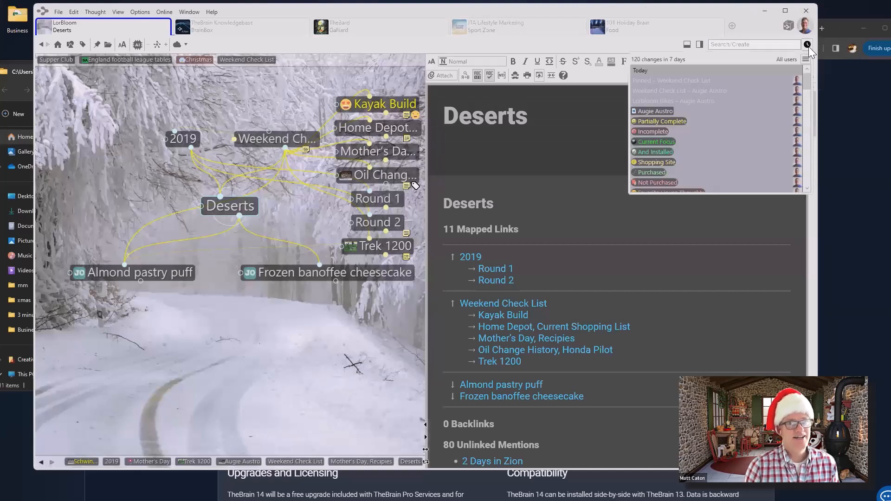
mouse_move(698, 149)
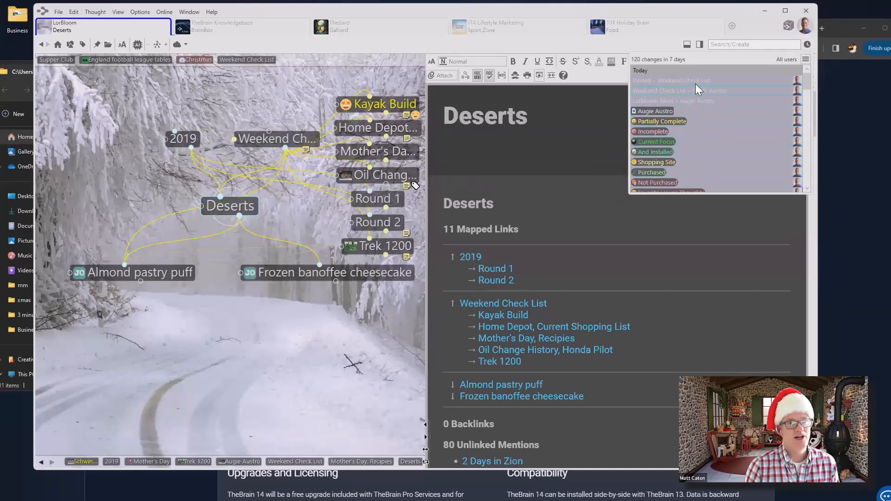
click(542, 46)
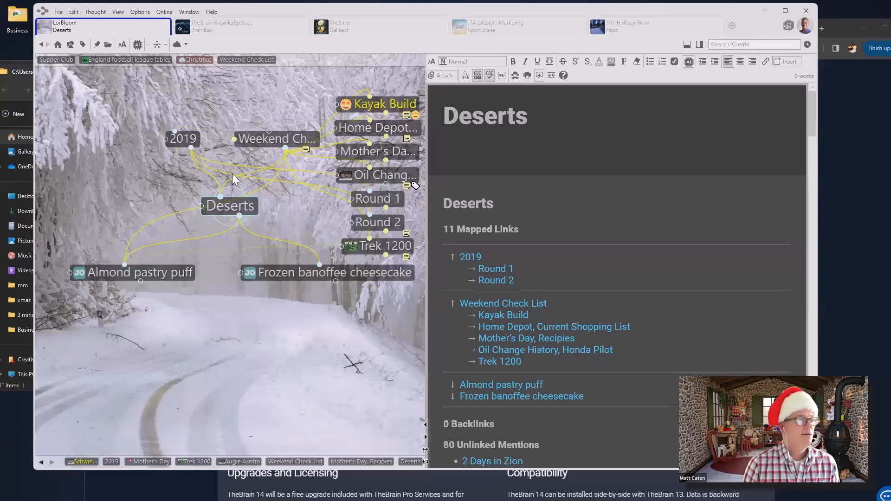
Tag Deserts with Back Burner, Expensive, Great Idea and ****, then recheck its tags
click(229, 206)
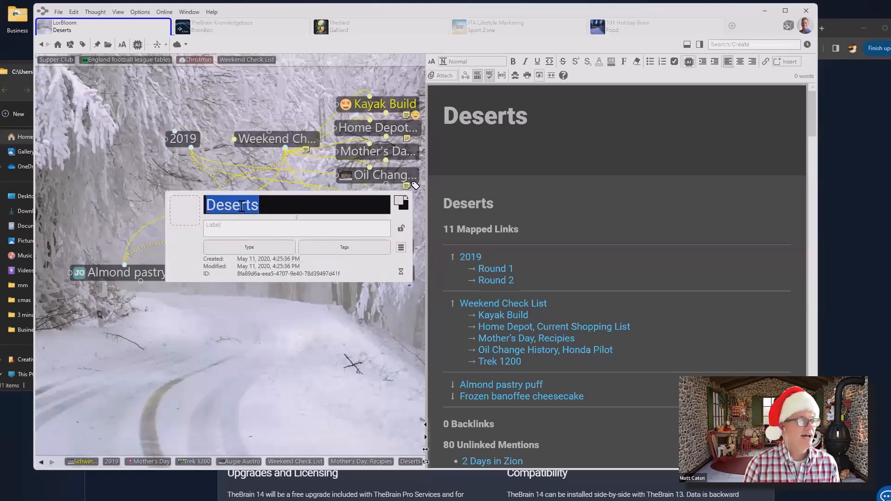
click(370, 240)
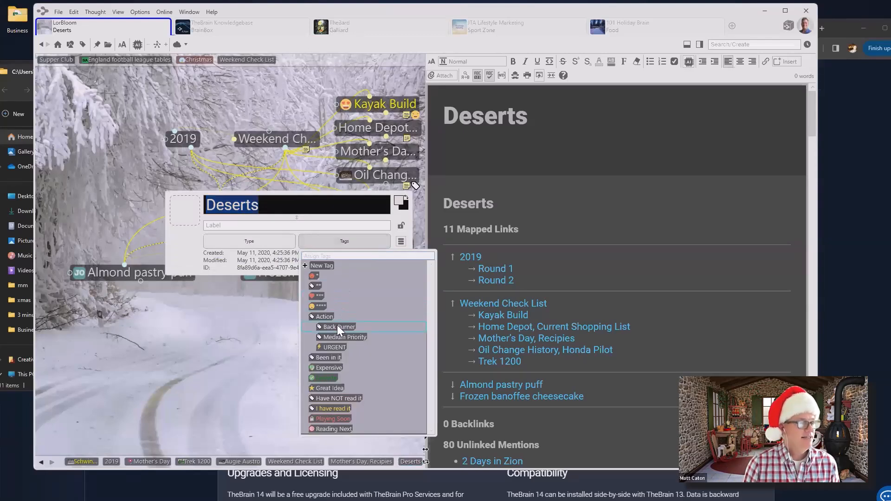
click(310, 328)
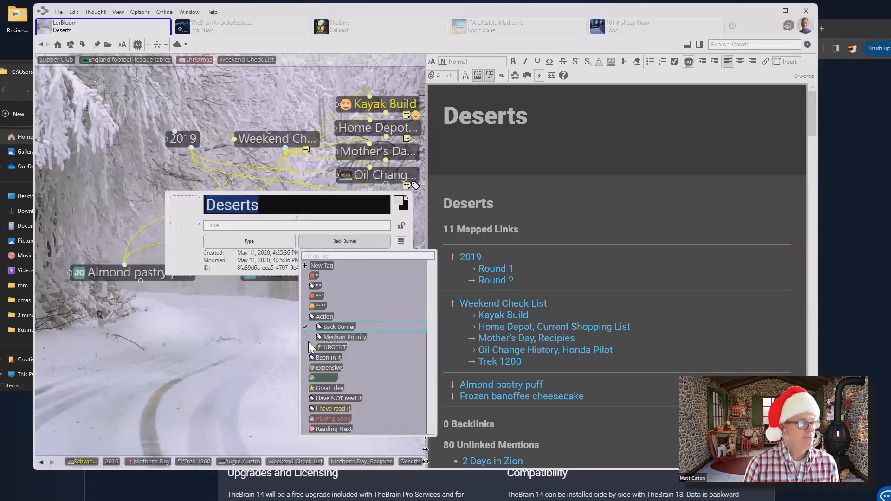
click(305, 367)
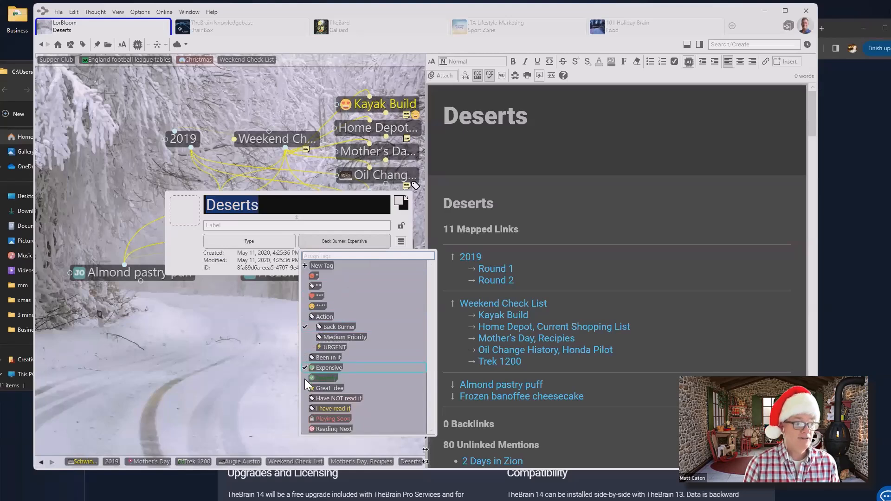
click(305, 388)
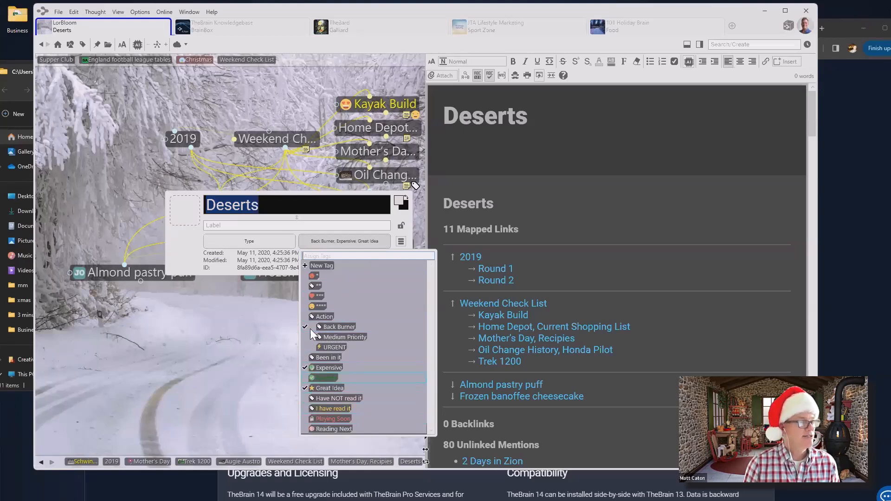
click(306, 307)
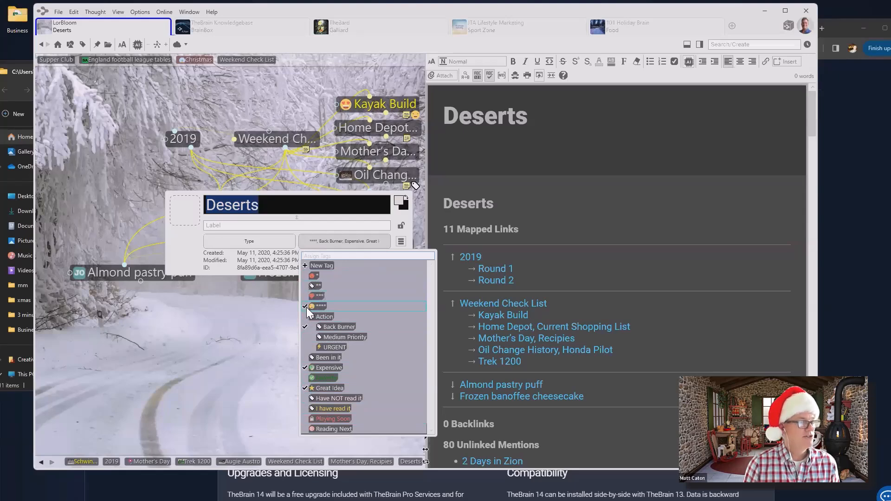
click(269, 322)
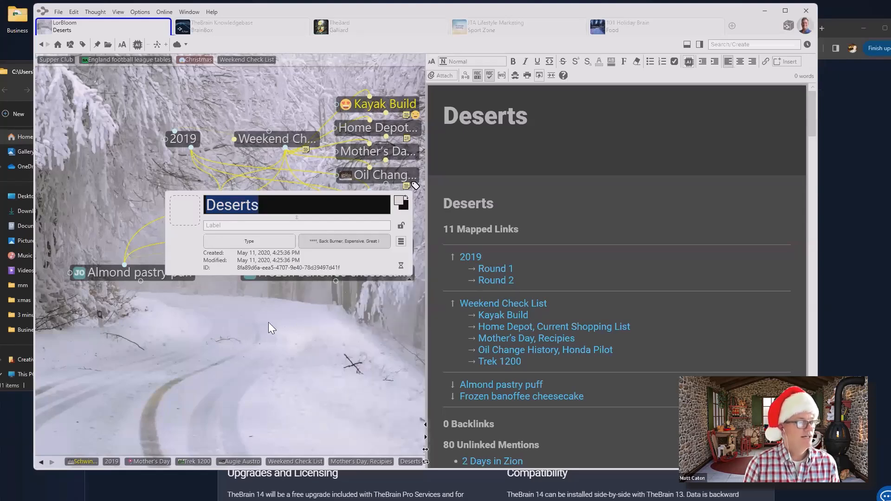
click(269, 322)
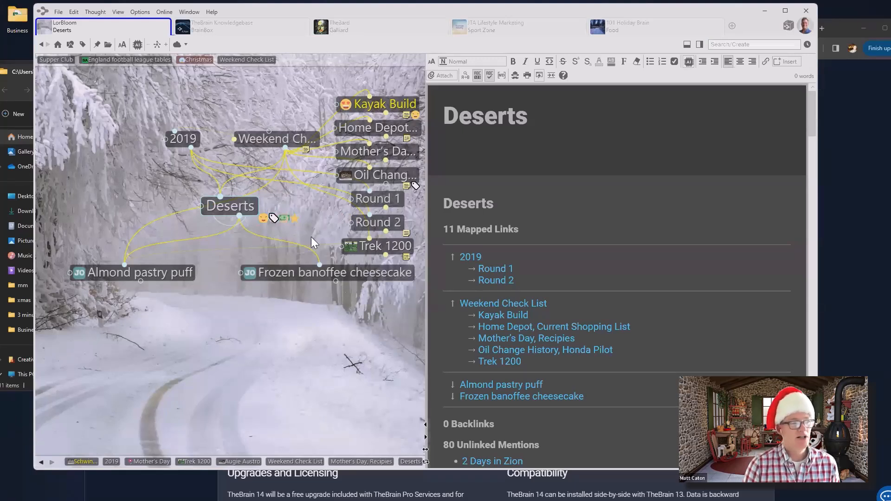
right_click(235, 207)
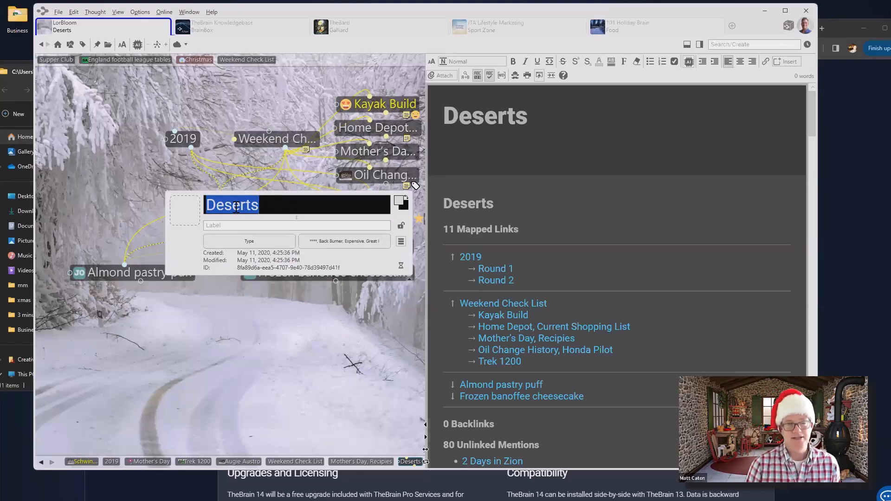
click(258, 398)
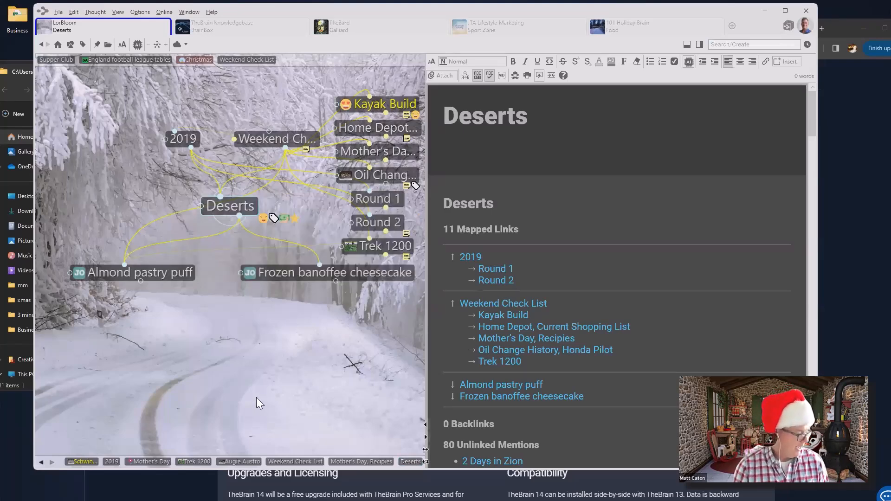